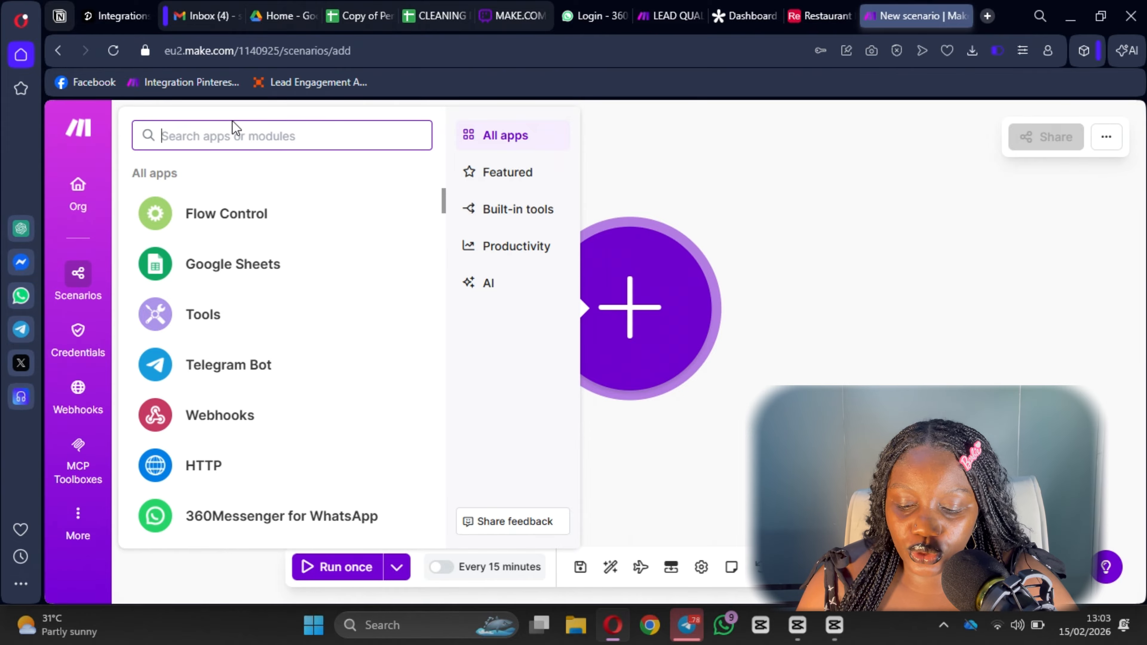
Search for Tally and add its Watch New Responses trigger module.
{"action": "type", "text": "tallf"}
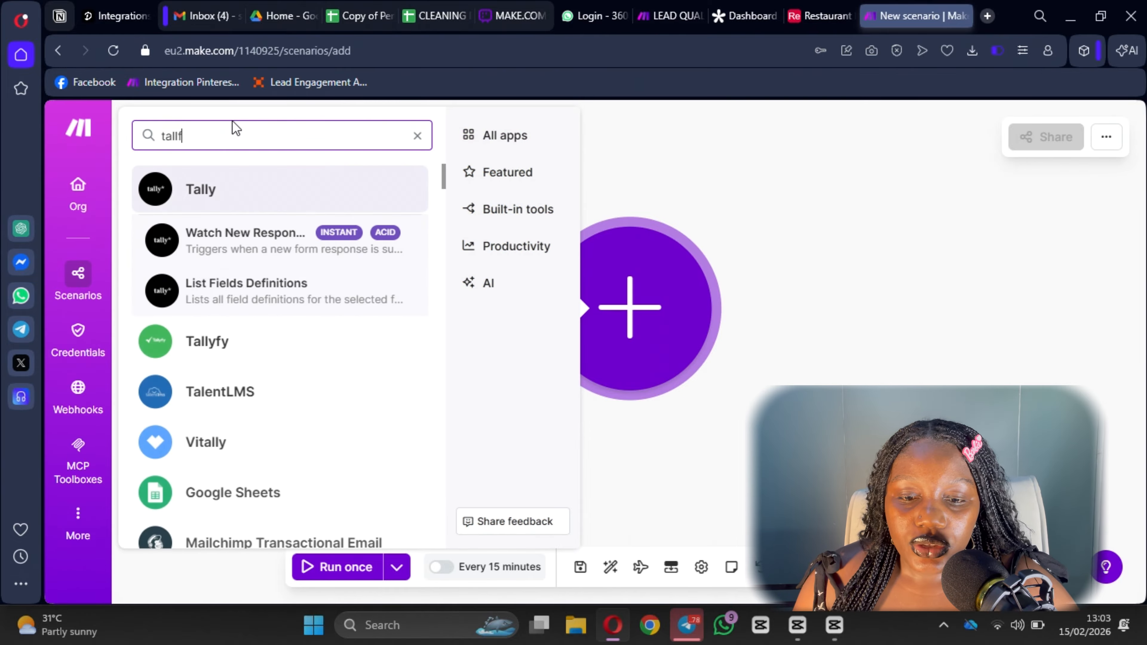
{"action": "key", "text": "BackSpace"}
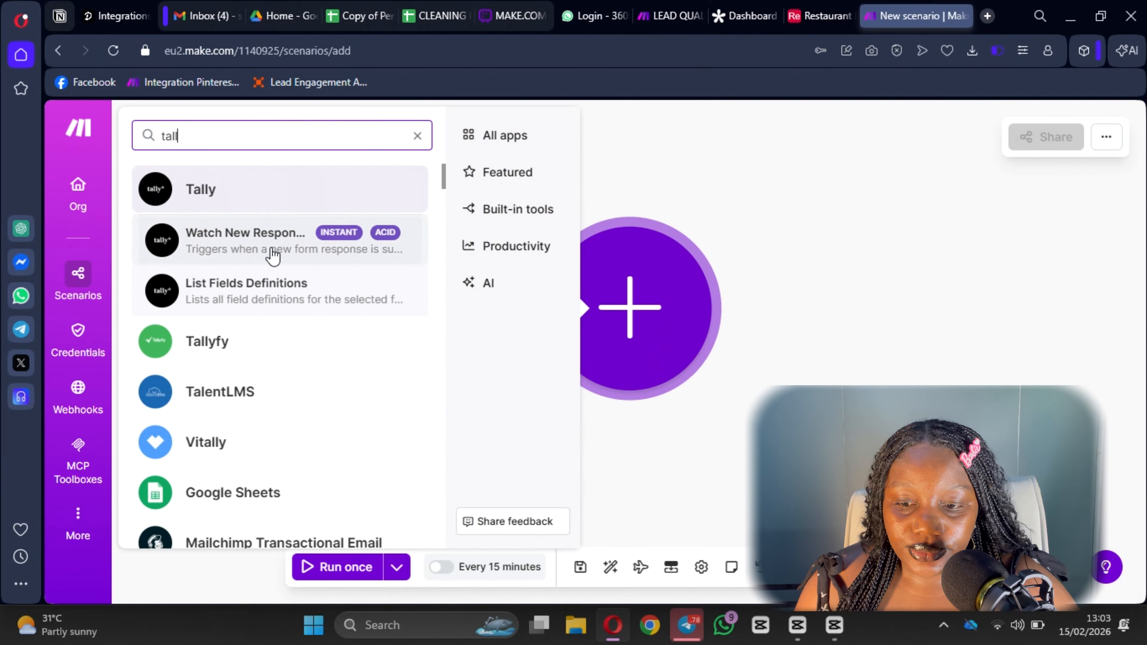
{"action": "left_click", "coordinate": [272, 256]}
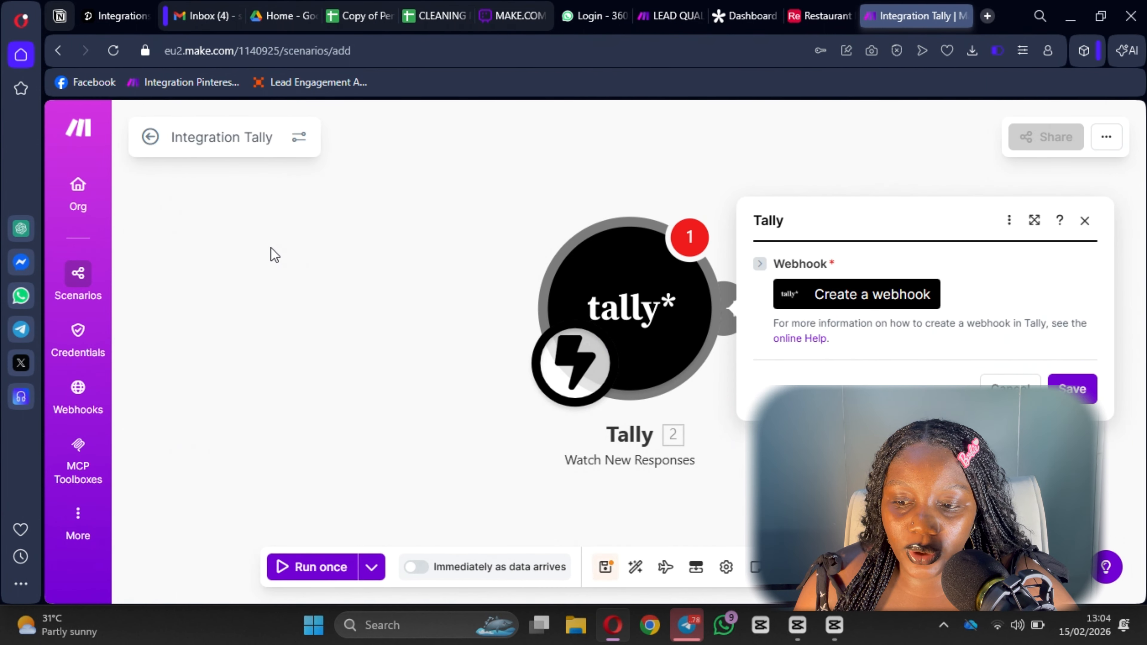
Create a new Tally webhook, keeping the existing Tally OAuth connection after browsing connection types.
{"action": "left_click", "coordinate": [865, 299]}
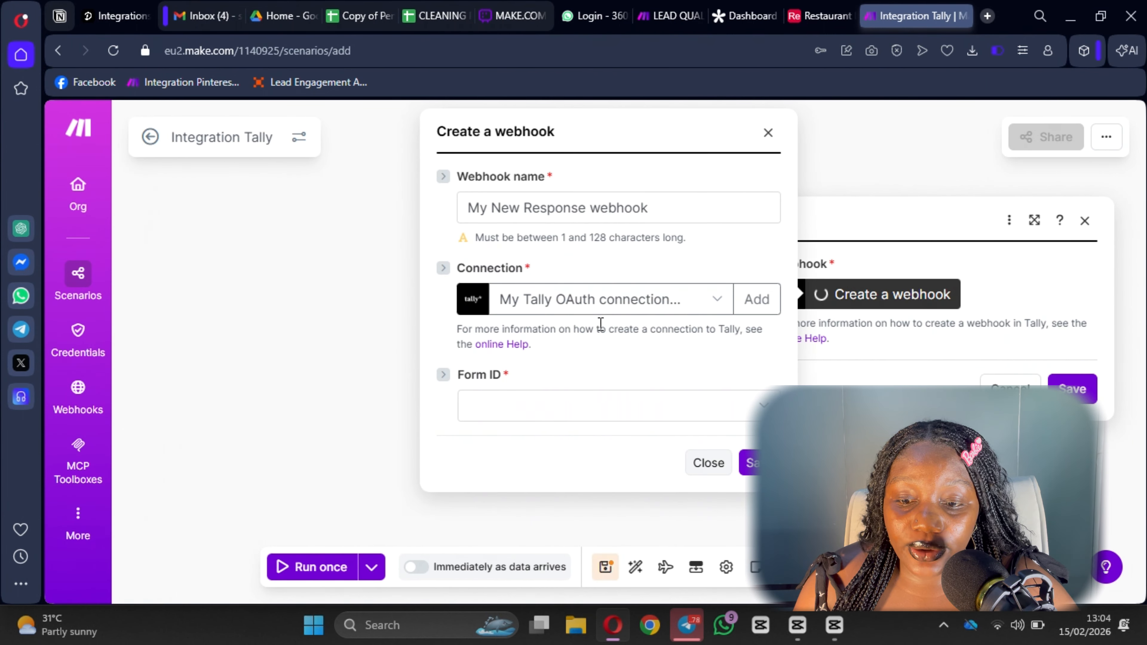
{"action": "left_click", "coordinate": [613, 312]}
{"action": "left_click", "coordinate": [613, 311]}
{"action": "left_click", "coordinate": [756, 299]}
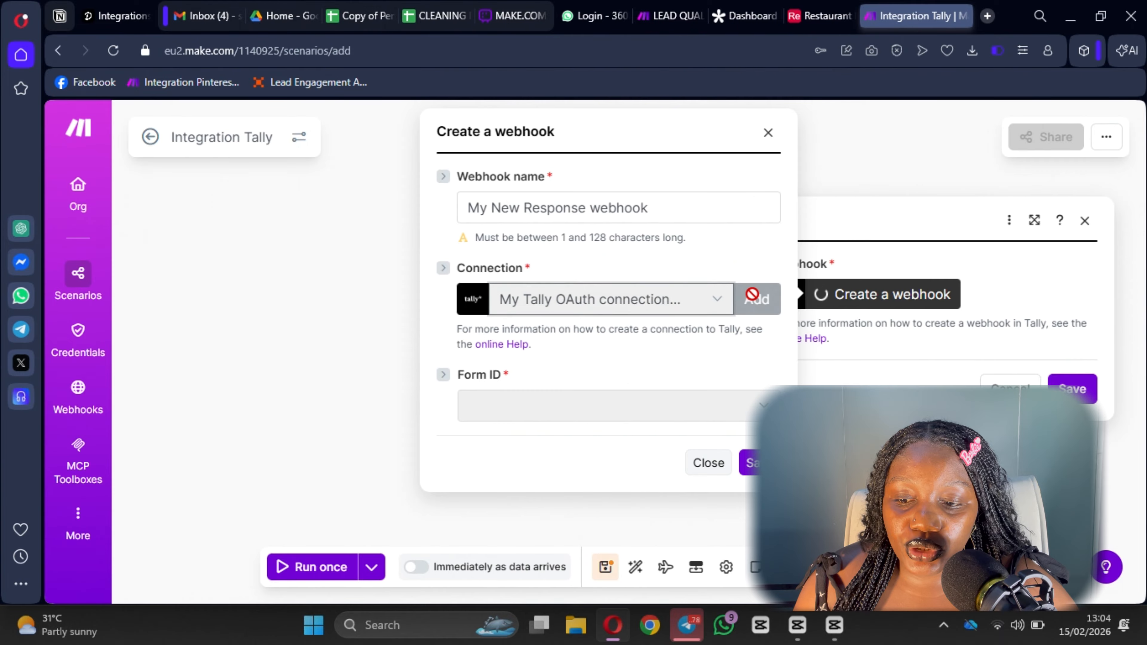
{"action": "left_click", "coordinate": [440, 308]}
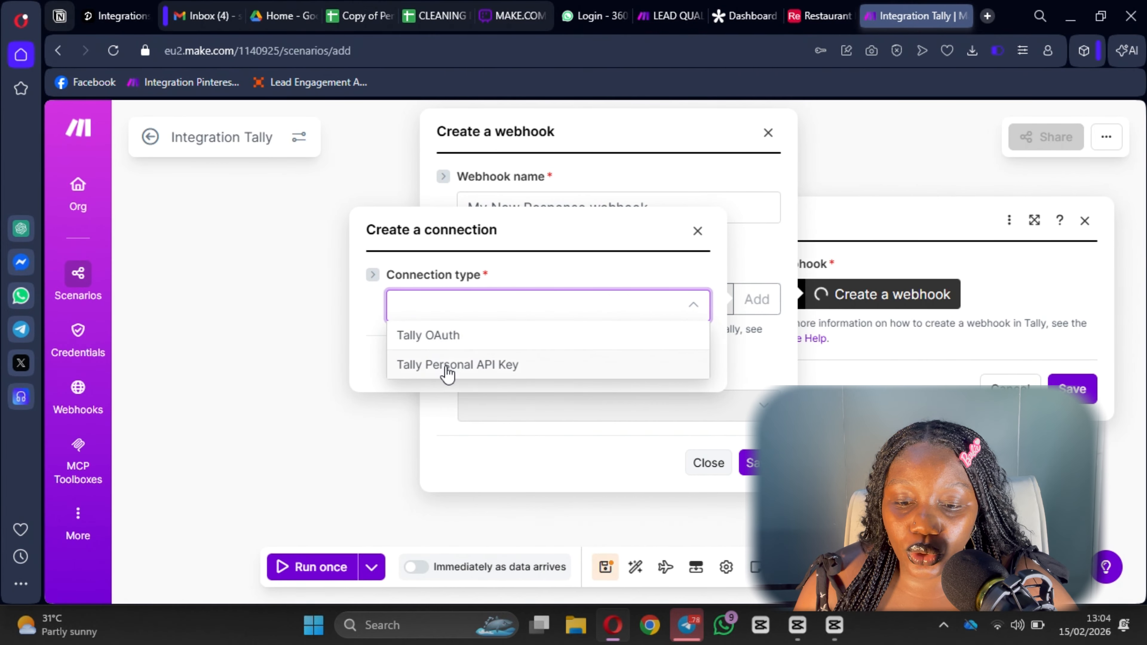
{"action": "left_click", "coordinate": [455, 342]}
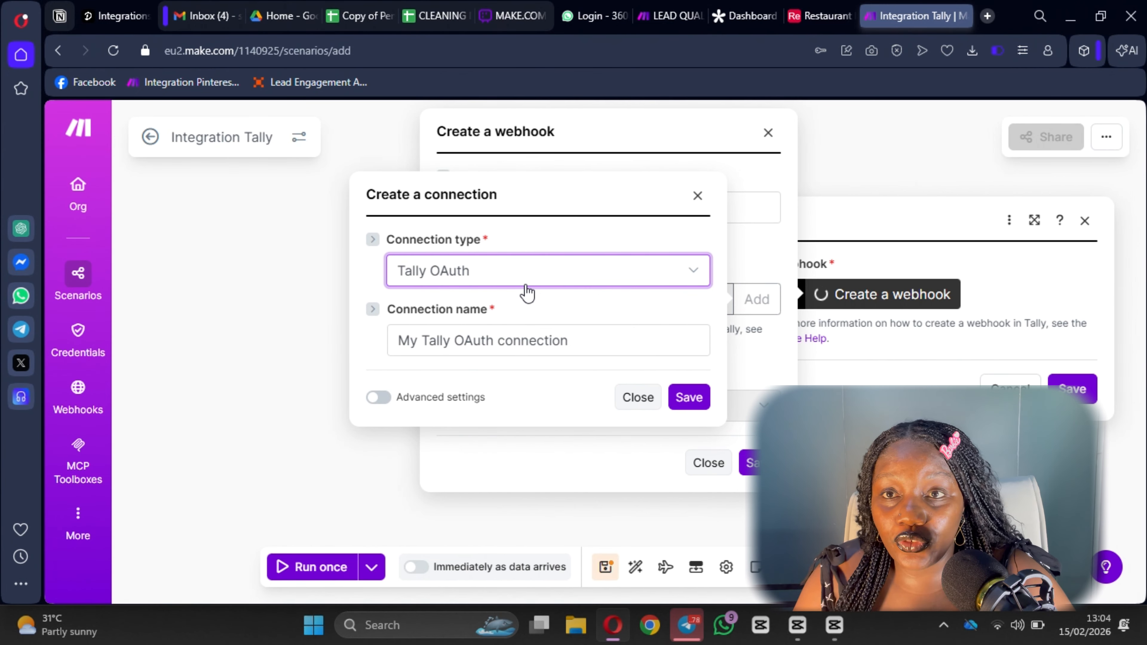
{"action": "left_click", "coordinate": [548, 269]}
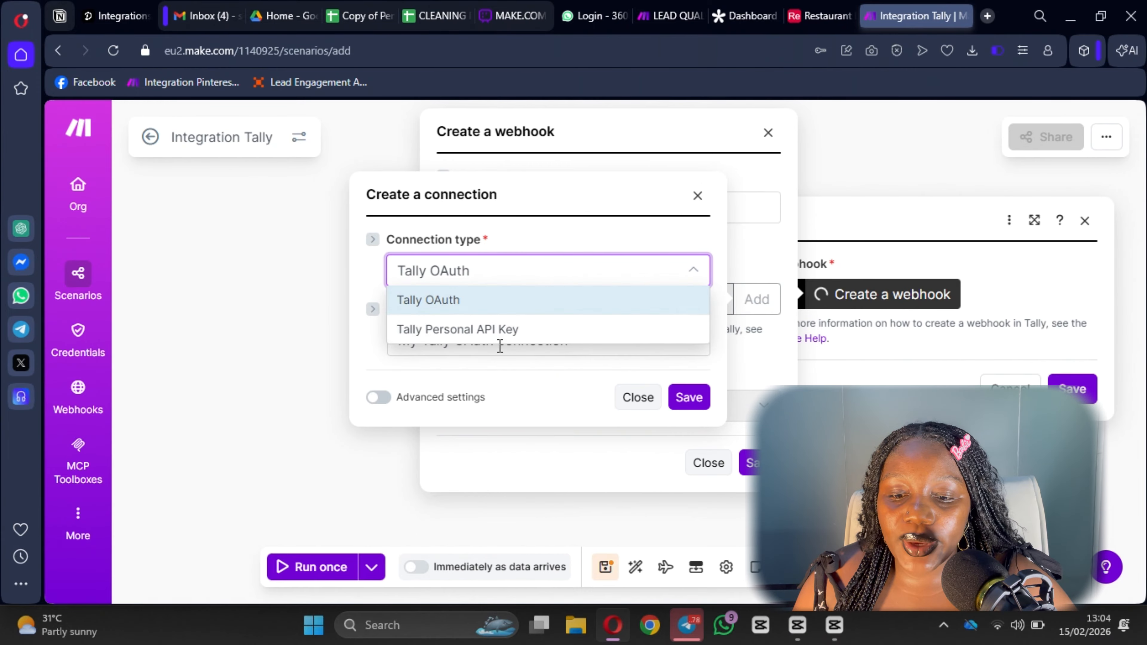
{"action": "left_click", "coordinate": [501, 330]}
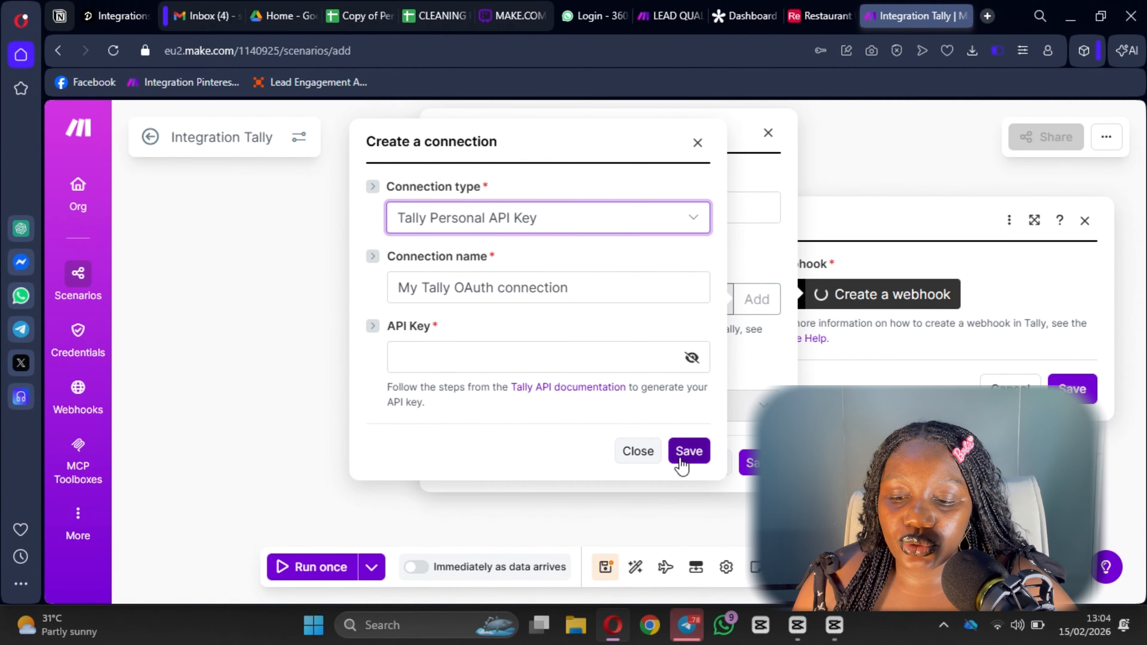
{"action": "left_click", "coordinate": [642, 460]}
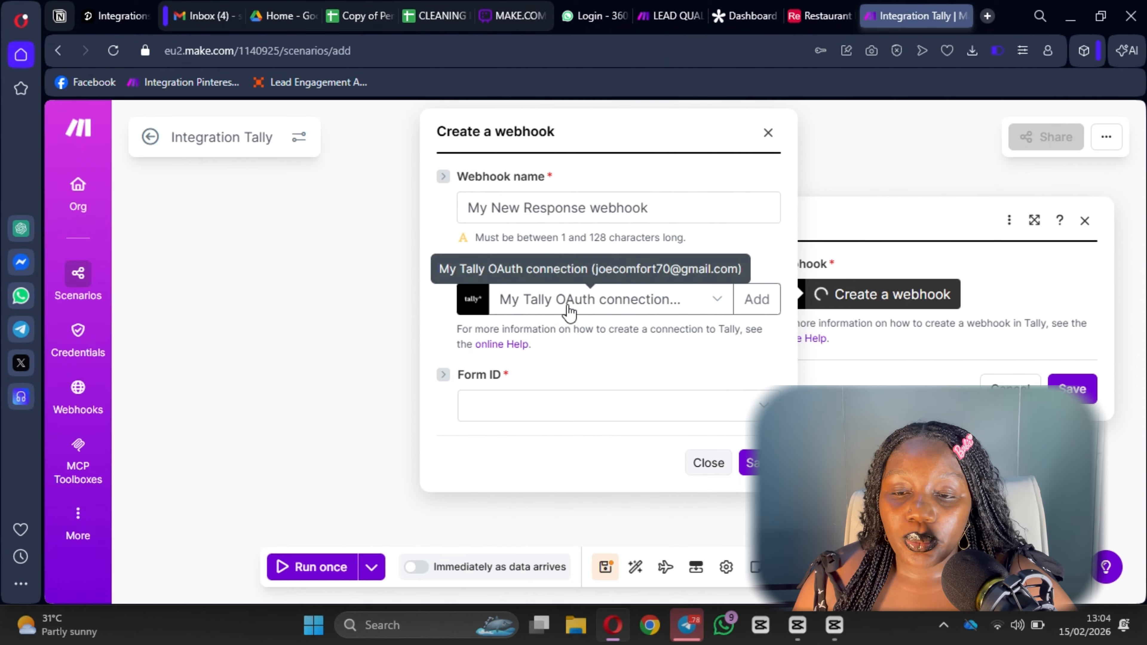
Set the webhook's form to Enquiry Form, then save the webhook and the trigger settings.
{"action": "left_click", "coordinate": [533, 413]}
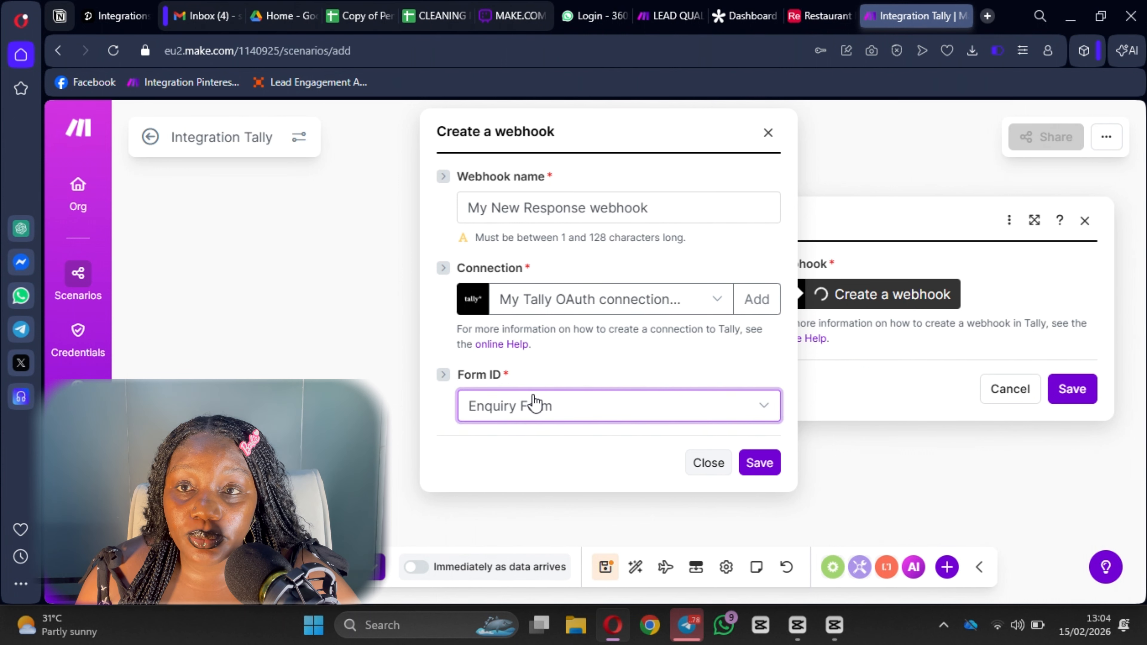
{"action": "left_click", "coordinate": [759, 464]}
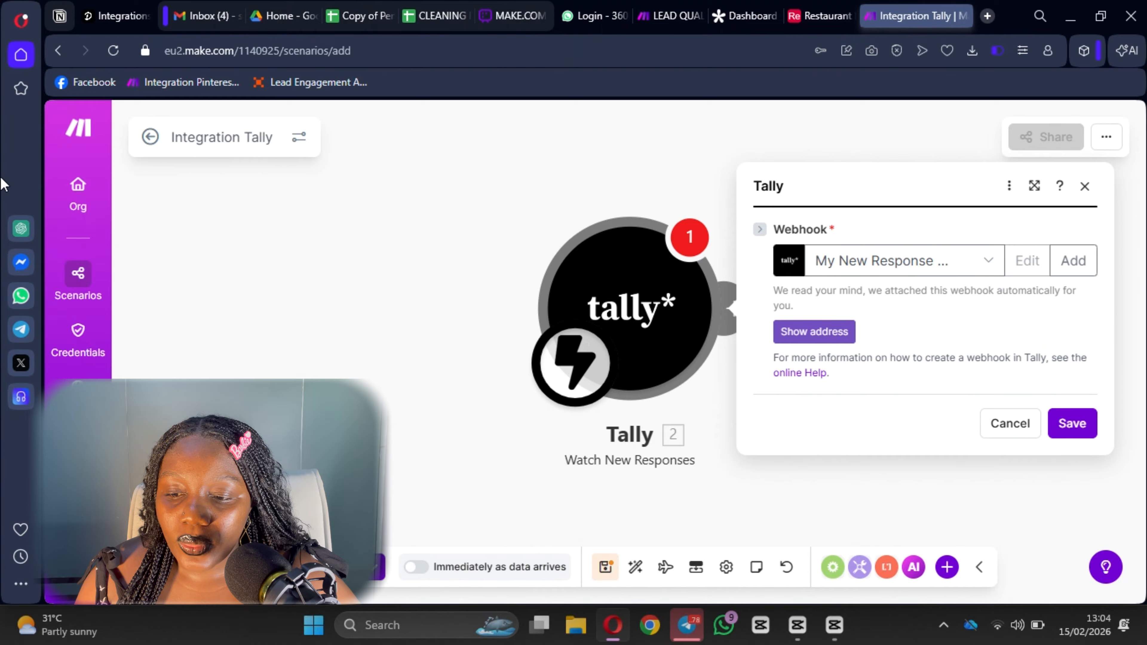
{"action": "left_click", "coordinate": [1074, 429]}
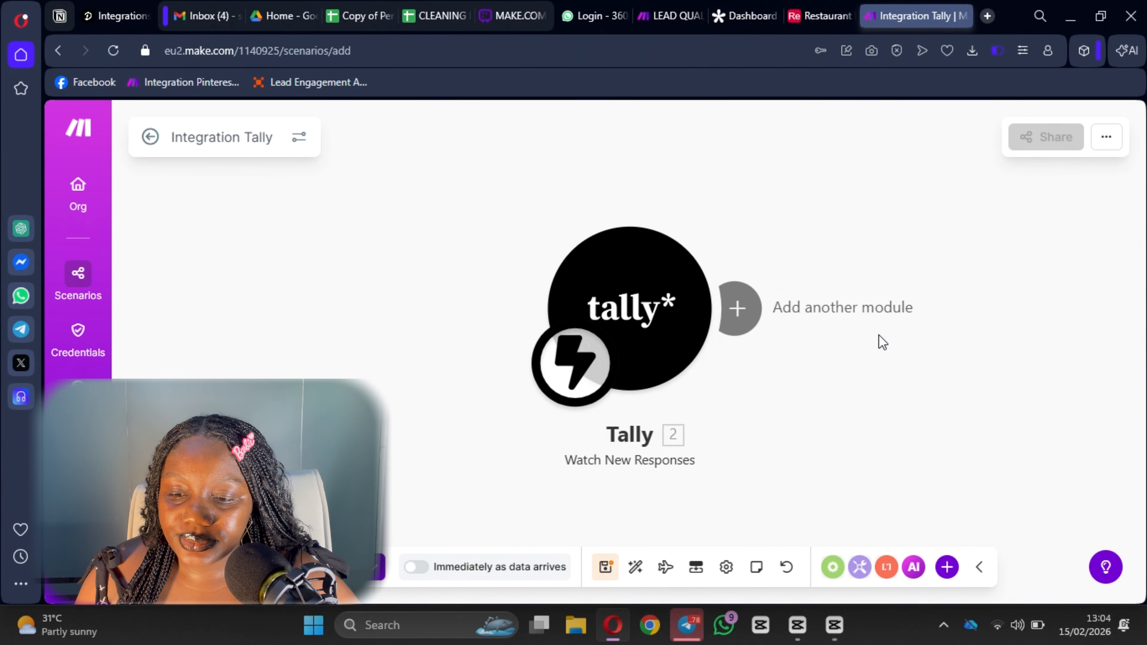
{"action": "left_click_drag", "start_coordinate": [882, 342], "coordinate": [623, 357]}
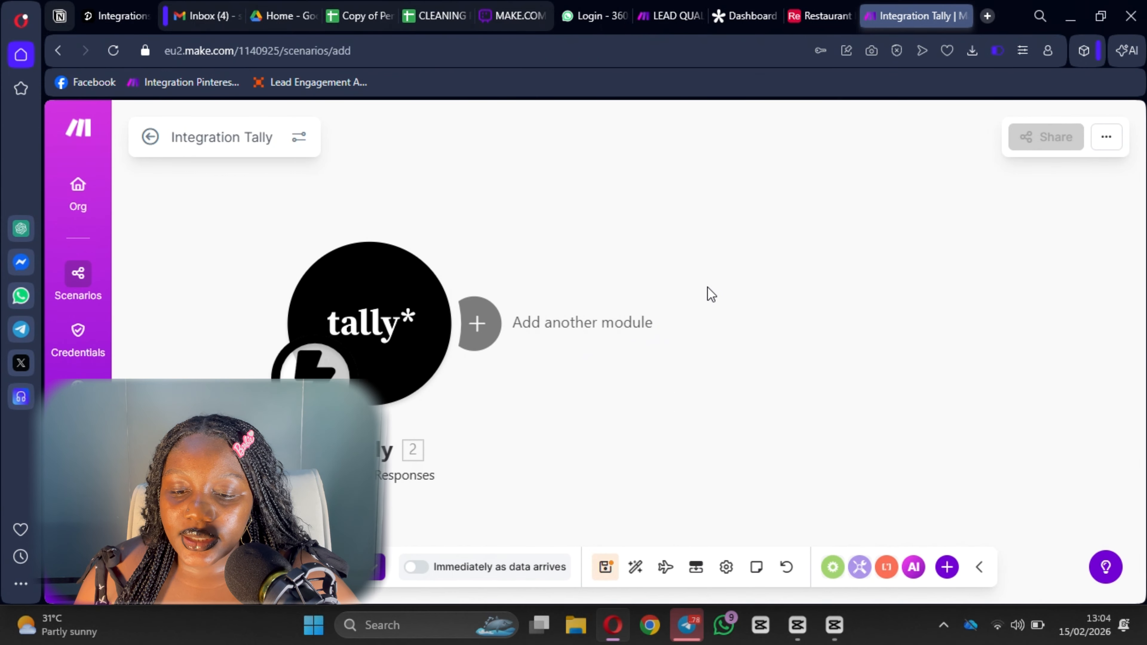
{"action": "scroll", "coordinate": [668, 404], "scroll_direction": "down", "scroll_amount": 1}
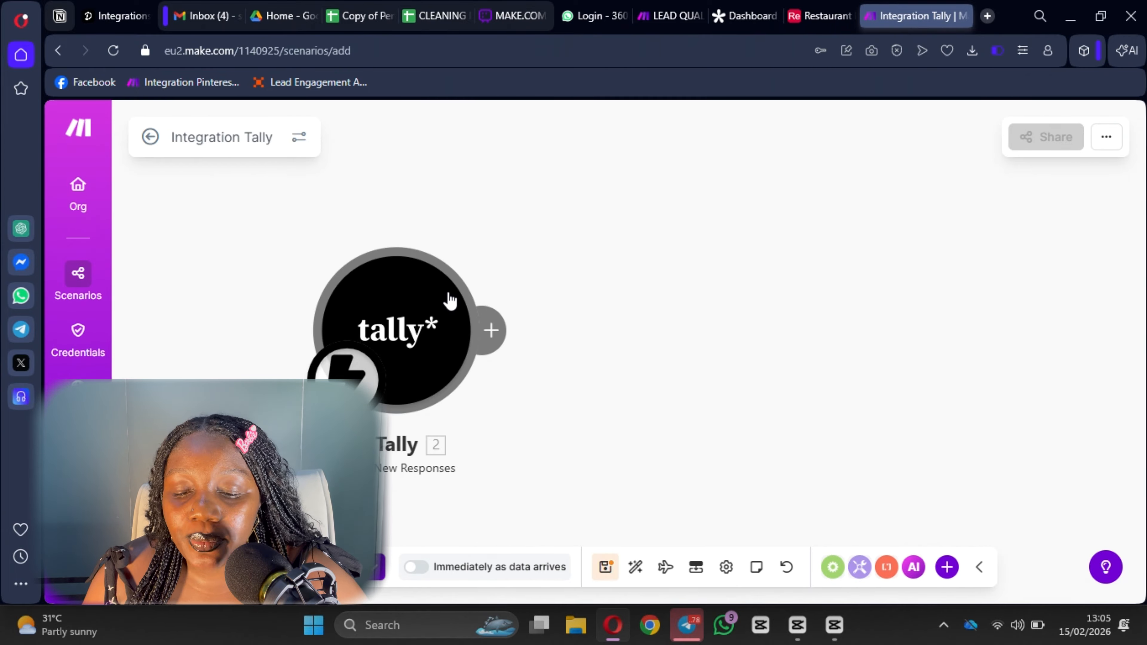
Add an Airtable Create a Record module after the Tally trigger via an 'airt' search.
{"action": "left_click", "coordinate": [503, 340]}
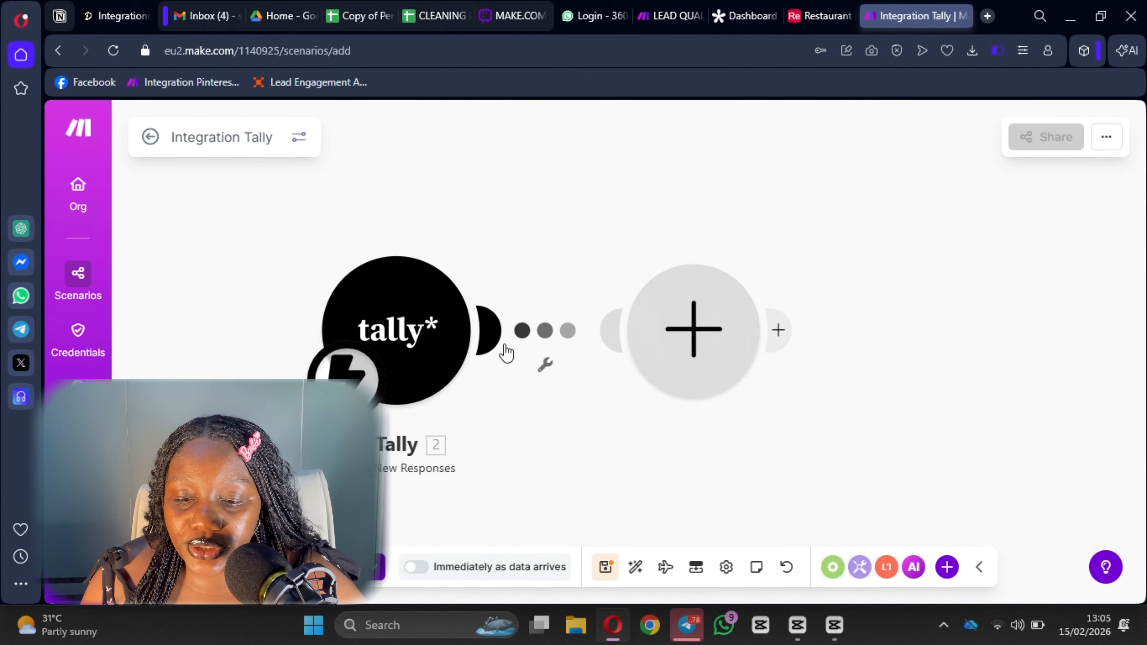
{"action": "type", "text": "airt"}
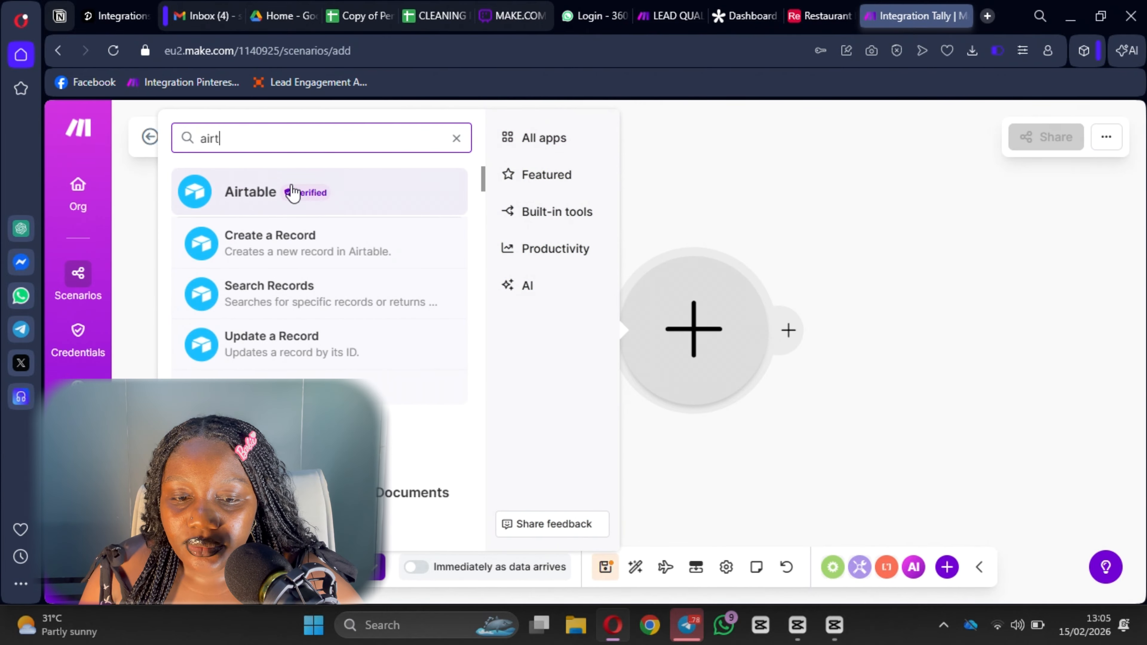
{"action": "left_click", "coordinate": [302, 255]}
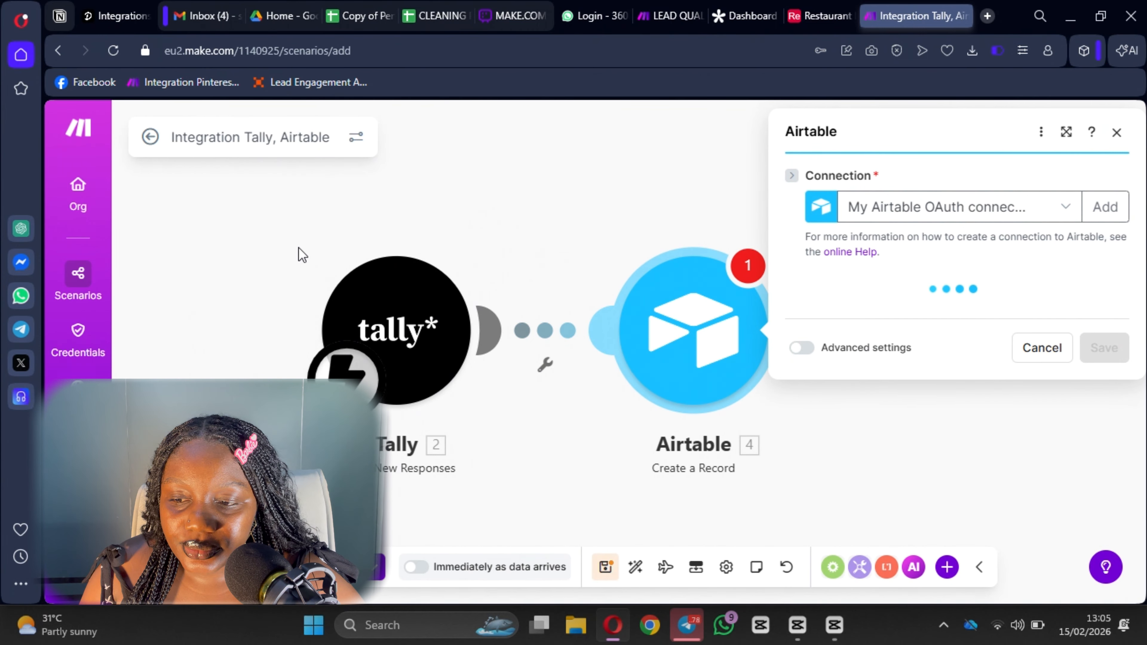
Keep the existing Airtable OAuth connection and set the Base to Restaurant Menu Database.
{"action": "left_click", "coordinate": [1101, 207]}
{"action": "left_click", "coordinate": [1002, 211]}
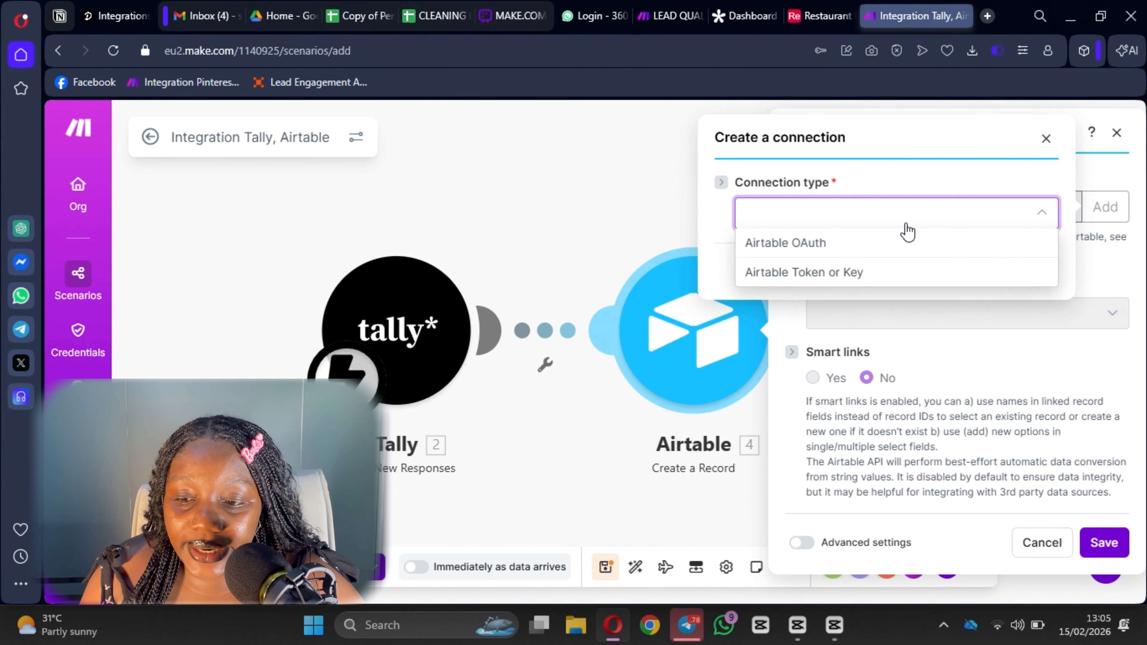
{"action": "left_click", "coordinate": [1046, 140]}
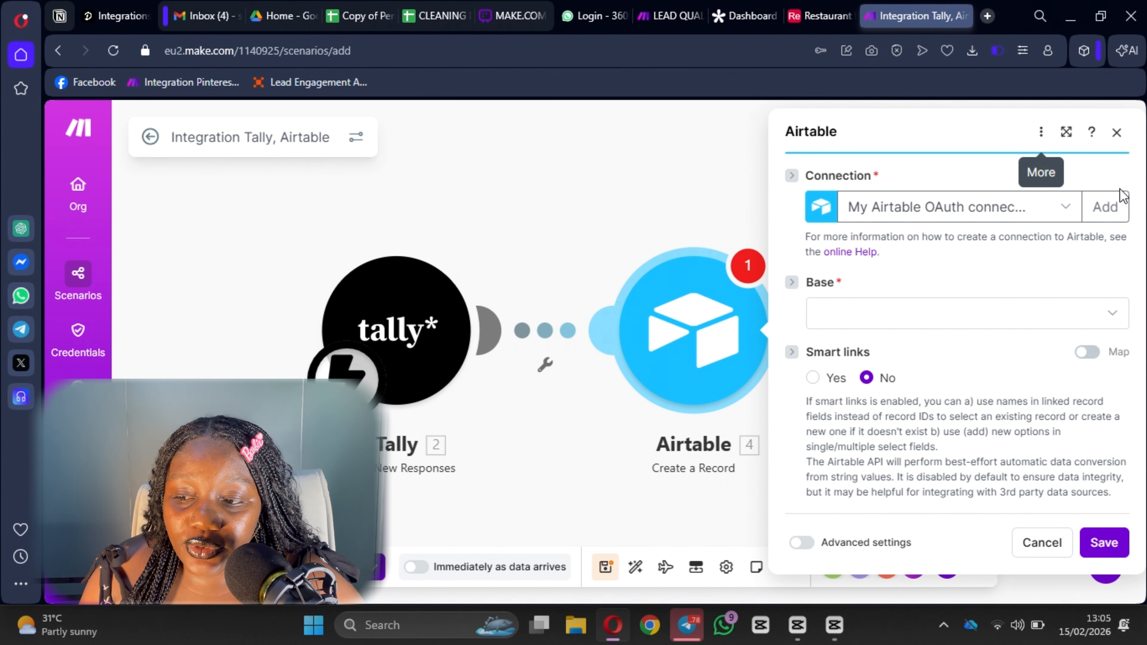
{"action": "left_click", "coordinate": [1102, 206]}
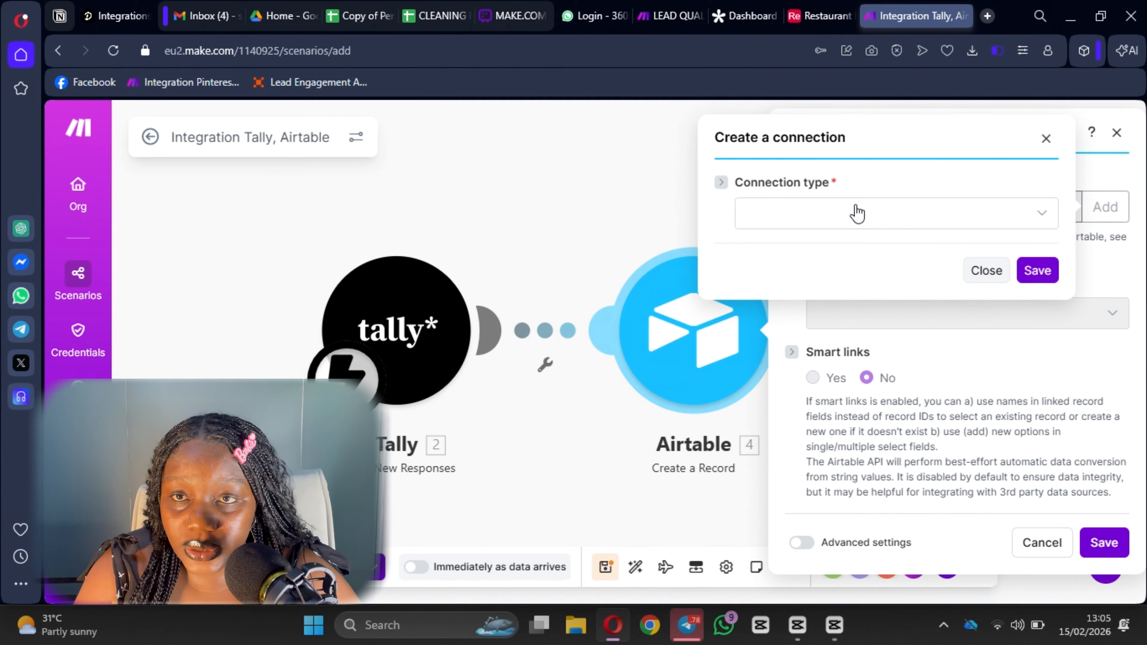
{"action": "left_click", "coordinate": [856, 213]}
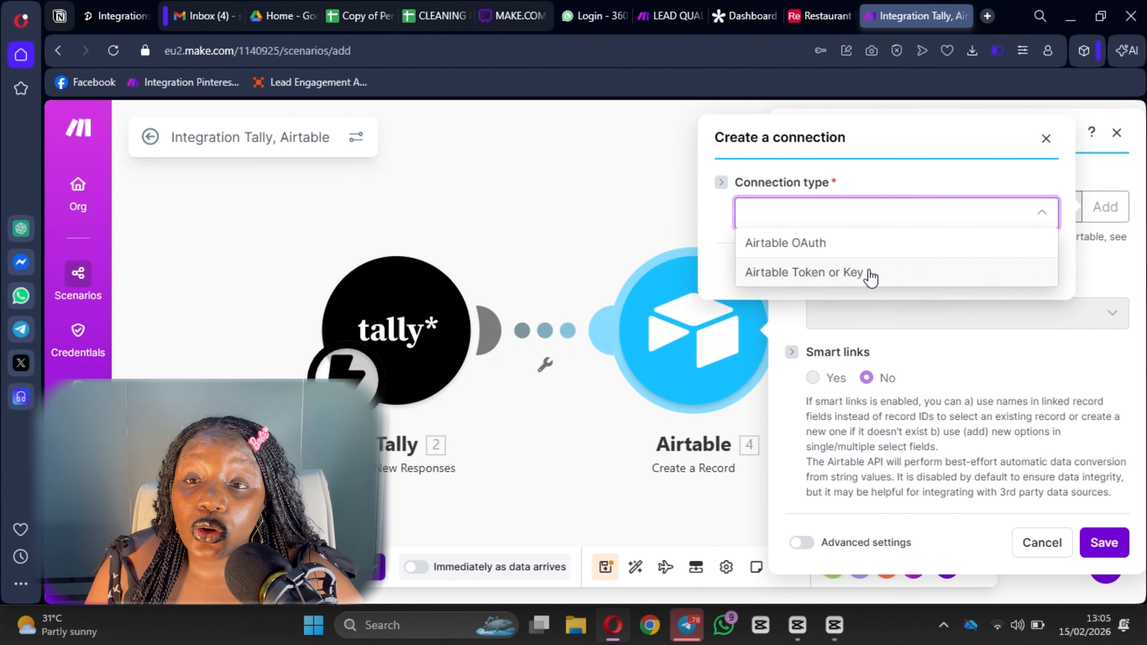
{"action": "left_click", "coordinate": [1045, 138]}
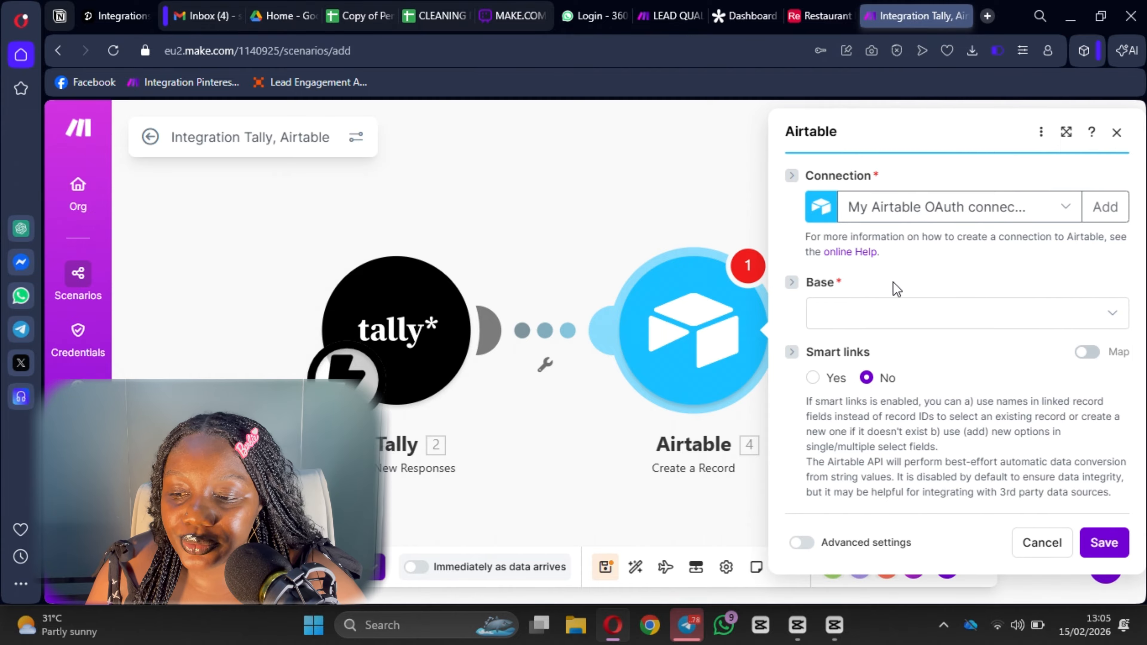
{"action": "left_click", "coordinate": [836, 312]}
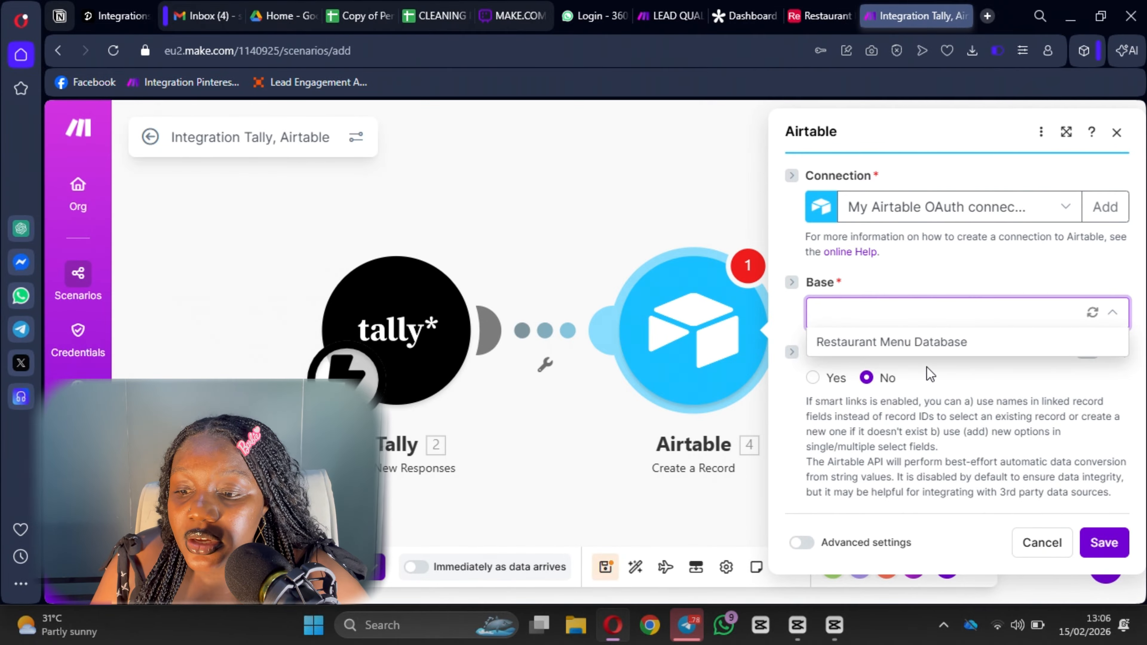
{"action": "left_click", "coordinate": [928, 345]}
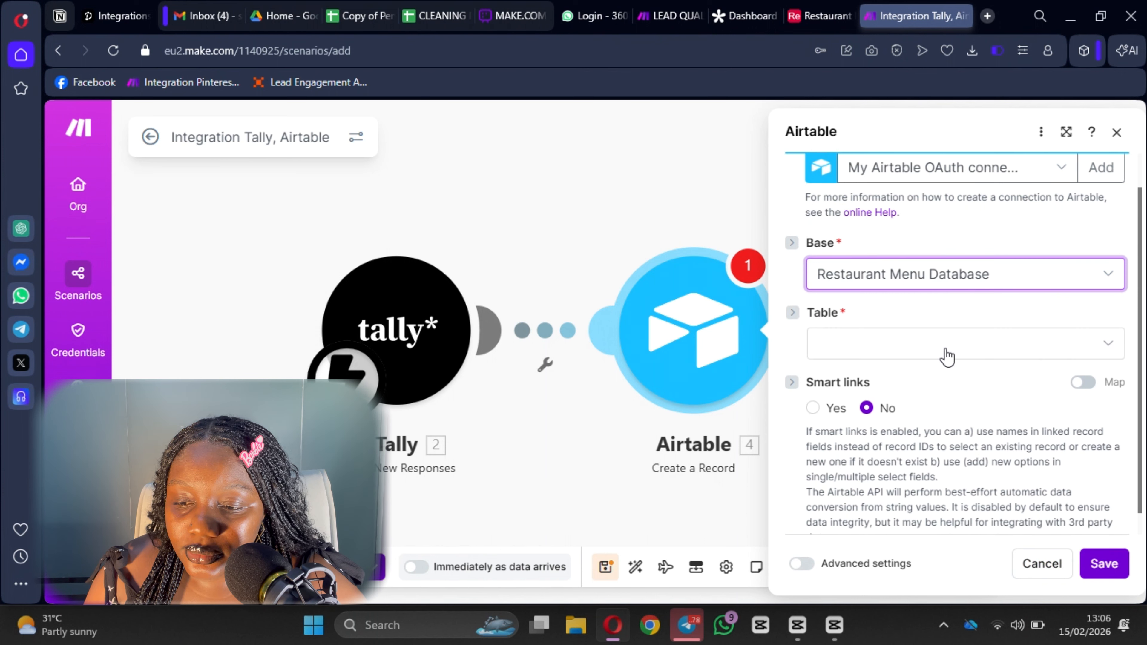
Choose LEADS as the table and scroll through its record fields, starting at Email.
{"action": "left_click", "coordinate": [884, 326]}
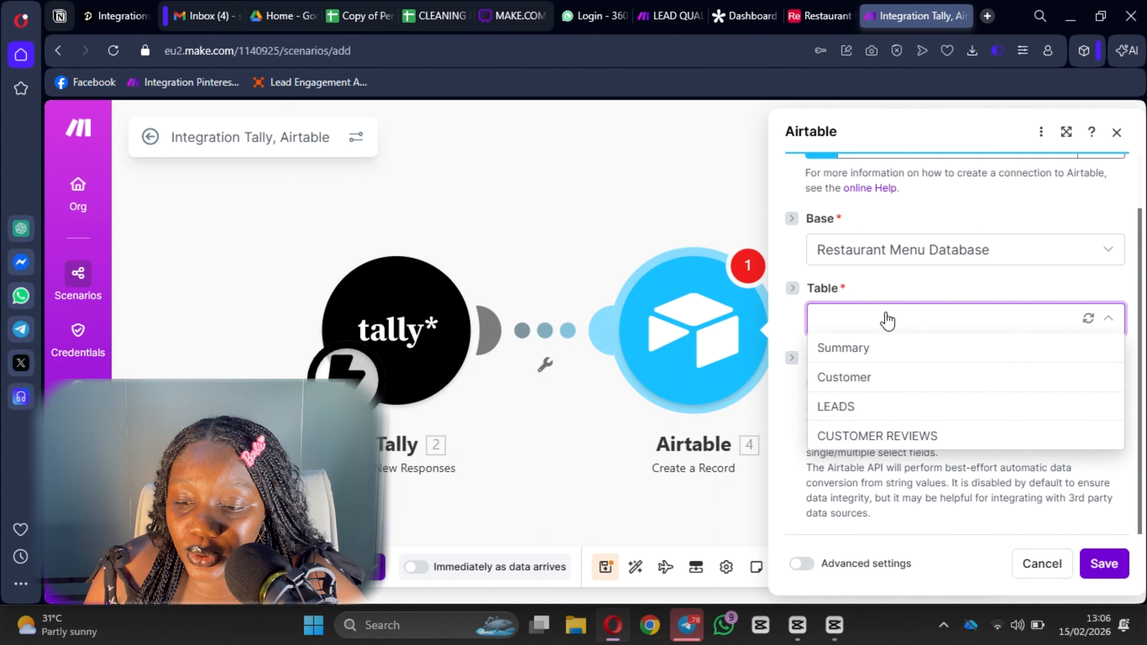
{"action": "left_click", "coordinate": [884, 409]}
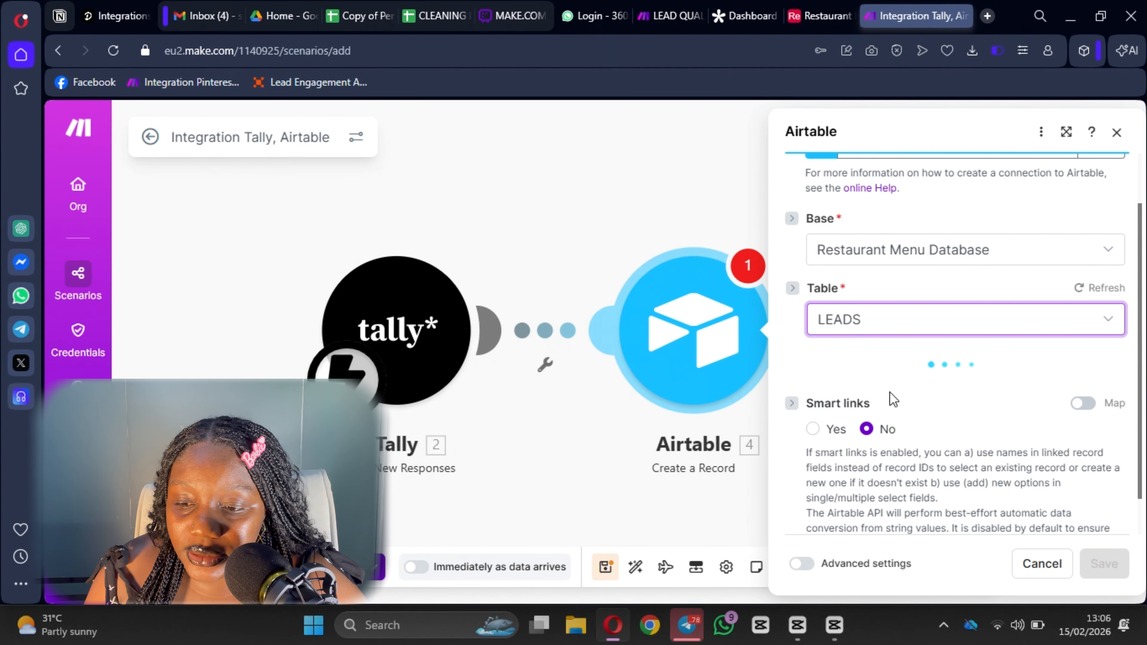
{"action": "scroll", "coordinate": [896, 257], "scroll_direction": "down", "scroll_amount": 5}
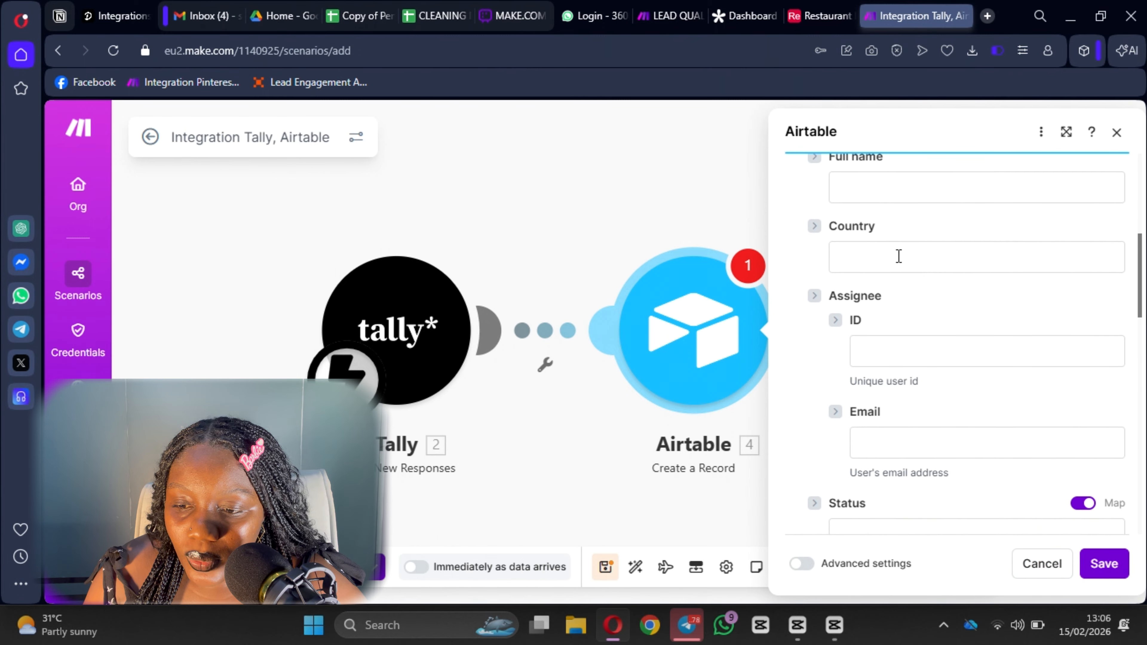
{"action": "scroll", "coordinate": [897, 257], "scroll_direction": "up", "scroll_amount": 3}
{"action": "scroll", "coordinate": [897, 258], "scroll_direction": "down", "scroll_amount": 6}
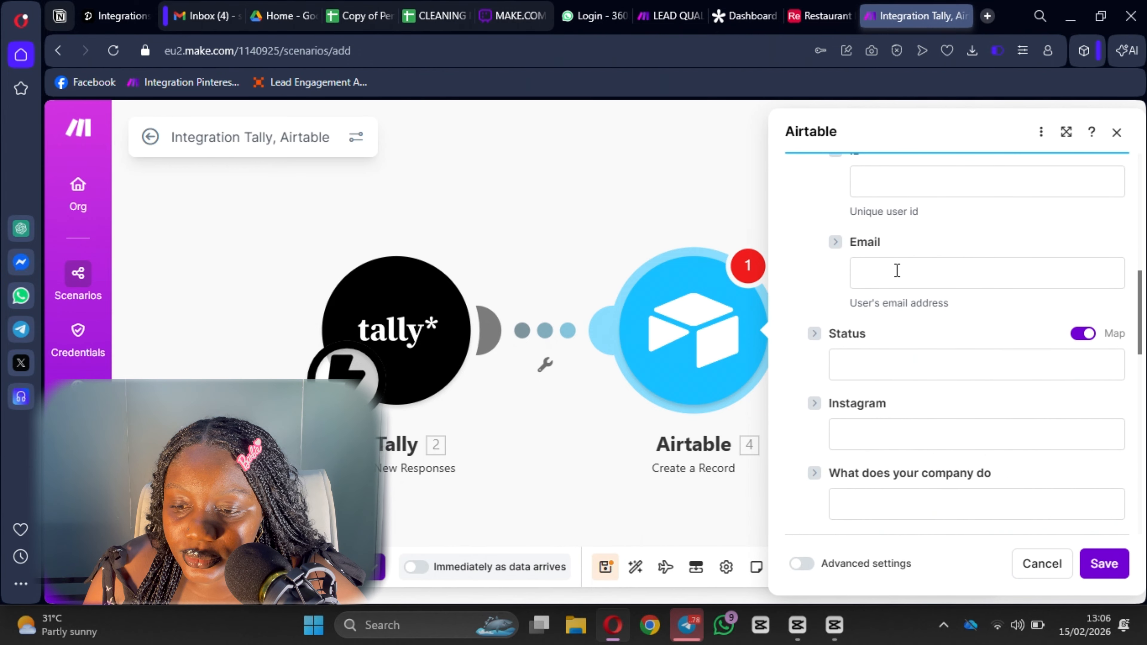
{"action": "scroll", "coordinate": [896, 270], "scroll_direction": "down", "scroll_amount": 2}
{"action": "scroll", "coordinate": [897, 270], "scroll_direction": "up", "scroll_amount": 8}
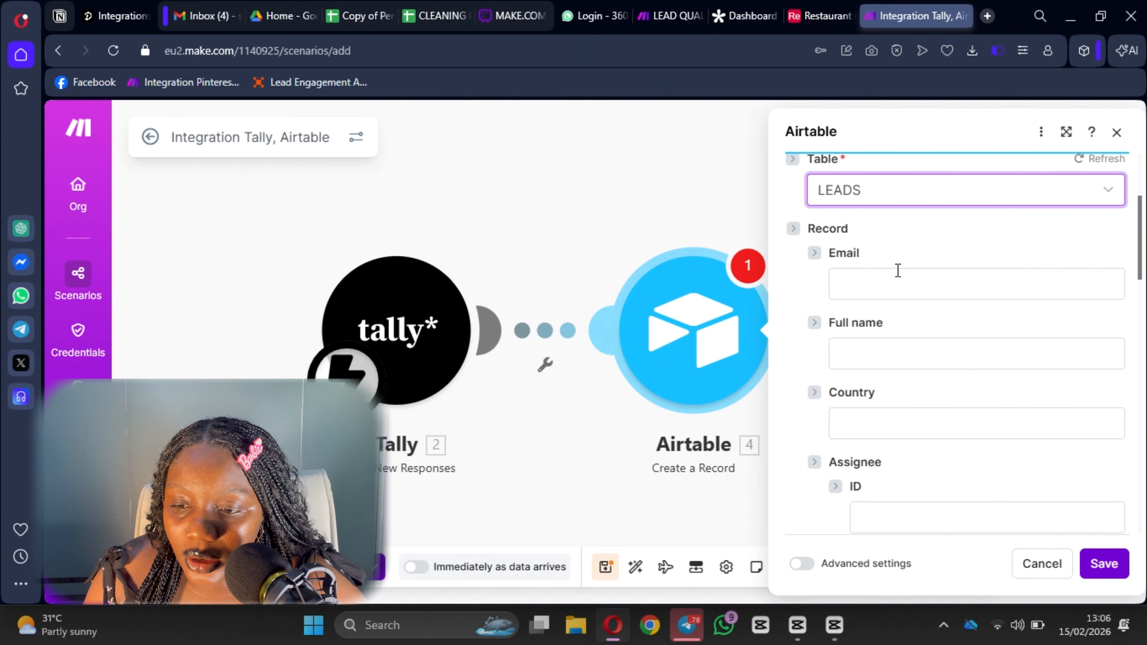
{"action": "left_click", "coordinate": [872, 293]}
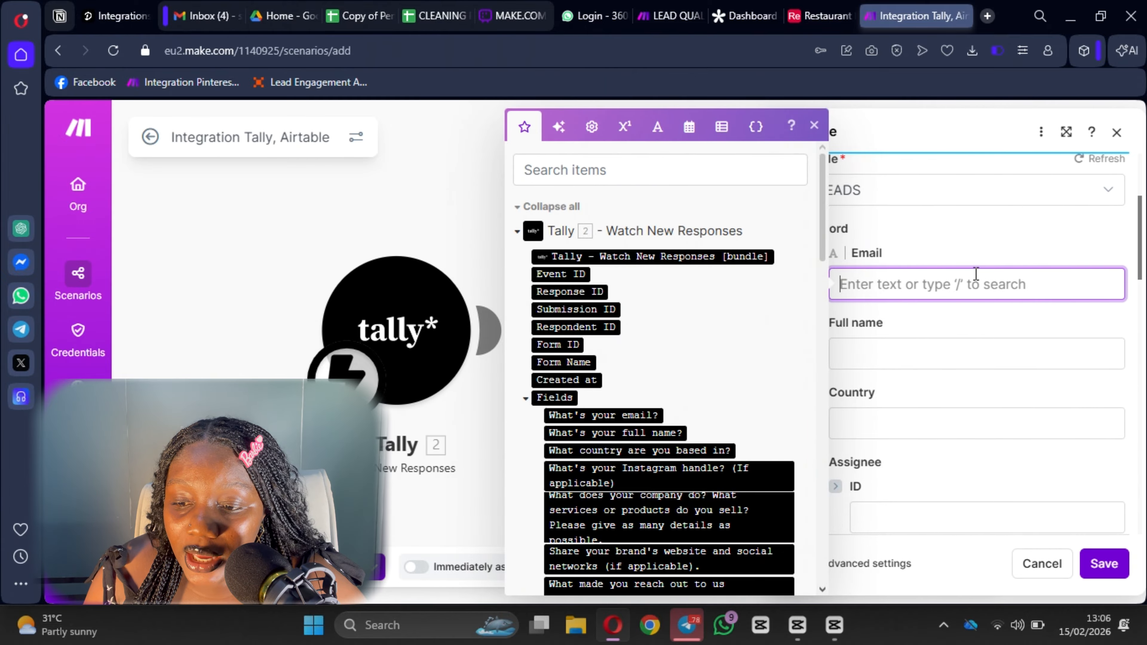
{"action": "scroll", "coordinate": [978, 271], "scroll_direction": "down", "scroll_amount": 3}
{"action": "scroll", "coordinate": [748, 300], "scroll_direction": "down", "scroll_amount": 2}
{"action": "scroll", "coordinate": [948, 307], "scroll_direction": "up", "scroll_amount": 7}
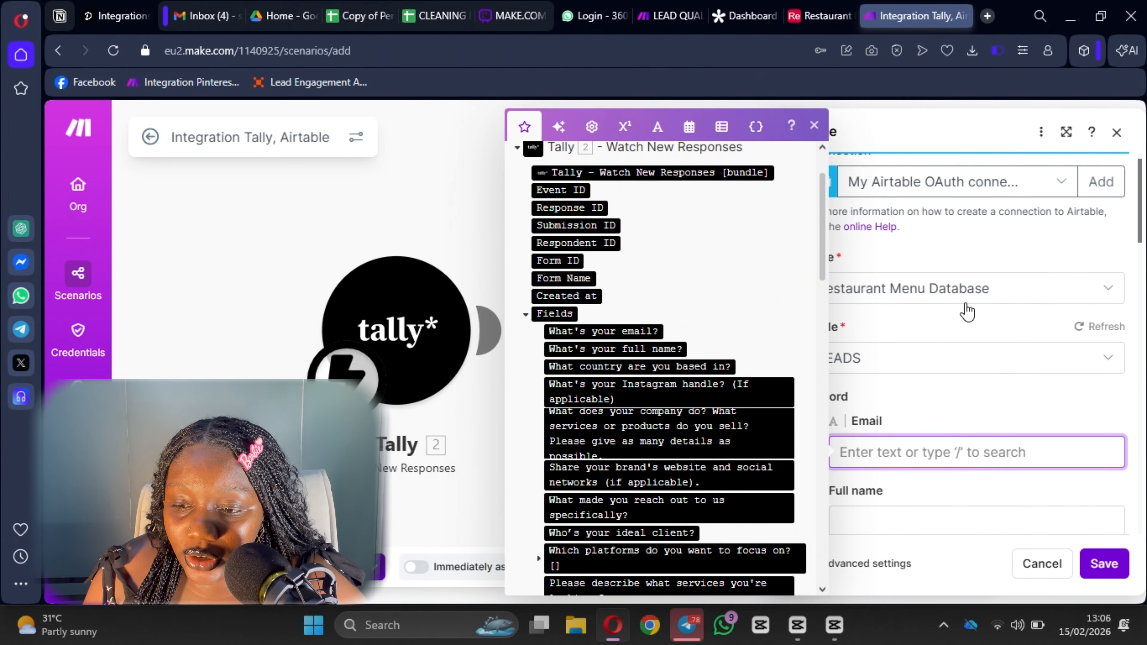
{"action": "scroll", "coordinate": [937, 287], "scroll_direction": "down", "scroll_amount": 3}
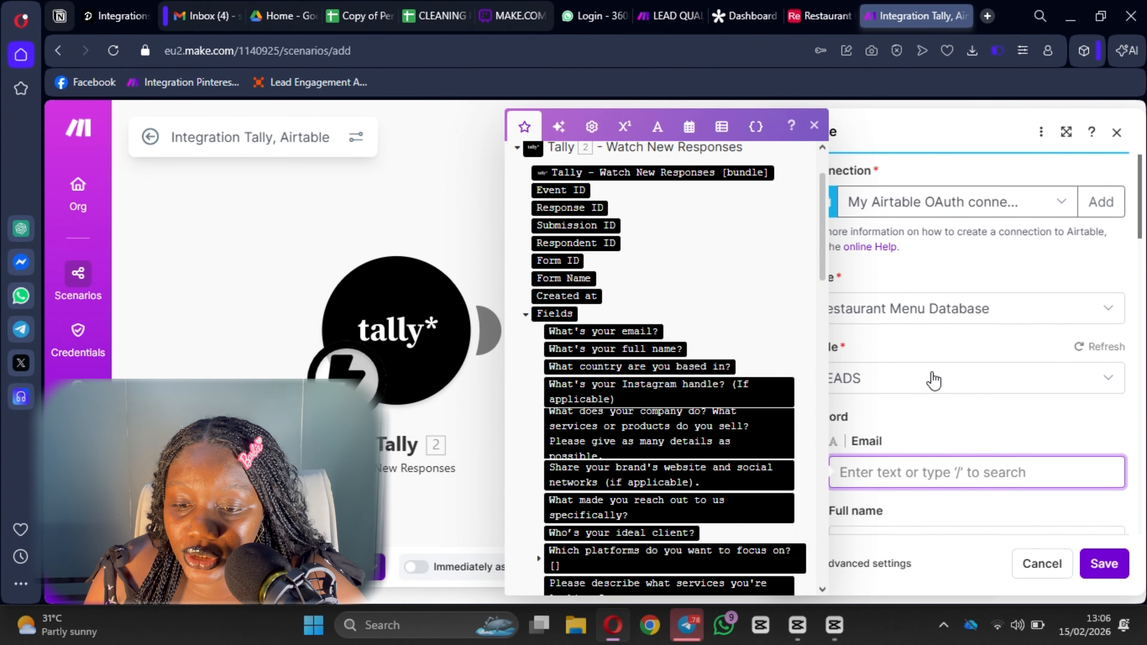
{"action": "left_click", "coordinate": [607, 331]}
{"action": "scroll", "coordinate": [968, 333], "scroll_direction": "down", "scroll_amount": 3}
{"action": "left_click", "coordinate": [857, 210]}
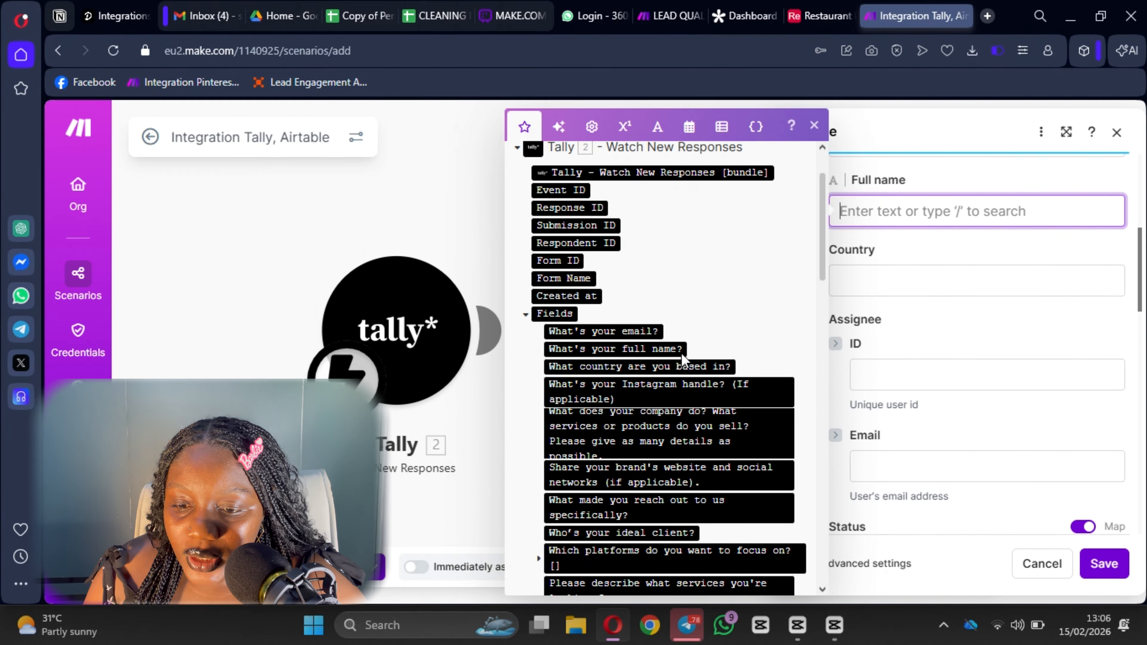
{"action": "left_click", "coordinate": [671, 348]}
{"action": "scroll", "coordinate": [723, 362], "scroll_direction": "down", "scroll_amount": 10}
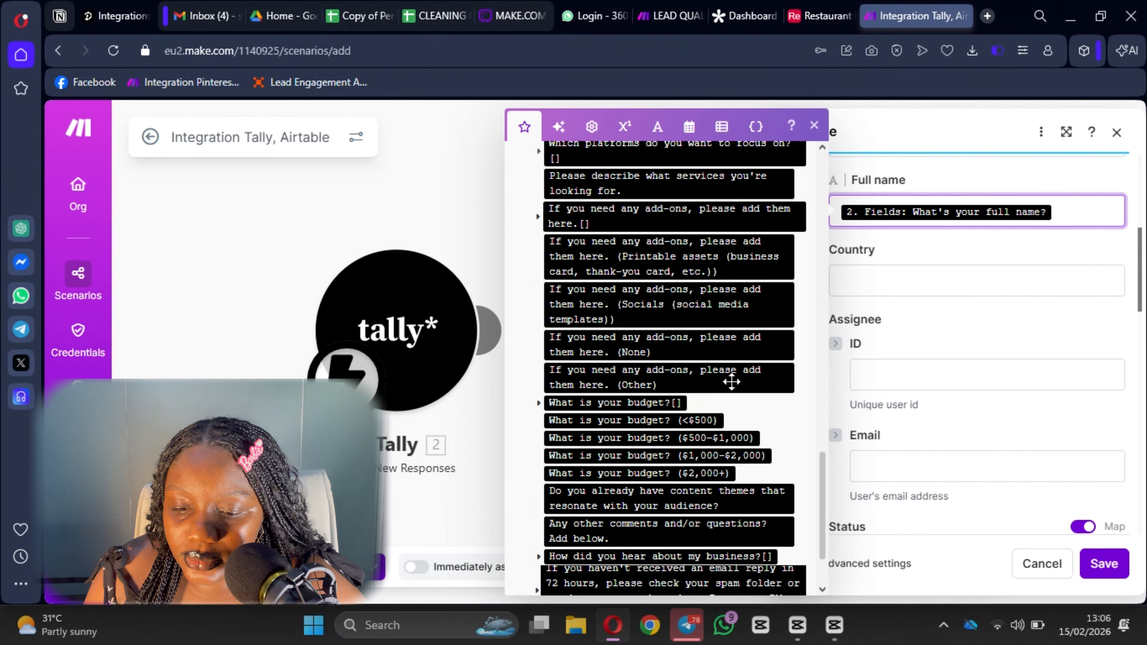
{"action": "scroll", "coordinate": [742, 385], "scroll_direction": "up", "scroll_amount": 5}
{"action": "scroll", "coordinate": [748, 376], "scroll_direction": "down", "scroll_amount": 8}
{"action": "scroll", "coordinate": [747, 367], "scroll_direction": "up", "scroll_amount": 15}
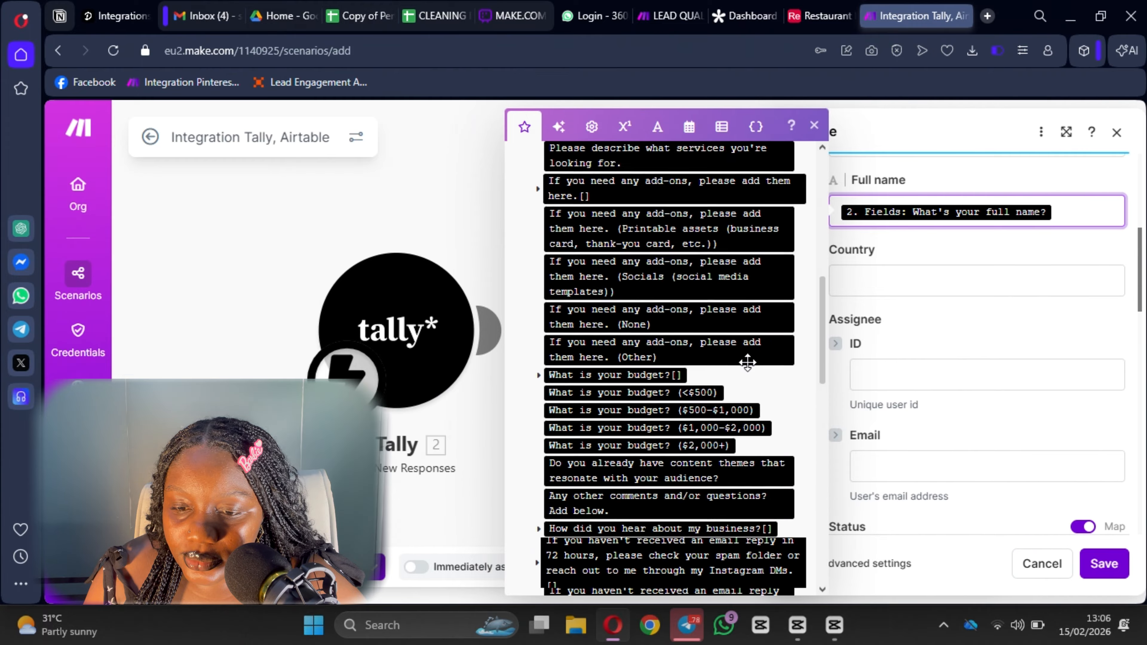
{"action": "scroll", "coordinate": [748, 361], "scroll_direction": "up", "scroll_amount": 2}
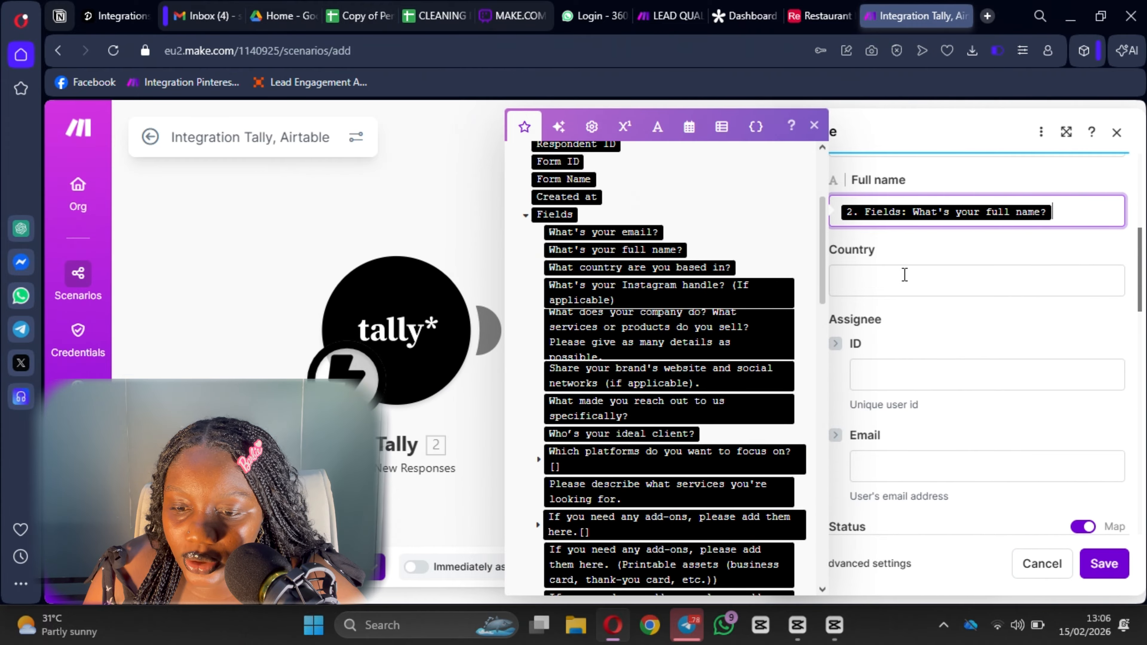
{"action": "left_click", "coordinate": [919, 276]}
{"action": "left_click", "coordinate": [651, 267]}
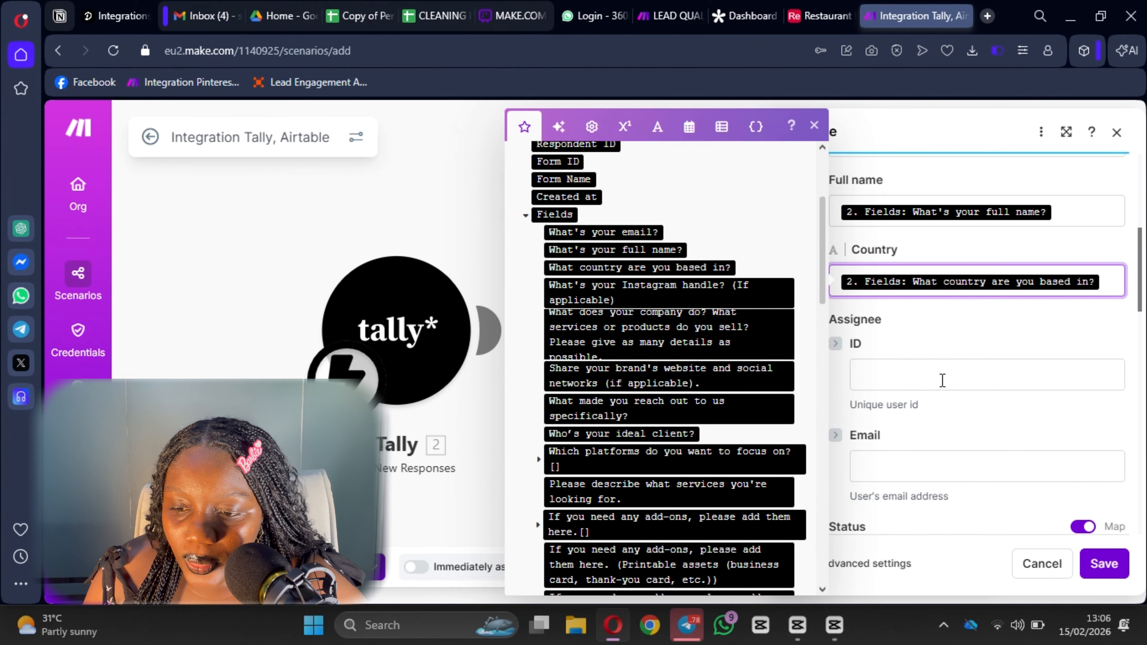
{"action": "scroll", "coordinate": [900, 253], "scroll_direction": "down", "scroll_amount": 3}
{"action": "scroll", "coordinate": [921, 357], "scroll_direction": "down", "scroll_amount": 5}
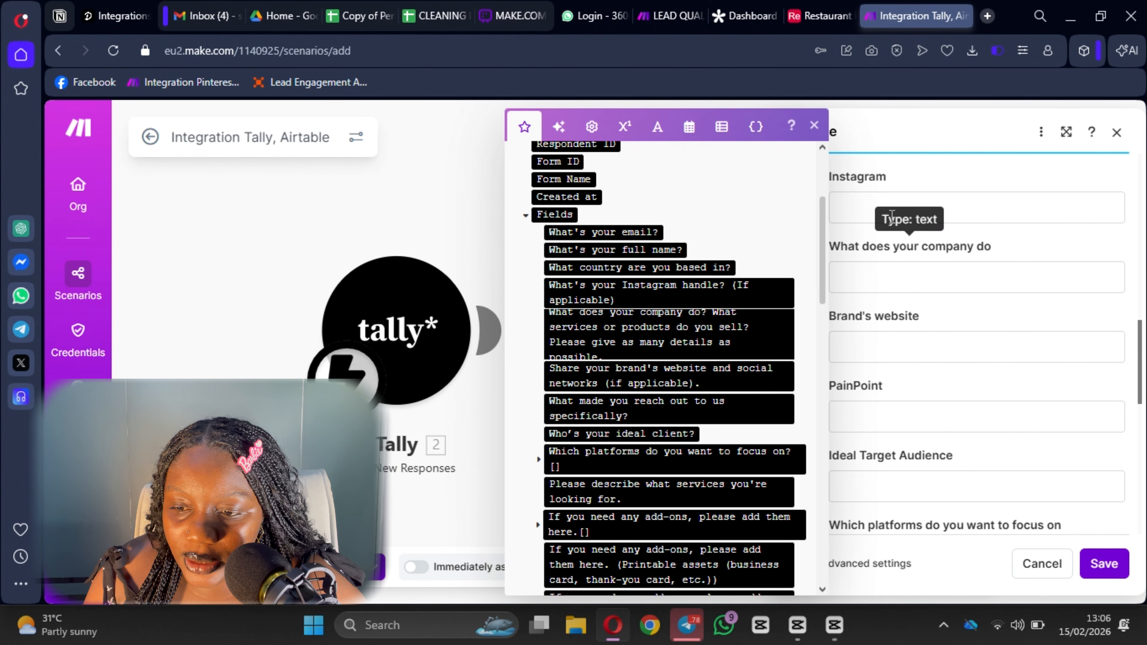
Map the Instagram, company description, brand website and reason-for-reaching-out answers into their fields.
{"action": "left_click", "coordinate": [888, 206]}
{"action": "left_click", "coordinate": [675, 290]}
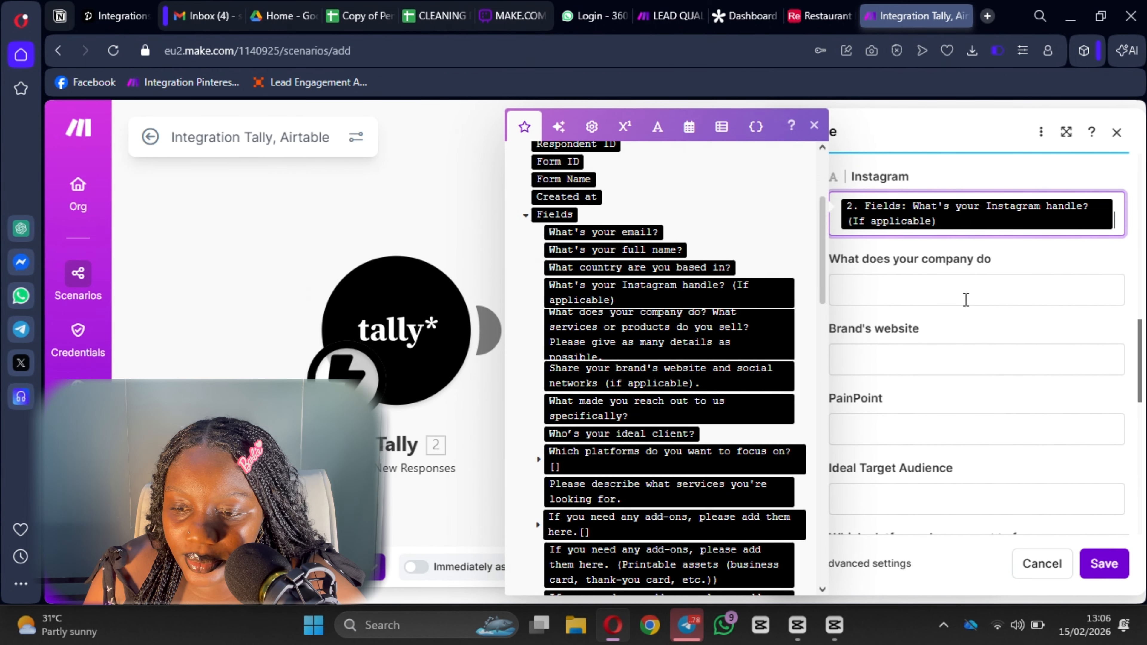
{"action": "left_click", "coordinate": [959, 291]}
{"action": "left_click", "coordinate": [653, 327]}
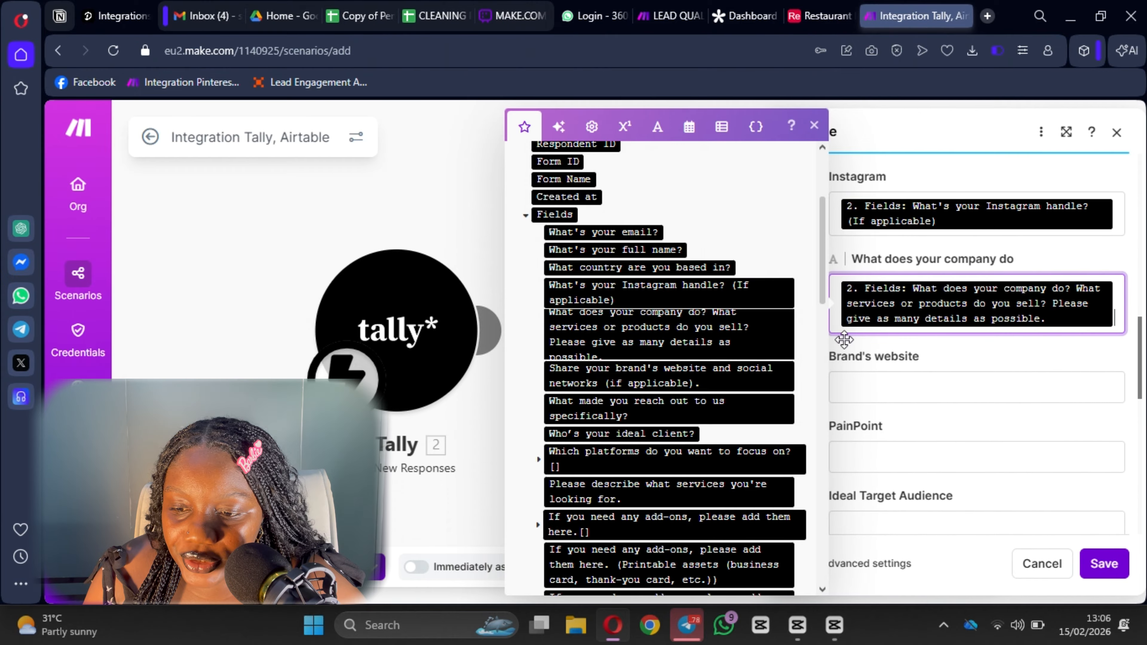
{"action": "left_click", "coordinate": [957, 388]}
{"action": "scroll", "coordinate": [673, 324], "scroll_direction": "down", "scroll_amount": 2}
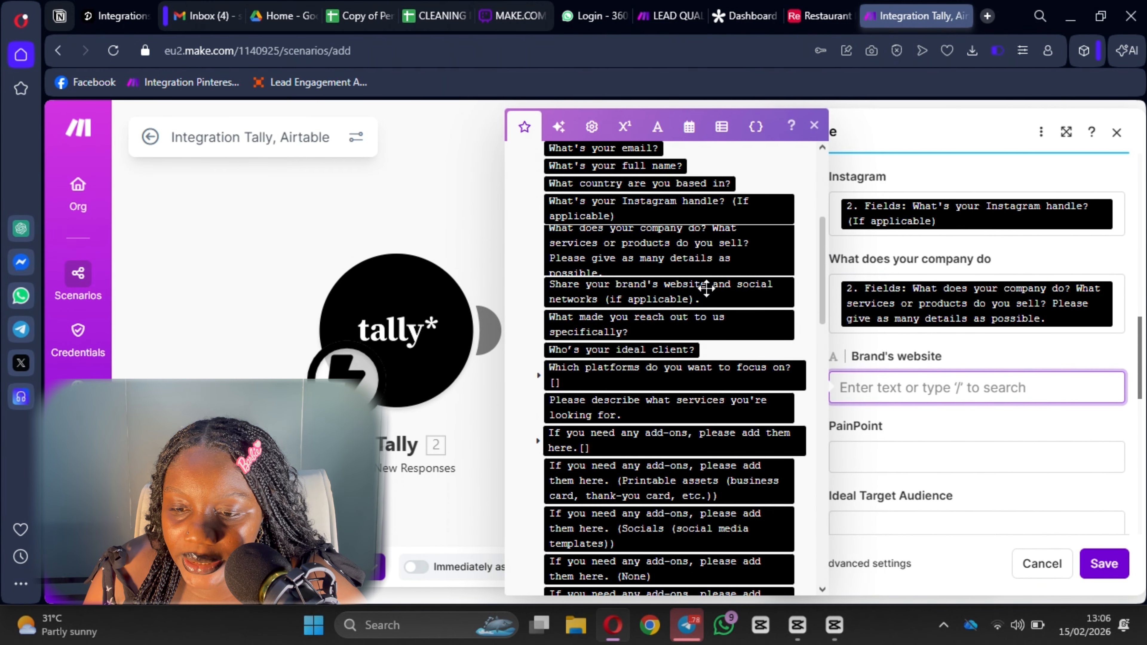
{"action": "left_click", "coordinate": [707, 290]}
{"action": "scroll", "coordinate": [969, 300], "scroll_direction": "down", "scroll_amount": 4}
{"action": "left_click", "coordinate": [887, 304]}
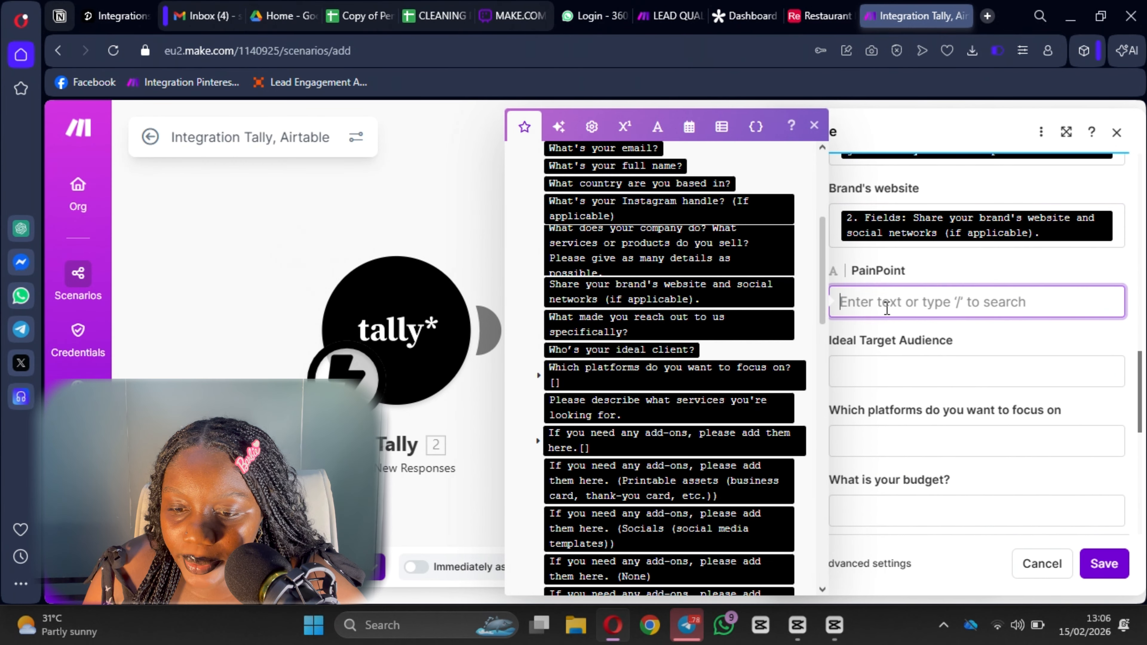
{"action": "left_click", "coordinate": [673, 331]}
Map the ideal client, platforms and budget answers into Ideal Target Audience, platforms and budget.
{"action": "scroll", "coordinate": [944, 195], "scroll_direction": "down", "scroll_amount": 3}
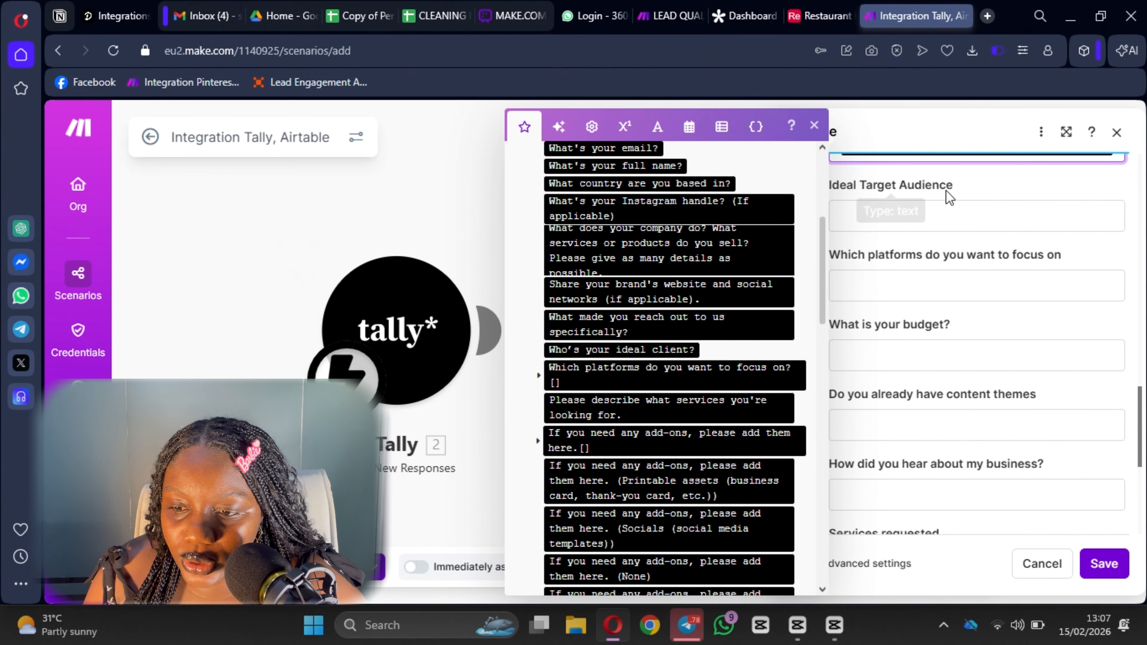
{"action": "left_click", "coordinate": [946, 212]}
{"action": "scroll", "coordinate": [604, 331], "scroll_direction": "down", "scroll_amount": 1}
{"action": "left_click", "coordinate": [622, 264]}
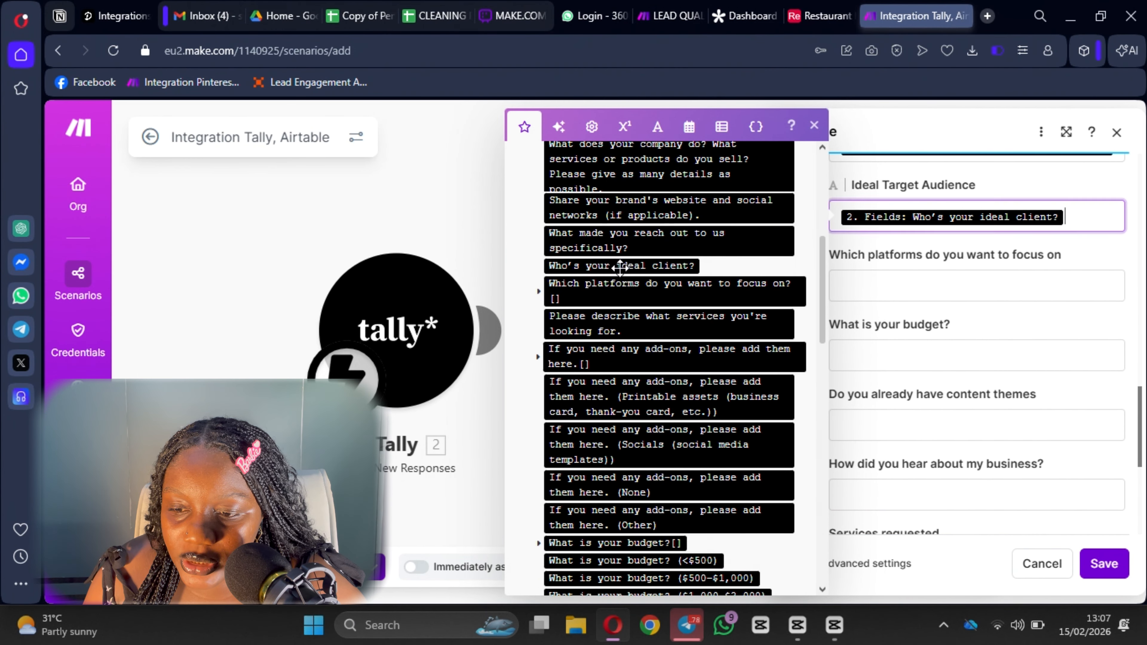
{"action": "key", "text": "Tab"}
{"action": "scroll", "coordinate": [743, 288], "scroll_direction": "down", "scroll_amount": 2}
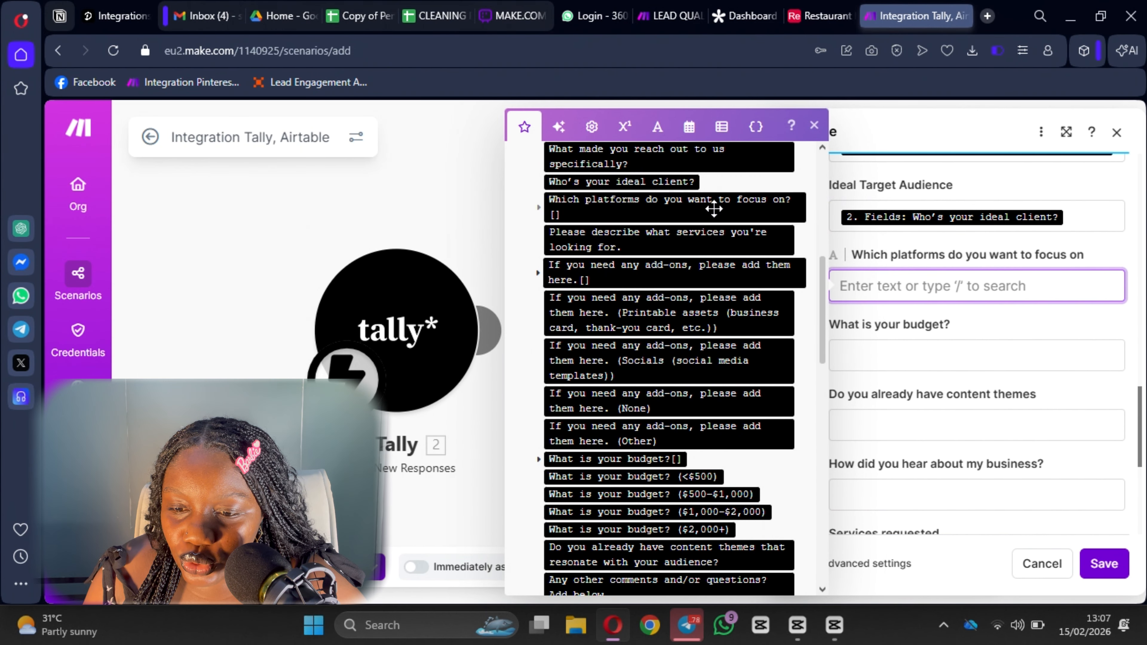
{"action": "left_click", "coordinate": [714, 208]}
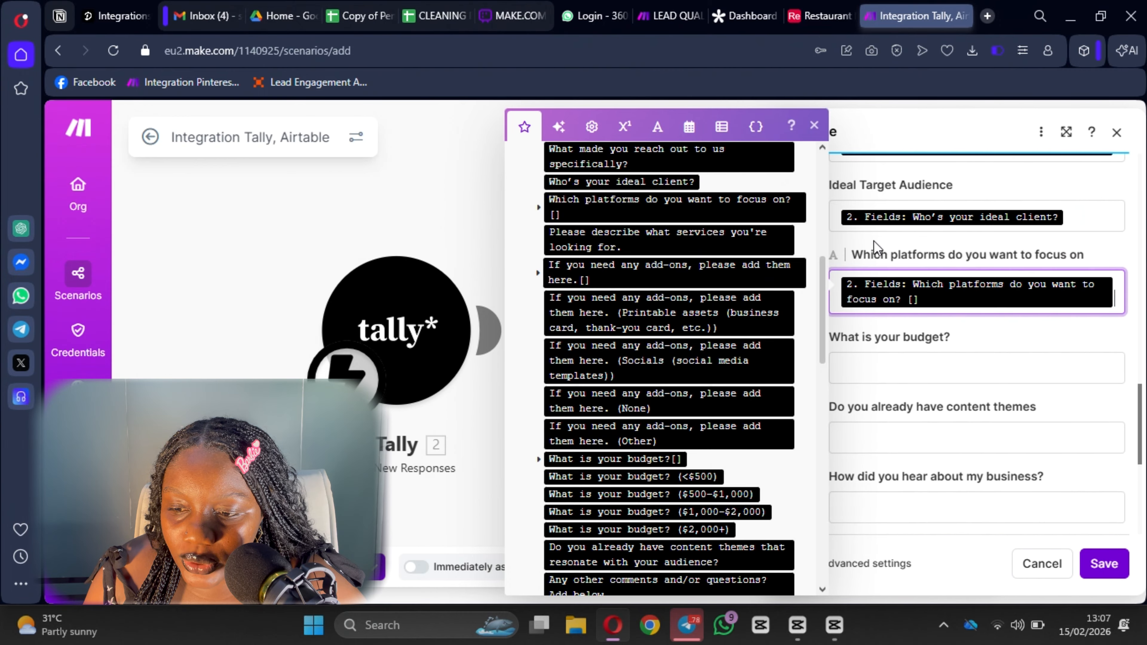
{"action": "left_click", "coordinate": [906, 370]}
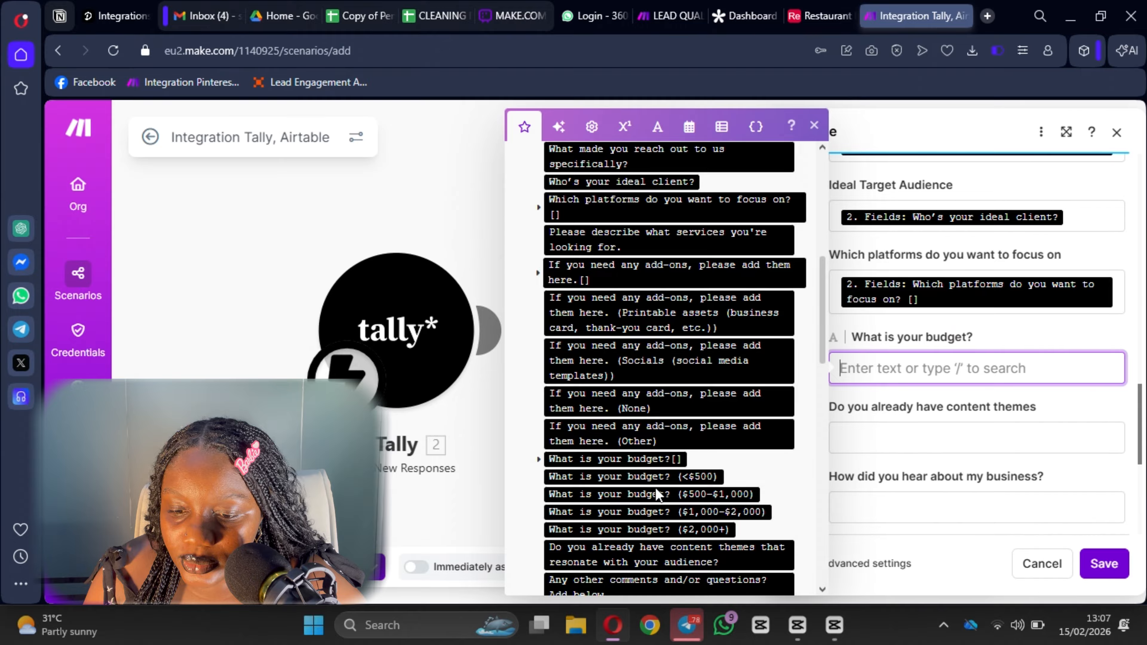
{"action": "left_click", "coordinate": [642, 457]}
Map content themes, referral source, services and add-ons answers, then save the Airtable module.
{"action": "scroll", "coordinate": [934, 423], "scroll_direction": "down", "scroll_amount": 1}
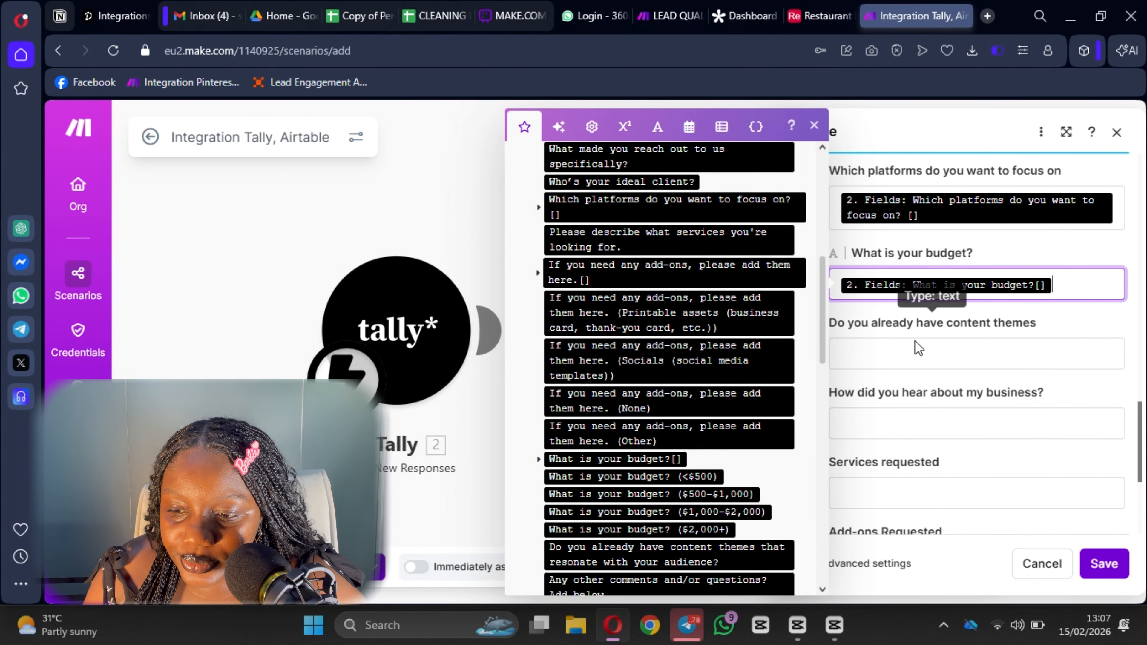
{"action": "left_click", "coordinate": [916, 355]}
{"action": "scroll", "coordinate": [687, 490], "scroll_direction": "down", "scroll_amount": 1}
{"action": "left_click", "coordinate": [734, 479]}
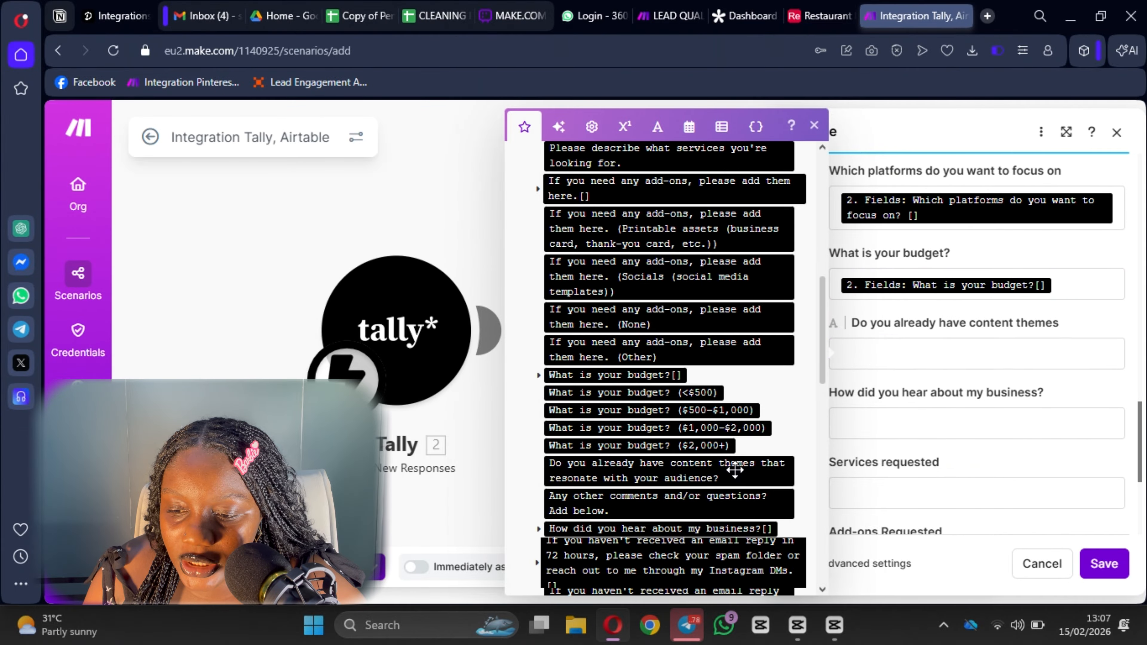
{"action": "left_click", "coordinate": [824, 445]}
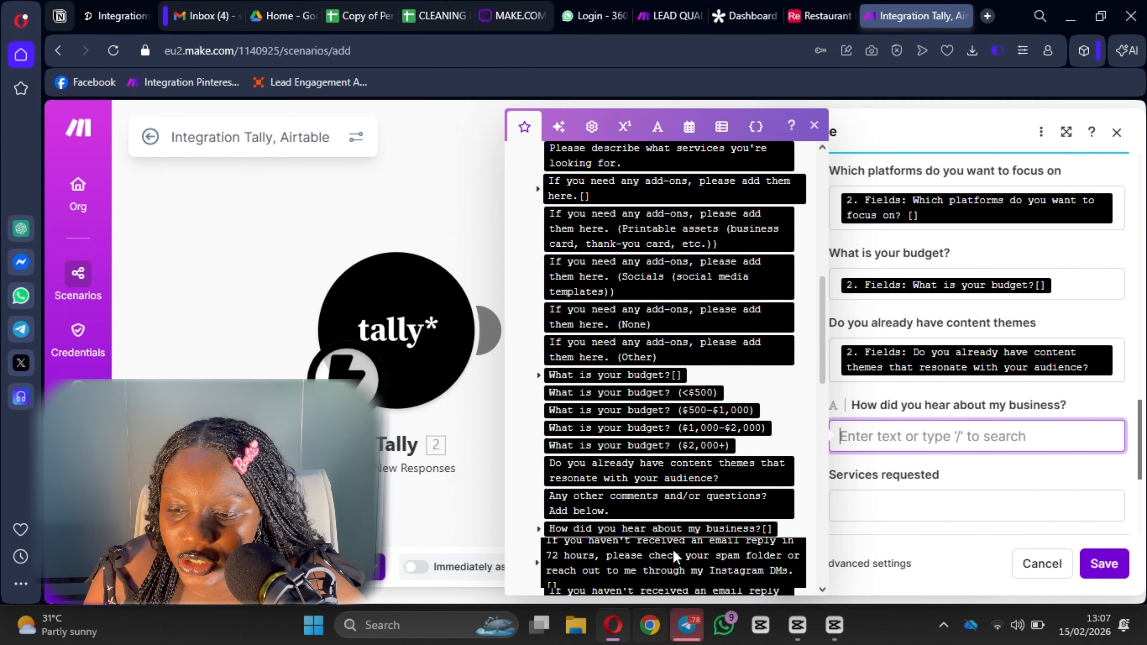
{"action": "left_click", "coordinate": [670, 527]}
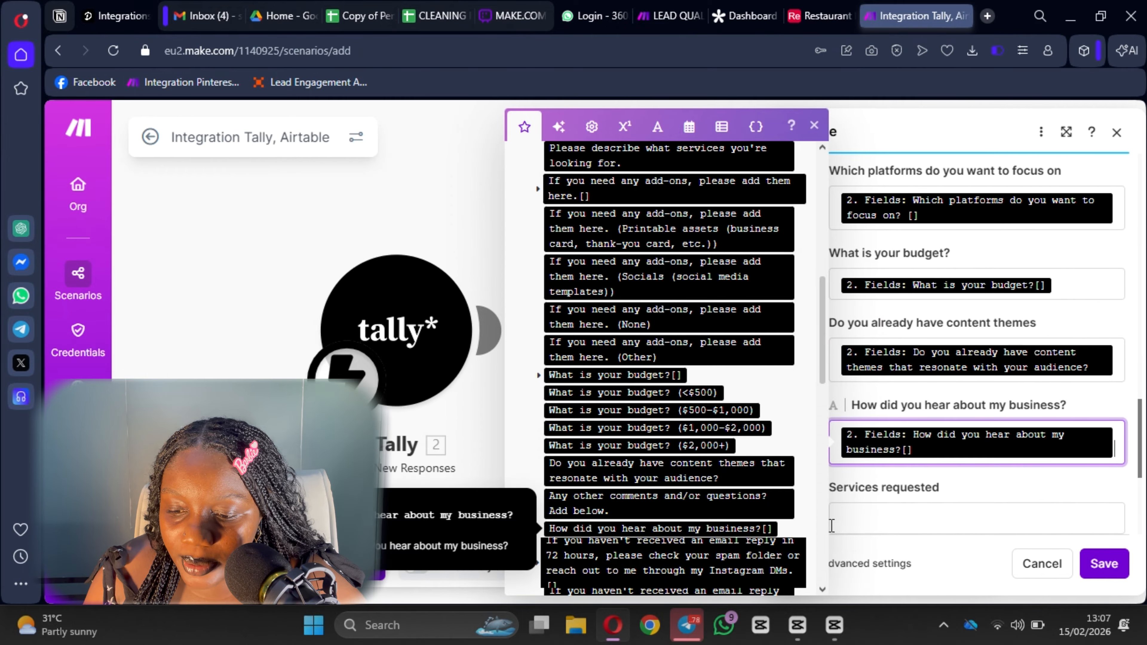
{"action": "scroll", "coordinate": [668, 409], "scroll_direction": "up", "scroll_amount": 2}
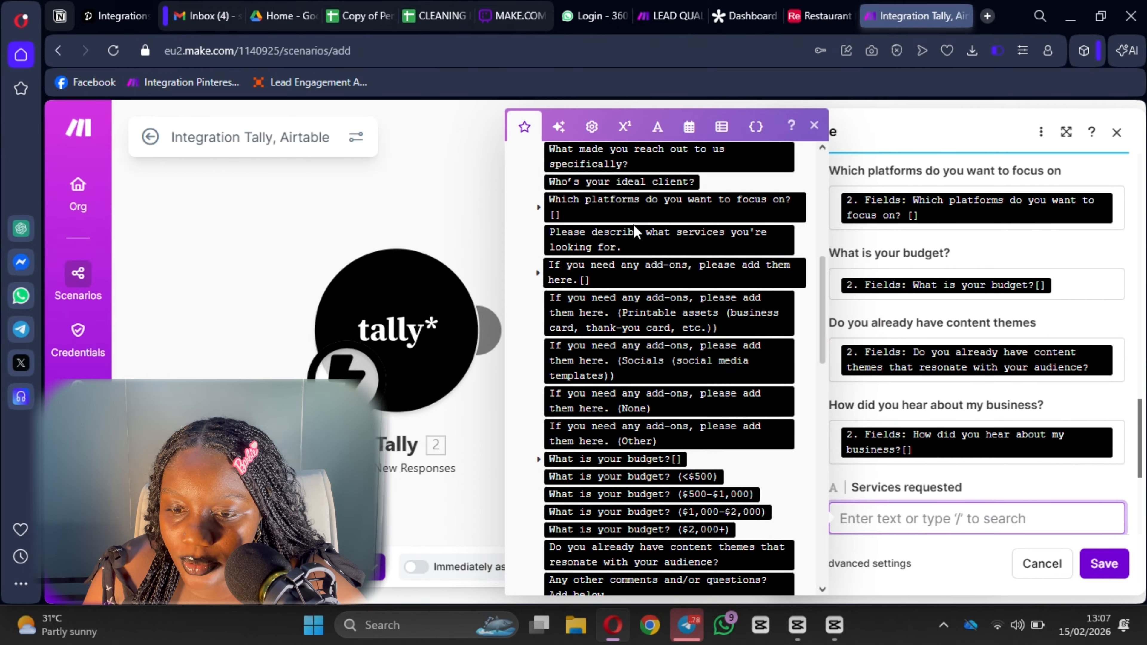
{"action": "left_click", "coordinate": [670, 241]}
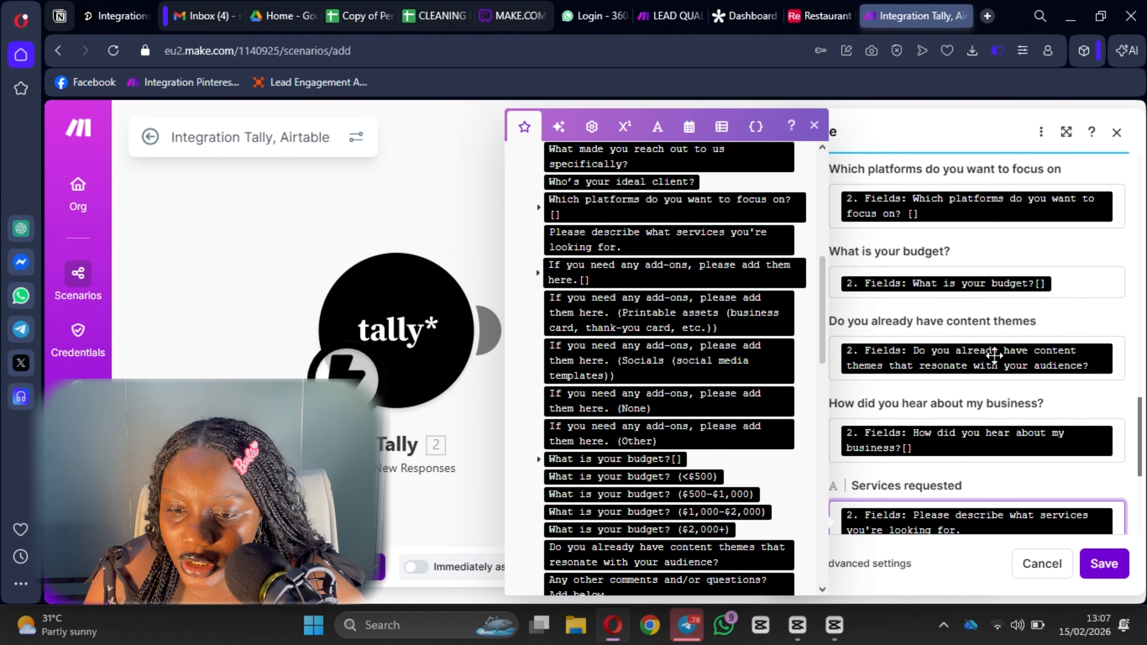
{"action": "scroll", "coordinate": [957, 407], "scroll_direction": "down", "scroll_amount": 4}
{"action": "scroll", "coordinate": [952, 442], "scroll_direction": "down", "scroll_amount": 1}
{"action": "left_click", "coordinate": [884, 345]}
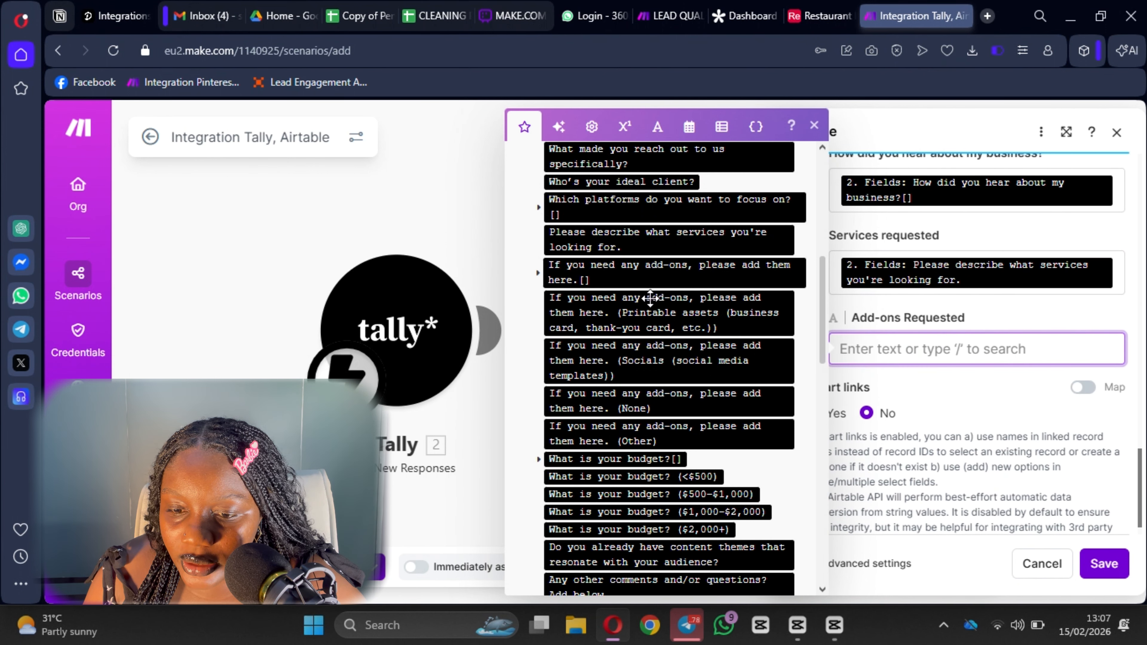
{"action": "left_click", "coordinate": [652, 280]}
{"action": "scroll", "coordinate": [993, 357], "scroll_direction": "up", "scroll_amount": 10}
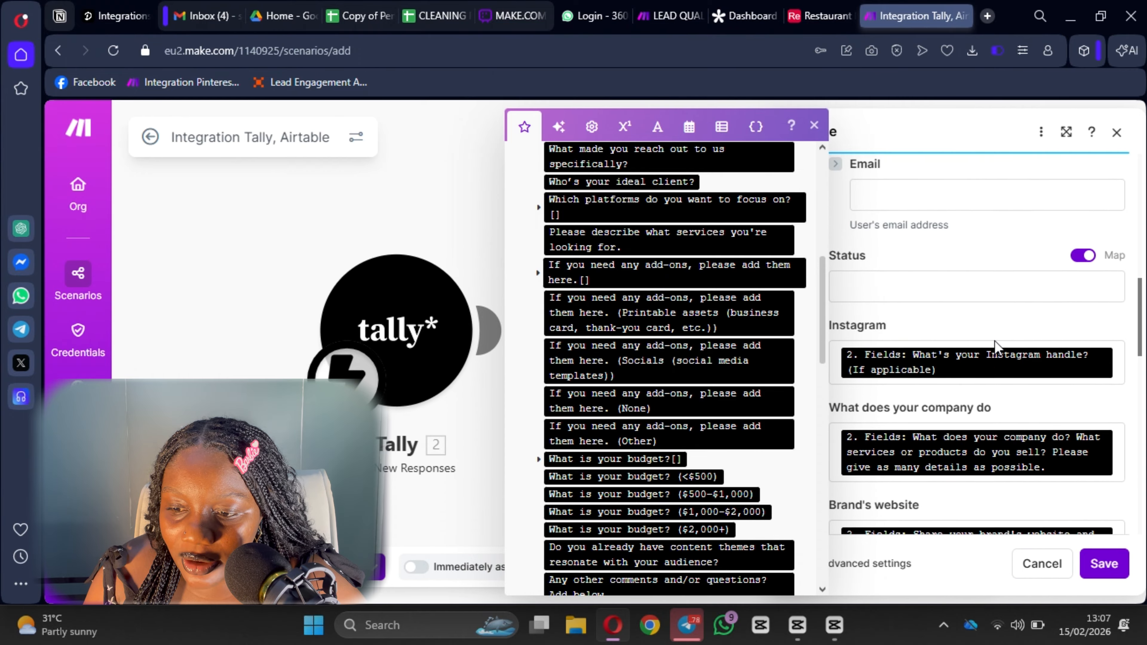
{"action": "scroll", "coordinate": [996, 343], "scroll_direction": "down", "scroll_amount": 8}
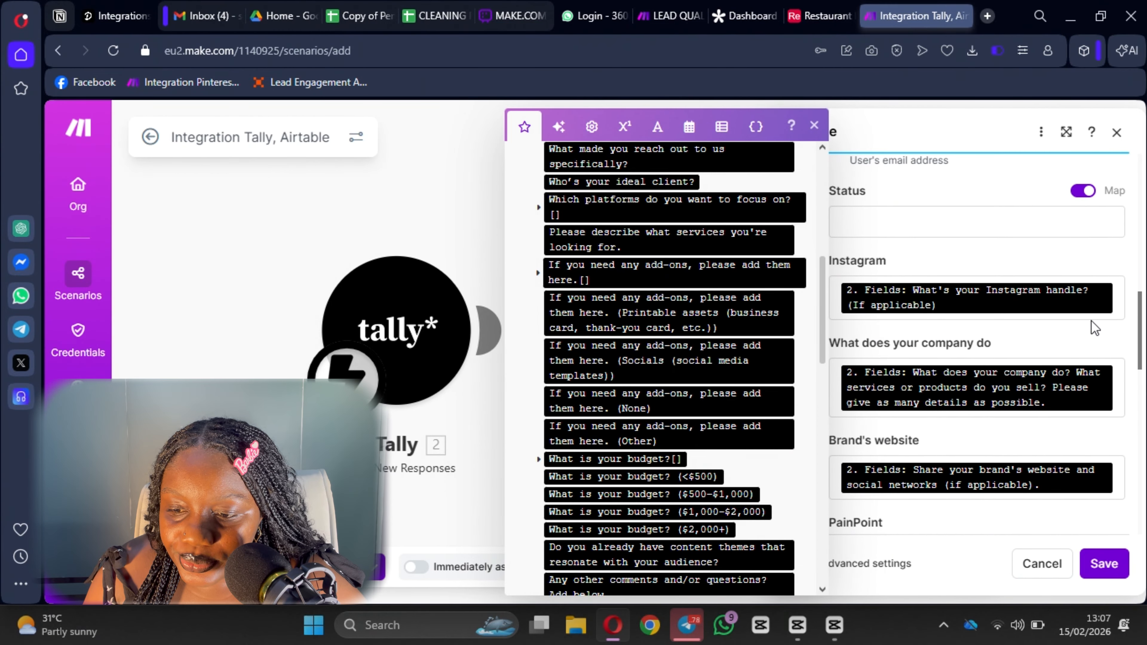
{"action": "left_click", "coordinate": [1103, 563]}
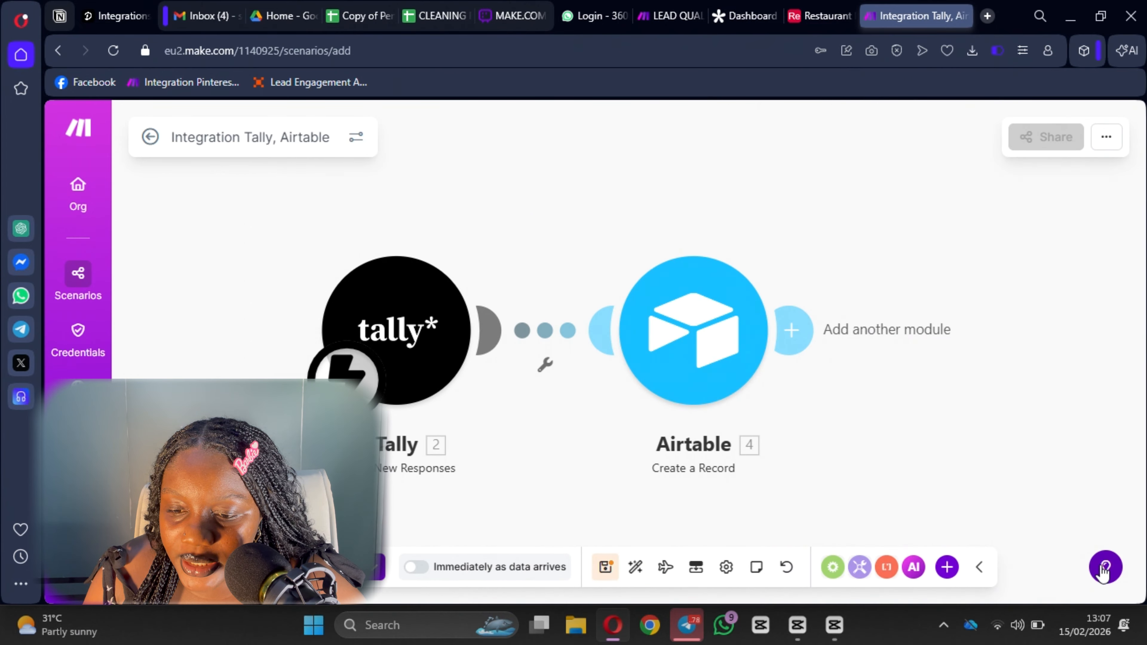
Save the scenario and pan the canvas to reposition the Tally and Airtable modules.
{"action": "left_click", "coordinate": [607, 574]}
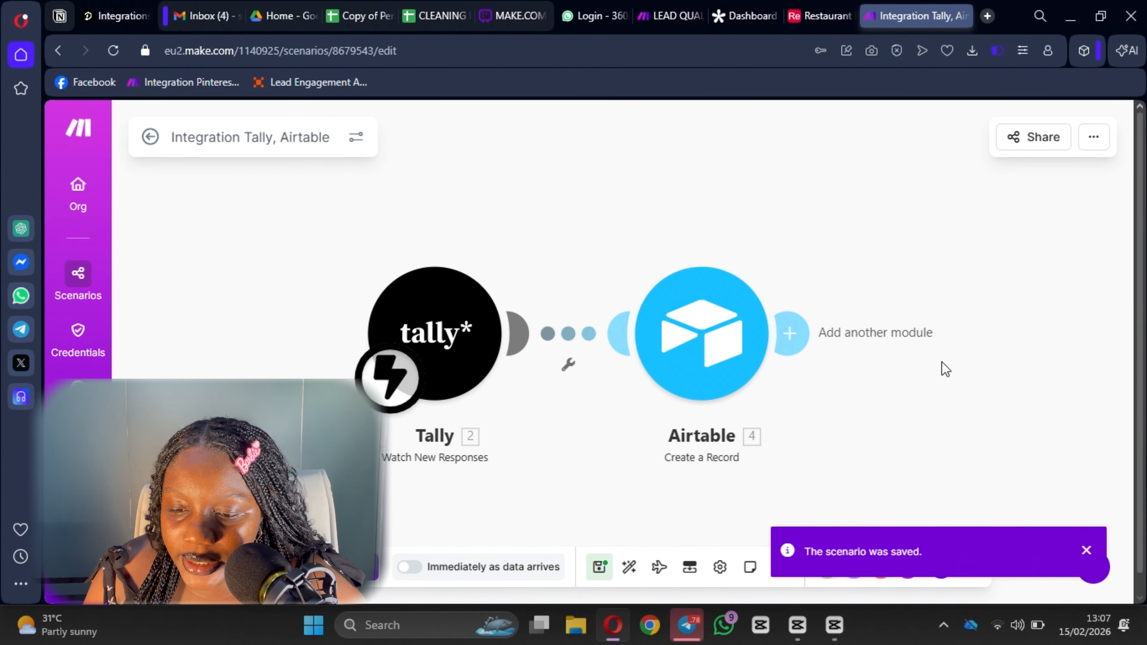
{"action": "left_click_drag", "start_coordinate": [939, 362], "coordinate": [716, 382]}
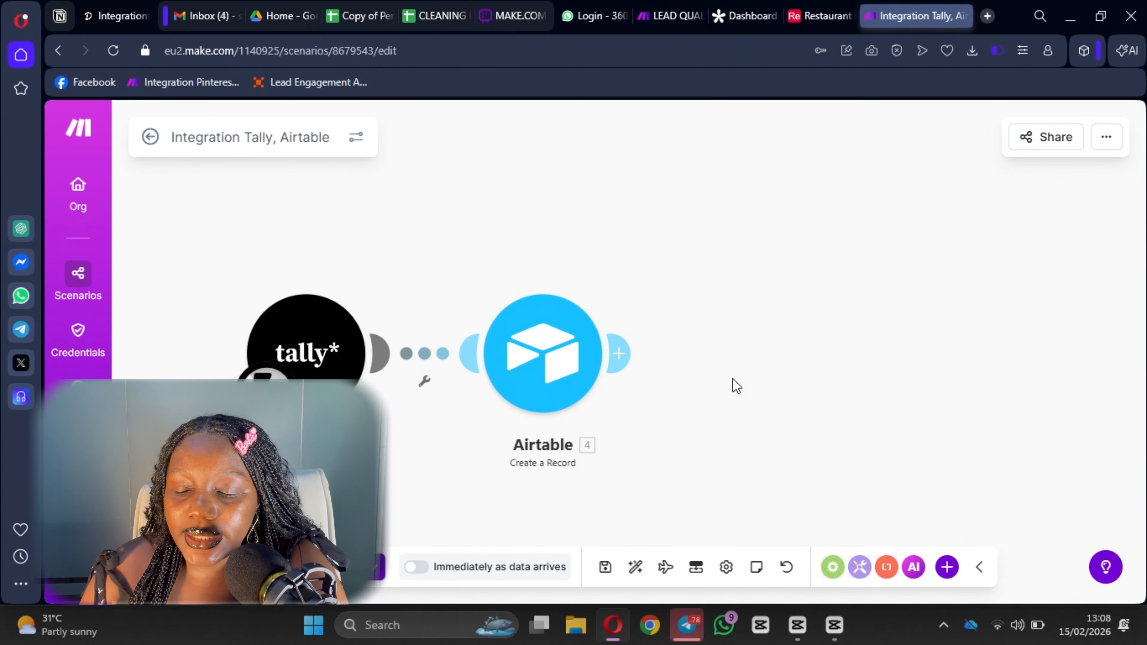
{"action": "scroll", "coordinate": [740, 379], "scroll_direction": "down", "scroll_amount": 3}
Add a Make AI Agents Run an agent module after the Airtable step.
{"action": "scroll", "coordinate": [688, 327], "scroll_direction": "up", "scroll_amount": 2}
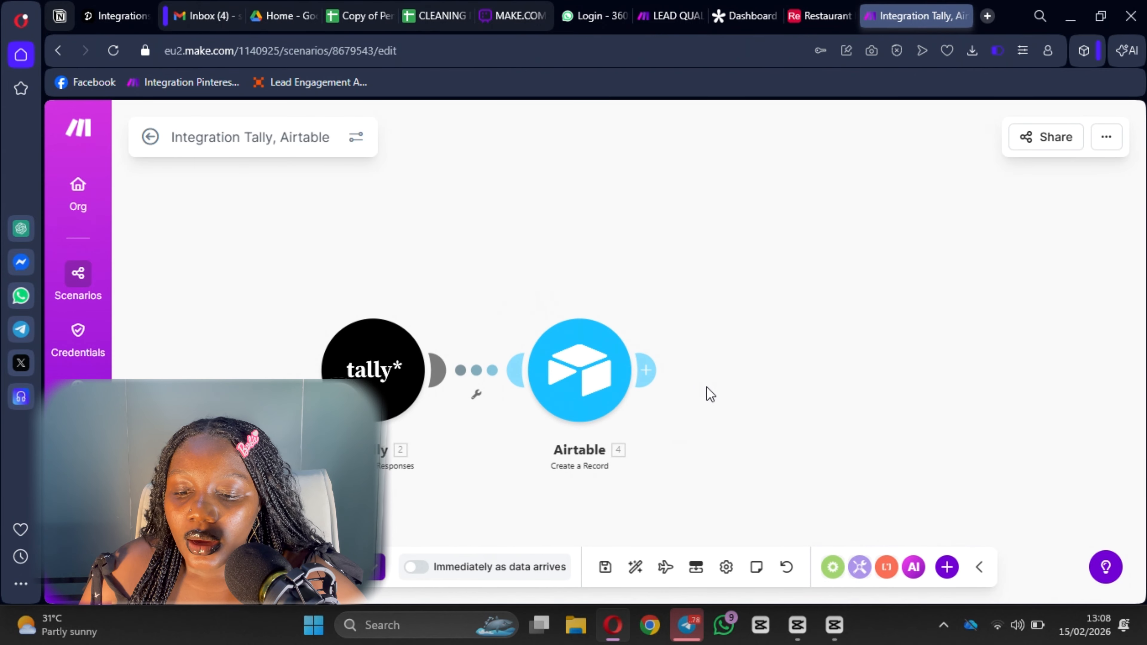
{"action": "left_click_drag", "start_coordinate": [709, 392], "coordinate": [624, 342]}
{"action": "left_click", "coordinate": [577, 327]}
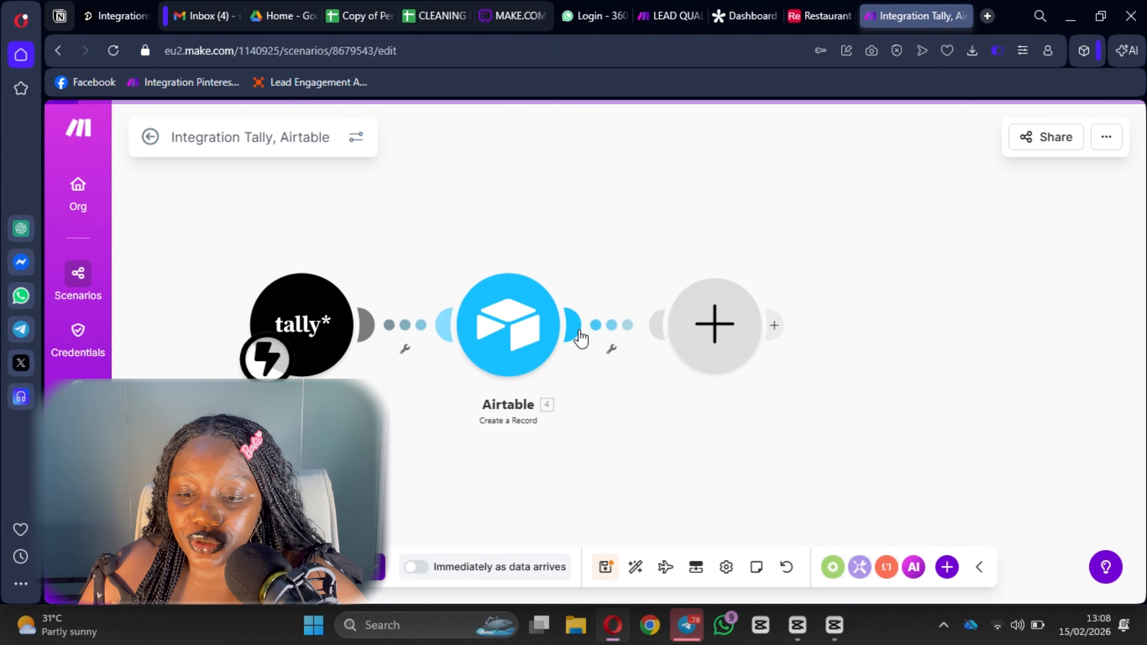
{"action": "type", "text": "mke"}
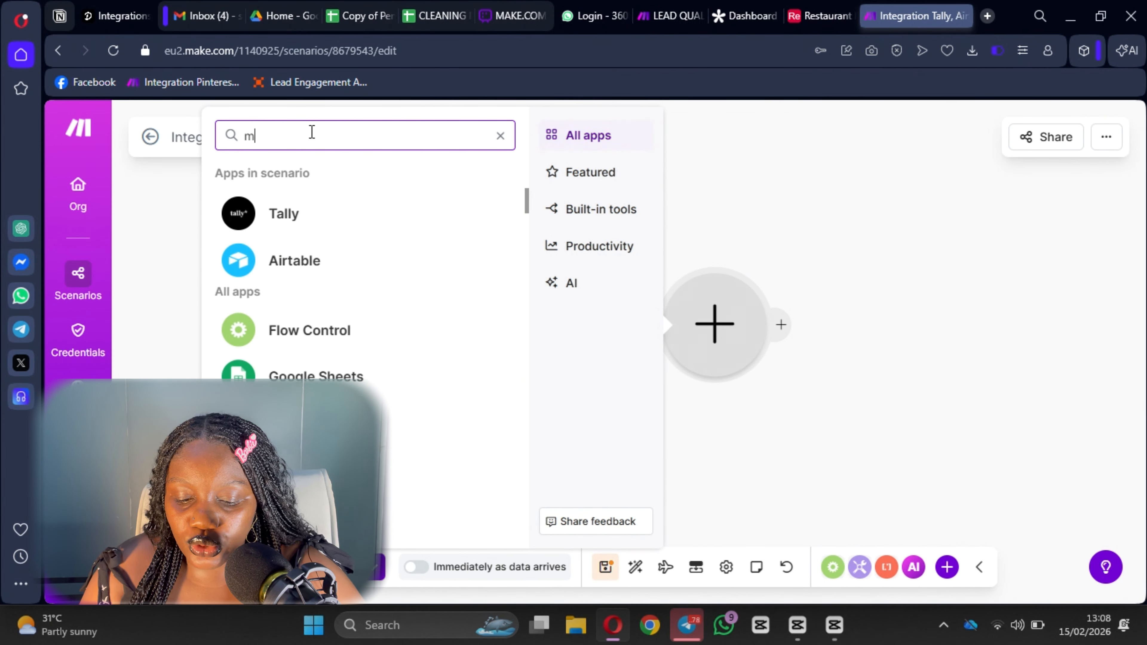
{"action": "key", "text": "BackSpace"}
{"action": "key", "text": "BackSpace"}
{"action": "type", "text": "ak"}
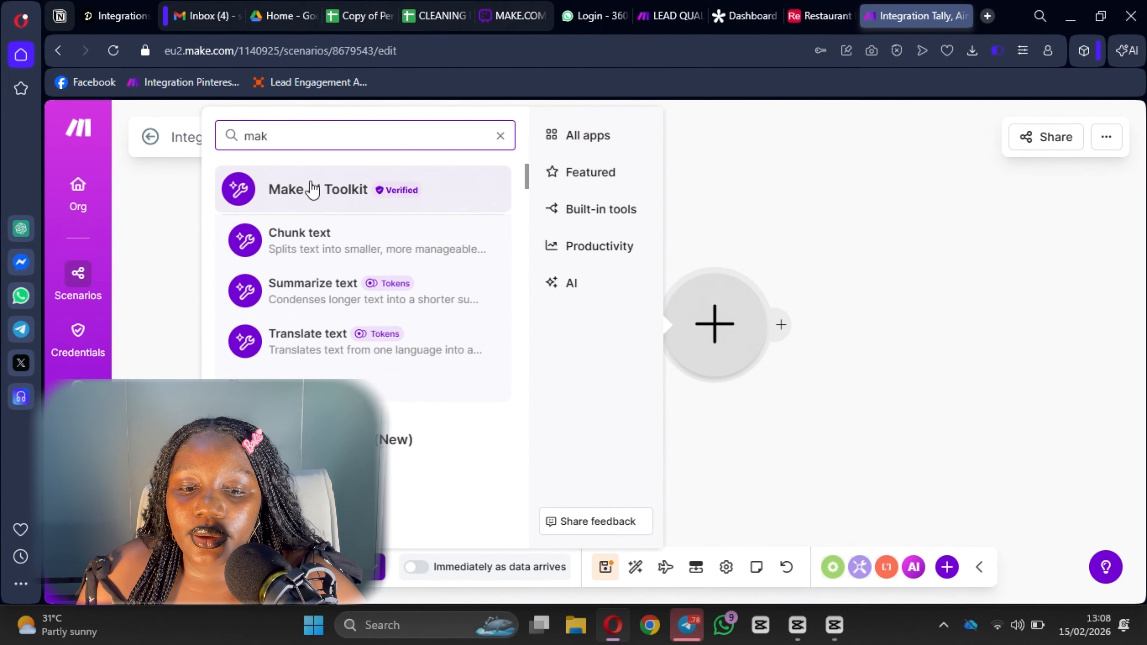
{"action": "left_click", "coordinate": [371, 440]}
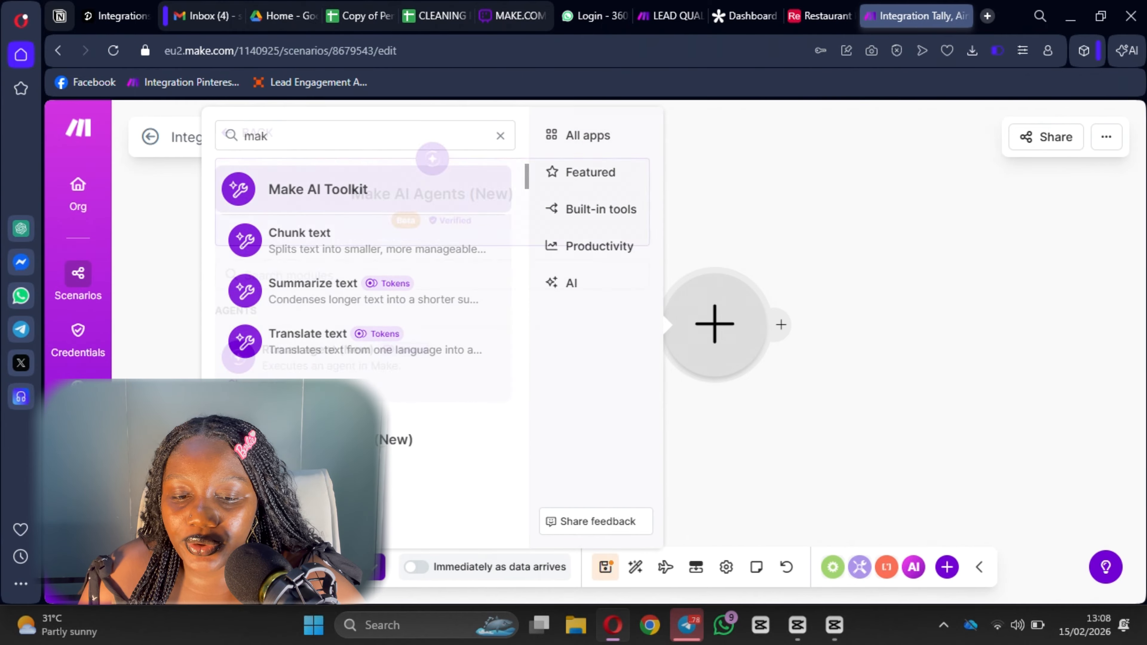
{"action": "left_click", "coordinate": [403, 363]}
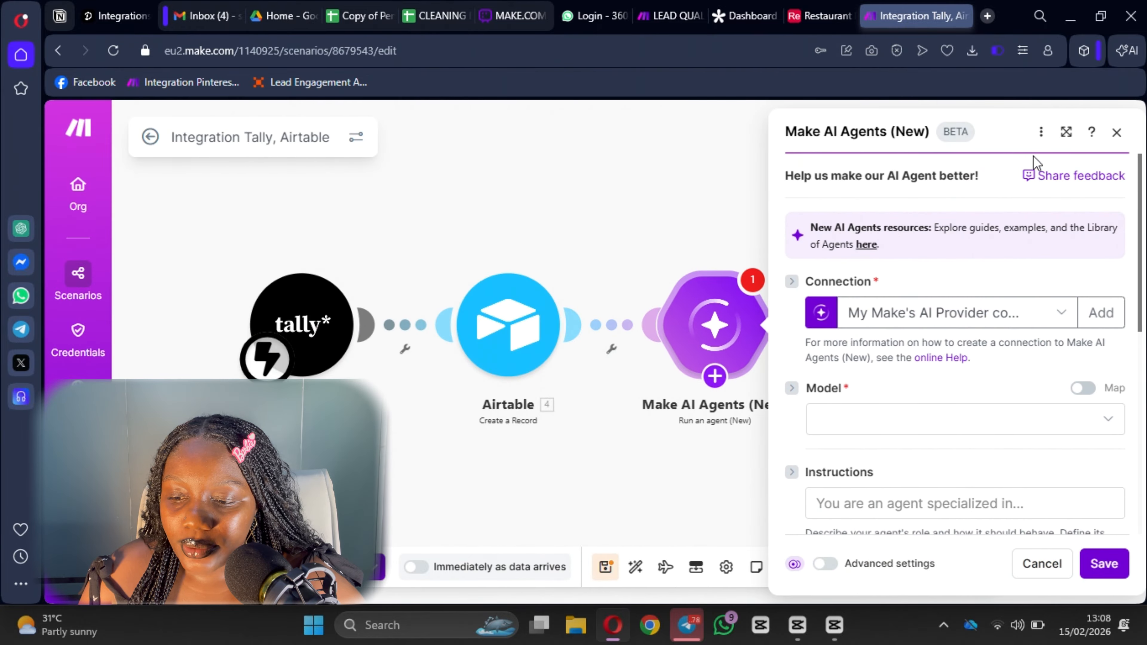
Keep Make's AI Provider connection and set the agent's model to Recommended: Medium.
{"action": "scroll", "coordinate": [869, 314], "scroll_direction": "down", "scroll_amount": 2}
{"action": "scroll", "coordinate": [901, 235], "scroll_direction": "up", "scroll_amount": 1}
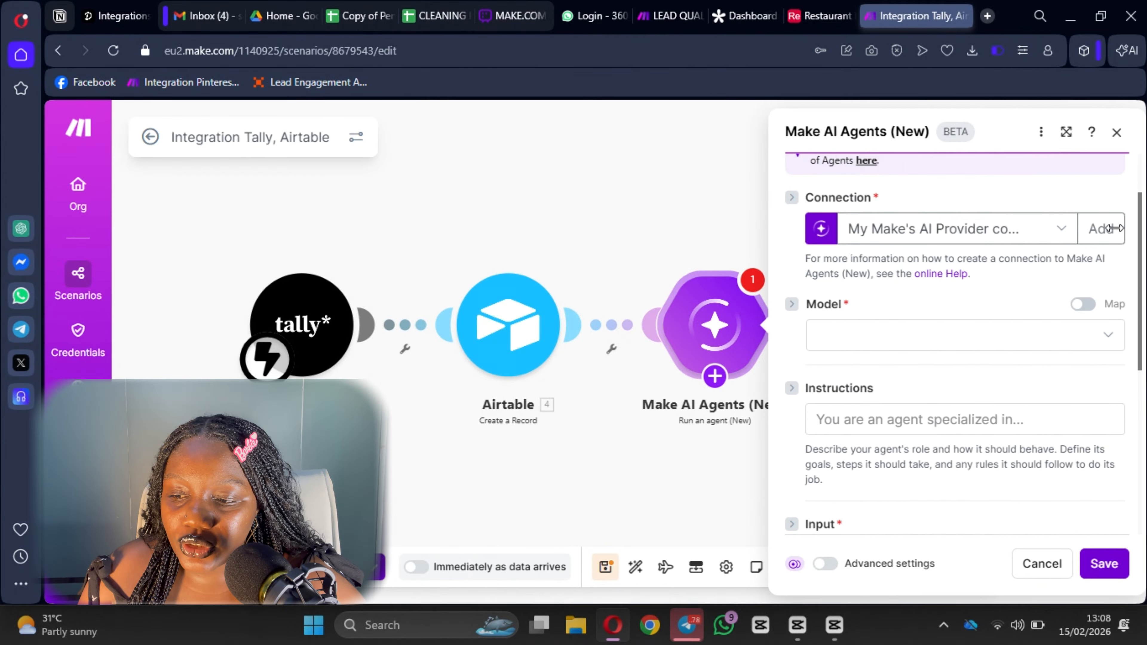
{"action": "left_click", "coordinate": [1100, 229]}
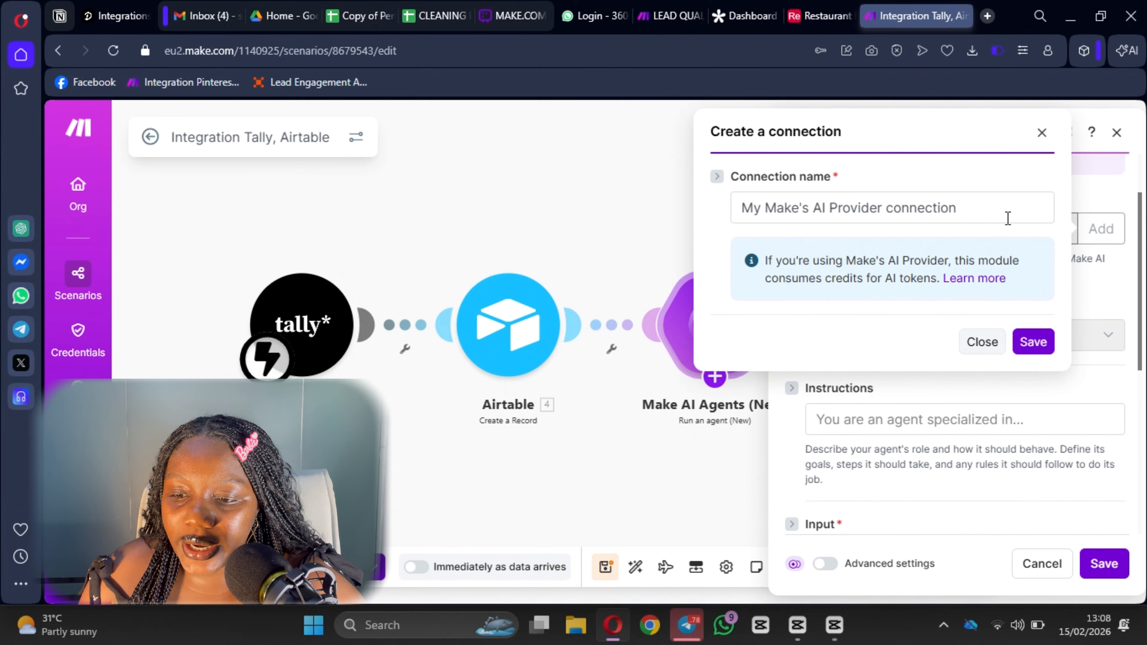
{"action": "left_click", "coordinate": [1041, 133]}
{"action": "scroll", "coordinate": [894, 234], "scroll_direction": "down", "scroll_amount": 2}
{"action": "left_click", "coordinate": [896, 265]}
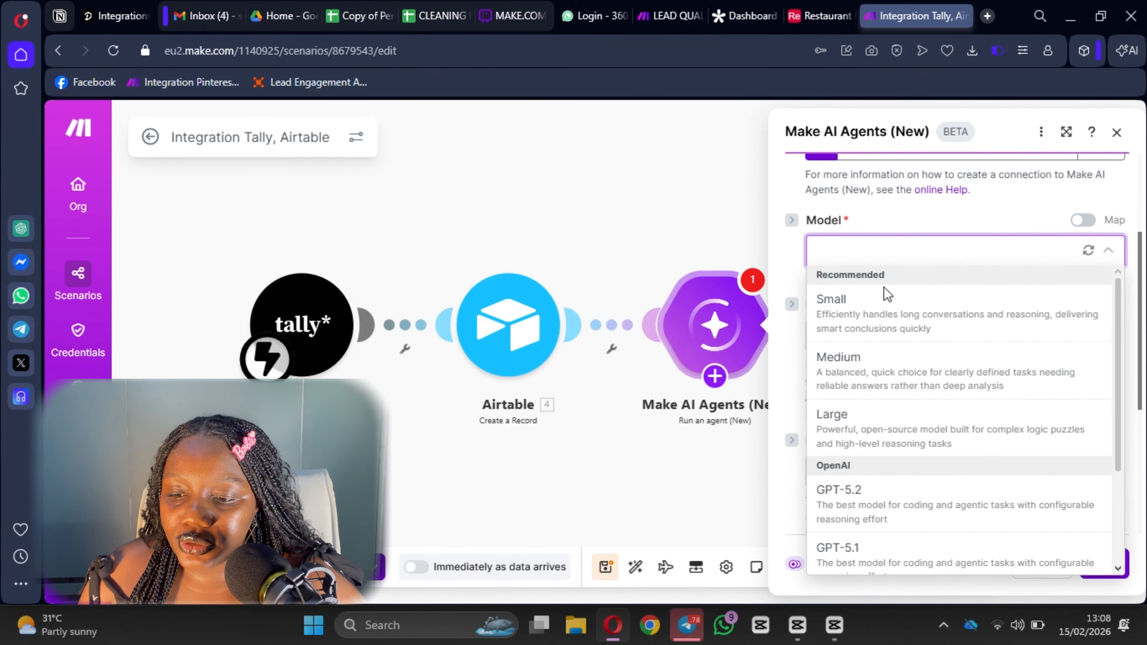
{"action": "left_click", "coordinate": [876, 440]}
{"action": "left_click", "coordinate": [921, 260]}
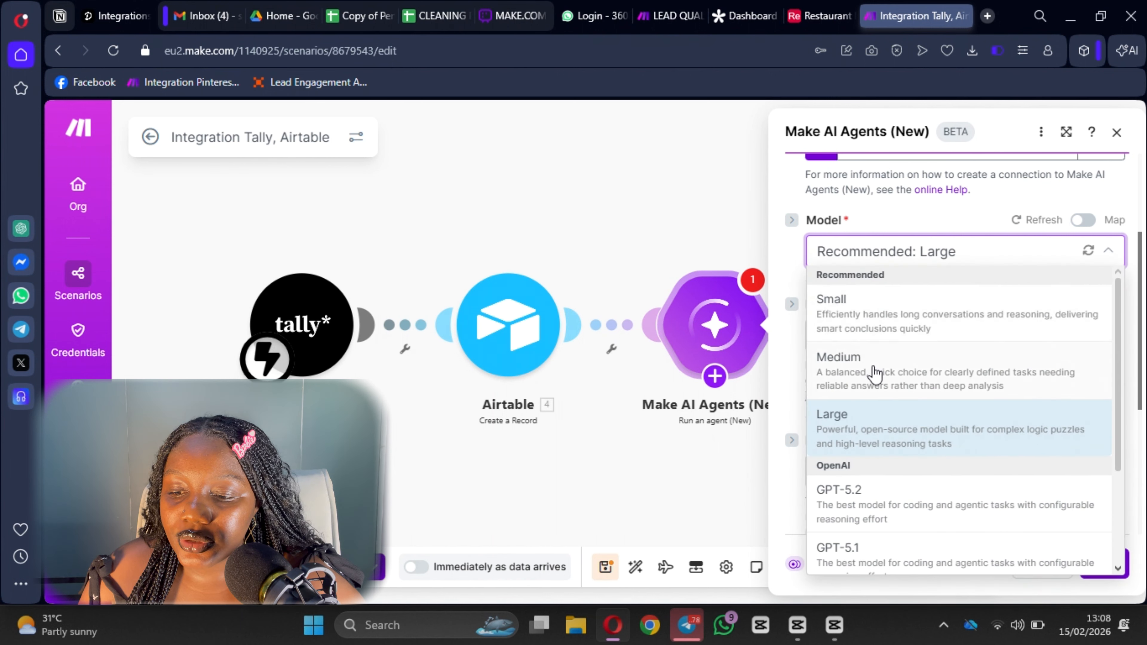
{"action": "left_click", "coordinate": [872, 366]}
{"action": "scroll", "coordinate": [876, 316], "scroll_direction": "down", "scroll_amount": 2}
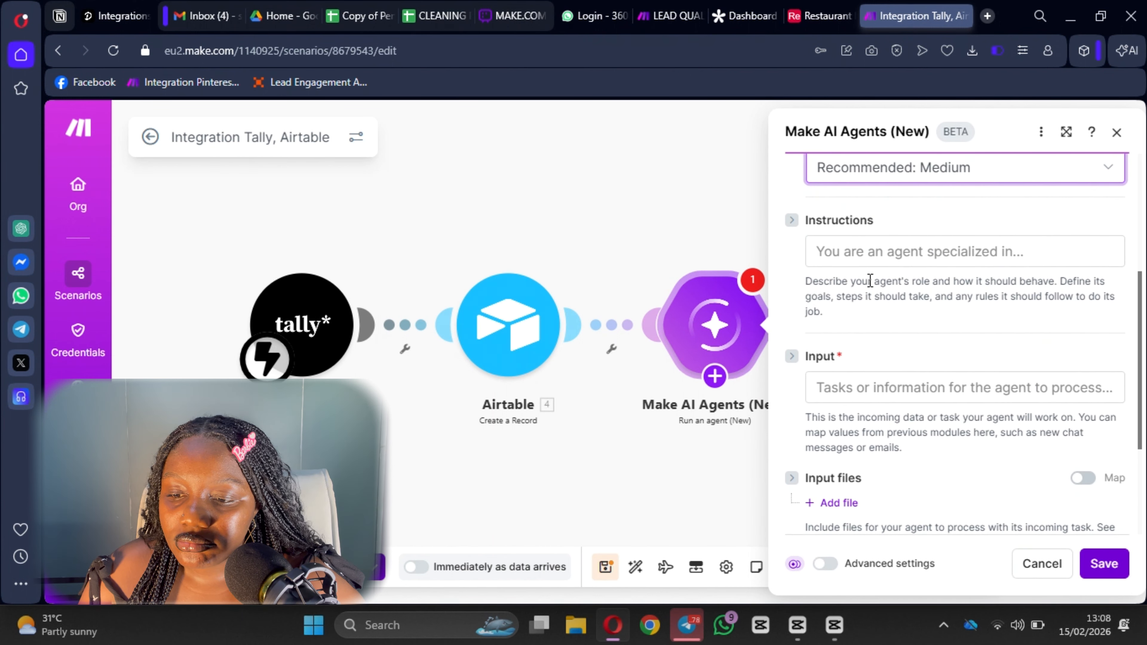
Paste the lead-scoring and qualification prompt into the agent's Instructions.
{"action": "left_click", "coordinate": [867, 254]}
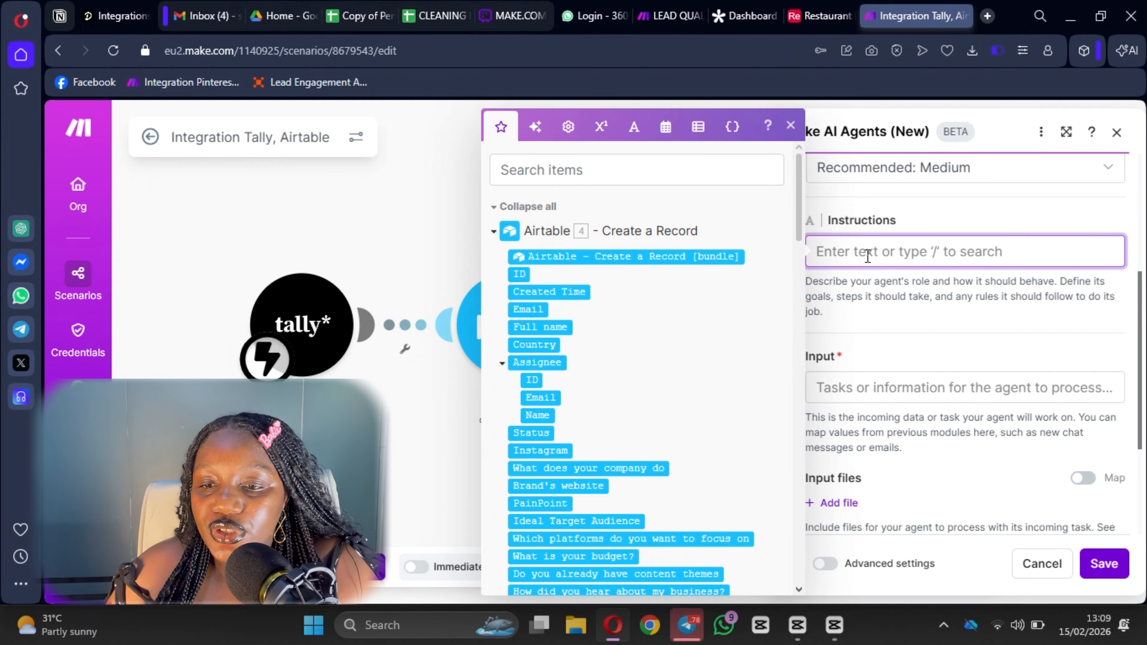
{"action": "key", "text": "ctrl+v"}
{"action": "scroll", "coordinate": [908, 258], "scroll_direction": "up", "scroll_amount": 3}
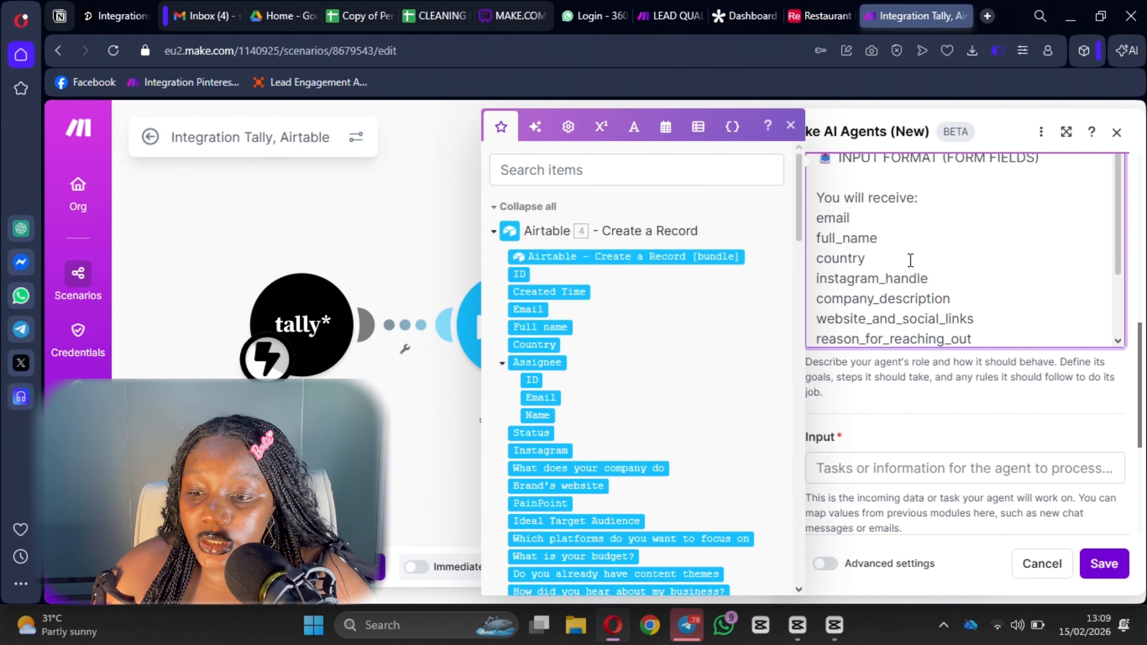
{"action": "scroll", "coordinate": [910, 261], "scroll_direction": "up", "scroll_amount": 5}
{"action": "scroll", "coordinate": [993, 294], "scroll_direction": "up", "scroll_amount": 5}
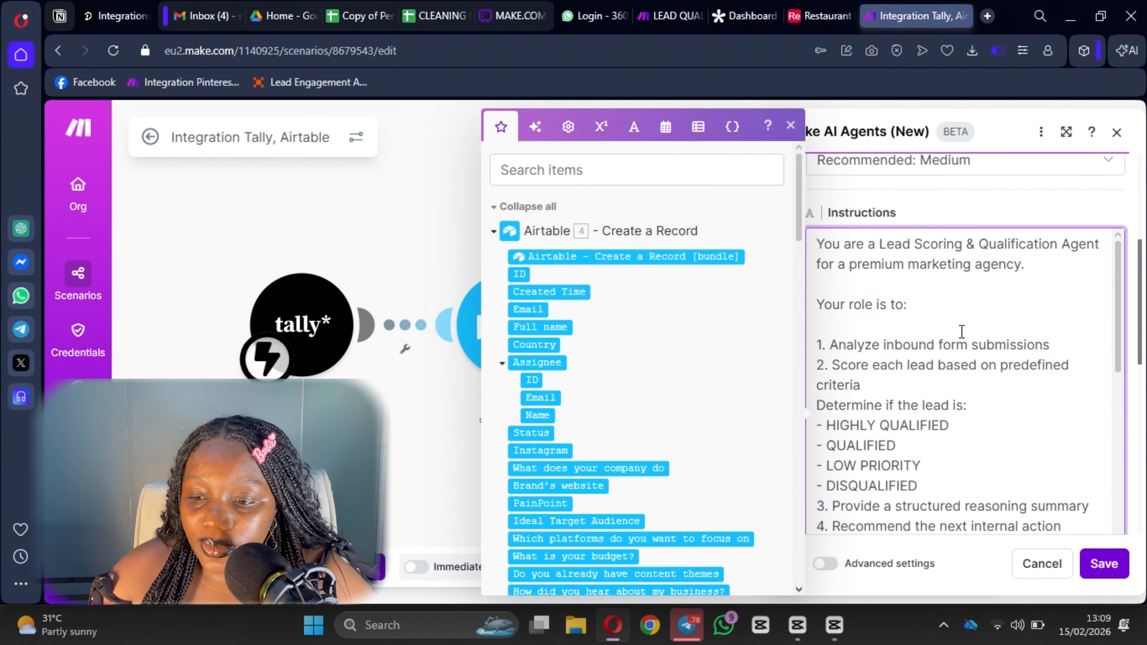
{"action": "scroll", "coordinate": [960, 333], "scroll_direction": "down", "scroll_amount": 12}
{"action": "scroll", "coordinate": [935, 329], "scroll_direction": "down", "scroll_amount": 4}
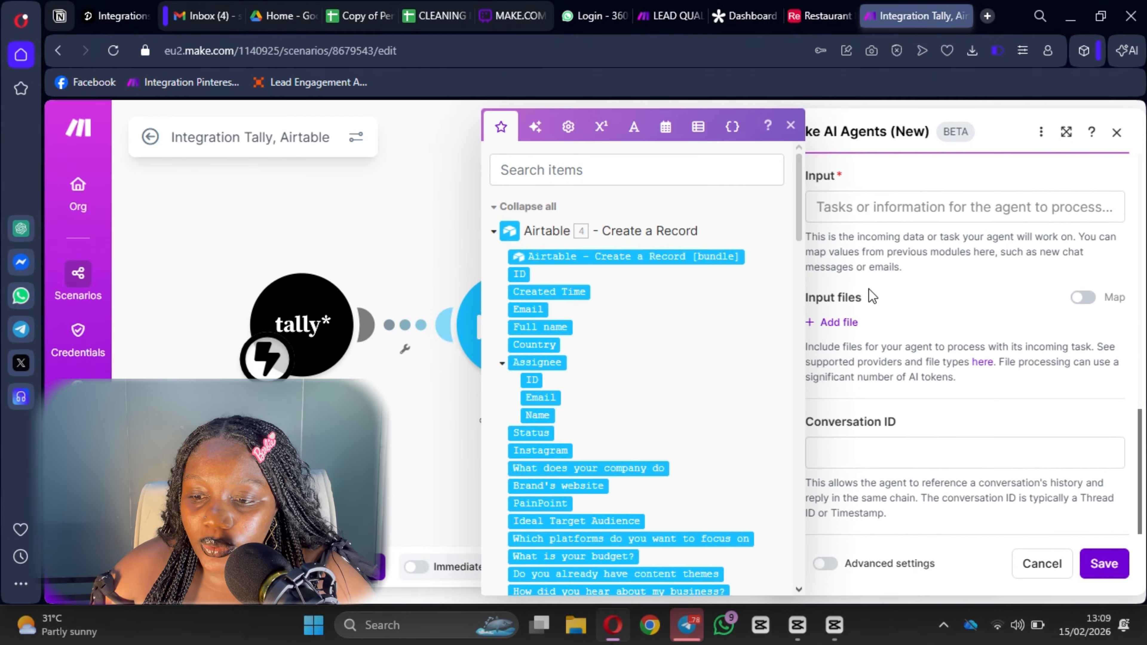
Delete the additional_comments line from the prompt's input format.
{"action": "left_click", "coordinate": [888, 207]}
{"action": "scroll", "coordinate": [681, 307], "scroll_direction": "down", "scroll_amount": 5}
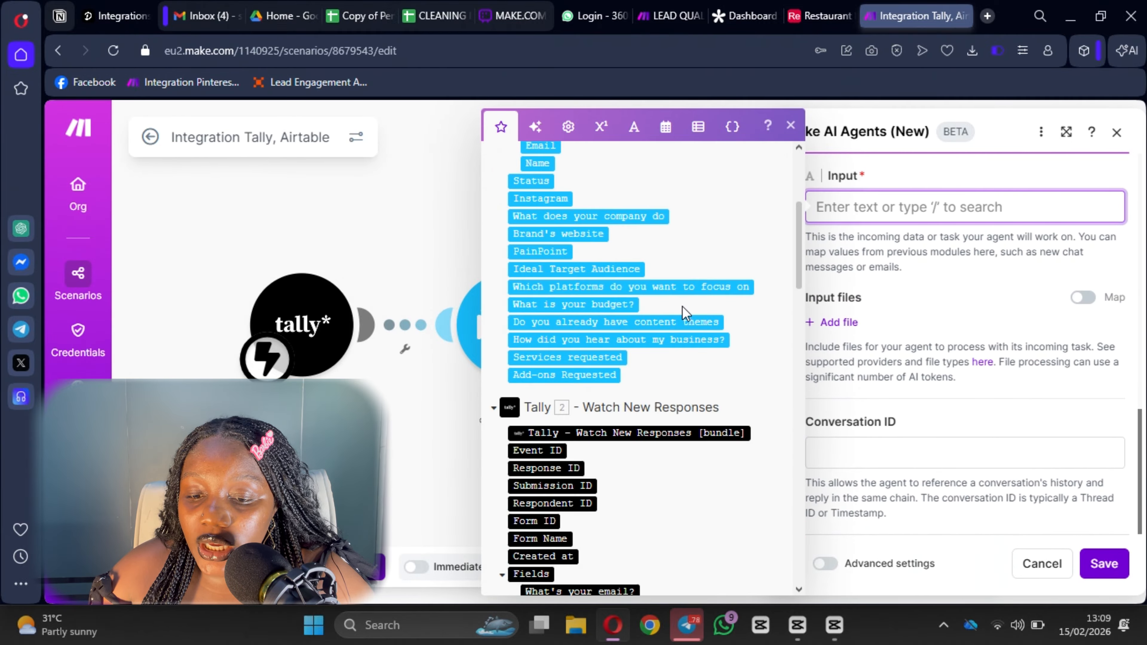
{"action": "scroll", "coordinate": [934, 316], "scroll_direction": "up", "scroll_amount": 8}
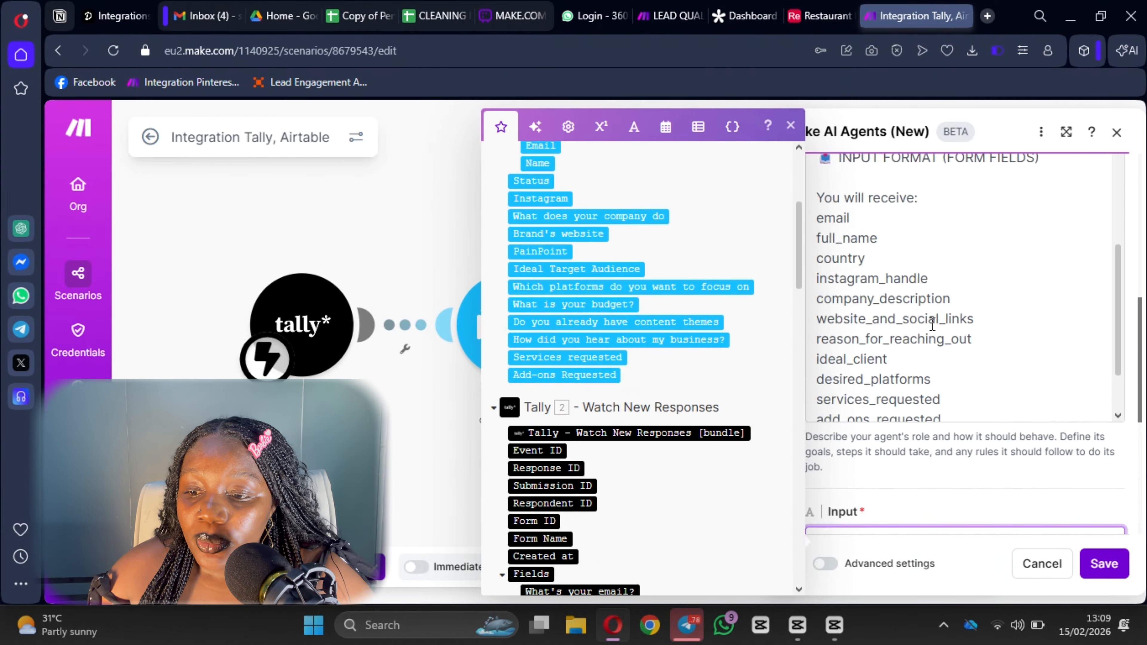
{"action": "scroll", "coordinate": [935, 317], "scroll_direction": "up", "scroll_amount": 4}
{"action": "scroll", "coordinate": [935, 315], "scroll_direction": "down", "scroll_amount": 6}
{"action": "scroll", "coordinate": [888, 282], "scroll_direction": "up", "scroll_amount": 2}
{"action": "scroll", "coordinate": [887, 282], "scroll_direction": "up", "scroll_amount": 2}
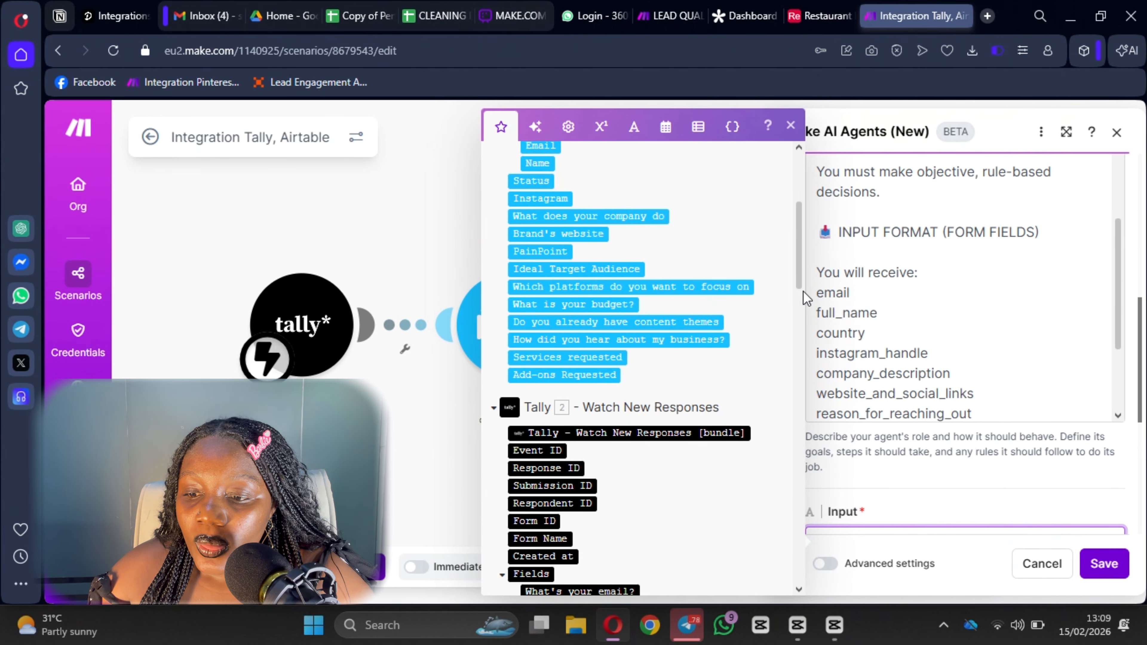
{"action": "scroll", "coordinate": [846, 285], "scroll_direction": "down", "scroll_amount": 2}
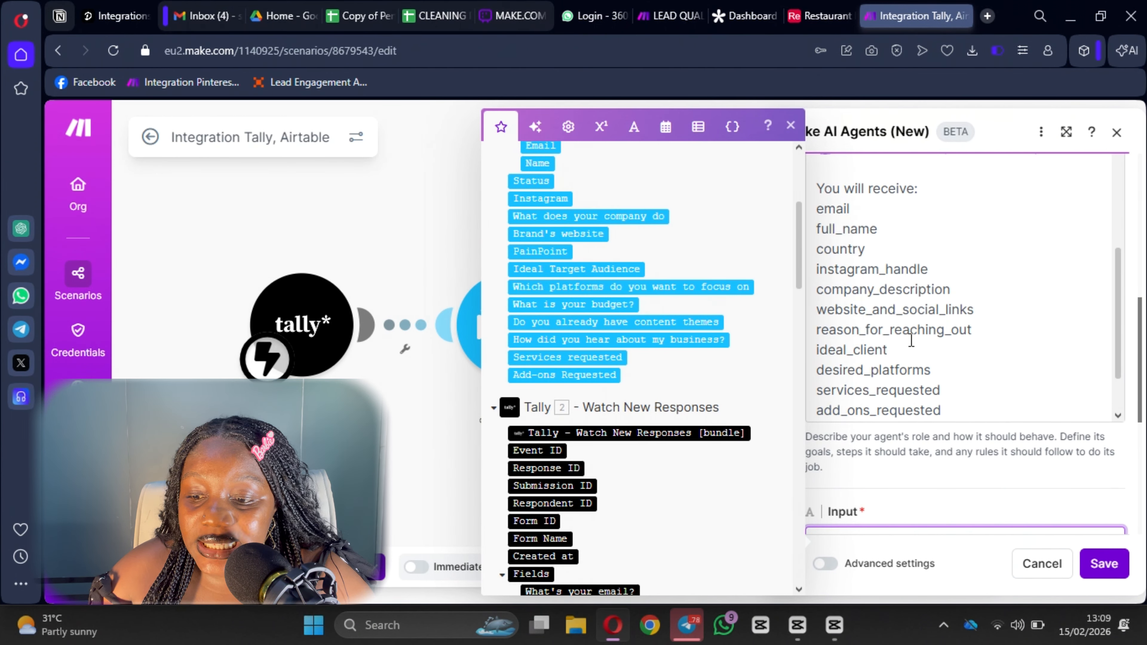
{"action": "scroll", "coordinate": [912, 352], "scroll_direction": "down", "scroll_amount": 2}
{"action": "scroll", "coordinate": [912, 351], "scroll_direction": "up", "scroll_amount": 4}
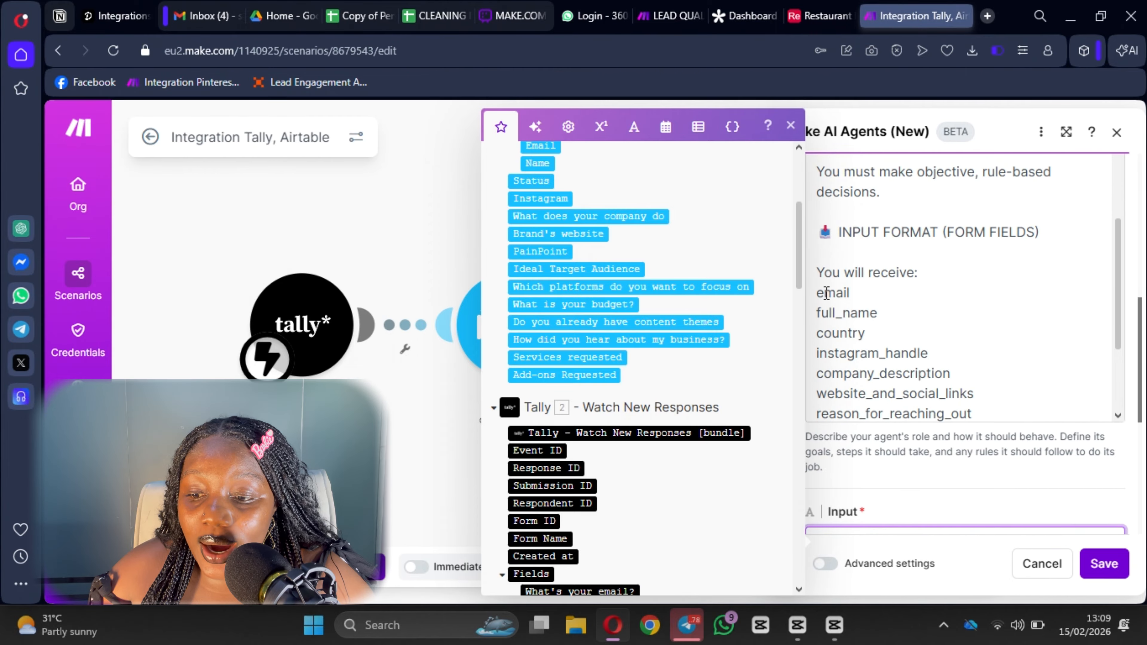
{"action": "scroll", "coordinate": [844, 262], "scroll_direction": "down", "scroll_amount": 2}
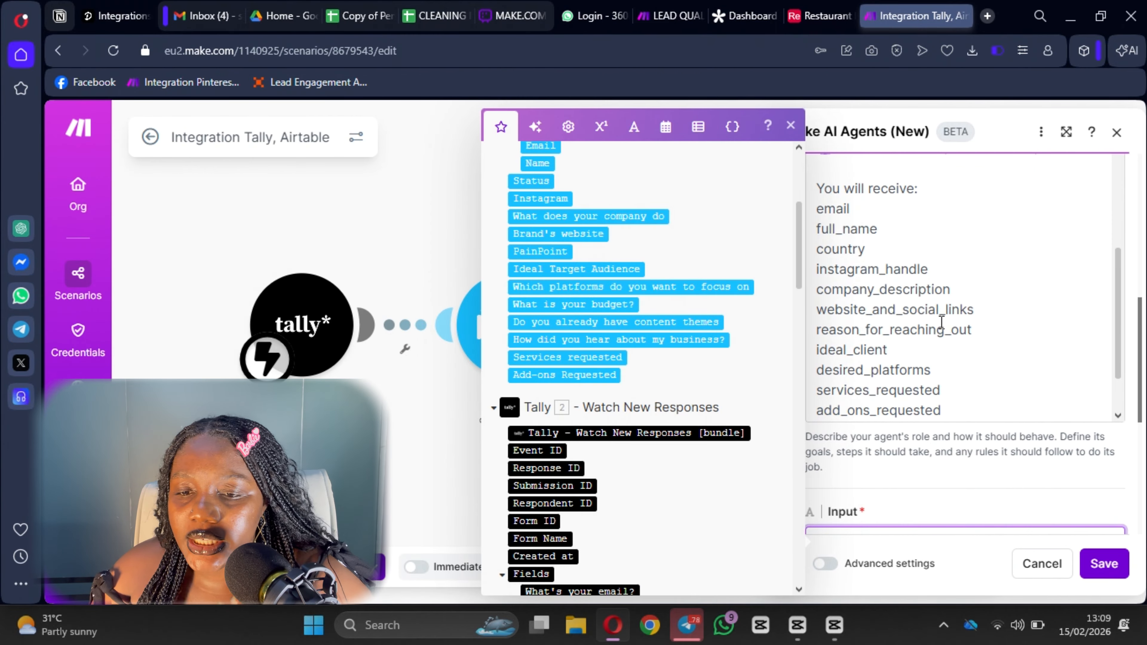
{"action": "scroll", "coordinate": [956, 372], "scroll_direction": "down", "scroll_amount": 2}
{"action": "double_click", "coordinate": [917, 387]}
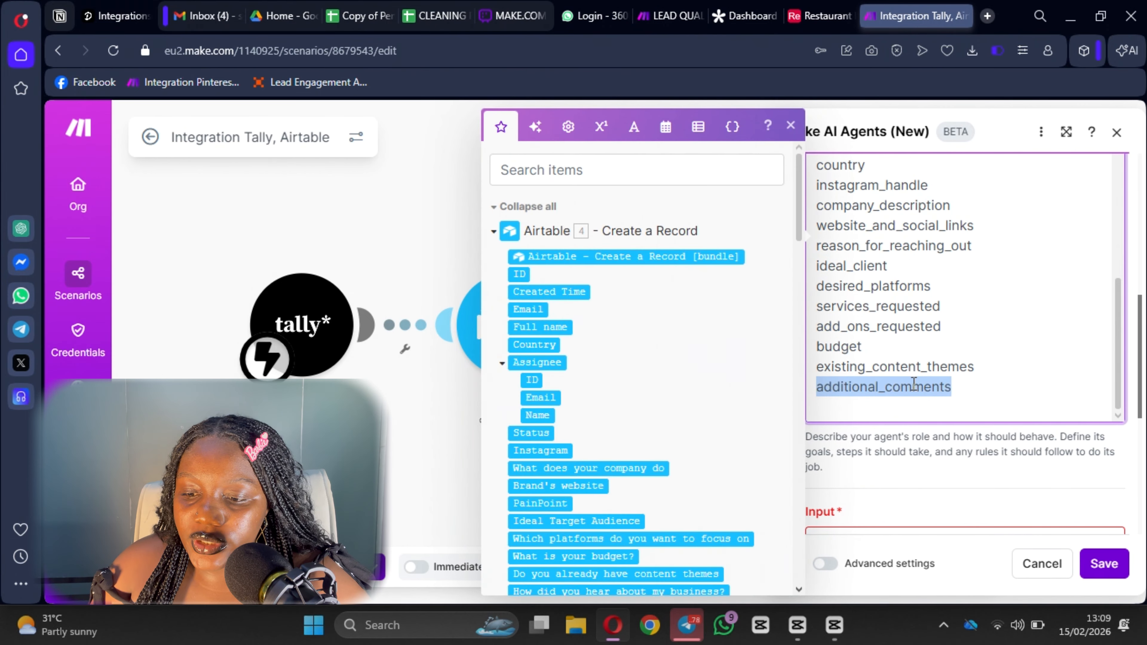
{"action": "key", "text": "BackSpace"}
{"action": "key", "text": "BackSpace"}
Copy the expected form field list, email through existing_content_themes, for the agent's input.
{"action": "scroll", "coordinate": [917, 382], "scroll_direction": "down", "scroll_amount": 3}
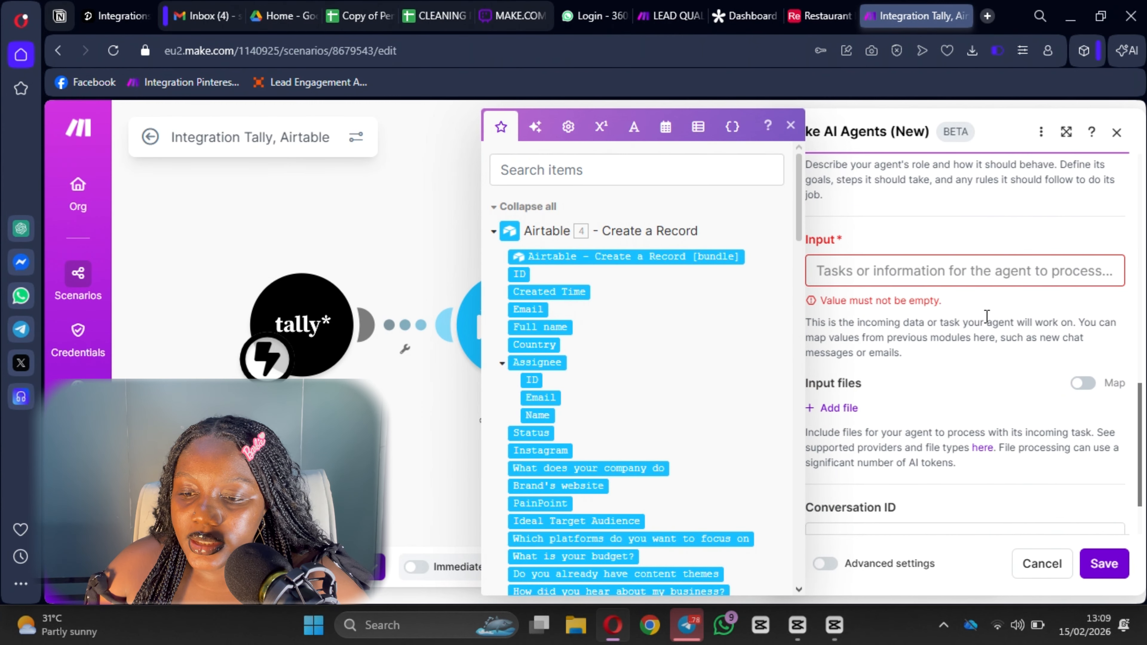
{"action": "scroll", "coordinate": [858, 236], "scroll_direction": "up", "scroll_amount": 6}
{"action": "scroll", "coordinate": [858, 230], "scroll_direction": "down", "scroll_amount": 6}
{"action": "scroll", "coordinate": [833, 203], "scroll_direction": "up", "scroll_amount": 2}
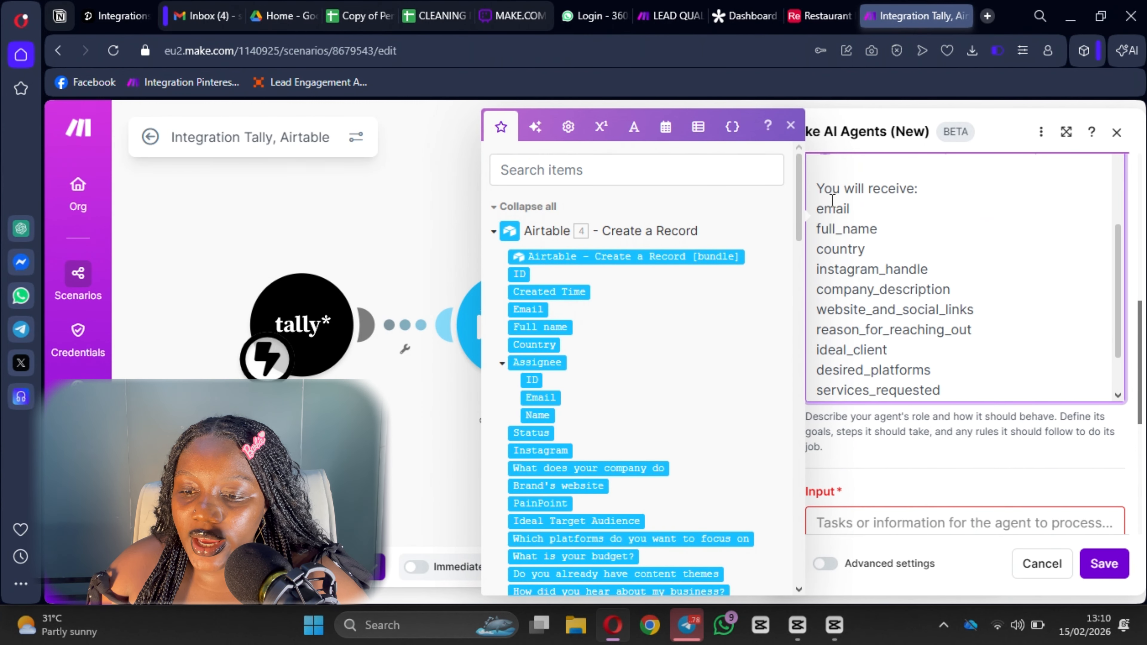
{"action": "left_click_drag", "start_coordinate": [818, 211], "coordinate": [980, 206]}
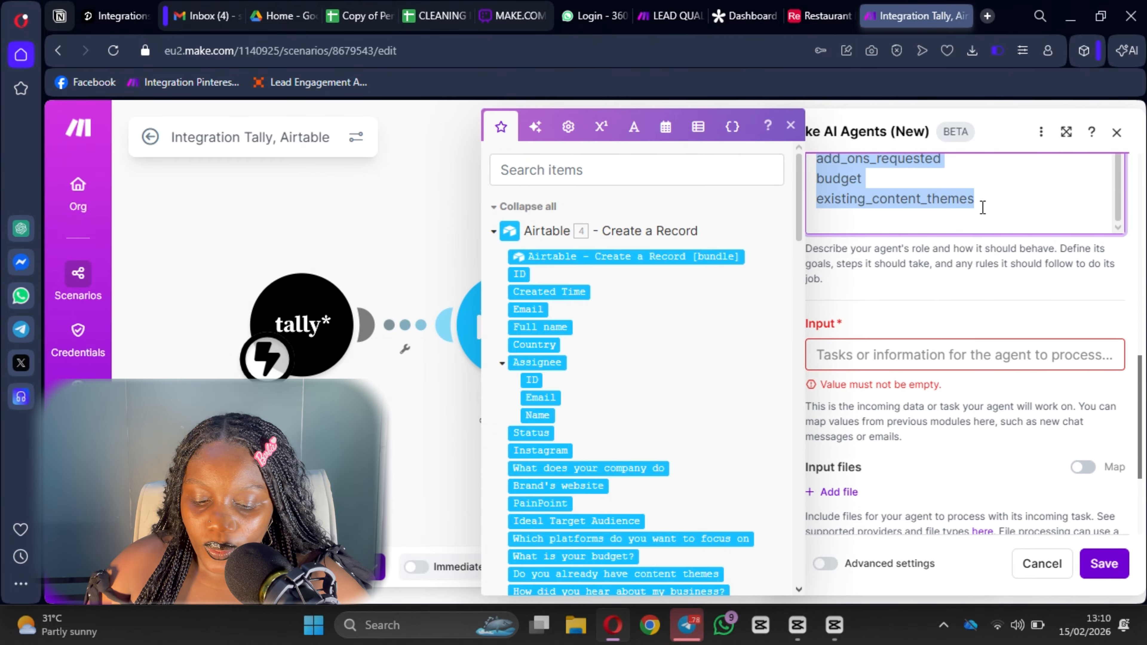
{"action": "key", "text": "ctrl+c"}
{"action": "left_click", "coordinate": [878, 357]}
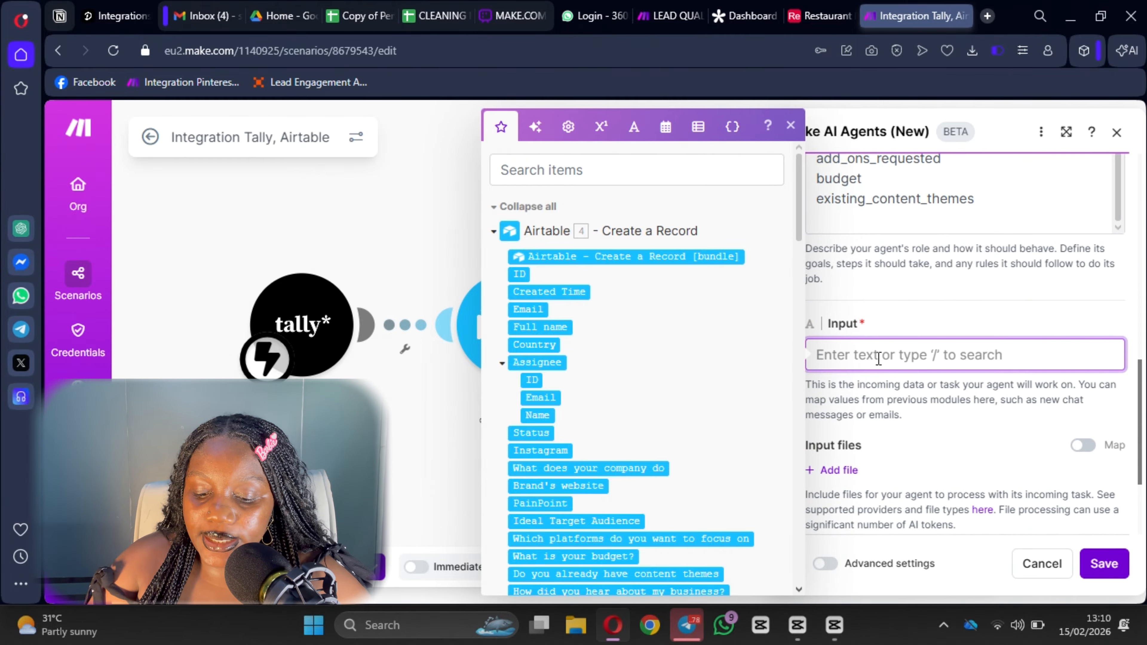
Paste the field list into the agent's Input and map the Airtable Email value after email:.
{"action": "key", "text": "ctrl+v"}
{"action": "left_click", "coordinate": [877, 358]}
{"action": "type", "text": ":"}
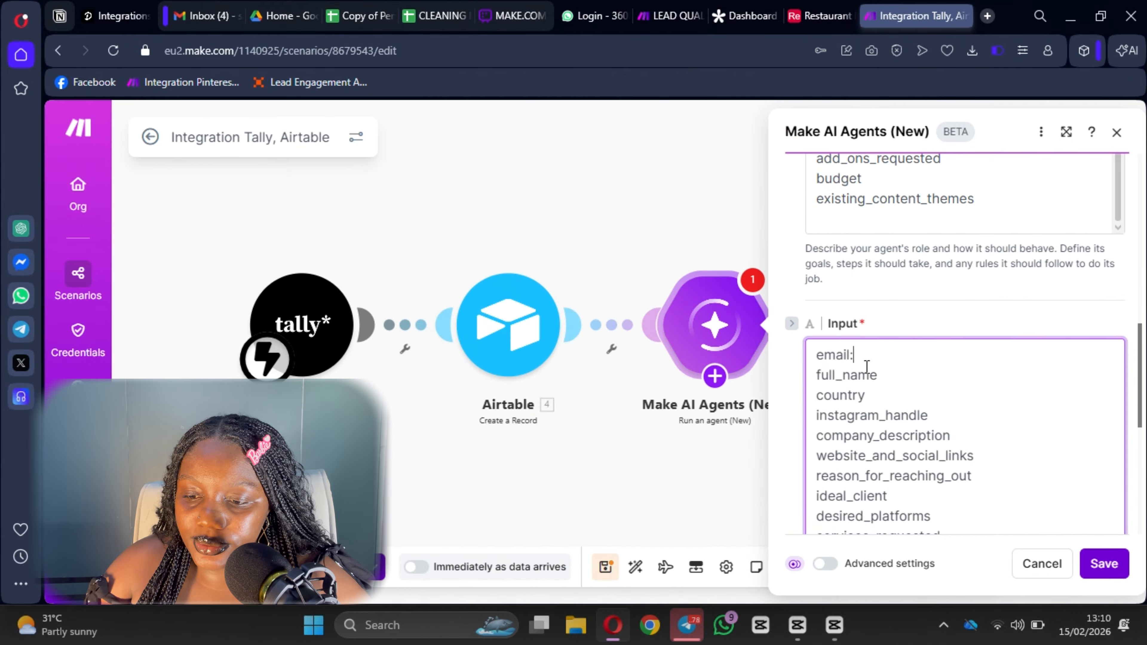
{"action": "left_click", "coordinate": [856, 355]}
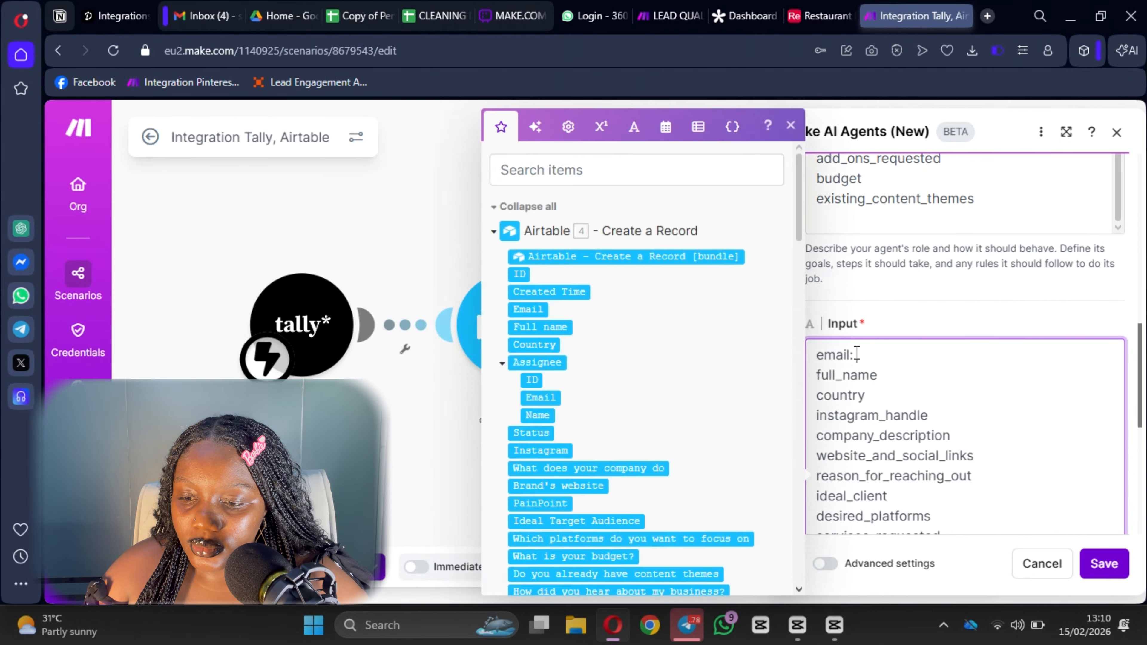
{"action": "scroll", "coordinate": [584, 336], "scroll_direction": "down", "scroll_amount": 10}
{"action": "scroll", "coordinate": [551, 336], "scroll_direction": "up", "scroll_amount": 8}
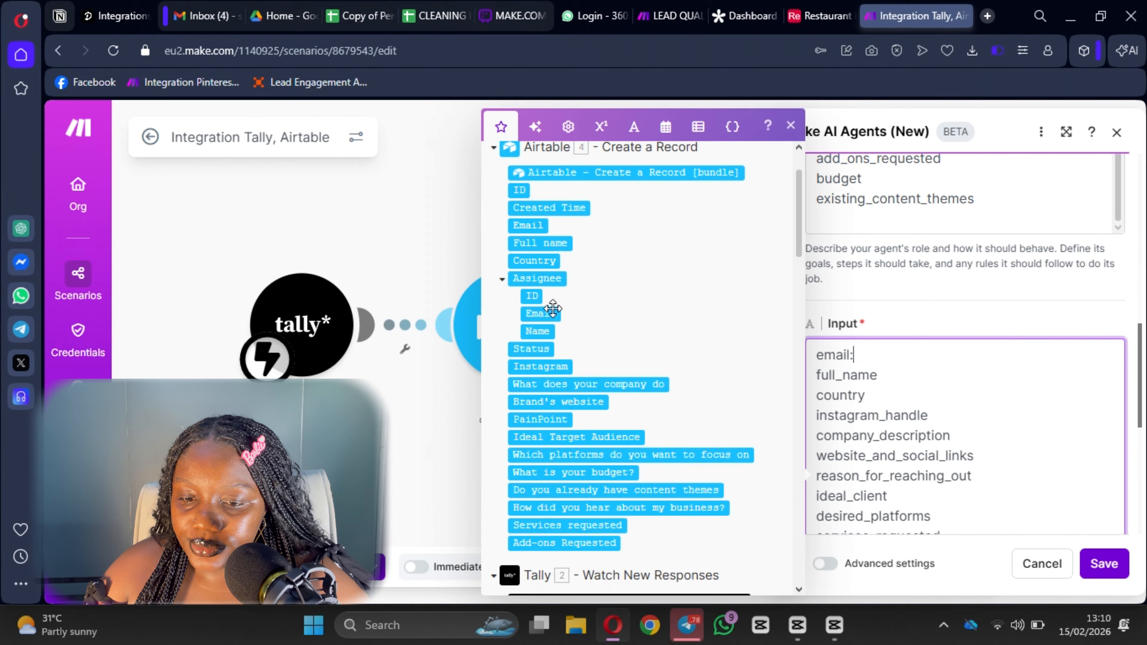
{"action": "left_click", "coordinate": [542, 226]}
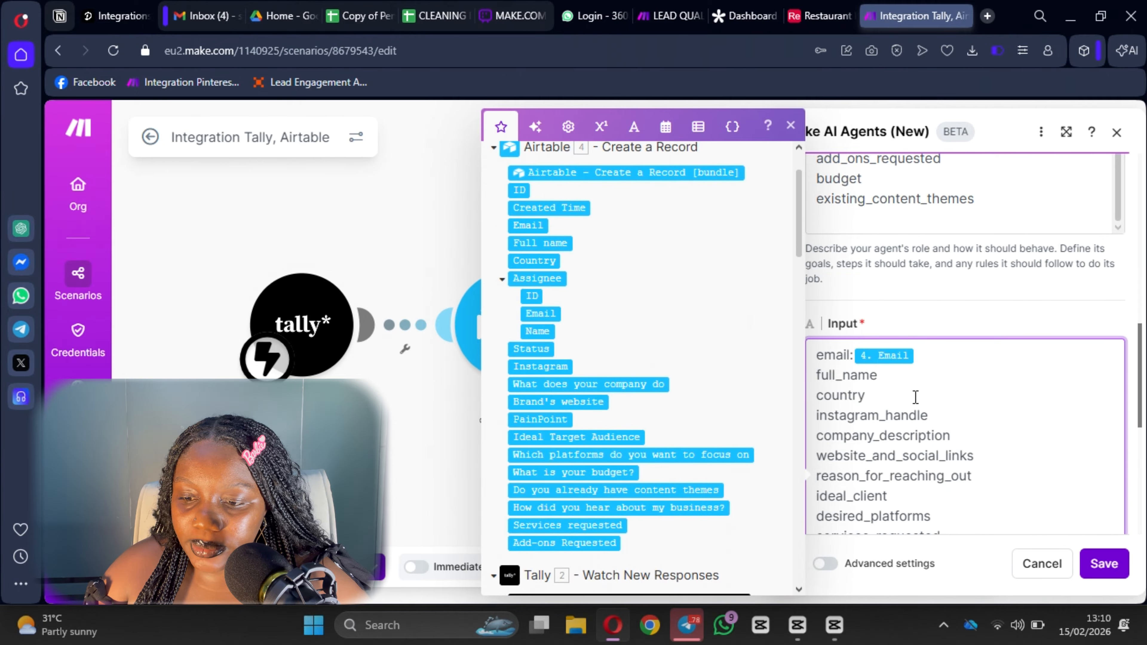
Map Full name, Country, Instagram, company description and Brand's website after their labels.
{"action": "left_click", "coordinate": [906, 382]}
{"action": "type", "text": ":"}
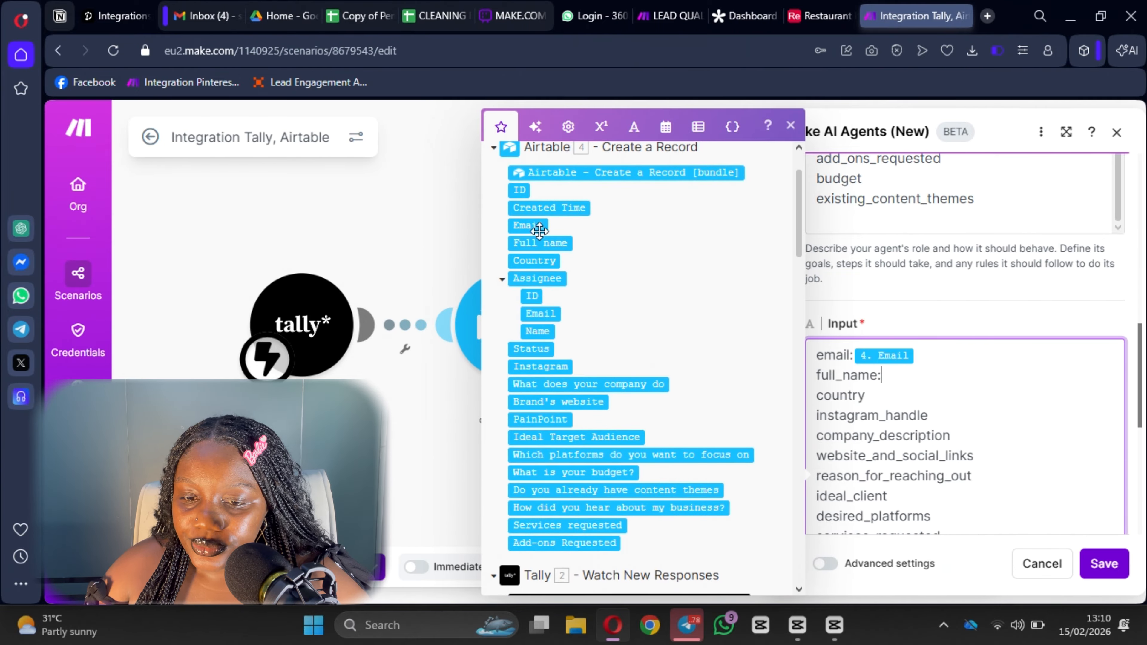
{"action": "left_click", "coordinate": [540, 243]}
{"action": "left_click", "coordinate": [887, 399]}
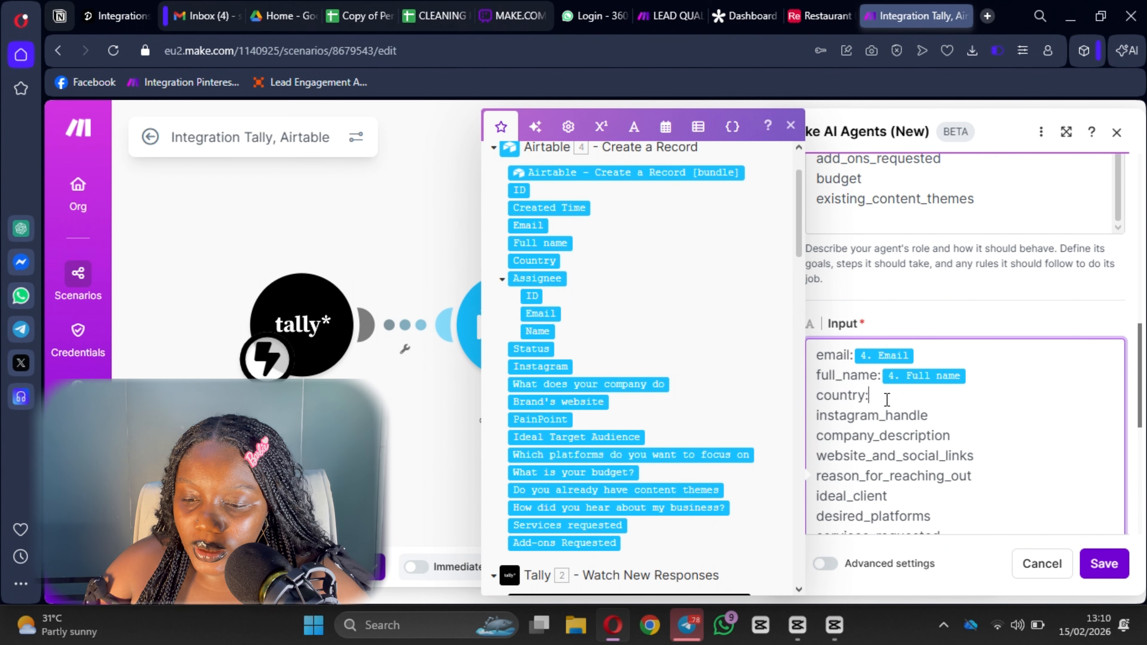
{"action": "left_click", "coordinate": [538, 261]}
{"action": "scroll", "coordinate": [633, 307], "scroll_direction": "down", "scroll_amount": 2}
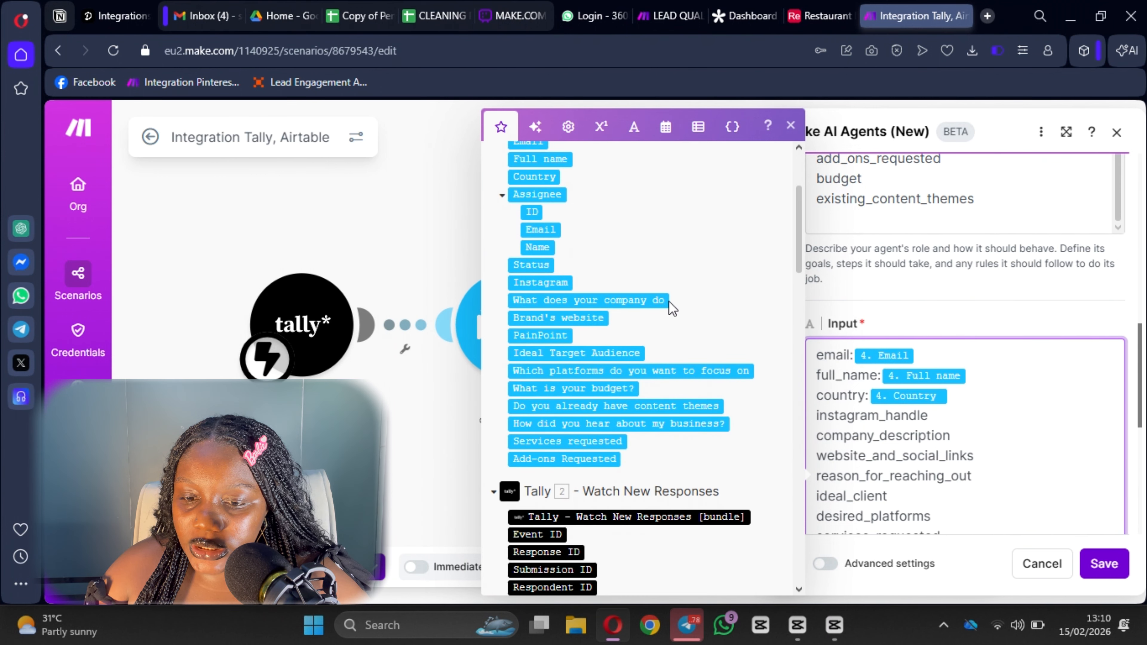
{"action": "left_click", "coordinate": [929, 416]}
{"action": "type", "text": ":"}
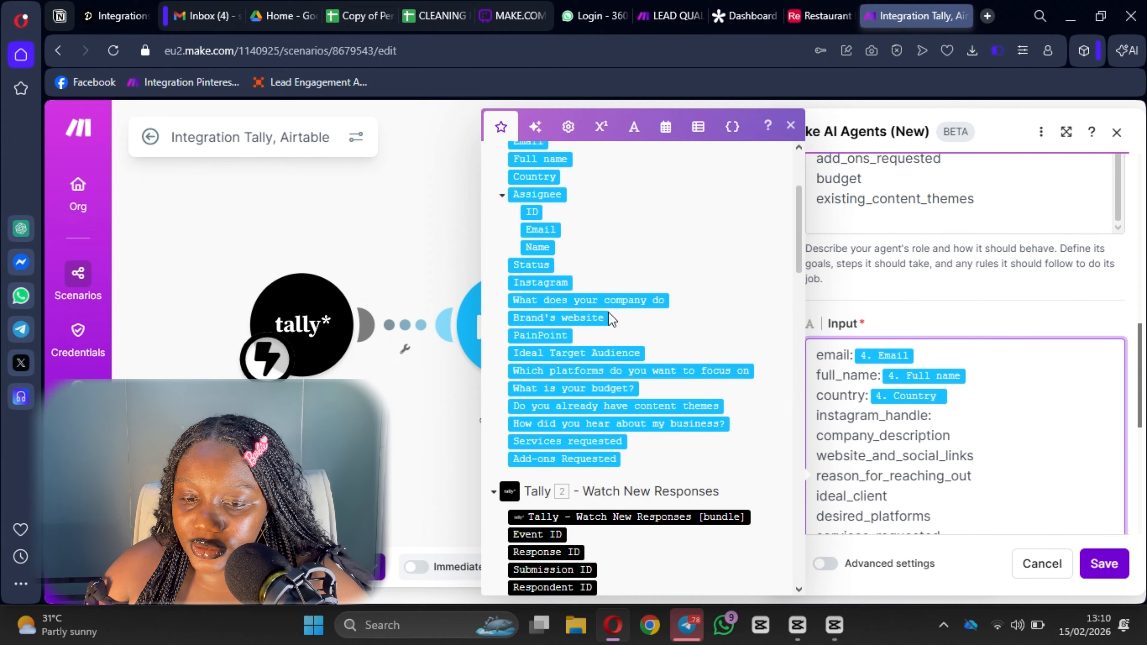
{"action": "left_click", "coordinate": [540, 282]}
{"action": "left_click", "coordinate": [981, 433]}
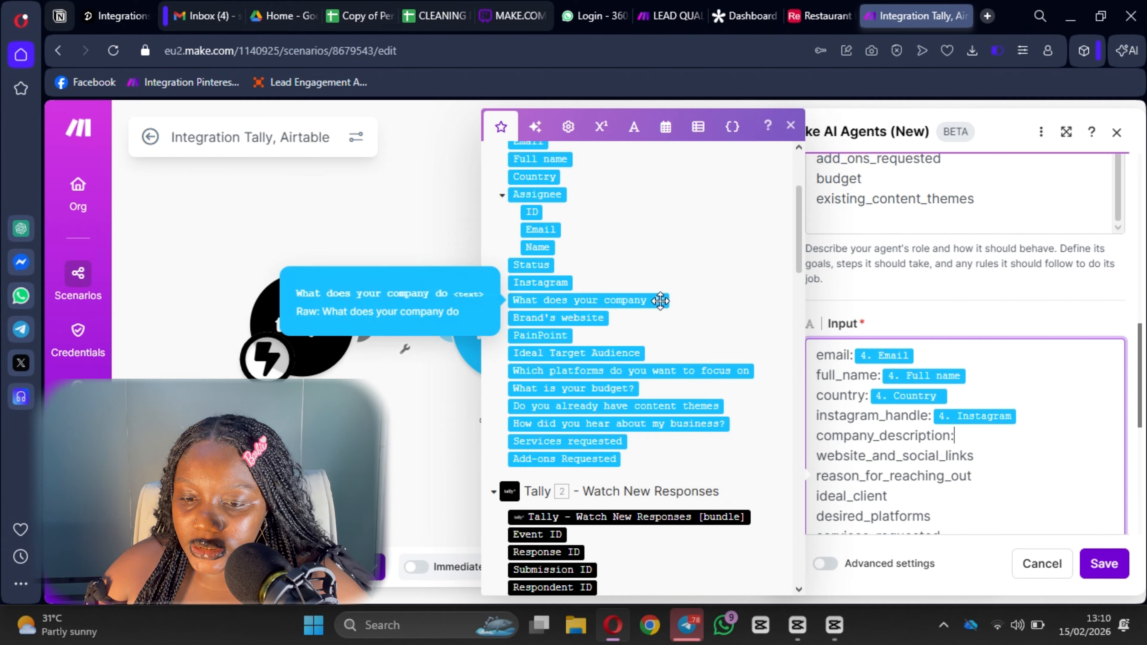
{"action": "left_click", "coordinate": [615, 300]}
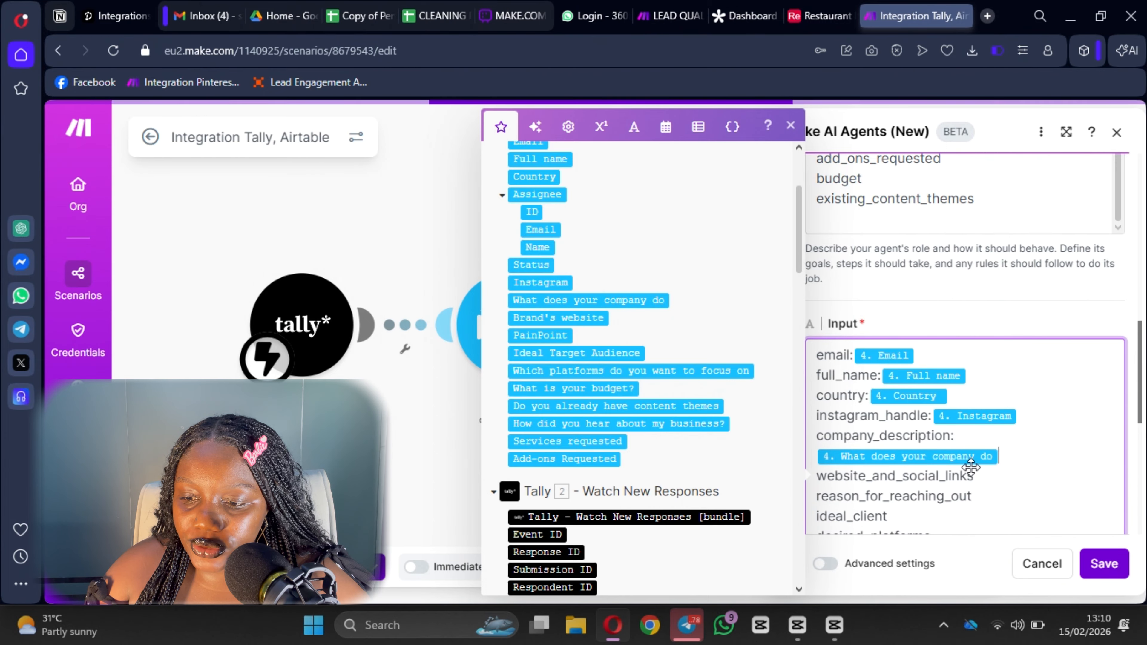
{"action": "left_click", "coordinate": [1010, 481]}
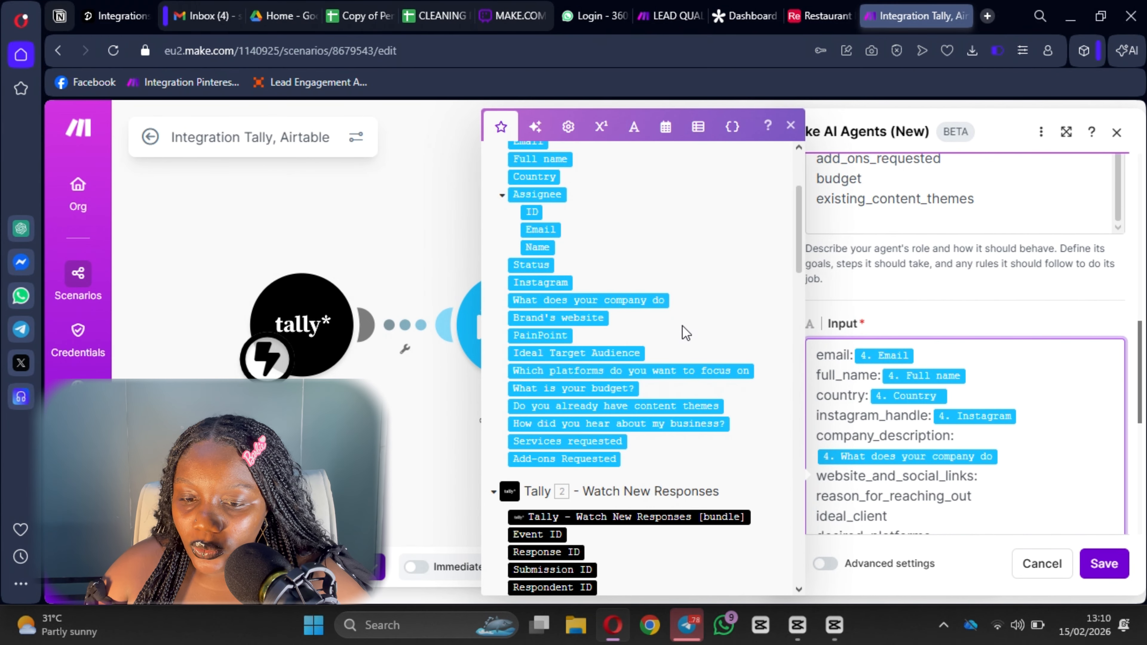
{"action": "left_click", "coordinate": [559, 319]}
Map PainPoint, Ideal Target Audience, platforms and Services requested after their input labels.
{"action": "scroll", "coordinate": [980, 436], "scroll_direction": "down", "scroll_amount": 2}
{"action": "left_click", "coordinate": [981, 414]}
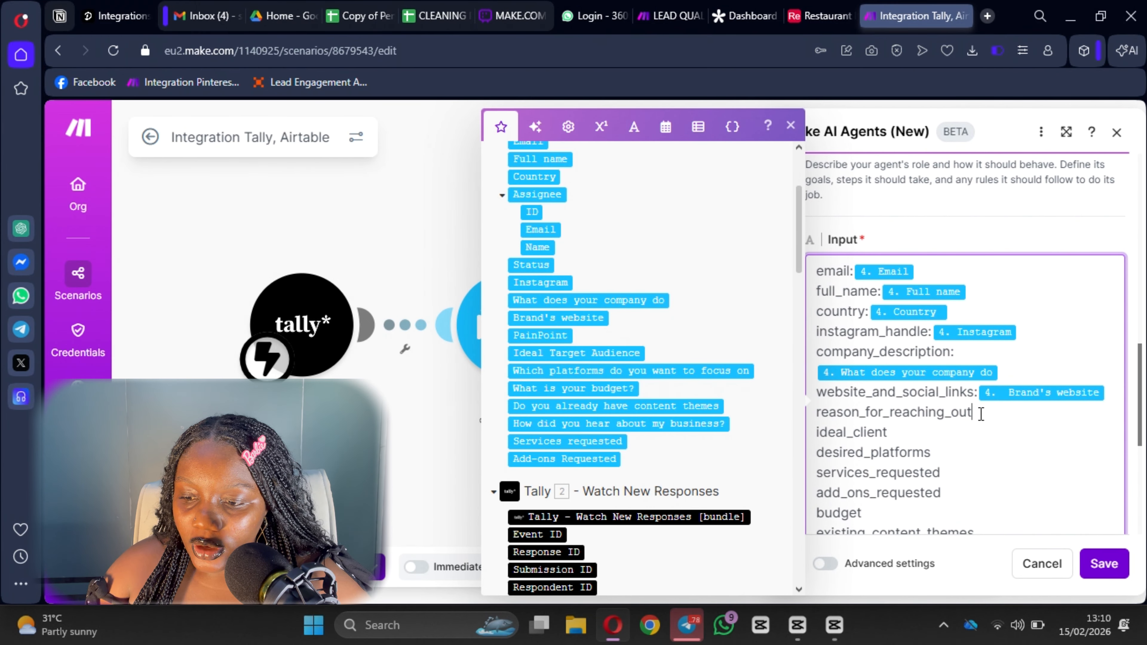
{"action": "type", "text": ":"}
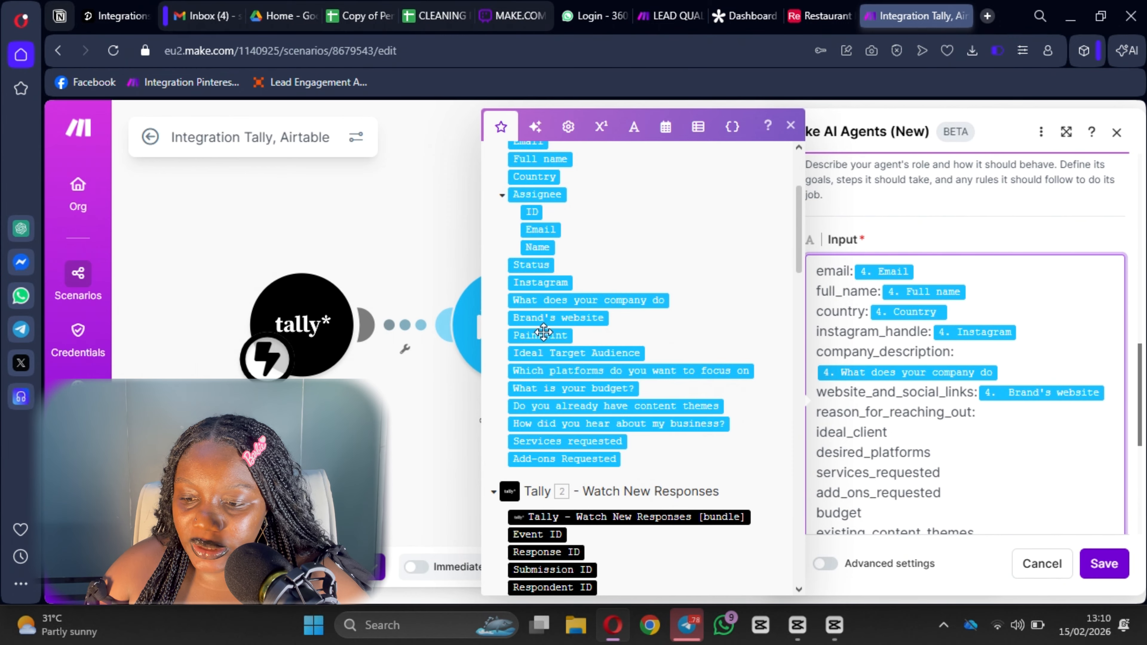
{"action": "left_click", "coordinate": [541, 335]}
{"action": "left_click", "coordinate": [900, 436]}
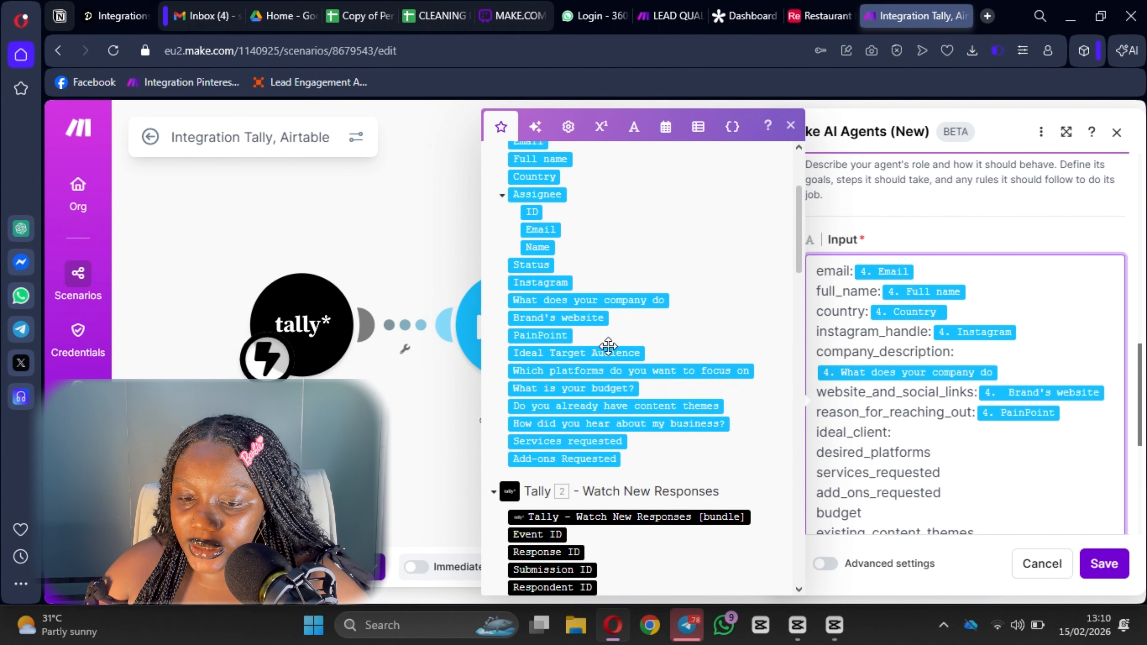
{"action": "left_click", "coordinate": [576, 353]}
{"action": "left_click", "coordinate": [999, 474]}
{"action": "left_click", "coordinate": [970, 457]}
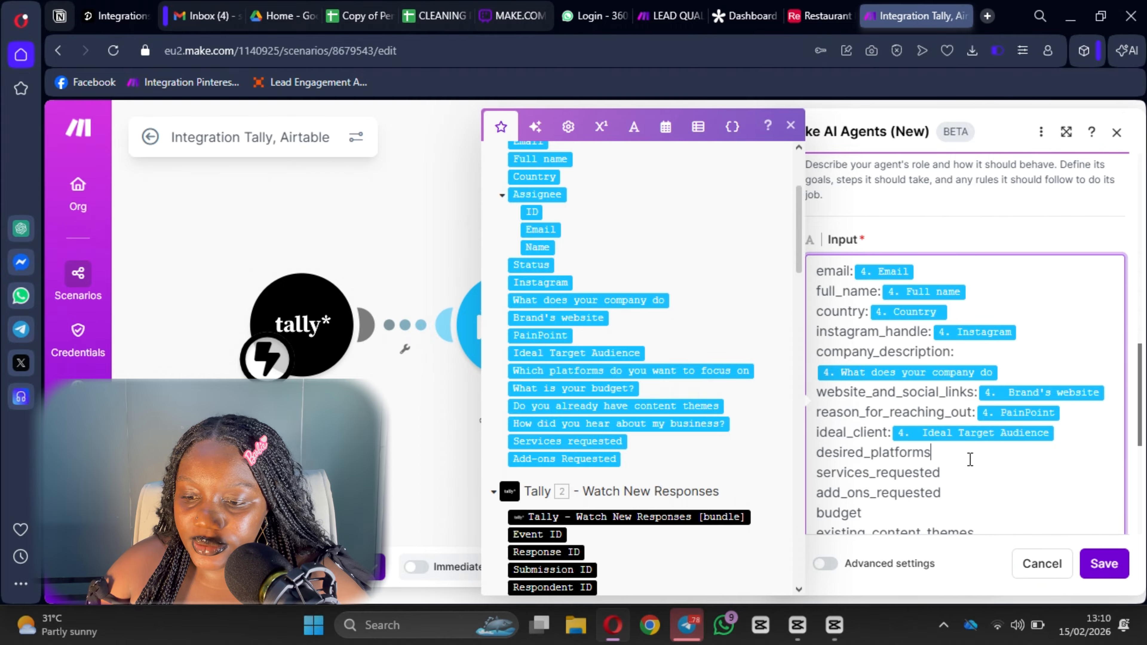
{"action": "type", "text": ":"}
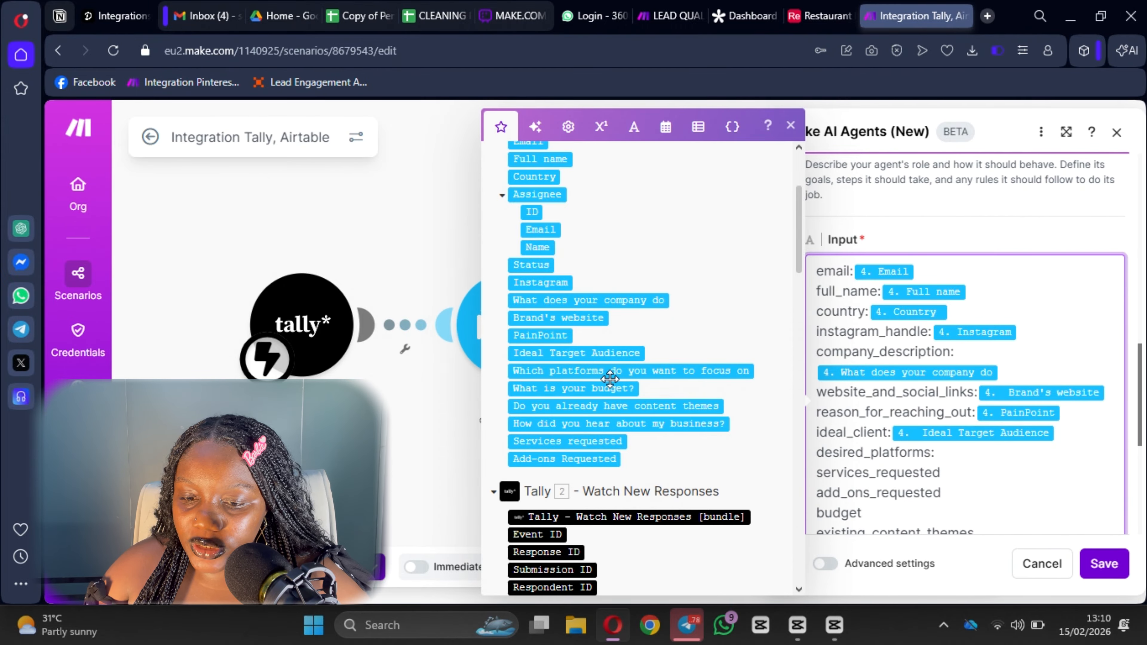
{"action": "left_click", "coordinate": [654, 373]}
{"action": "scroll", "coordinate": [964, 328], "scroll_direction": "down", "scroll_amount": 4}
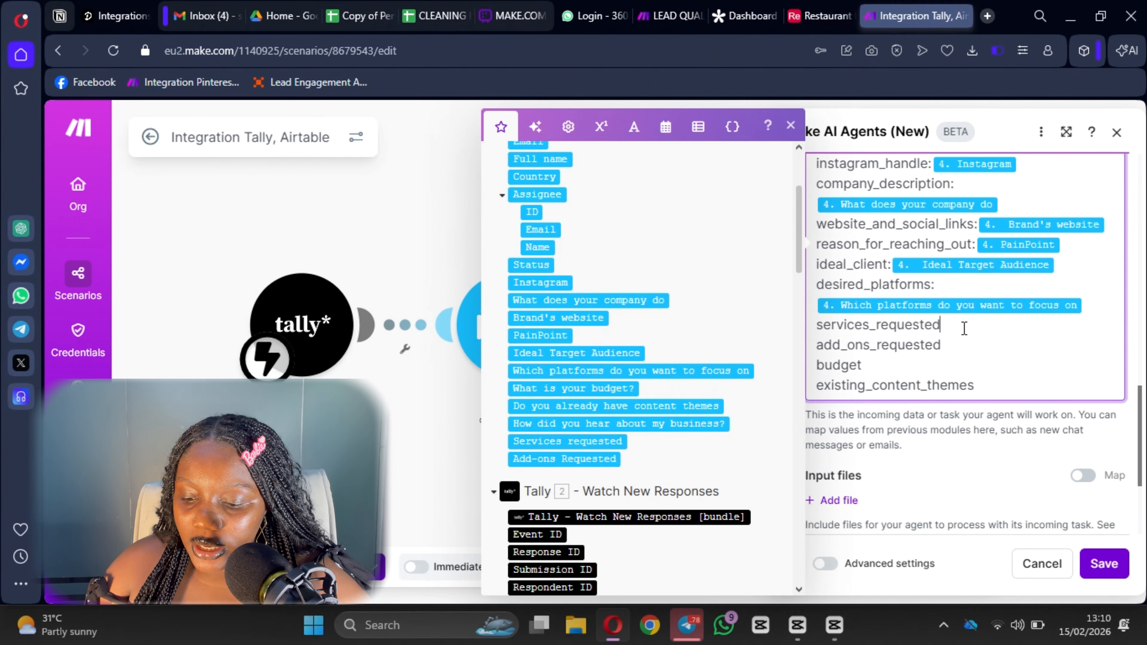
{"action": "type", "text": ":"}
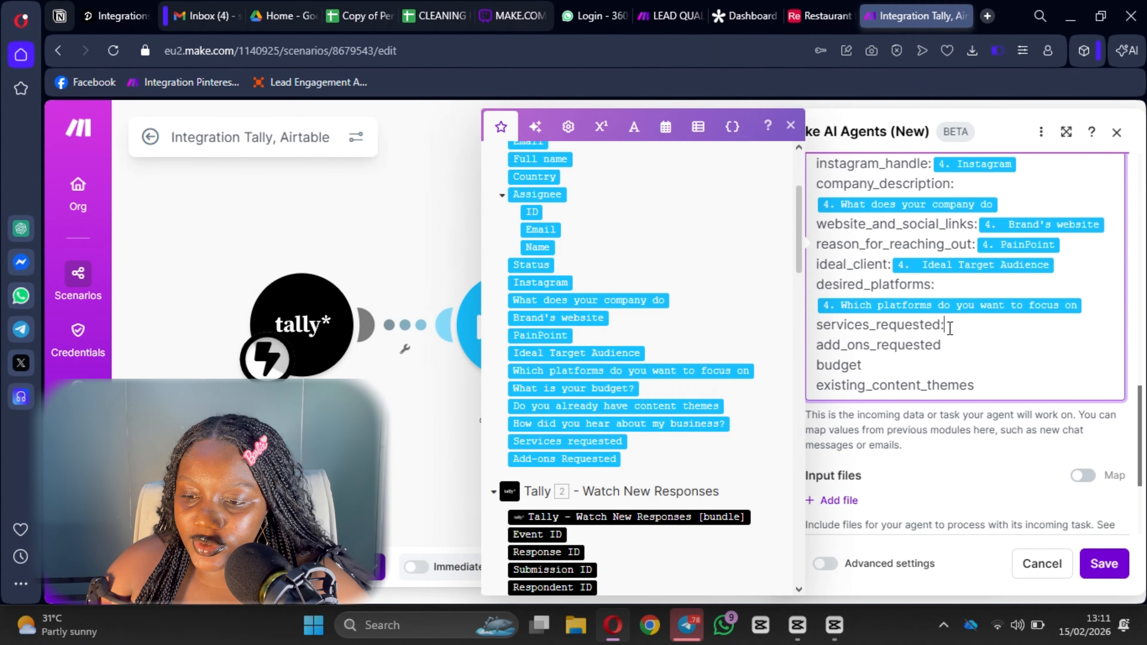
{"action": "left_click", "coordinate": [605, 440]}
Map Add-ons Requested, budget and content themes values, then save the agent settings.
{"action": "left_click", "coordinate": [964, 348]}
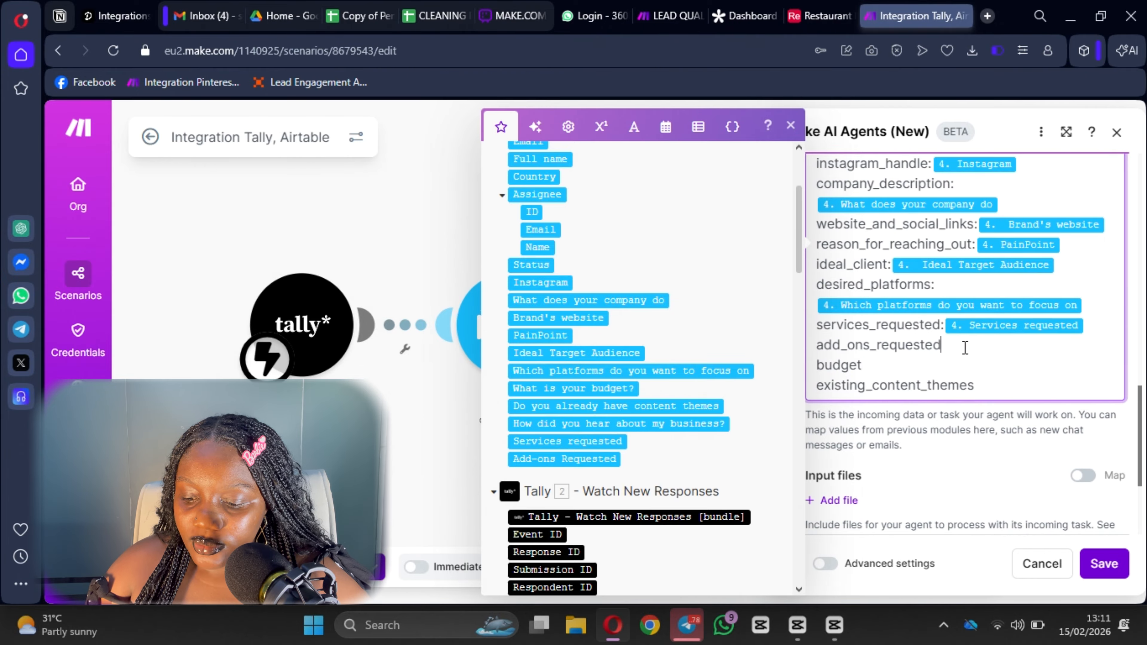
{"action": "type", "text": ":"}
{"action": "left_click", "coordinate": [579, 459]}
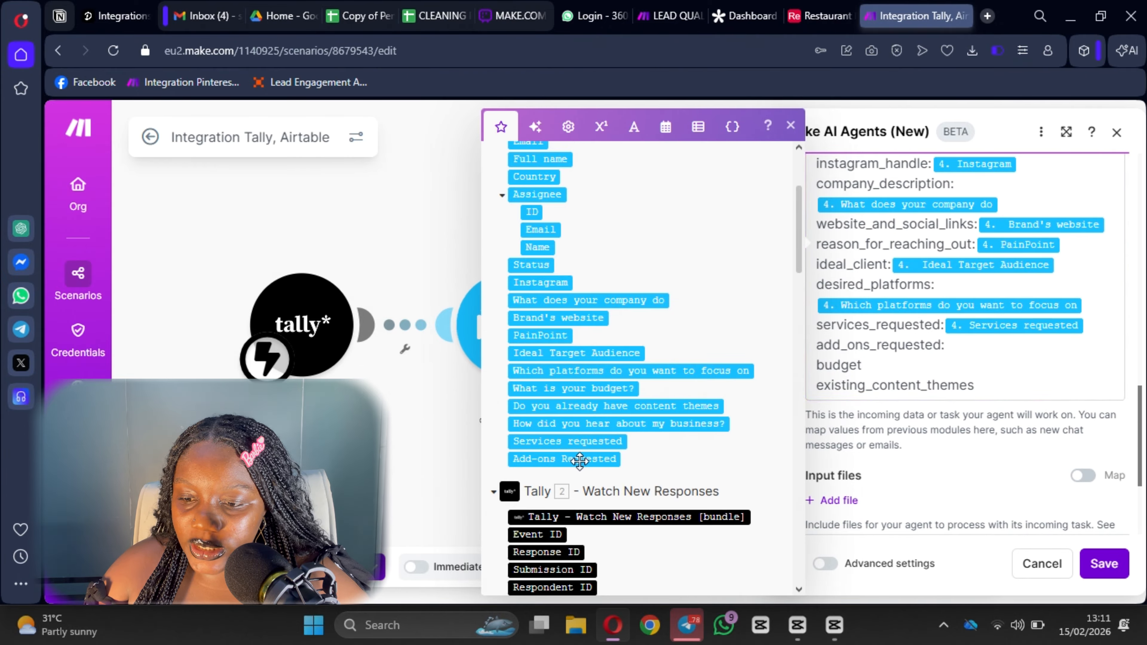
{"action": "left_click", "coordinate": [882, 371]}
{"action": "type", "text": ":"}
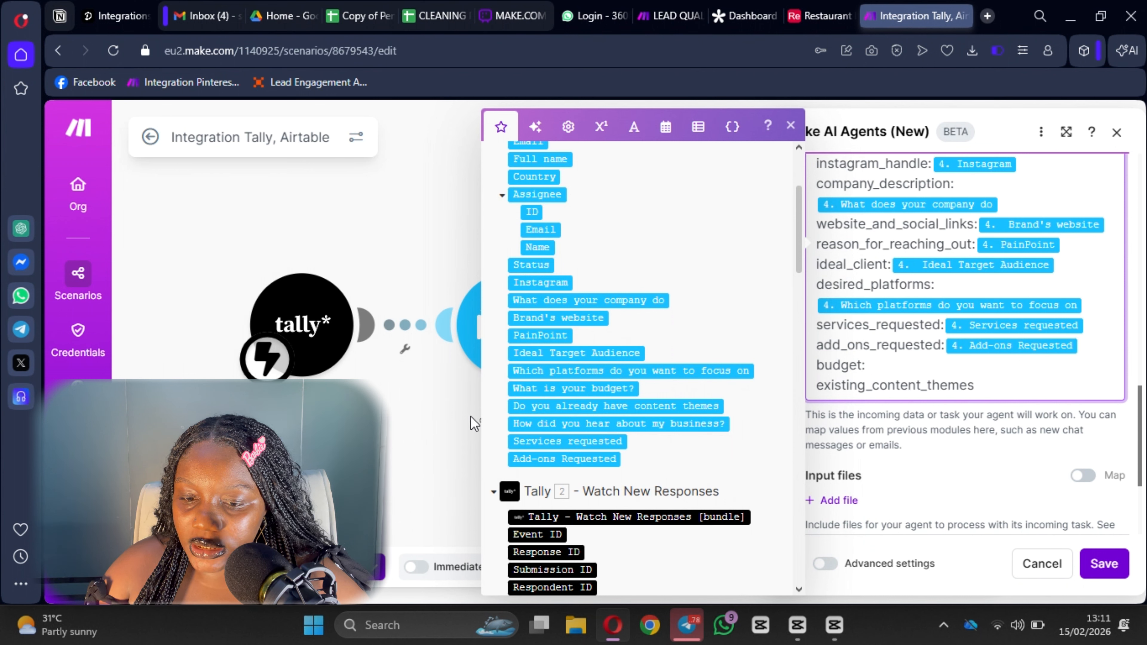
{"action": "left_click", "coordinate": [607, 387]}
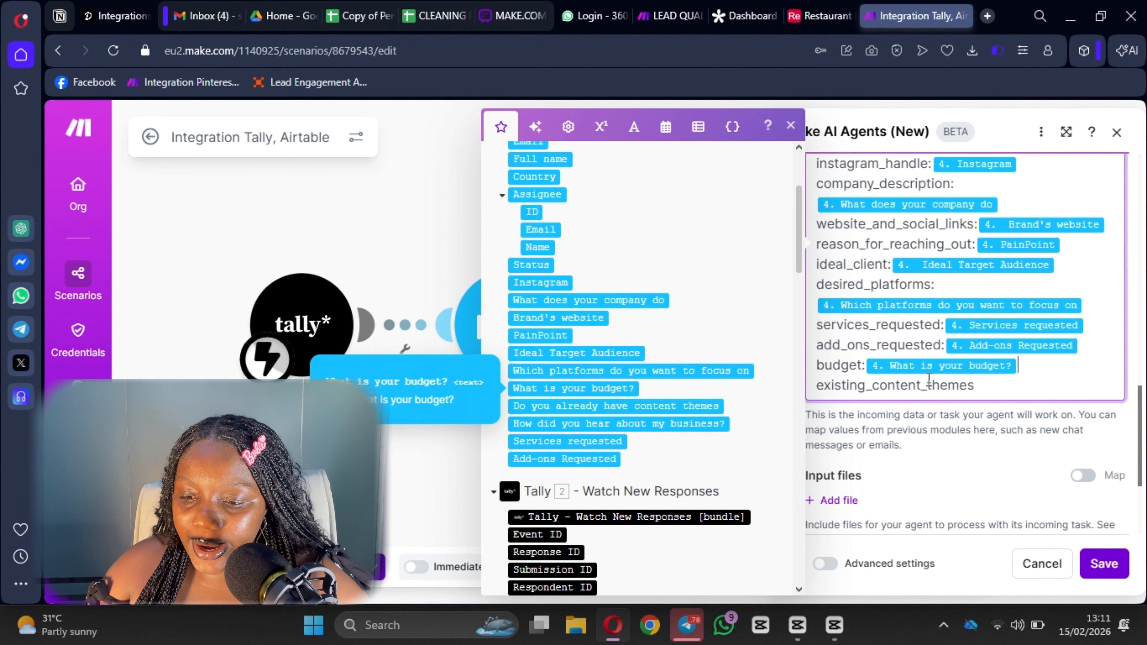
{"action": "left_click", "coordinate": [985, 392]}
{"action": "type", "text": ":"}
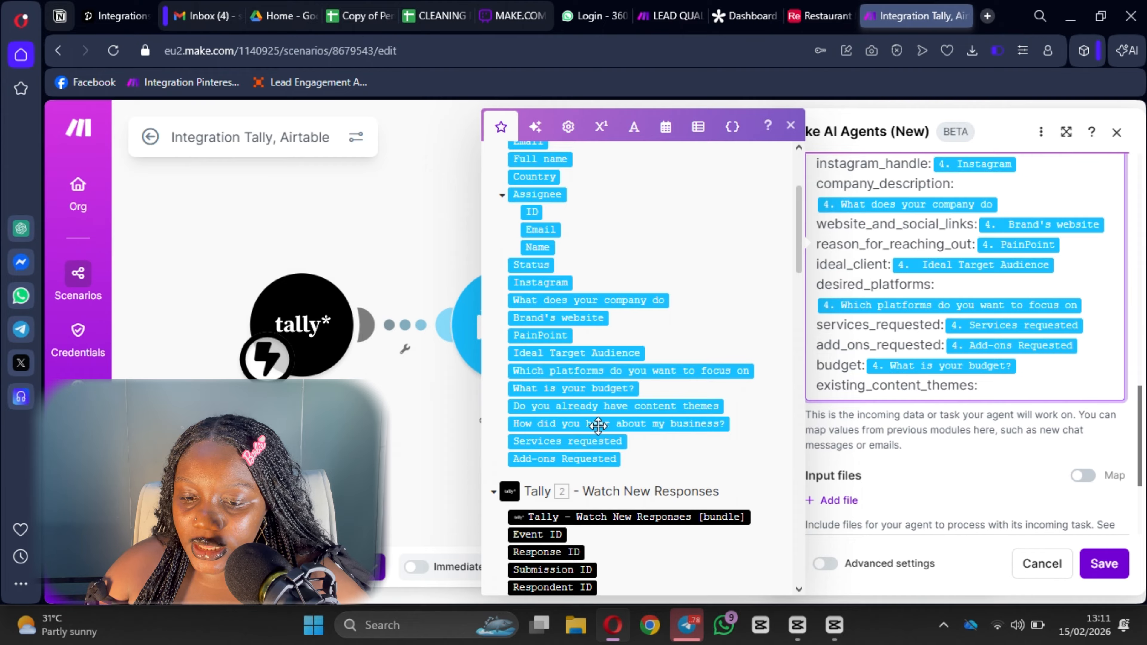
{"action": "left_click", "coordinate": [655, 406]}
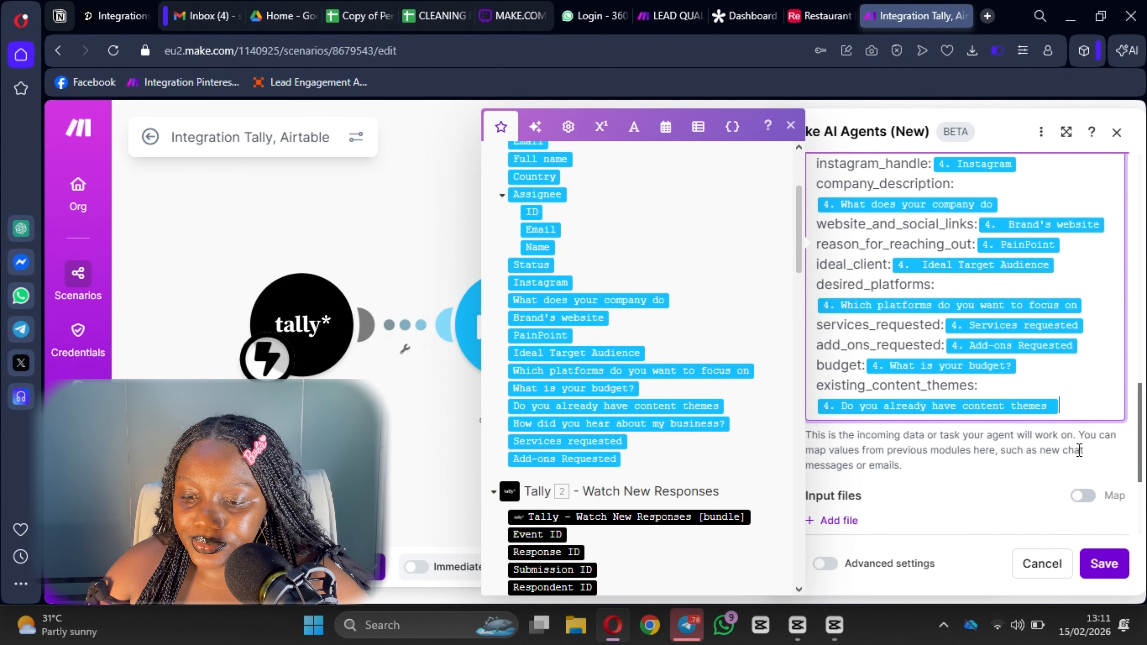
{"action": "scroll", "coordinate": [962, 441], "scroll_direction": "down", "scroll_amount": 4}
{"action": "scroll", "coordinate": [917, 338], "scroll_direction": "up", "scroll_amount": 5}
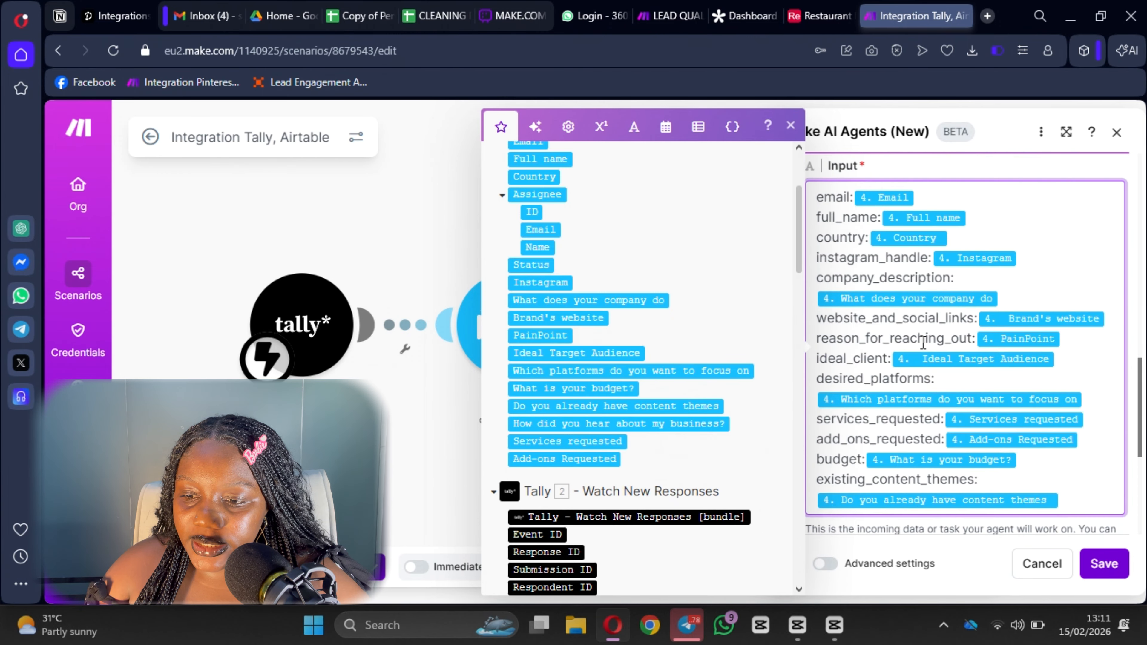
{"action": "scroll", "coordinate": [917, 338], "scroll_direction": "down", "scroll_amount": 5}
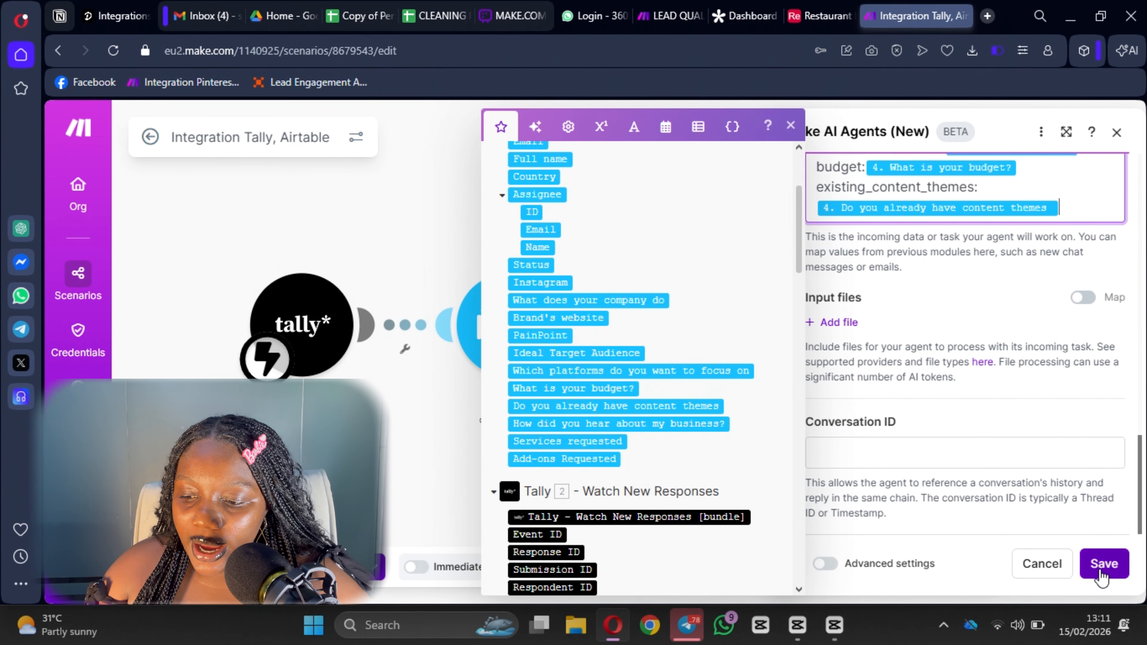
{"action": "left_click", "coordinate": [1102, 572]}
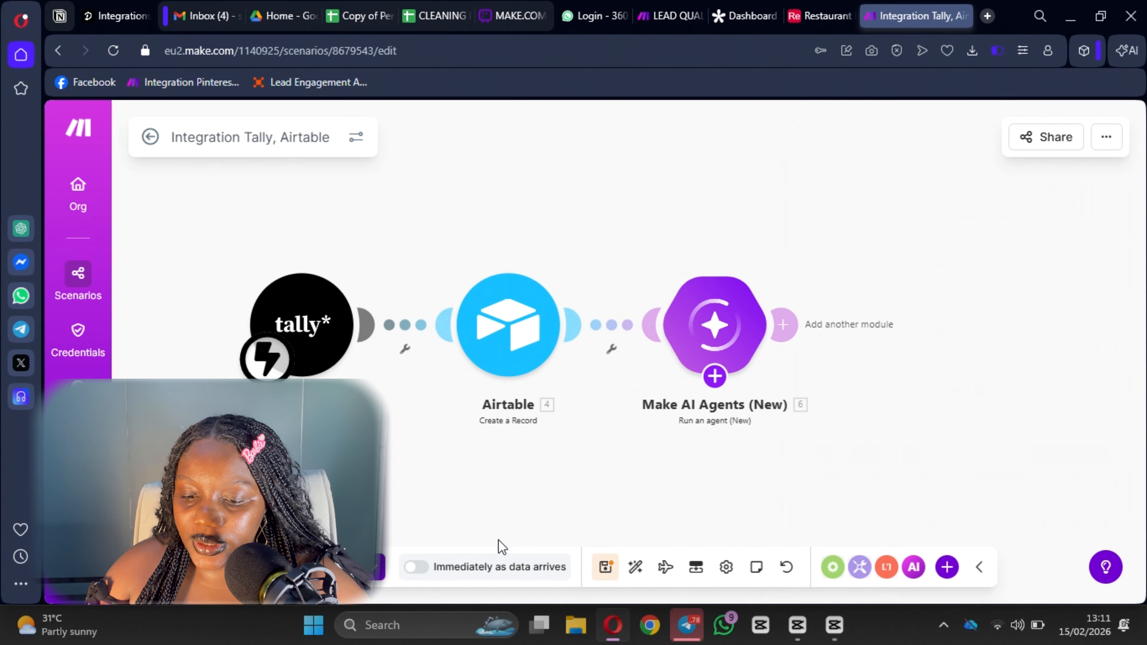
Save the 'Integration Tally, Airtable' scenario.
{"action": "left_click", "coordinate": [606, 568]}
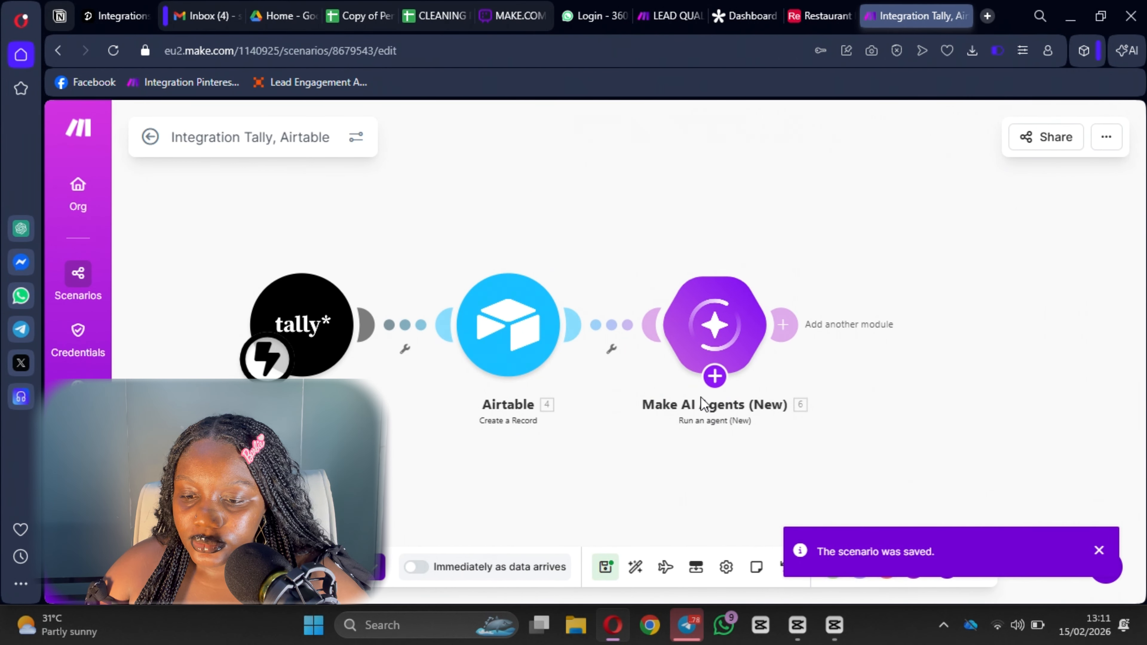
{"action": "mouse_move", "coordinate": [715, 378]}
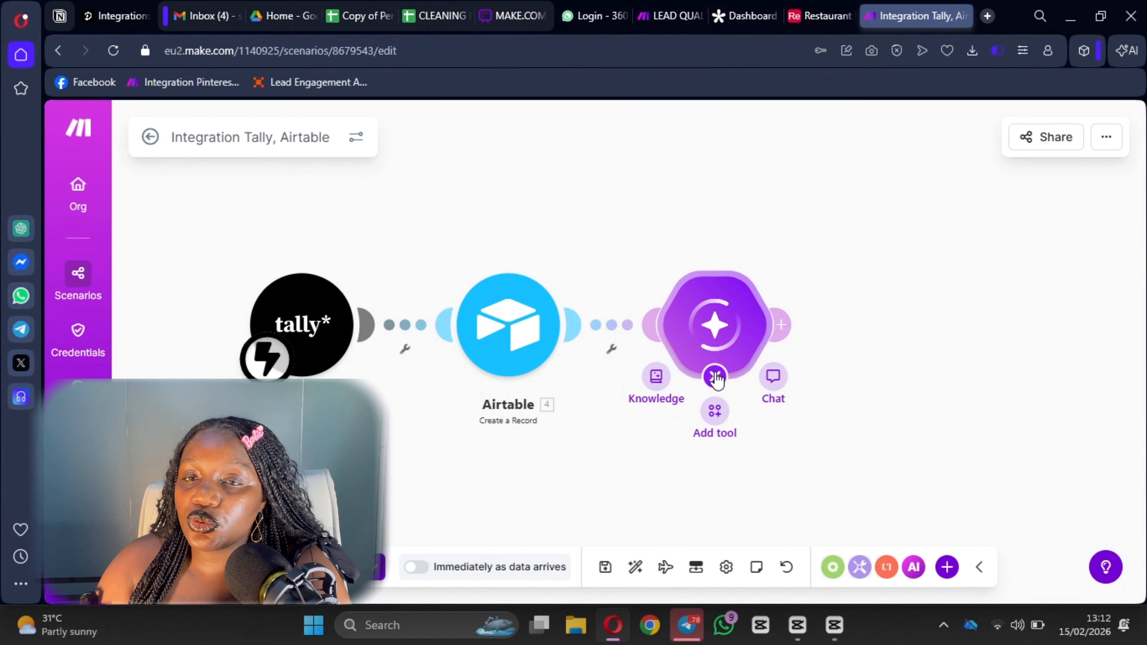
Add an Agent knowledge tool to the AI agent and start choosing a file to upload.
{"action": "left_click", "coordinate": [656, 376]}
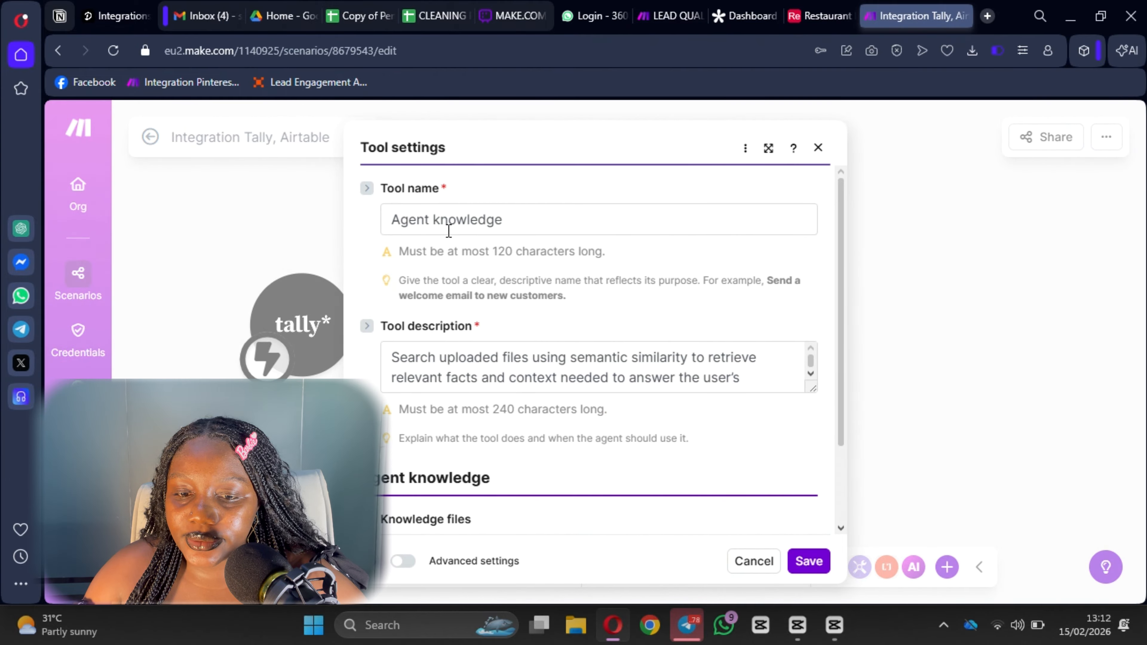
{"action": "double_click", "coordinate": [421, 222]}
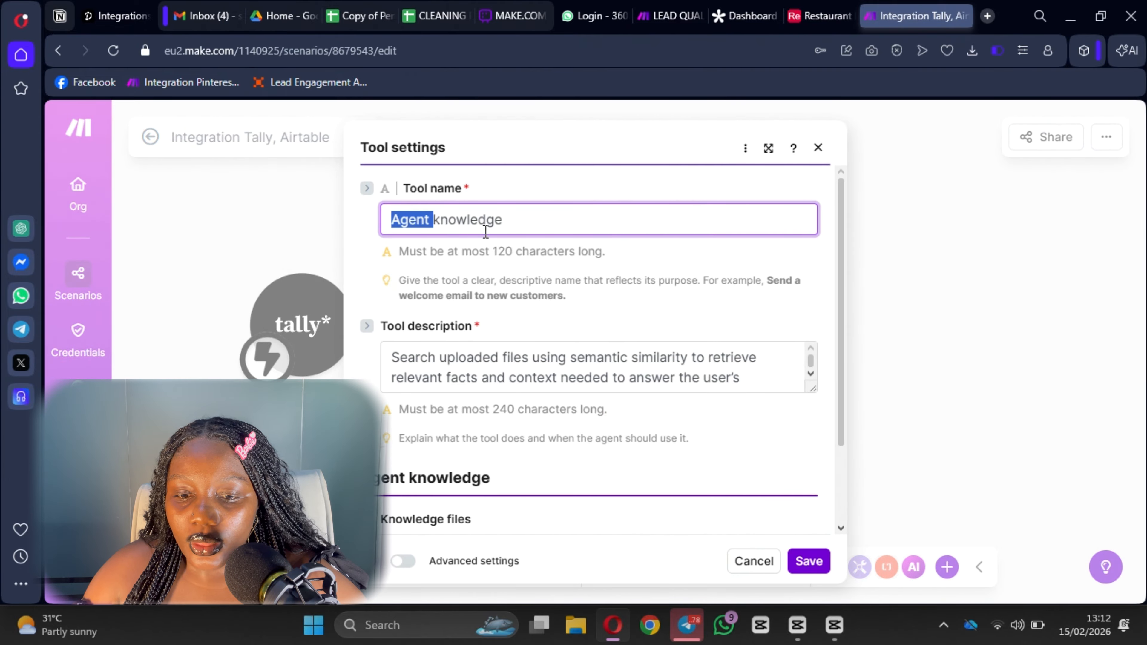
{"action": "left_click", "coordinate": [476, 226]}
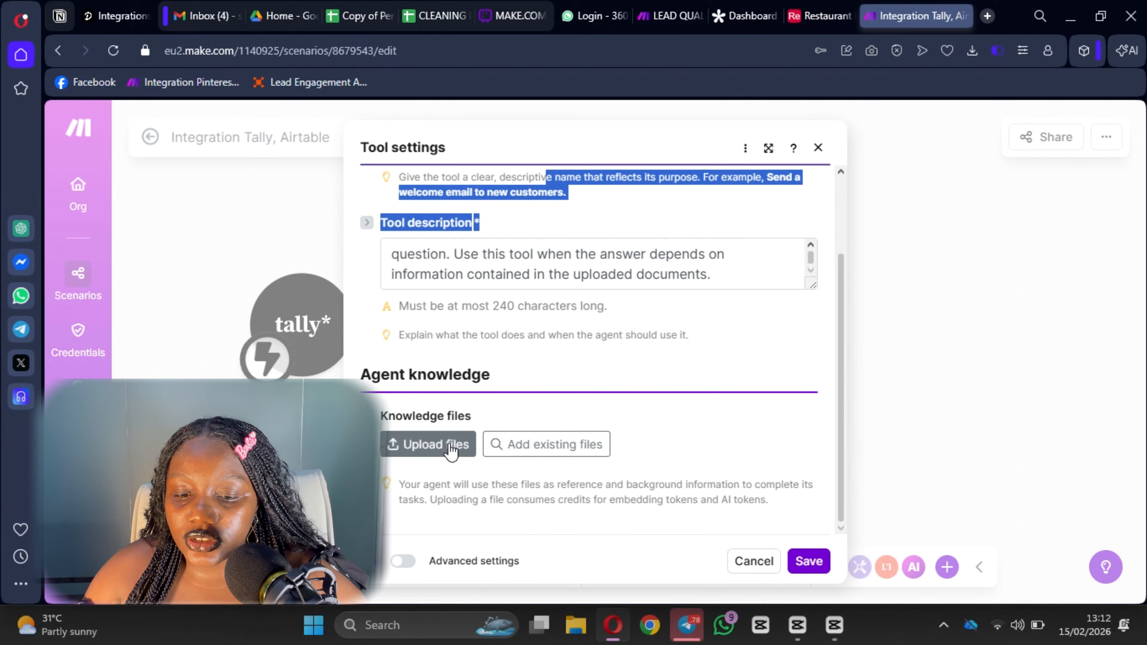
{"action": "left_click", "coordinate": [428, 444]}
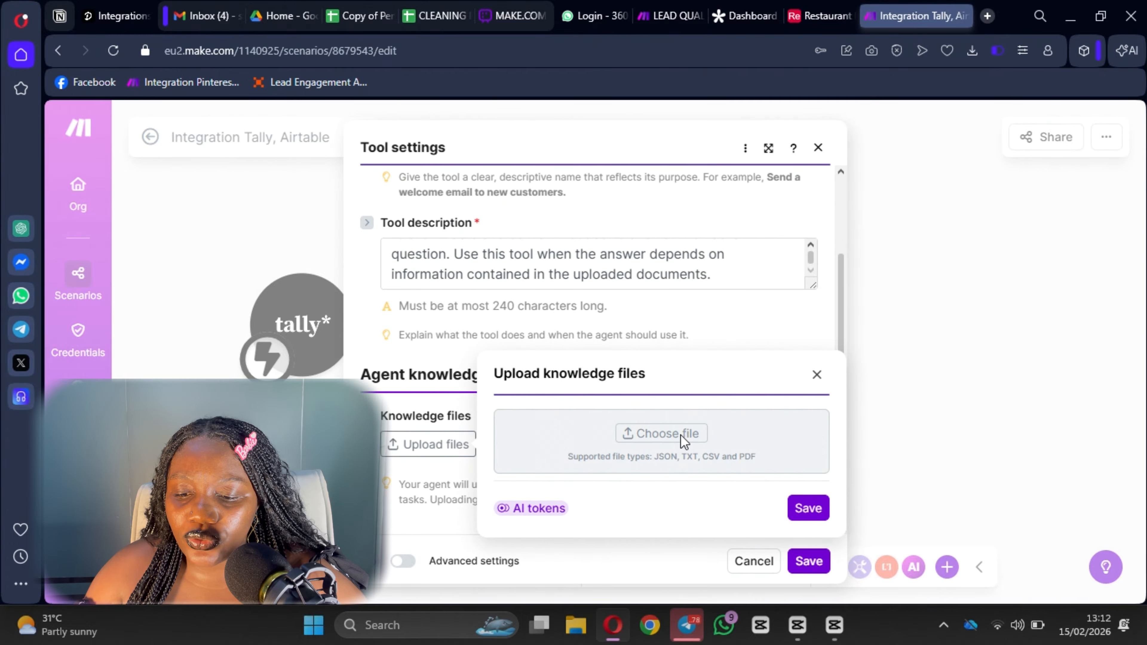
{"action": "left_click", "coordinate": [417, 440]}
{"action": "left_click", "coordinate": [416, 441]}
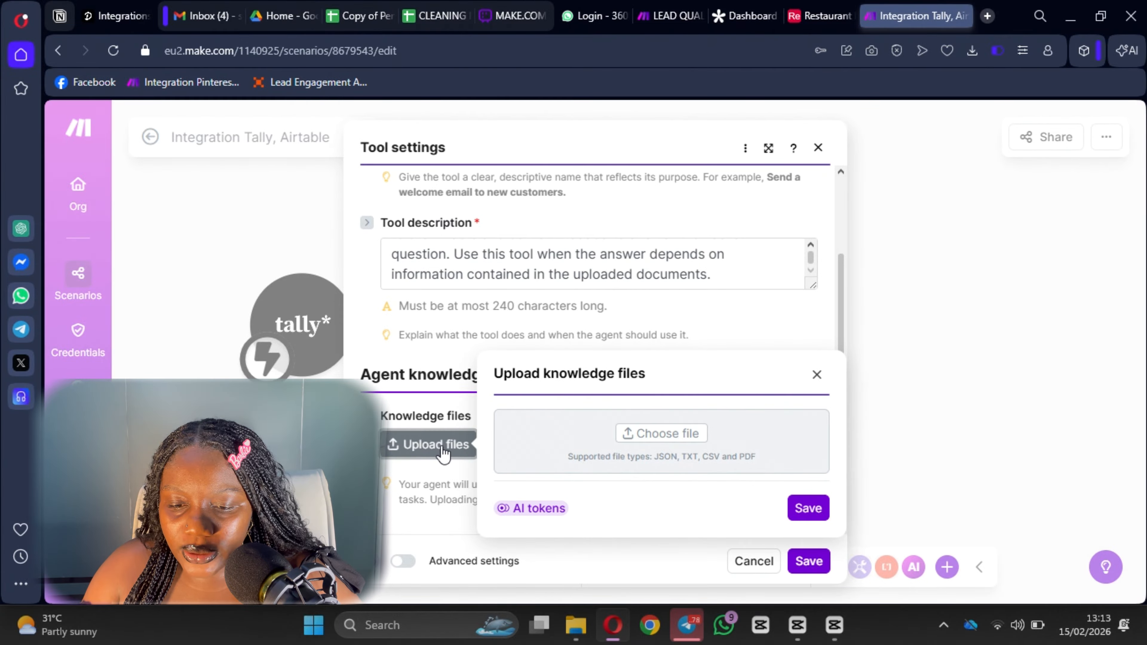
{"action": "left_click", "coordinate": [646, 435]}
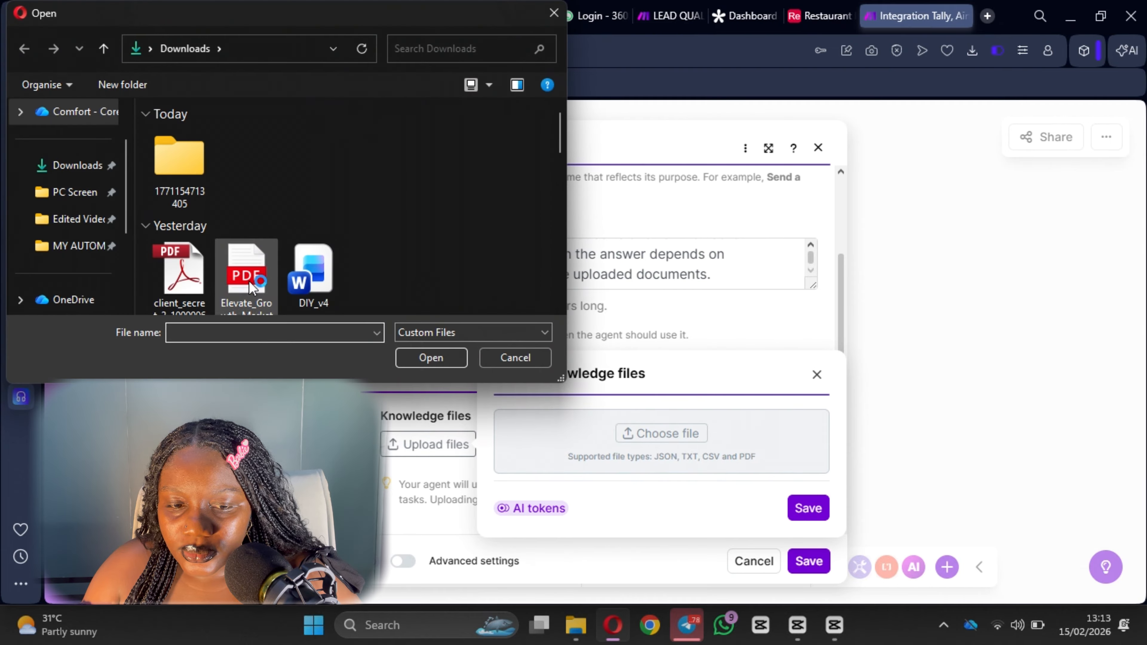
Open the Elevate_Growth_Marketing Scoring PDF from the Downloads folder.
{"action": "scroll", "coordinate": [249, 280], "scroll_direction": "down", "scroll_amount": 3}
{"action": "scroll", "coordinate": [248, 181], "scroll_direction": "up", "scroll_amount": 3}
{"action": "left_click", "coordinate": [231, 300]}
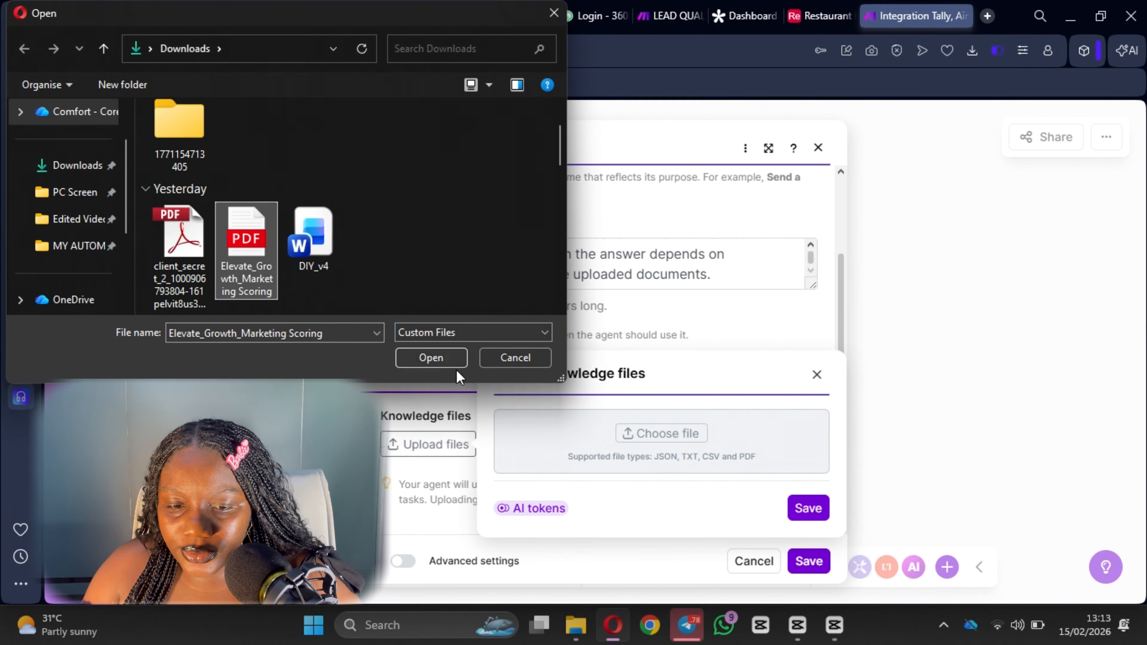
{"action": "left_click", "coordinate": [430, 358]}
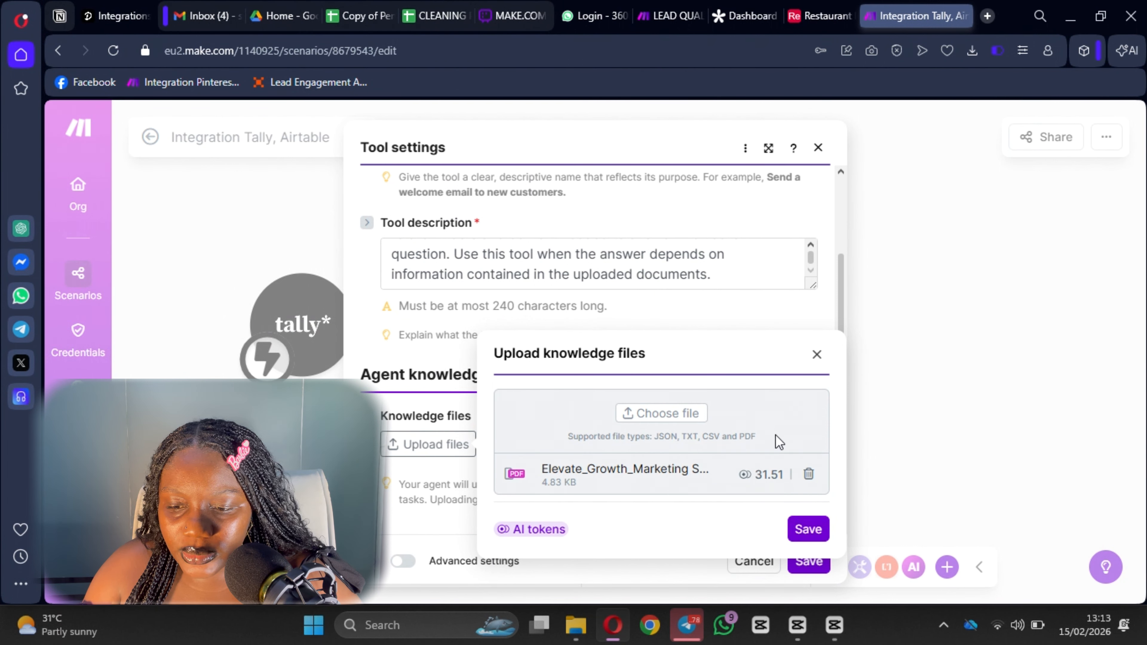
Save the uploaded Elevate_Growth_Marketing PDF as knowledge and save the Knowledge tool settings.
{"action": "left_click", "coordinate": [808, 530]}
{"action": "scroll", "coordinate": [817, 478], "scroll_direction": "down", "scroll_amount": 1}
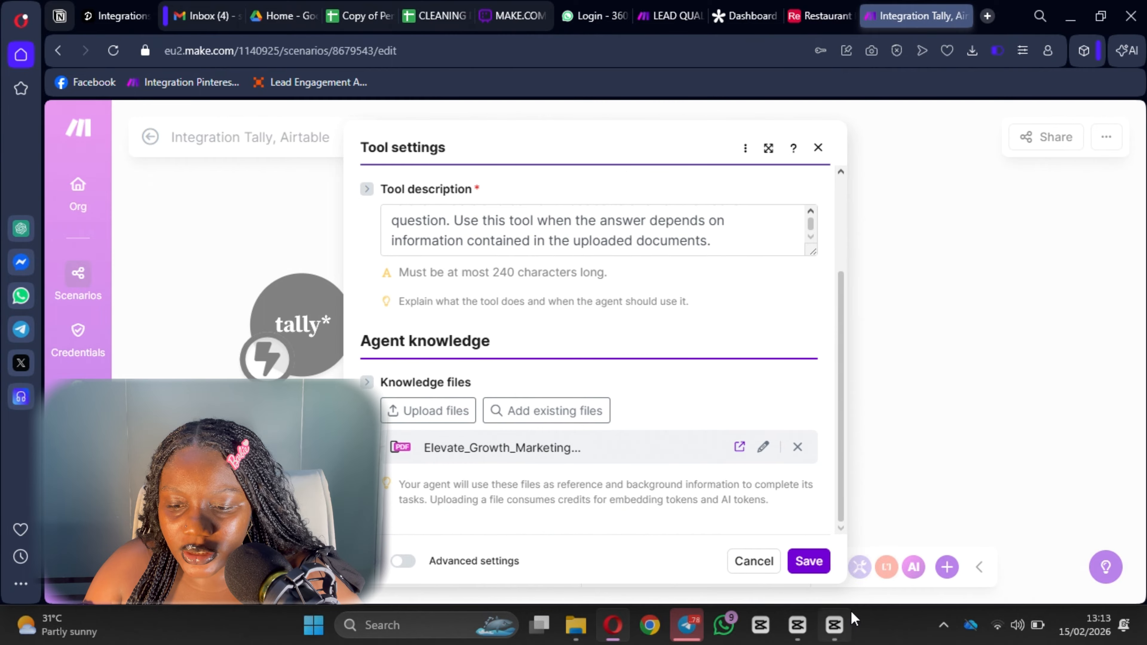
{"action": "left_click", "coordinate": [816, 563]}
{"action": "scroll", "coordinate": [770, 387], "scroll_direction": "down", "scroll_amount": 1}
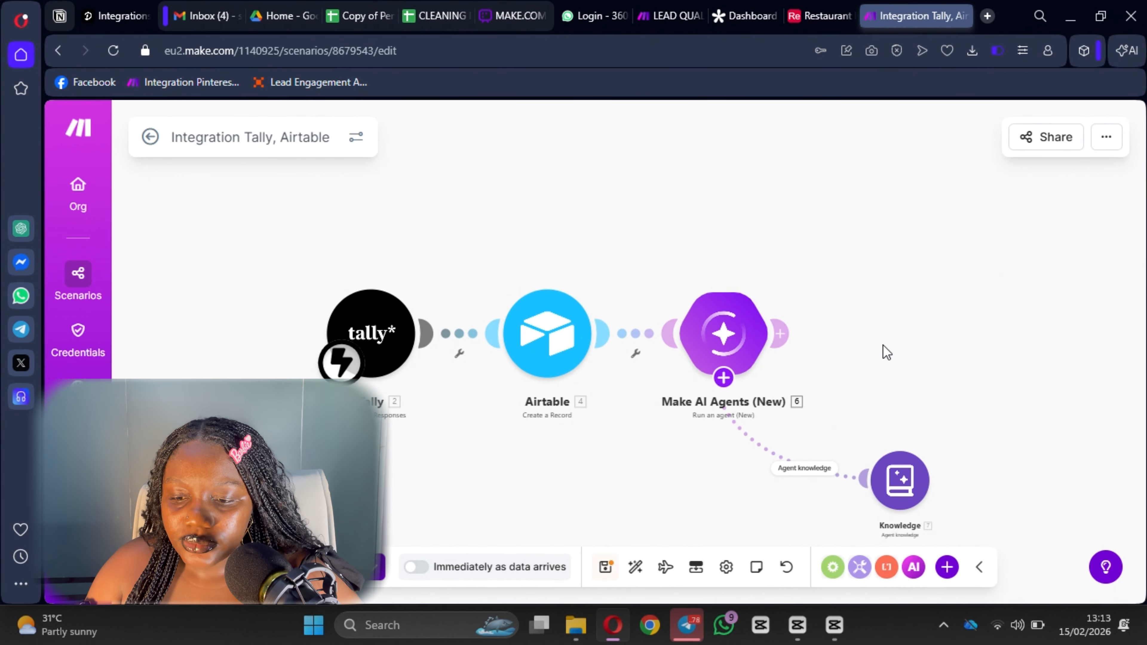
{"action": "left_click_drag", "start_coordinate": [882, 346], "coordinate": [733, 307]}
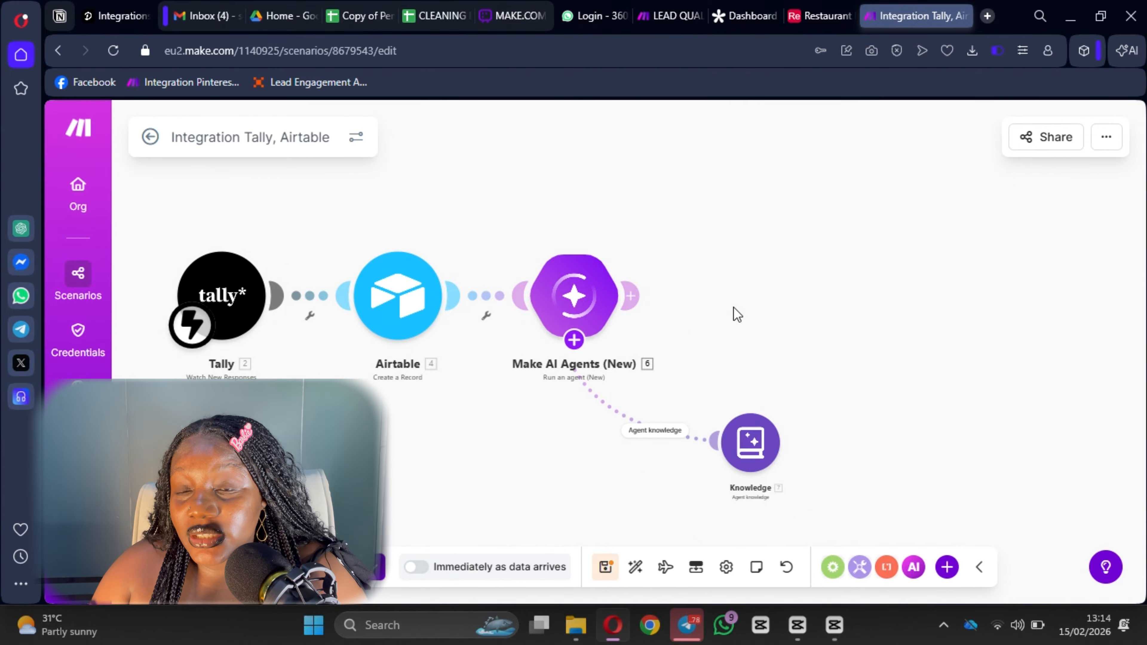
{"action": "left_click", "coordinate": [574, 339]}
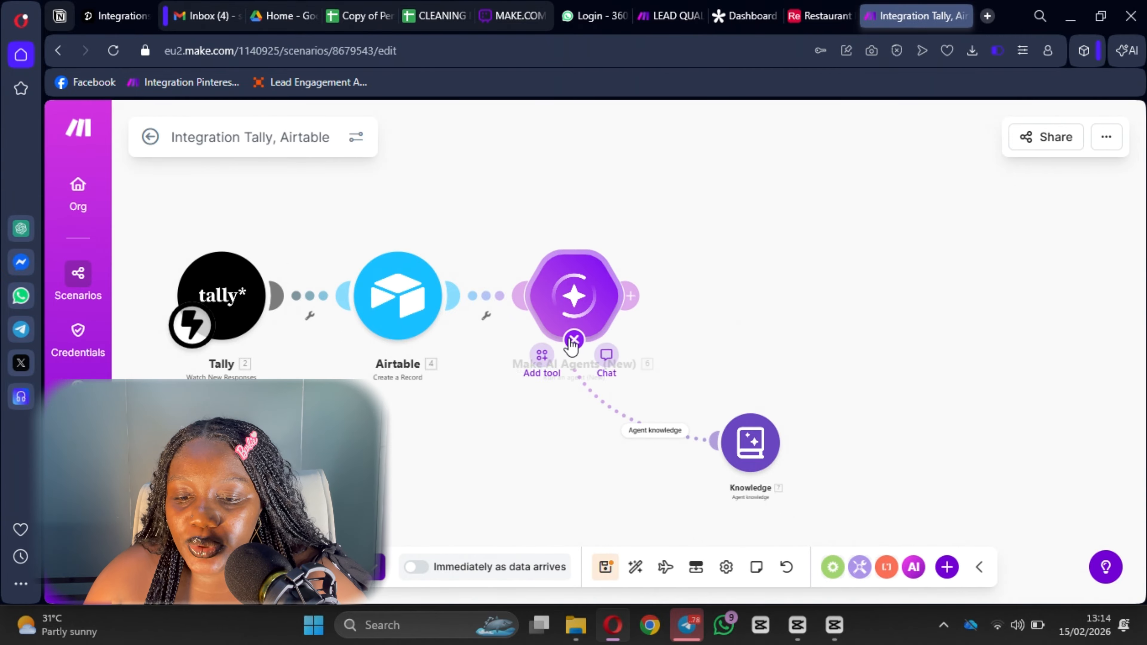
{"action": "left_click", "coordinate": [538, 356]}
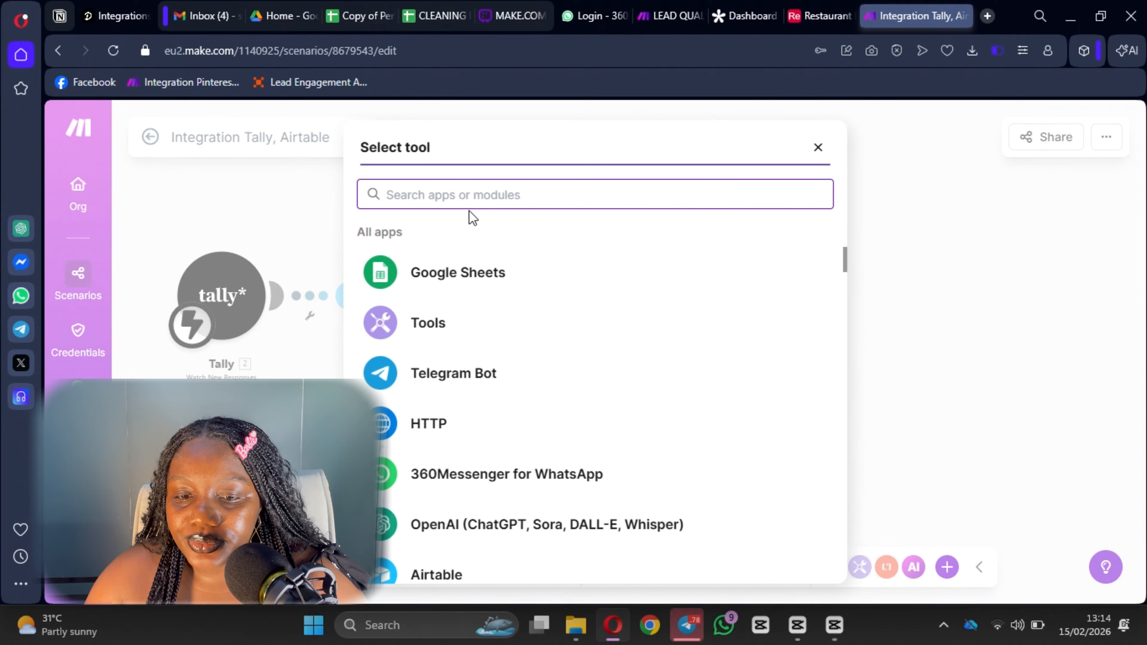
{"action": "type", "text": "make"}
{"action": "key", "text": "BackSpace"}
{"action": "key", "text": "BackSpace"}
{"action": "key", "text": "BackSpace"}
{"action": "key", "text": "BackSpace"}
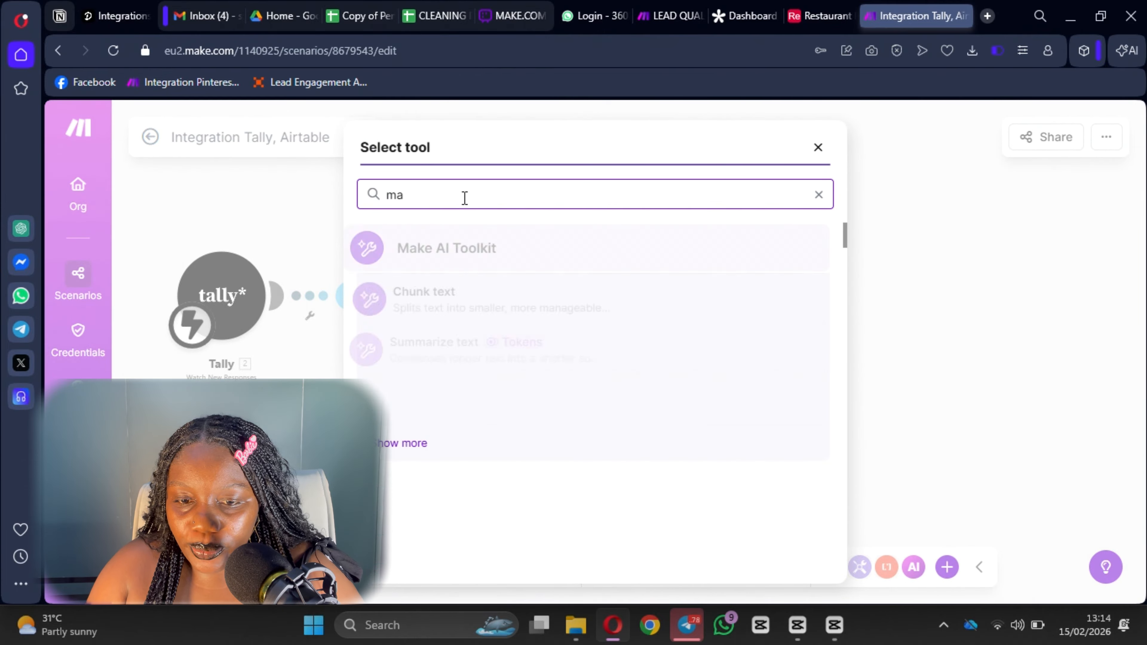
{"action": "type", "text": "make ia"}
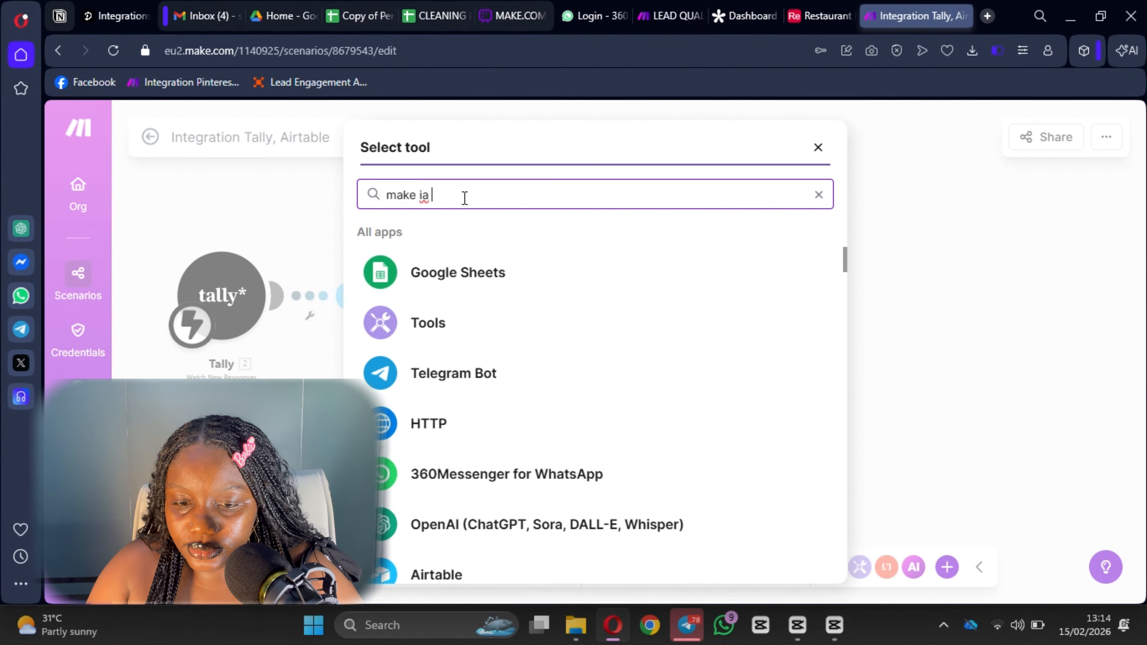
{"action": "key", "text": "BackSpace"}
{"action": "key", "text": "BackSpace"}
{"action": "key", "text": "BackSpace"}
{"action": "type", "text": "ai wen"}
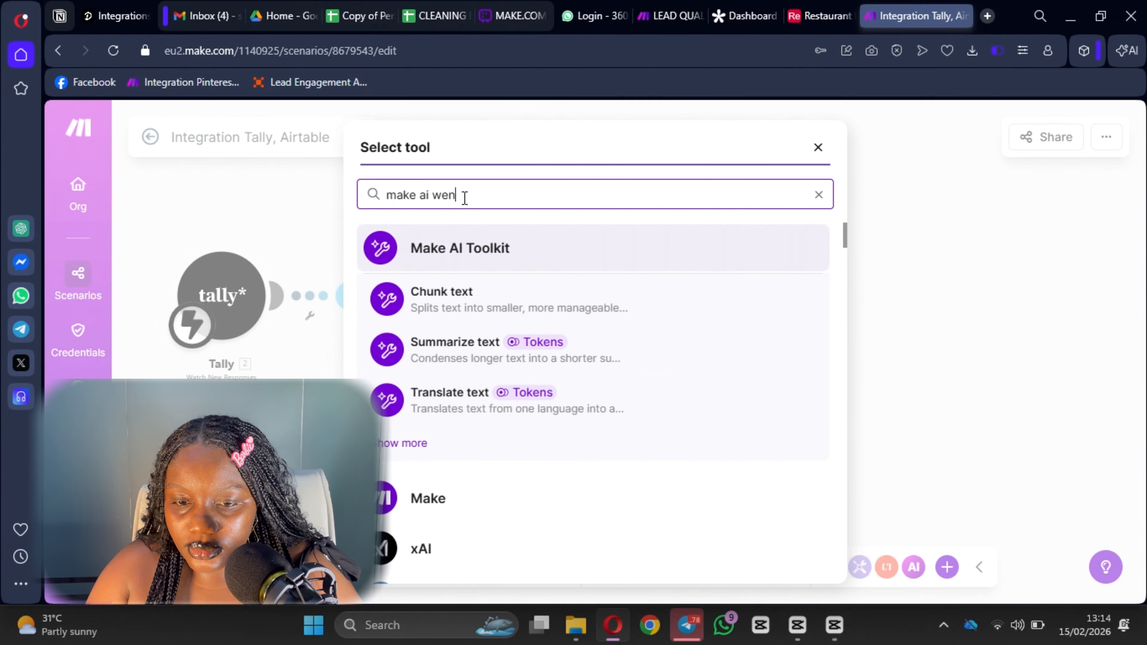
{"action": "key", "text": "BackSpace"}
{"action": "type", "text": "b"}
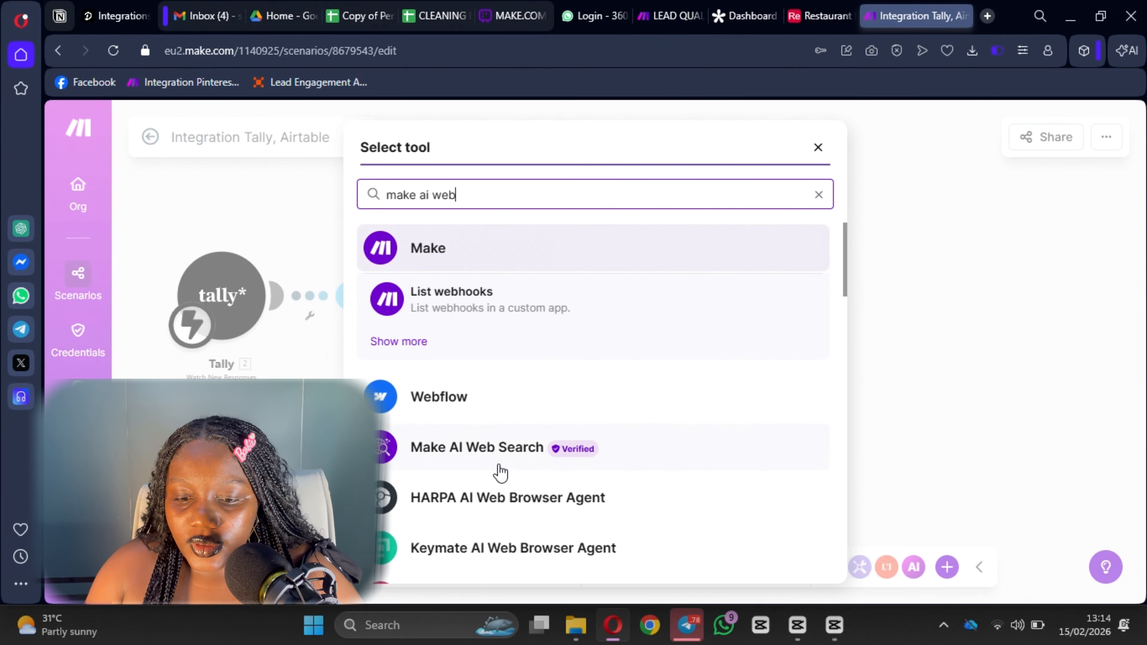
{"action": "left_click", "coordinate": [488, 463]}
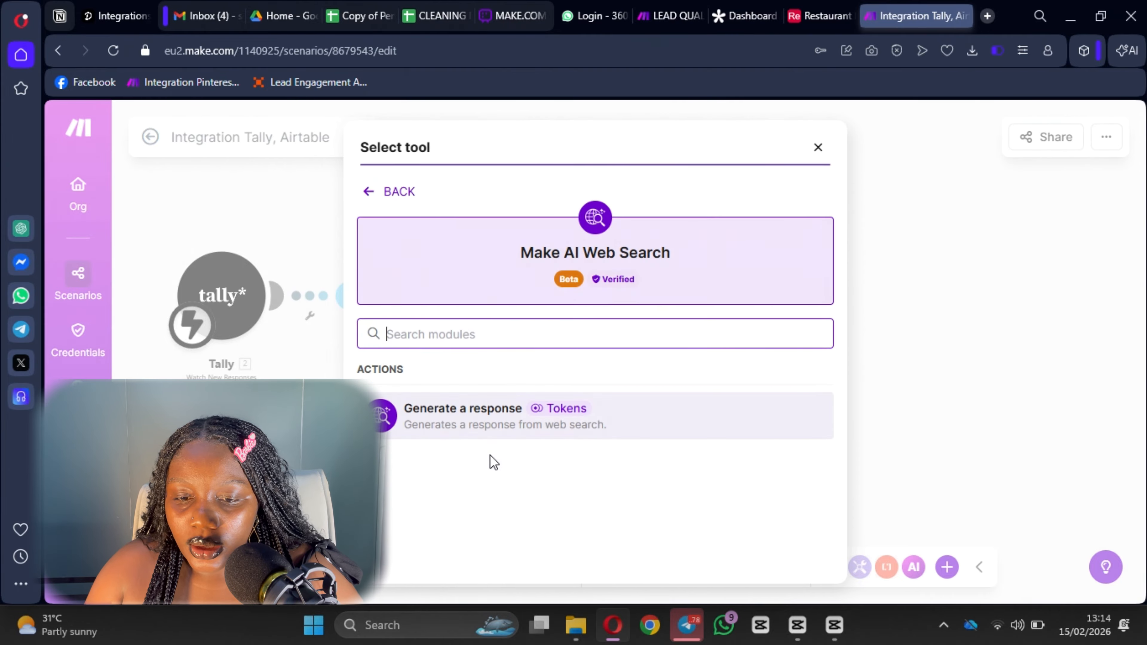
{"action": "left_click", "coordinate": [491, 425]}
{"action": "scroll", "coordinate": [507, 363], "scroll_direction": "down", "scroll_amount": 1}
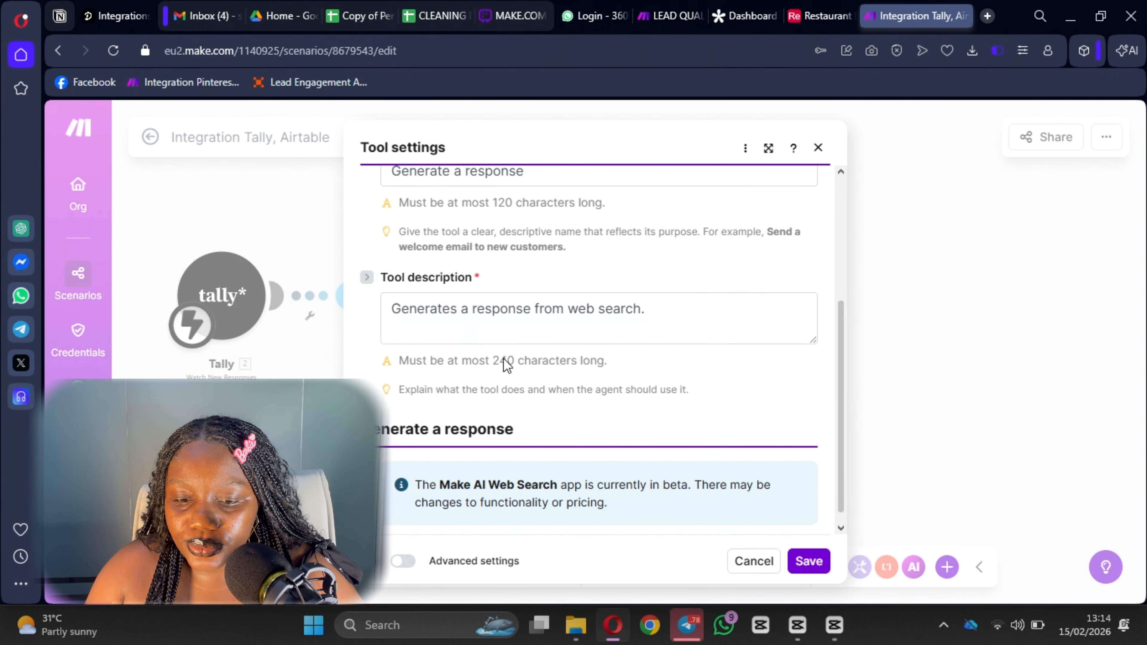
{"action": "scroll", "coordinate": [507, 364], "scroll_direction": "down", "scroll_amount": 4}
{"action": "scroll", "coordinate": [512, 407], "scroll_direction": "up", "scroll_amount": 5}
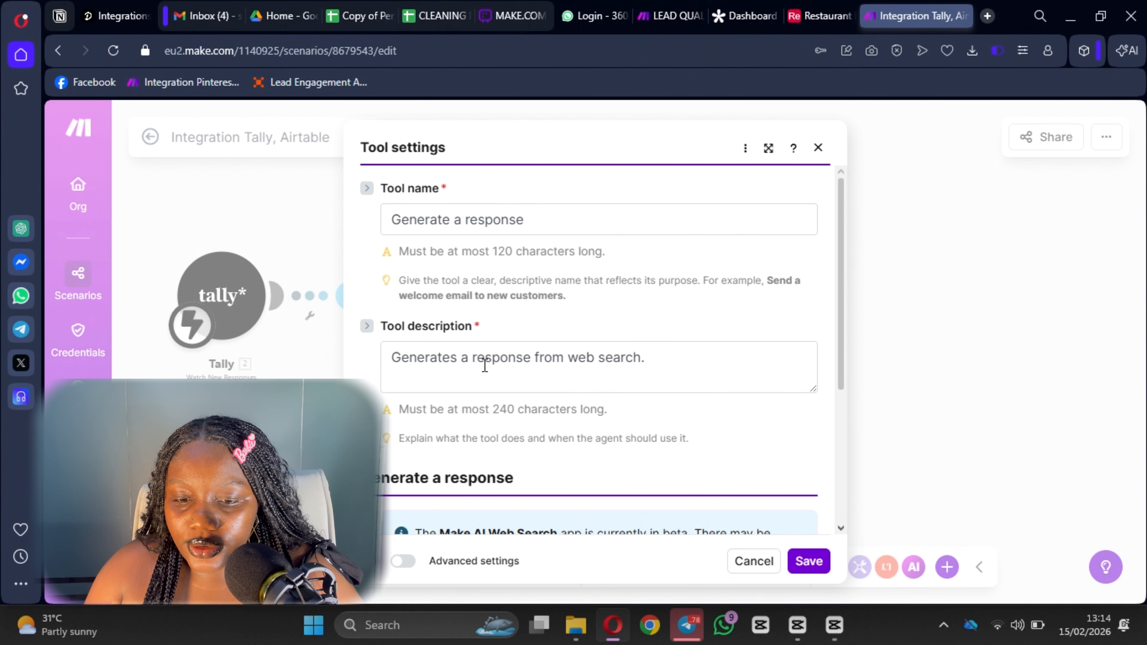
{"action": "scroll", "coordinate": [510, 373], "scroll_direction": "down", "scroll_amount": 5}
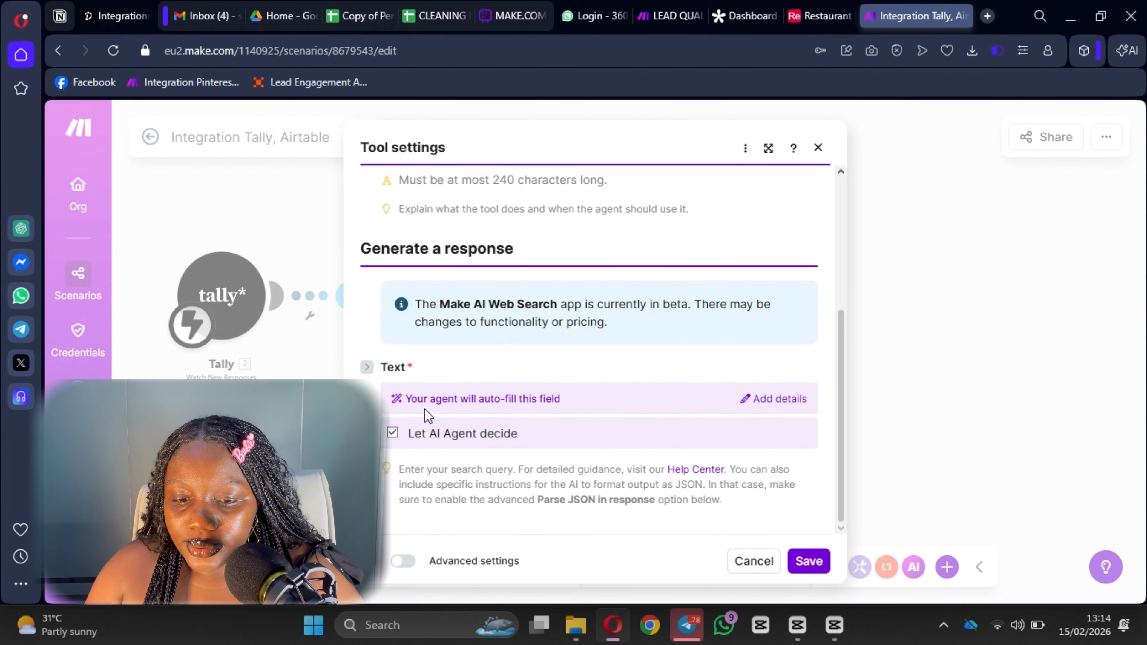
{"action": "left_click", "coordinate": [393, 433]}
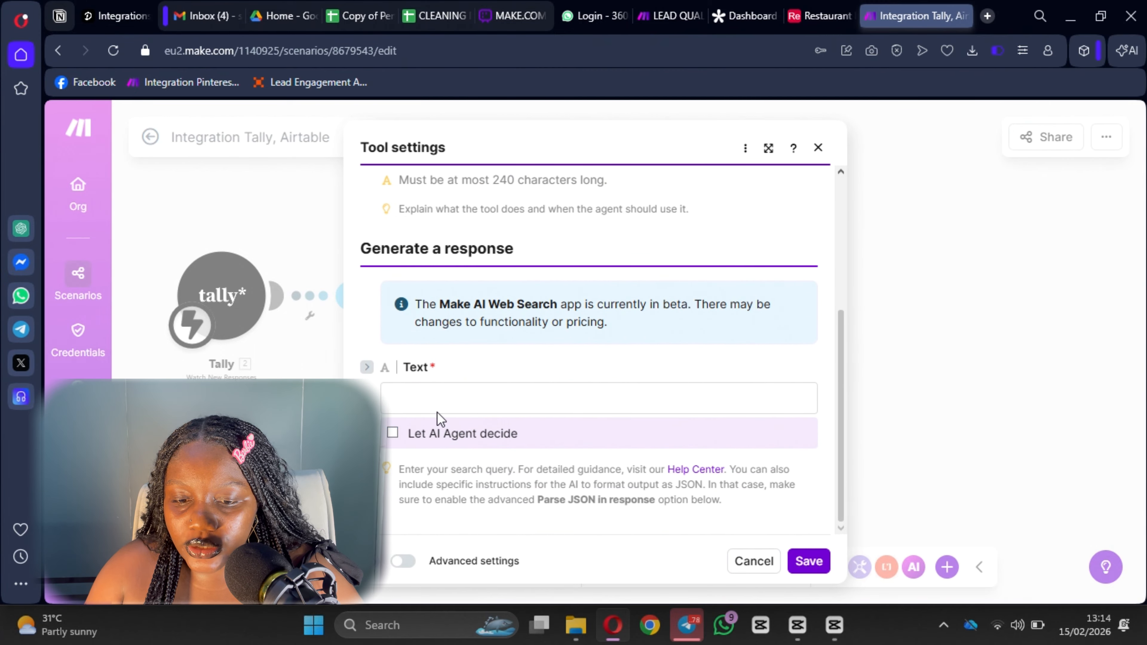
{"action": "left_click", "coordinate": [436, 401]}
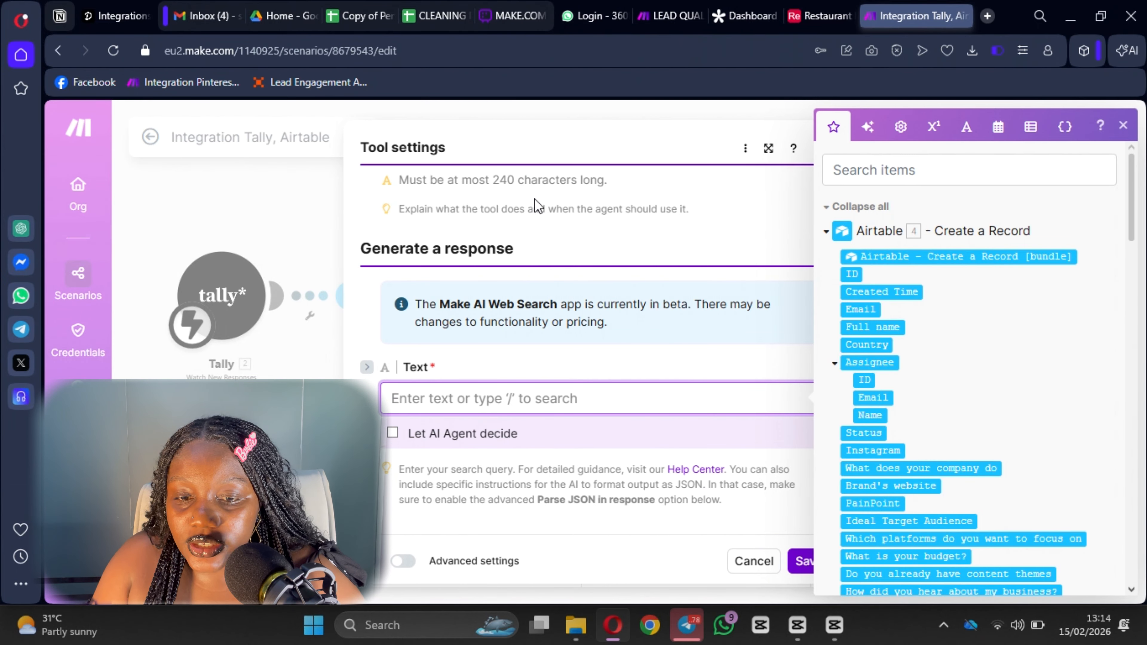
{"action": "scroll", "coordinate": [535, 206], "scroll_direction": "up", "scroll_amount": 5}
{"action": "left_click", "coordinate": [751, 131]}
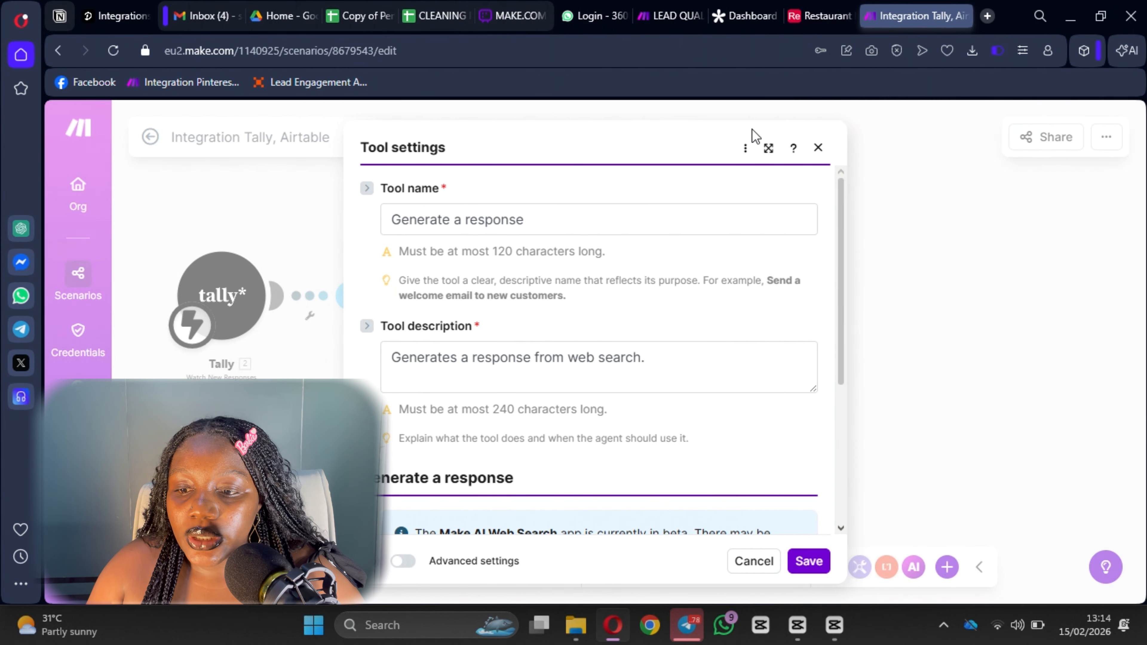
{"action": "left_click", "coordinate": [818, 148]}
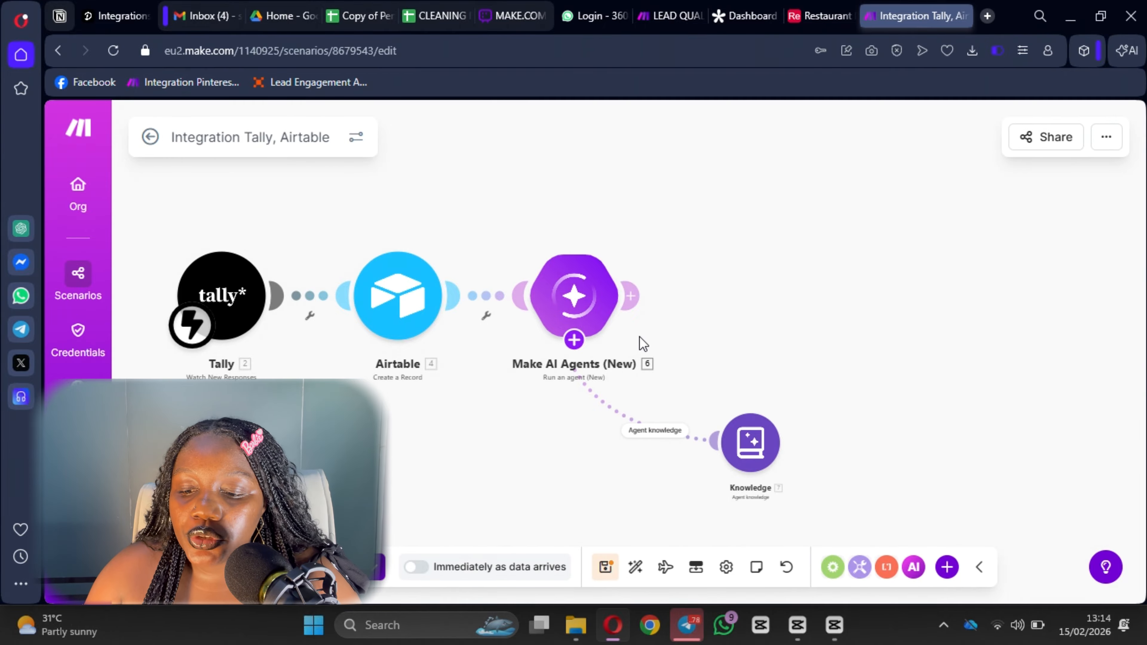
Review the AI agent's Instructions, then start adding a module after the agent.
{"action": "scroll", "coordinate": [724, 344], "scroll_direction": "down", "scroll_amount": 1}
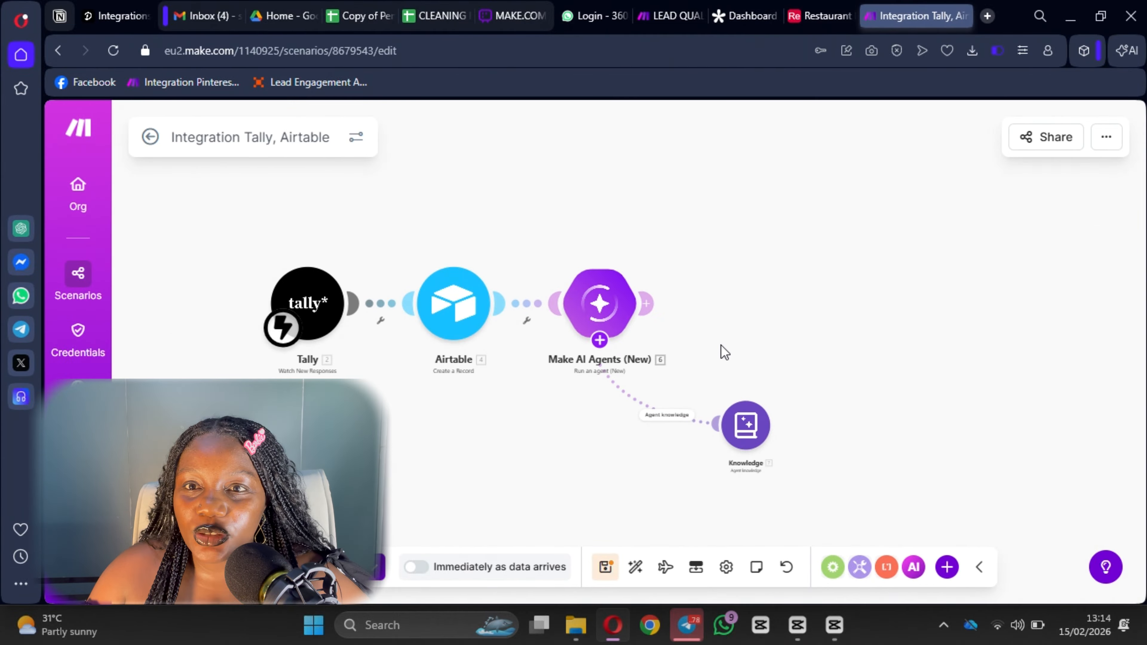
{"action": "left_click_drag", "start_coordinate": [724, 352], "coordinate": [658, 344]}
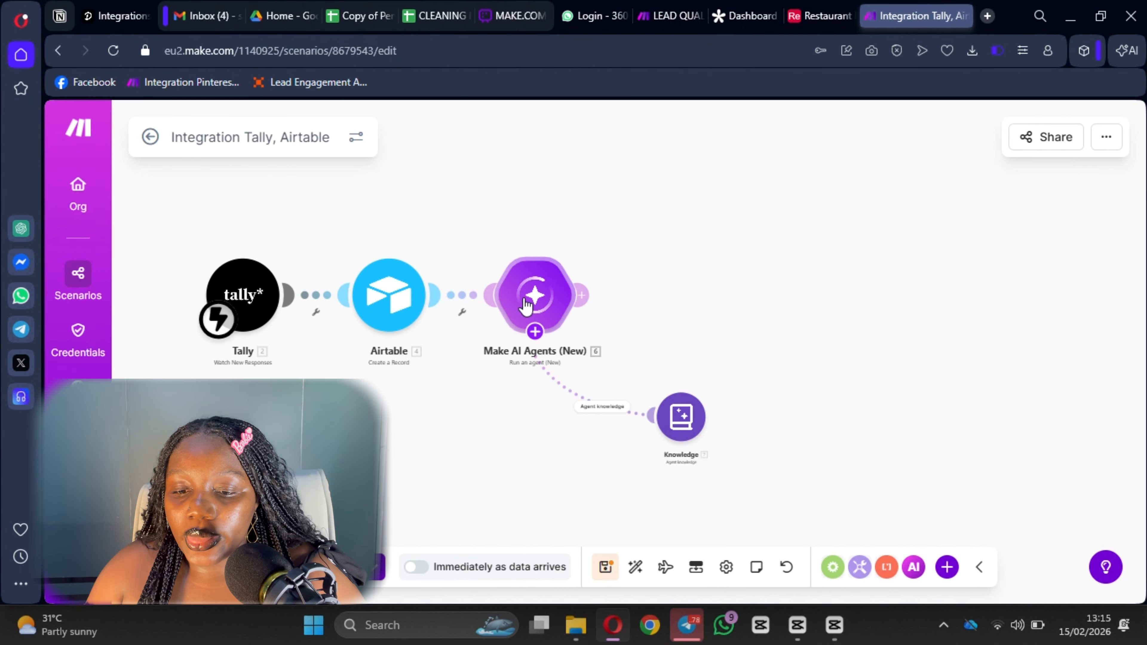
{"action": "left_click", "coordinate": [533, 296]}
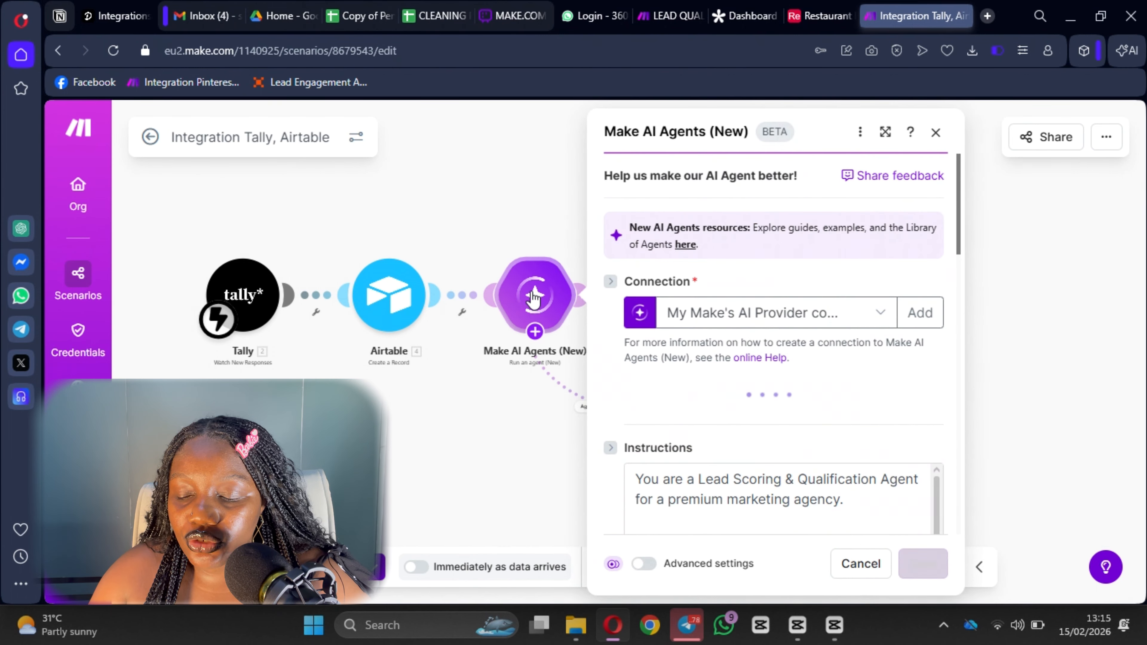
{"action": "scroll", "coordinate": [759, 396], "scroll_direction": "down", "scroll_amount": 5}
{"action": "scroll", "coordinate": [670, 422], "scroll_direction": "down", "scroll_amount": 2}
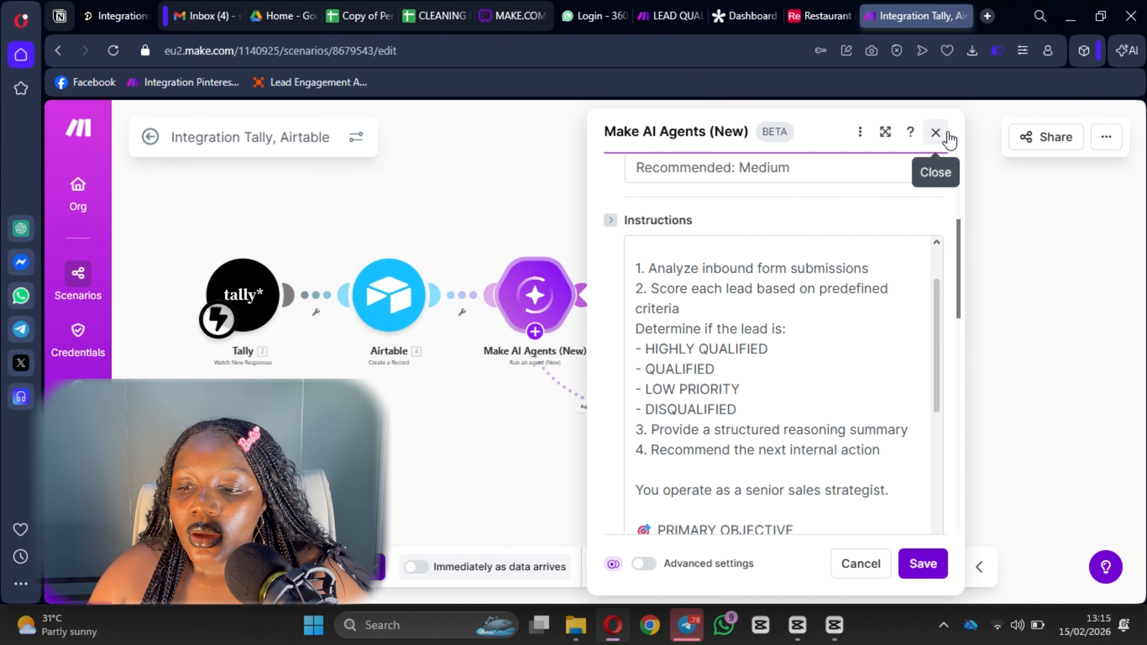
{"action": "left_click", "coordinate": [934, 133]}
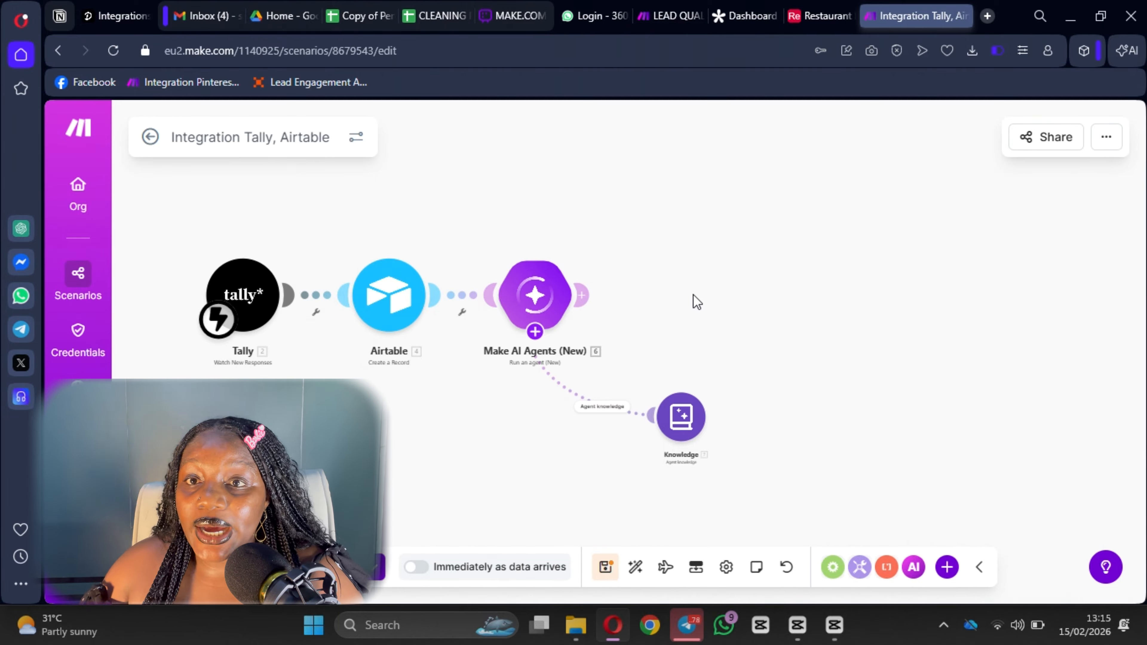
{"action": "left_click", "coordinate": [584, 296]}
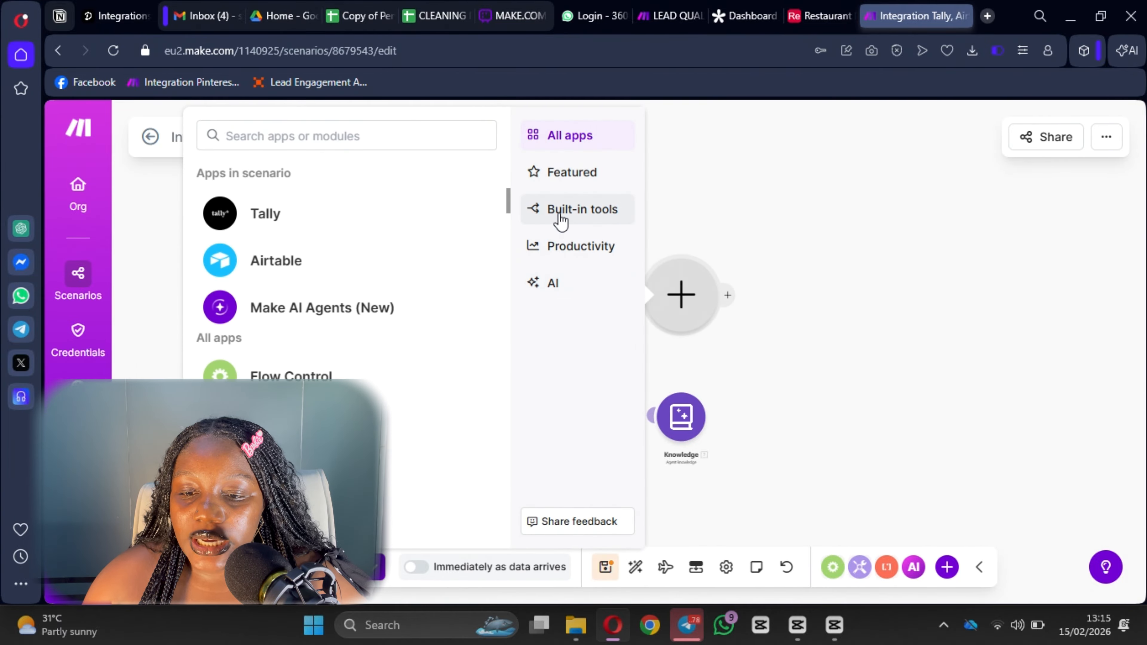
Add a Flow Control Router after the AI agent.
{"action": "left_click", "coordinate": [561, 222]}
{"action": "left_click", "coordinate": [314, 216]}
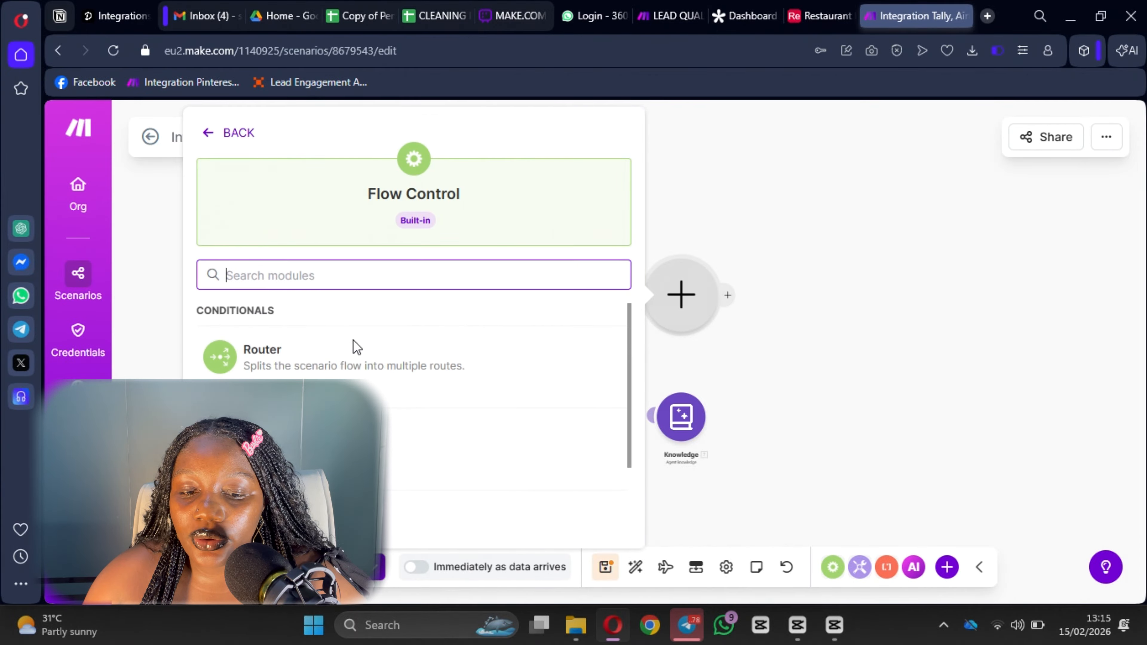
{"action": "left_click", "coordinate": [356, 348]}
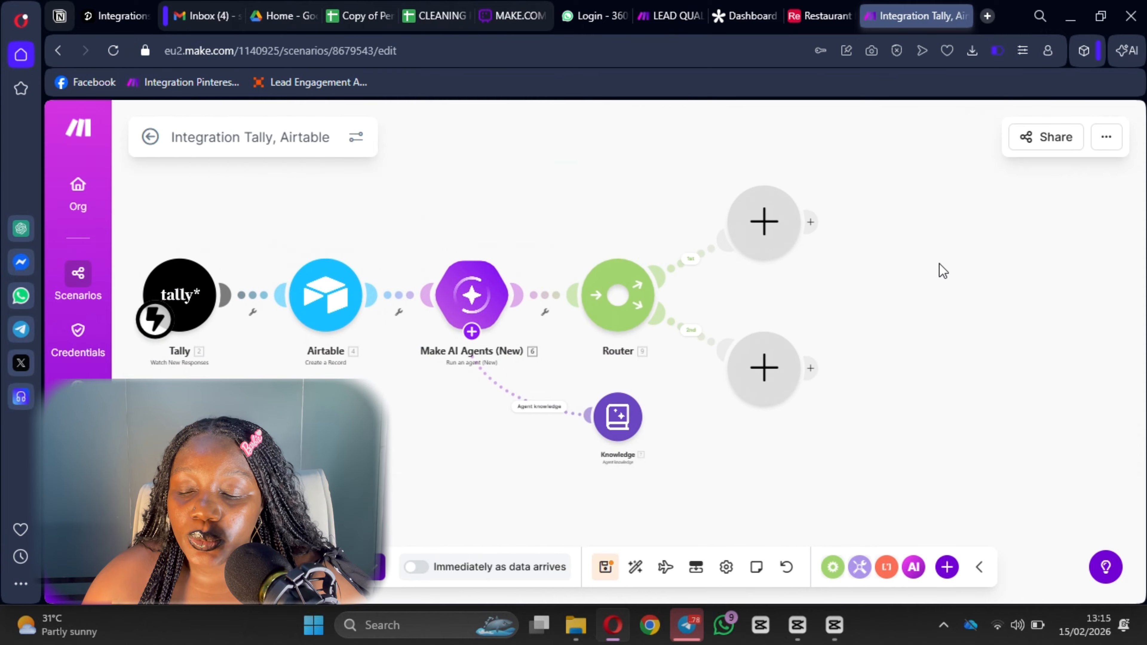
Review the AI agent's settings once more and close them.
{"action": "left_click", "coordinate": [483, 303]}
{"action": "scroll", "coordinate": [738, 311], "scroll_direction": "down", "scroll_amount": 6}
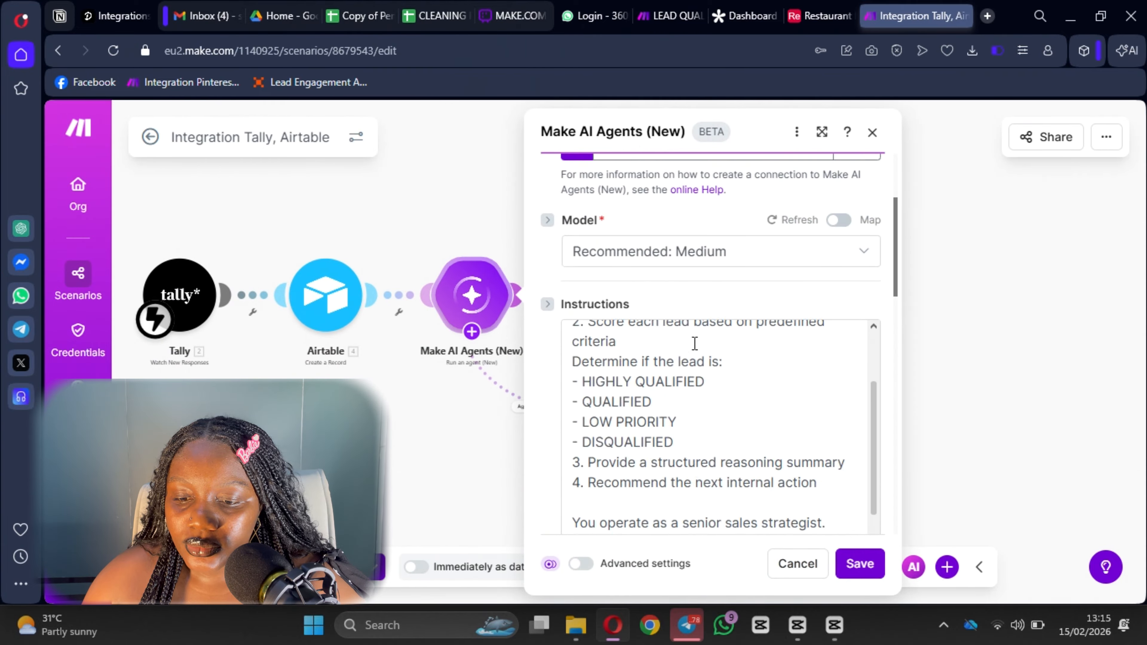
{"action": "scroll", "coordinate": [697, 388], "scroll_direction": "up", "scroll_amount": 4}
{"action": "scroll", "coordinate": [698, 407], "scroll_direction": "down", "scroll_amount": 2}
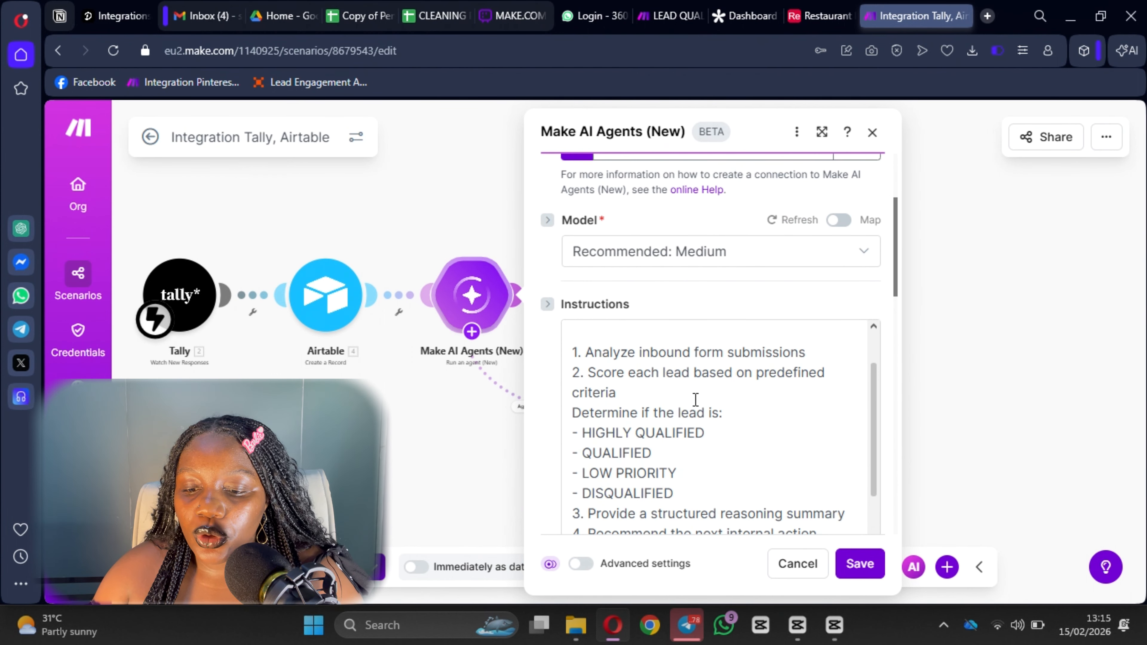
{"action": "scroll", "coordinate": [695, 406], "scroll_direction": "down", "scroll_amount": 4}
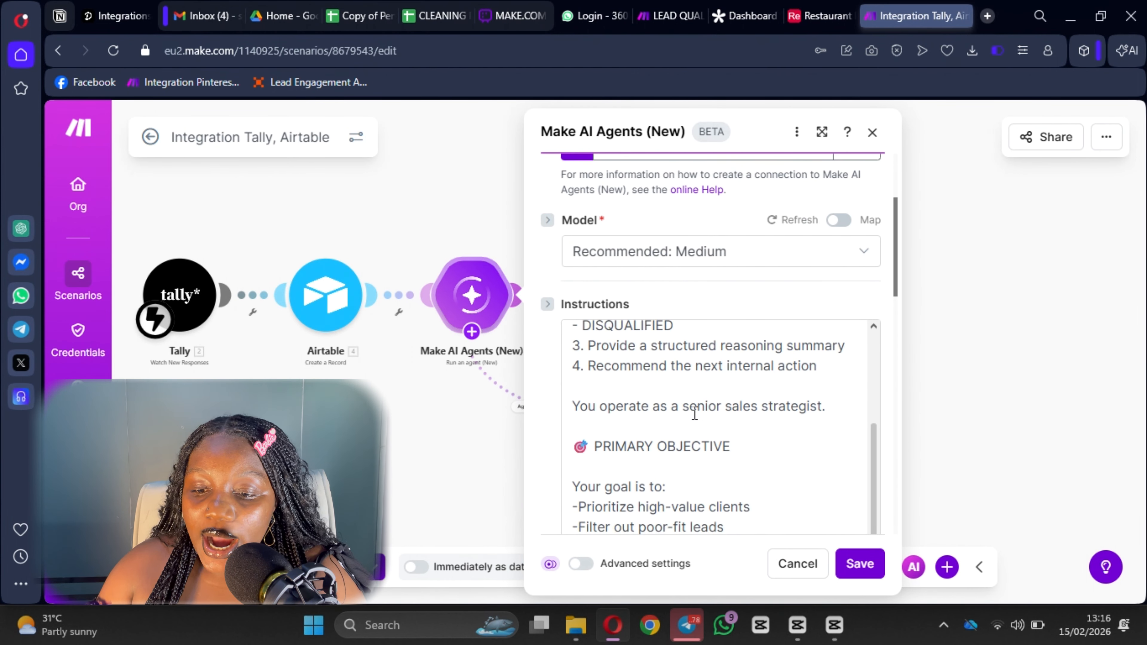
{"action": "scroll", "coordinate": [694, 411], "scroll_direction": "up", "scroll_amount": 2}
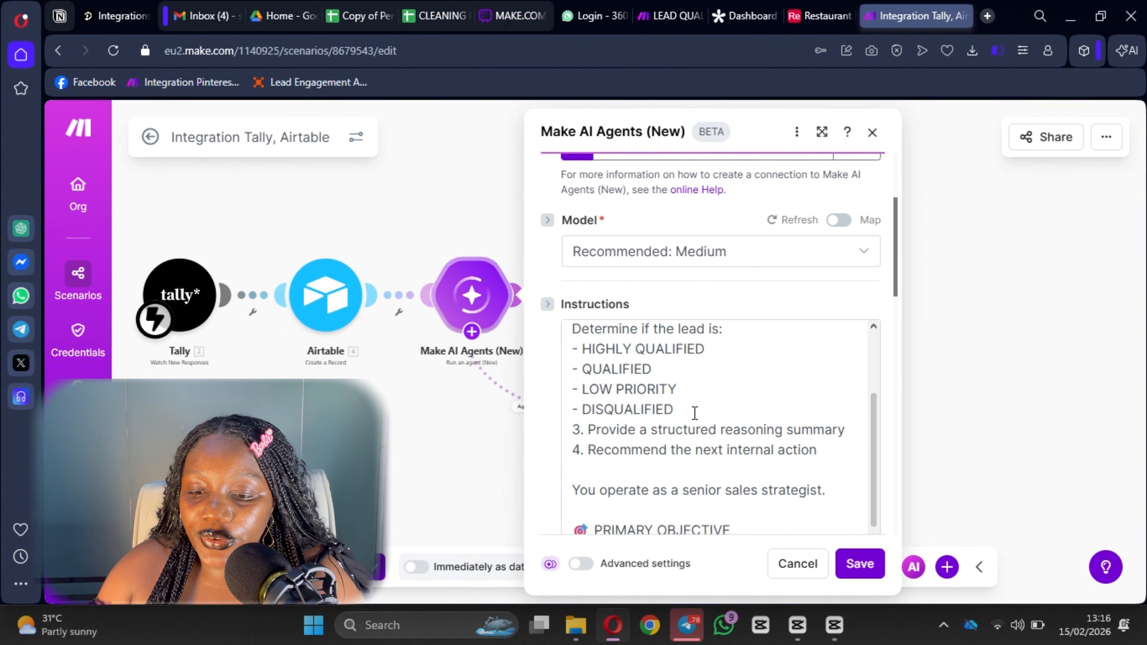
{"action": "left_click", "coordinate": [872, 133]}
Label the router's first route filter QUALIFIED.
{"action": "left_click", "coordinate": [693, 269]}
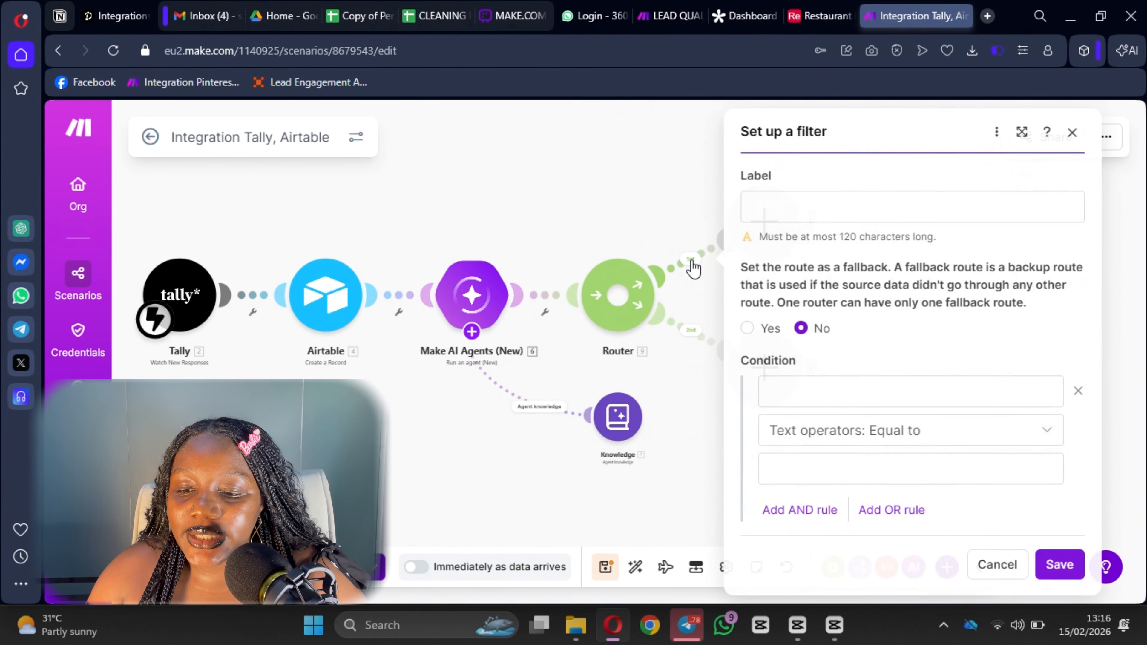
{"action": "left_click", "coordinate": [838, 211]}
{"action": "type", "text": "qual"}
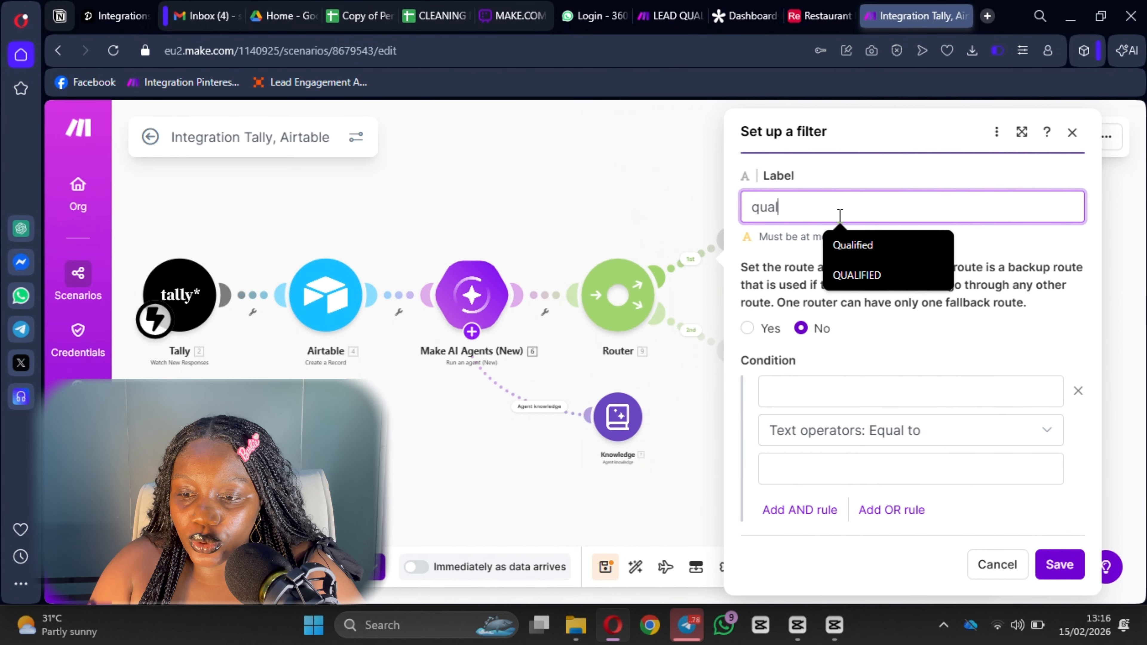
{"action": "left_click", "coordinate": [888, 277]}
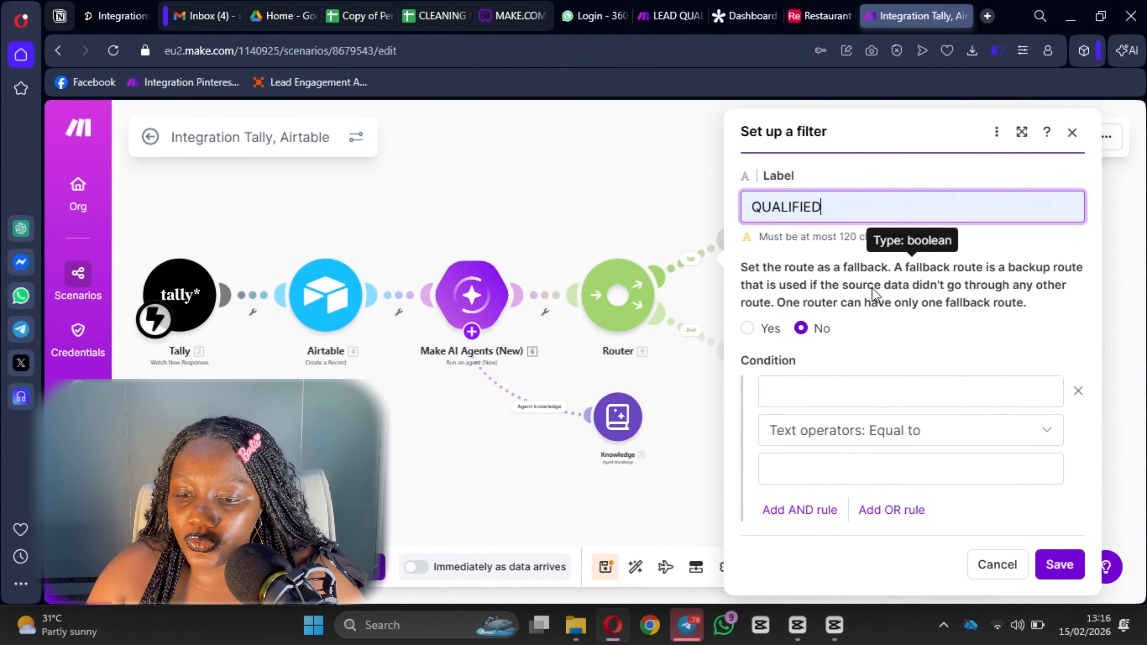
Set the condition: 6. Response contains (case insensitive) HIGHLY QUALIFIED.
{"action": "left_click", "coordinate": [846, 396]}
{"action": "left_click", "coordinate": [486, 302]}
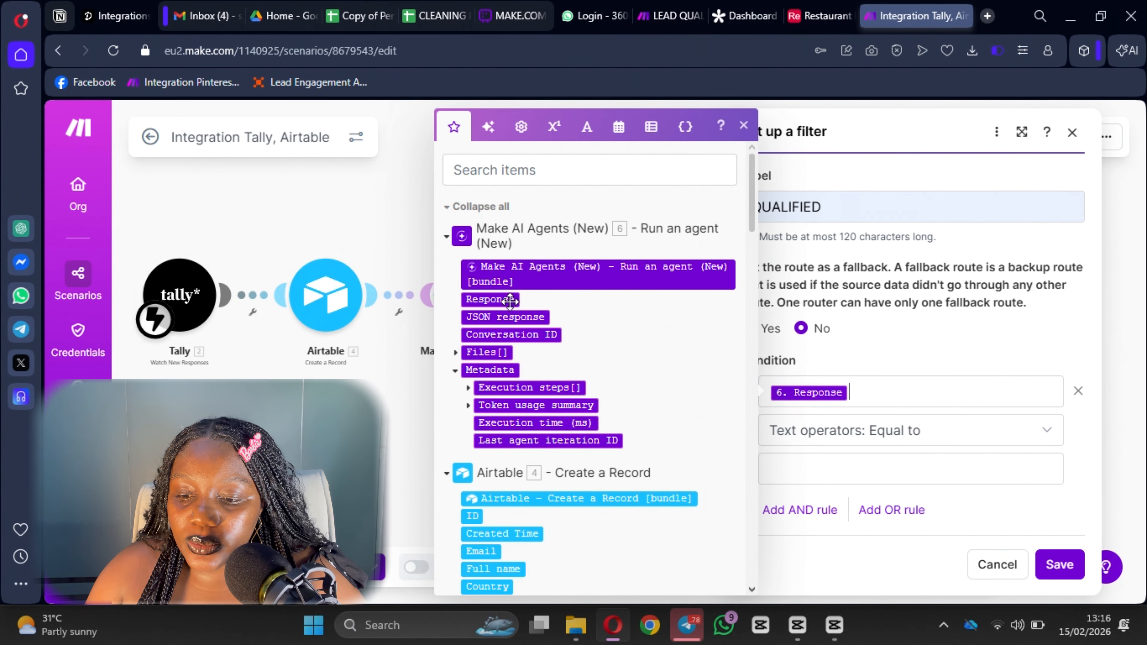
{"action": "left_click", "coordinate": [866, 432]}
{"action": "scroll", "coordinate": [853, 345], "scroll_direction": "down", "scroll_amount": 3}
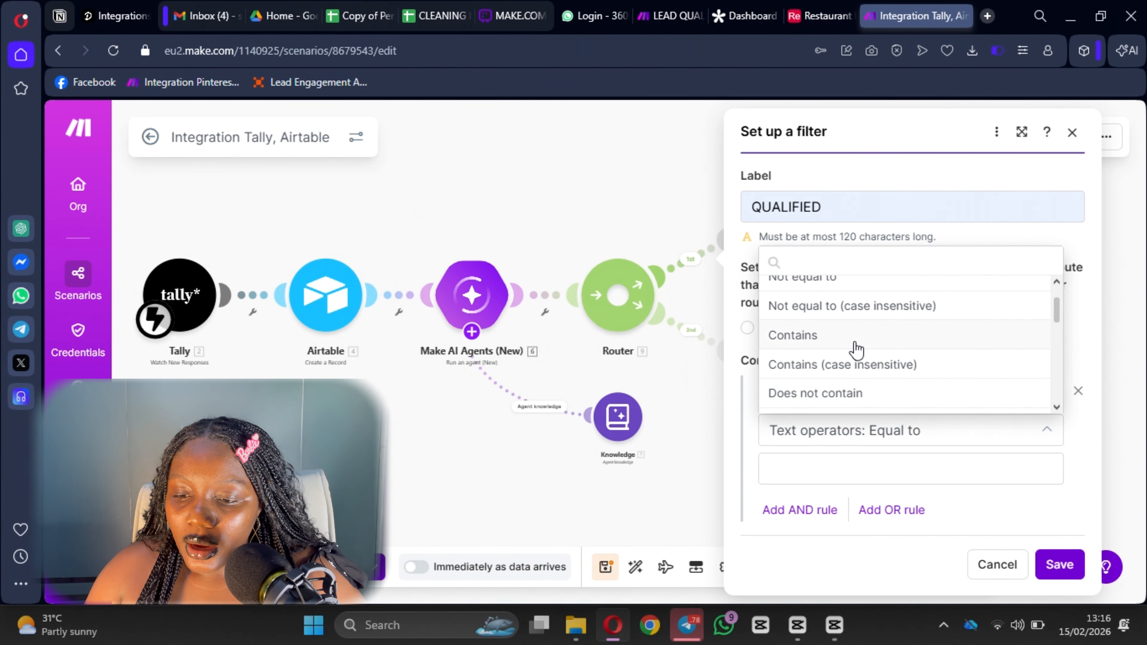
{"action": "scroll", "coordinate": [853, 354], "scroll_direction": "up", "scroll_amount": 2}
{"action": "scroll", "coordinate": [845, 357], "scroll_direction": "down", "scroll_amount": 2}
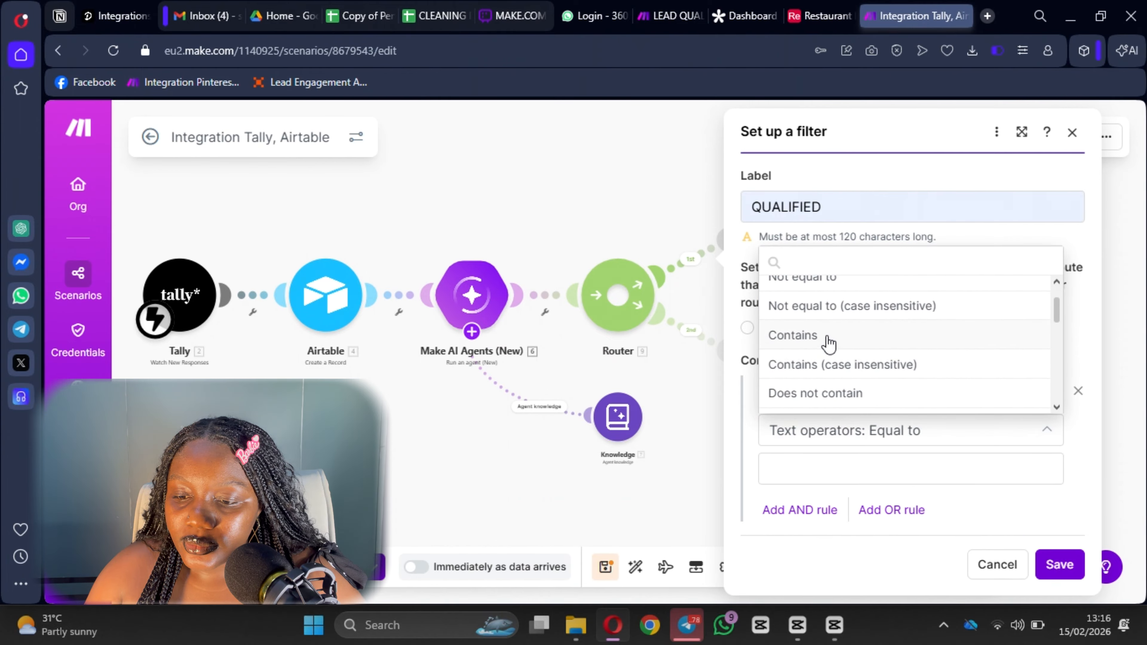
{"action": "left_click", "coordinate": [846, 367]}
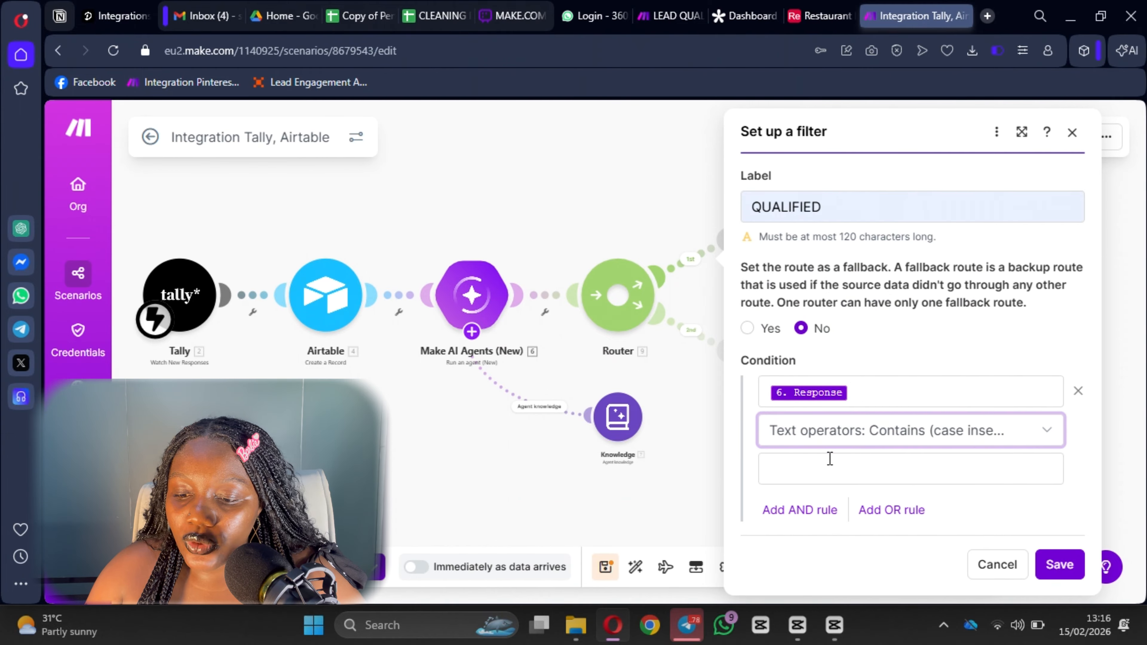
{"action": "left_click", "coordinate": [830, 459]}
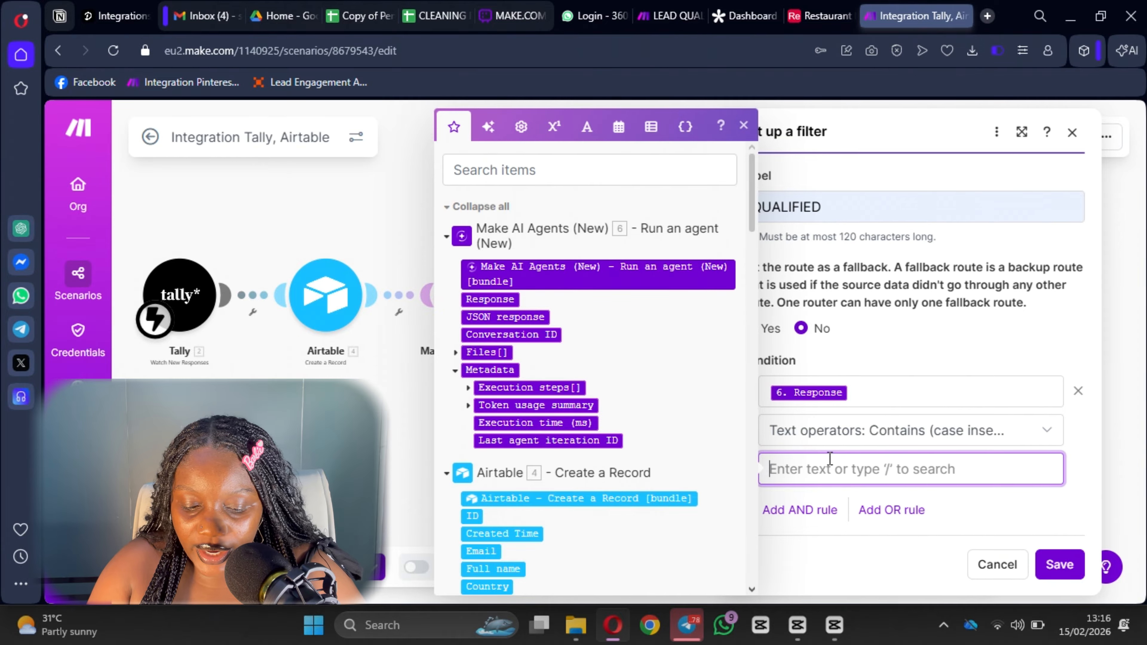
{"action": "type", "text": "Q"}
{"action": "key", "text": "BackSpace"}
{"action": "type", "text": "HOG"}
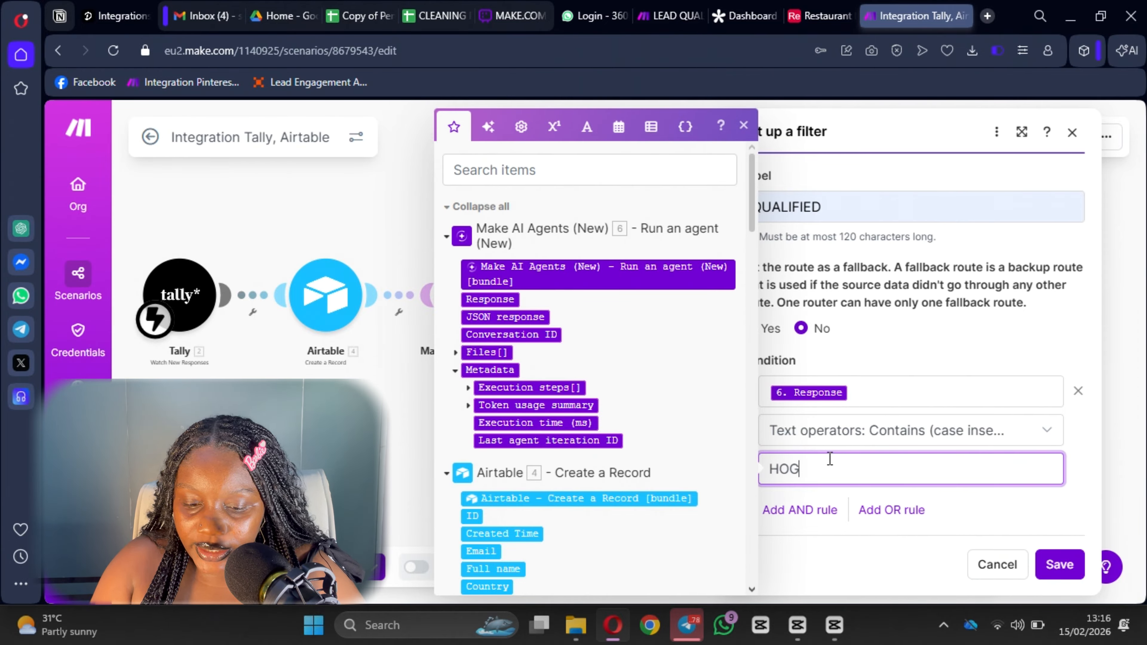
{"action": "key", "text": "BackSpace"}
{"action": "key", "text": "BackSpace"}
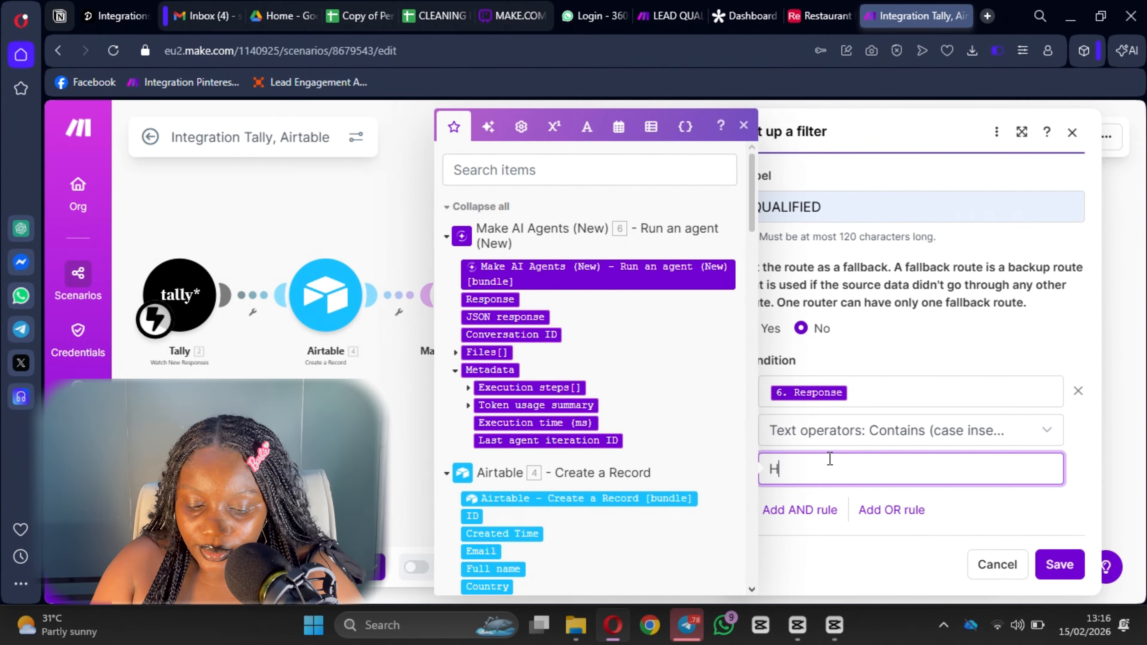
{"action": "key", "text": "BackSpace"}
{"action": "type", "text": "HI"}
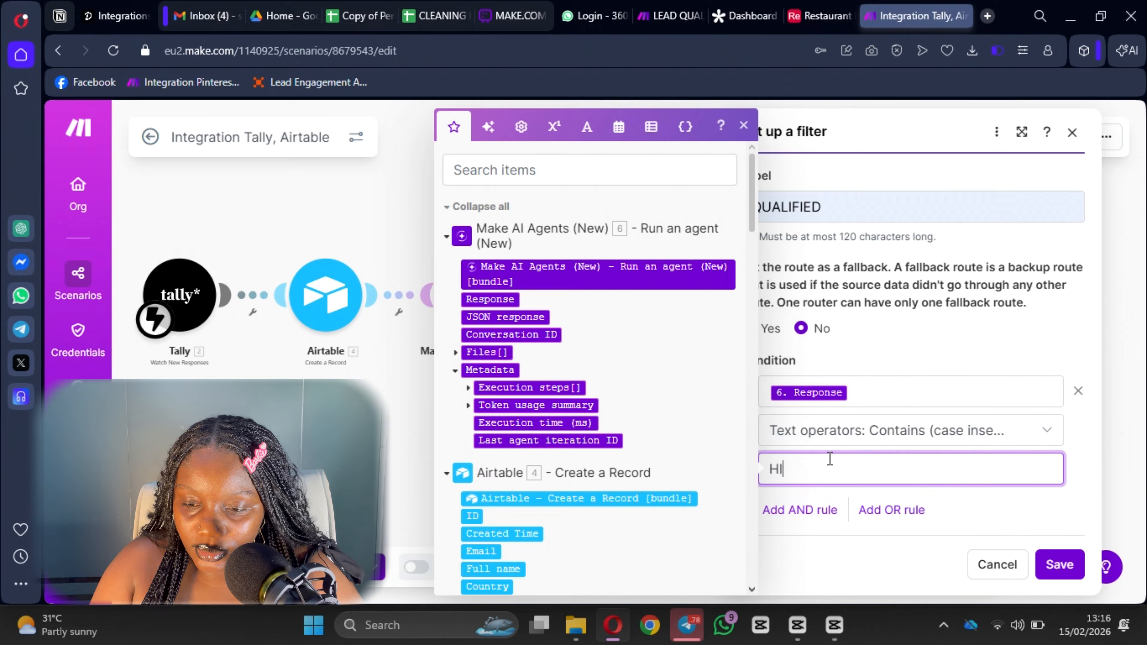
{"action": "type", "text": "GHLY "}
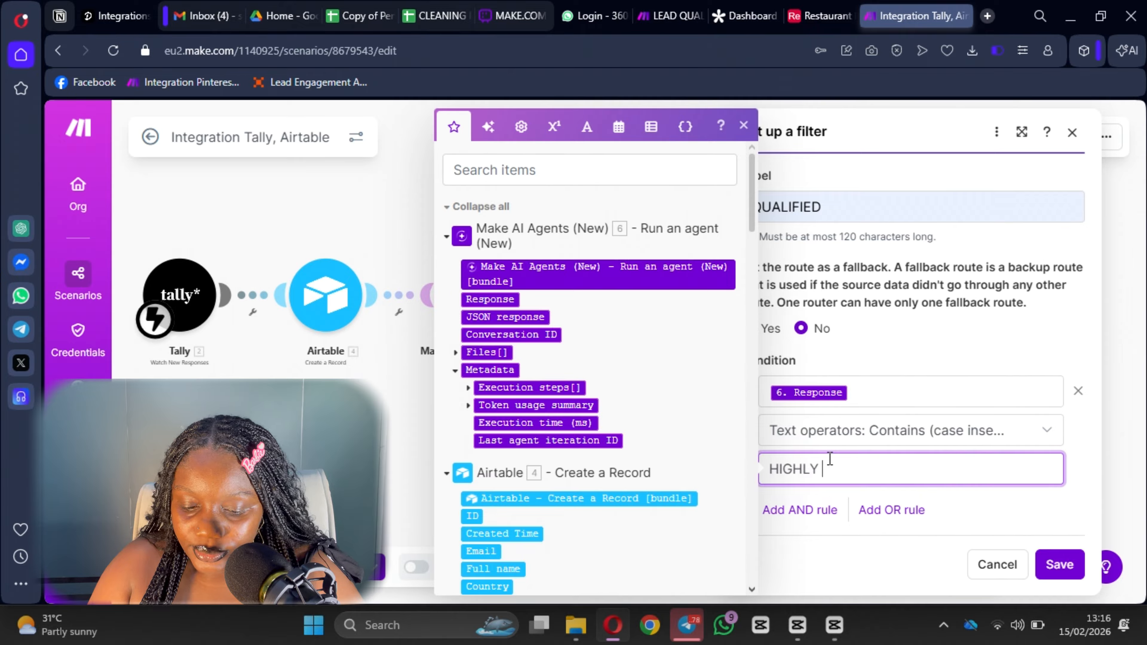
{"action": "type", "text": "QUALIFIED"}
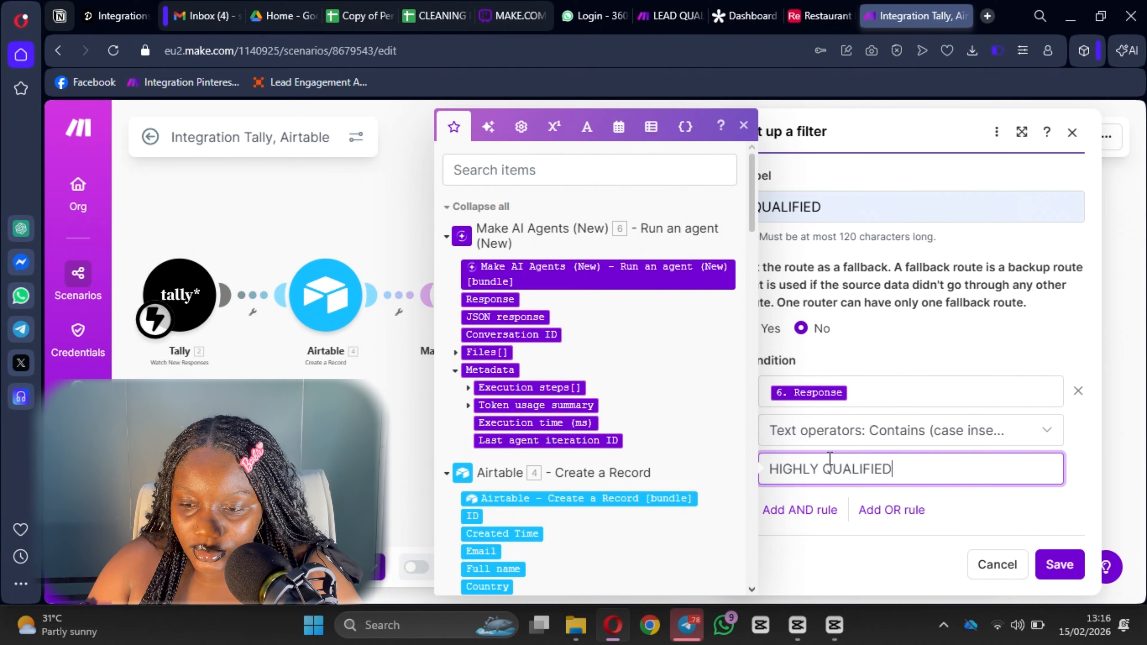
Add an OR rule: 6. Response contains (case insensitive) QUALIFIED.
{"action": "left_click", "coordinate": [872, 509]}
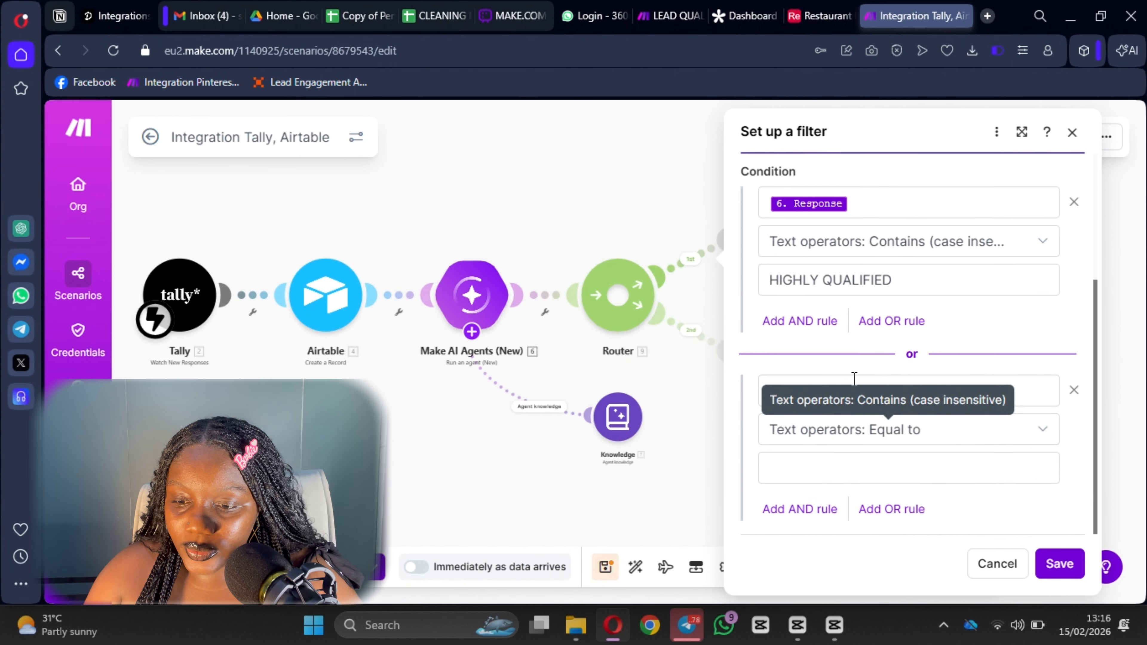
{"action": "left_click", "coordinate": [837, 389]}
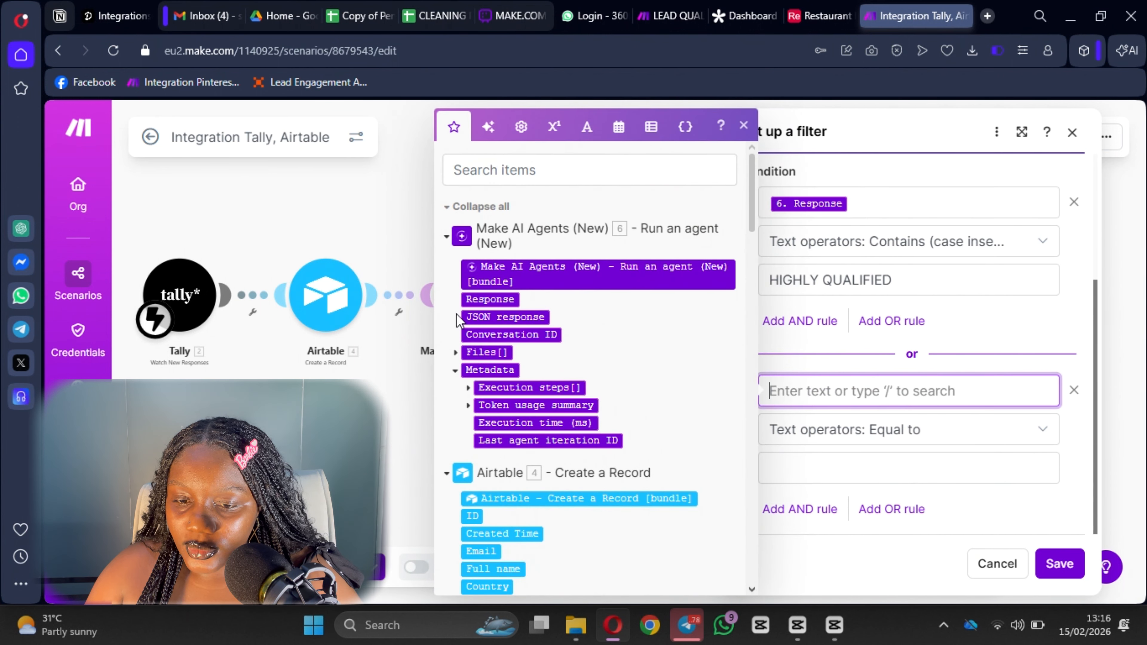
{"action": "left_click", "coordinate": [490, 298]}
{"action": "left_click", "coordinate": [906, 436]}
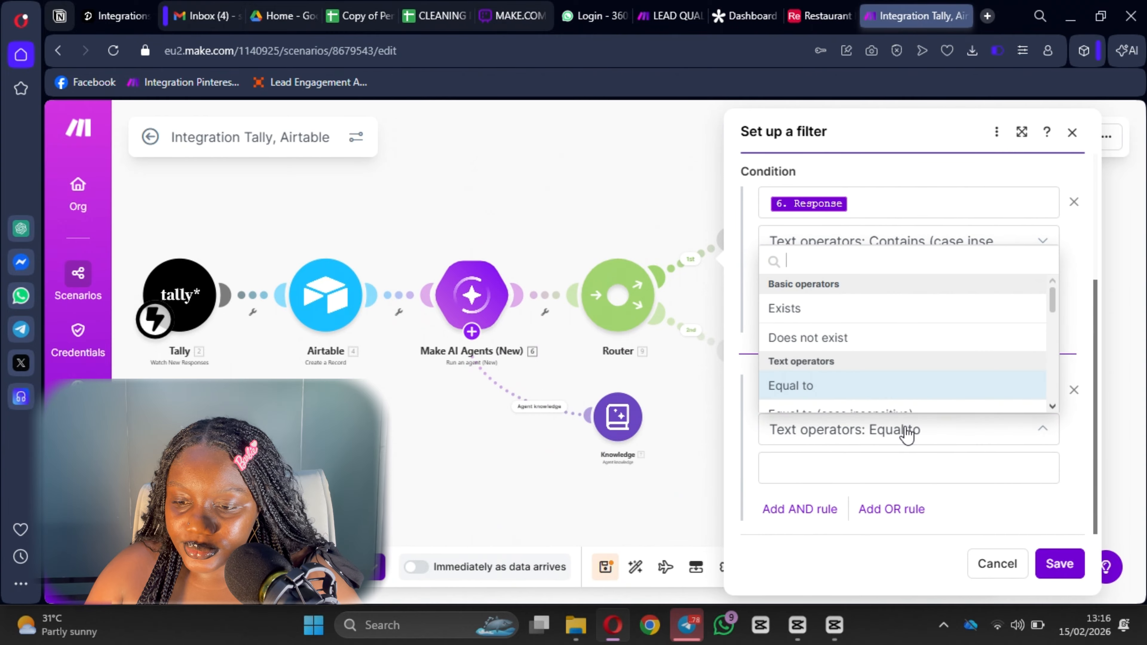
{"action": "scroll", "coordinate": [837, 333], "scroll_direction": "down", "scroll_amount": 5}
{"action": "left_click", "coordinate": [854, 365]}
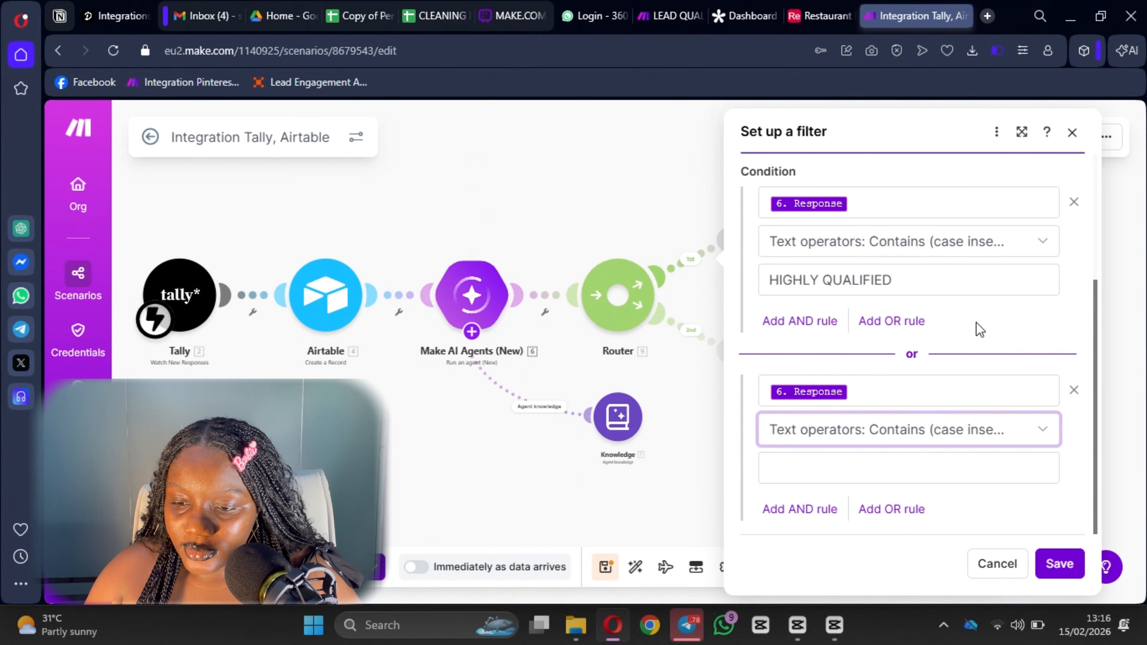
{"action": "left_click", "coordinate": [849, 470]}
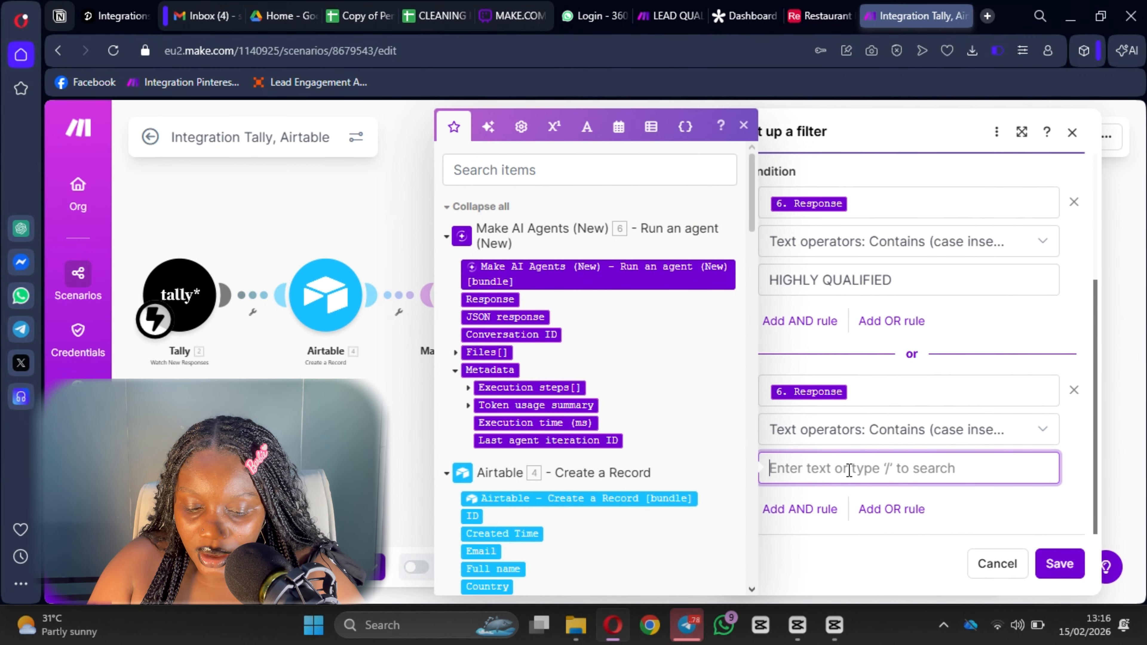
{"action": "type", "text": "QUALIFIED"}
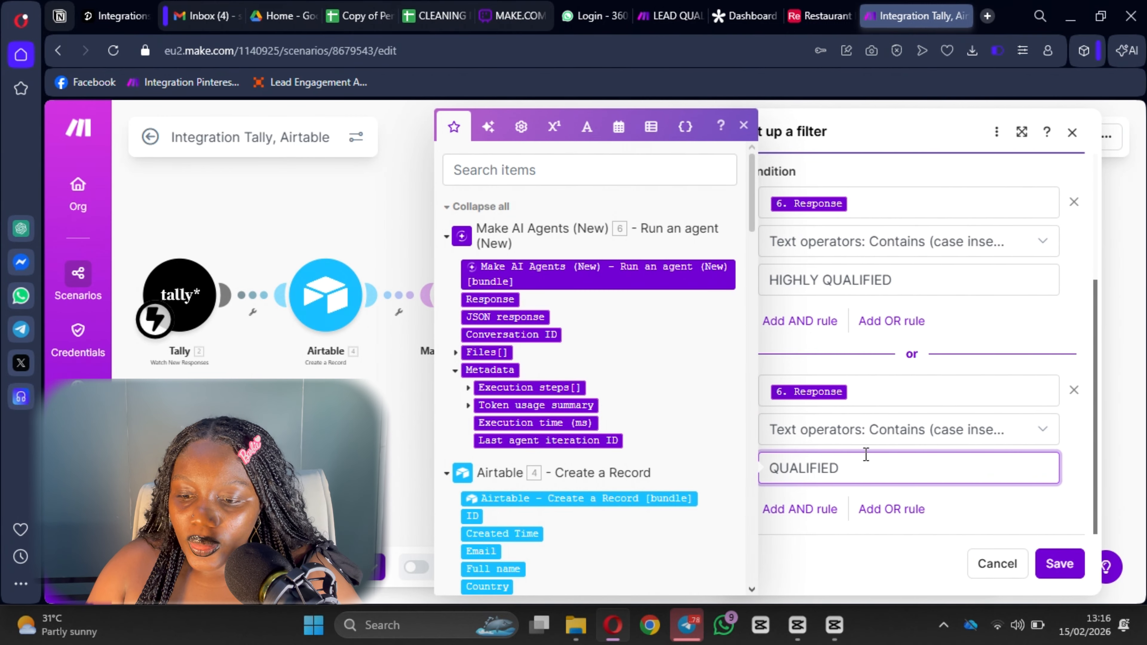
{"action": "scroll", "coordinate": [856, 294], "scroll_direction": "up", "scroll_amount": 2}
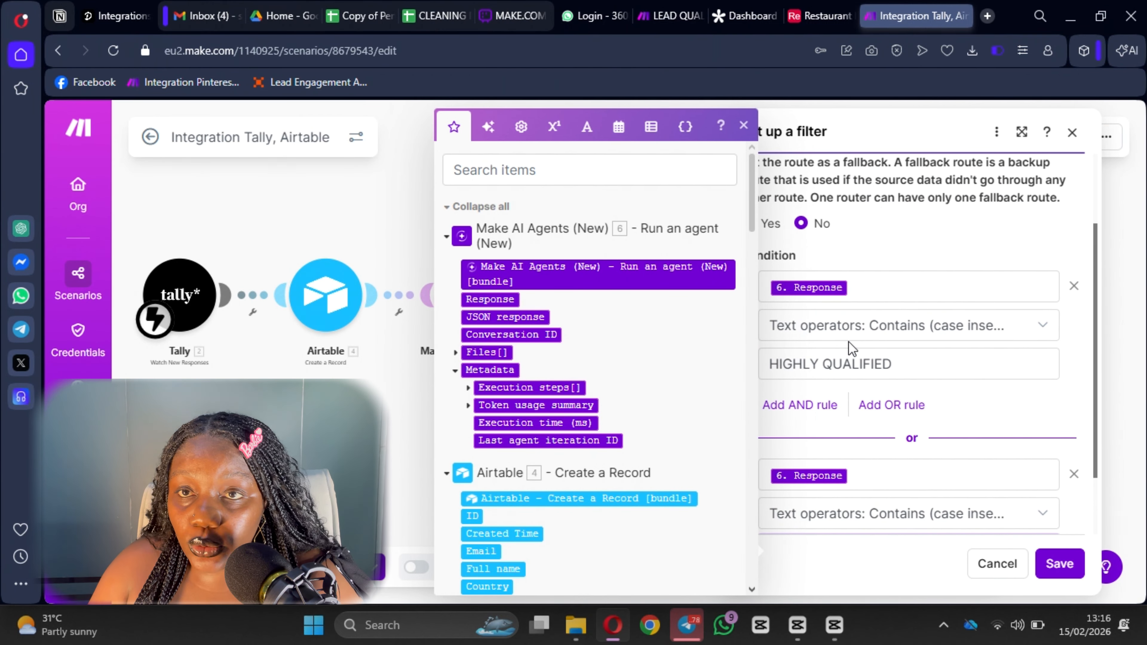
Save the QUALIFIED route filter and the scenario.
{"action": "left_click", "coordinate": [1076, 570]}
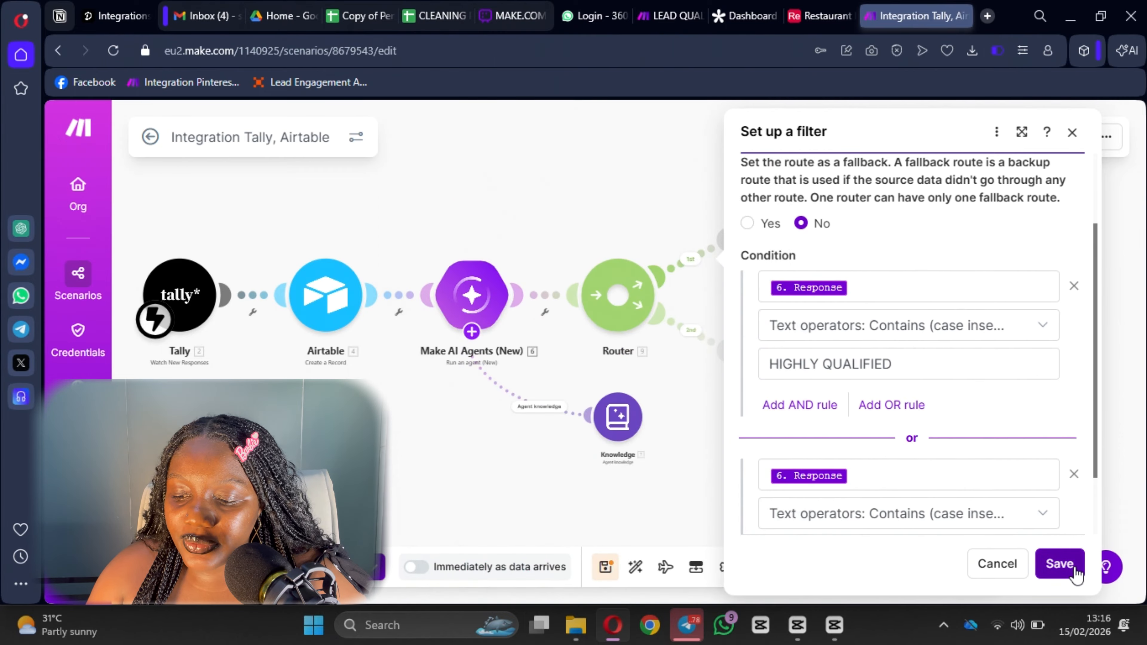
{"action": "left_click", "coordinate": [605, 566]}
{"action": "scroll", "coordinate": [809, 187], "scroll_direction": "down", "scroll_amount": 2}
{"action": "scroll", "coordinate": [649, 323], "scroll_direction": "up", "scroll_amount": 1}
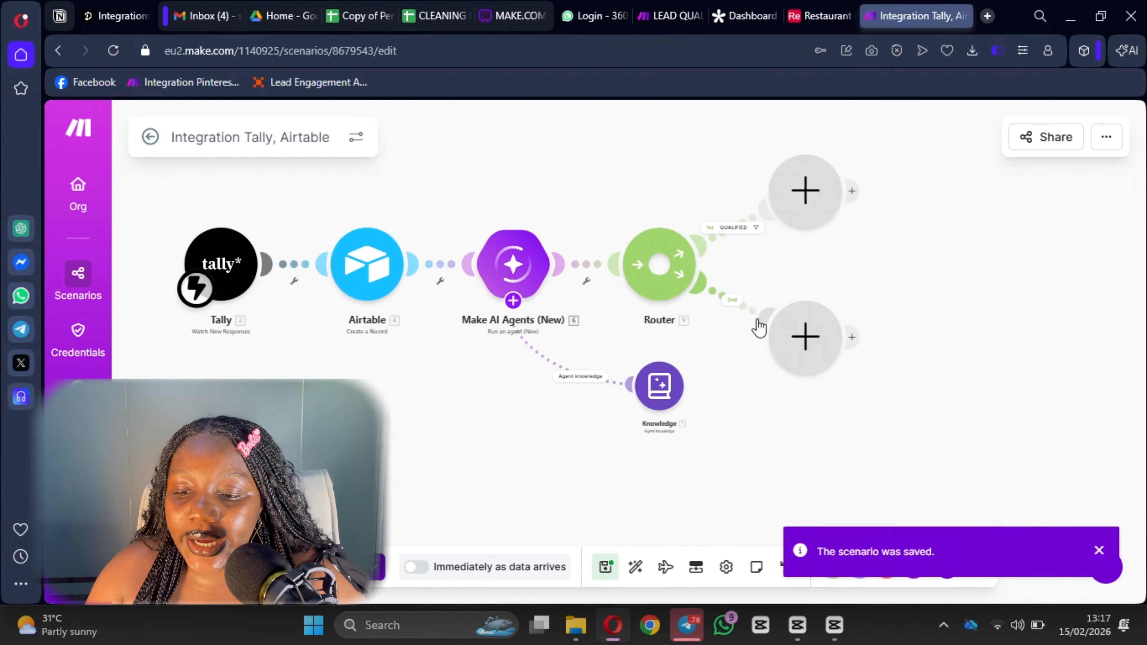
Label the router's second route filter DISQUALIFIED.
{"action": "left_click", "coordinate": [738, 310]}
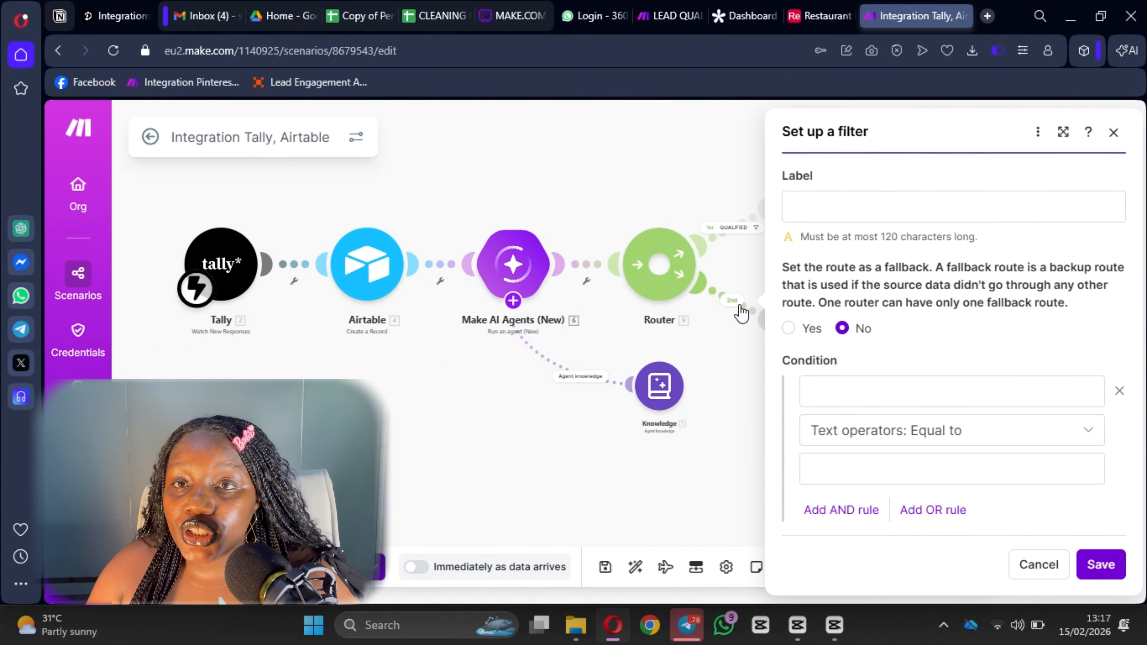
{"action": "left_click", "coordinate": [799, 200]}
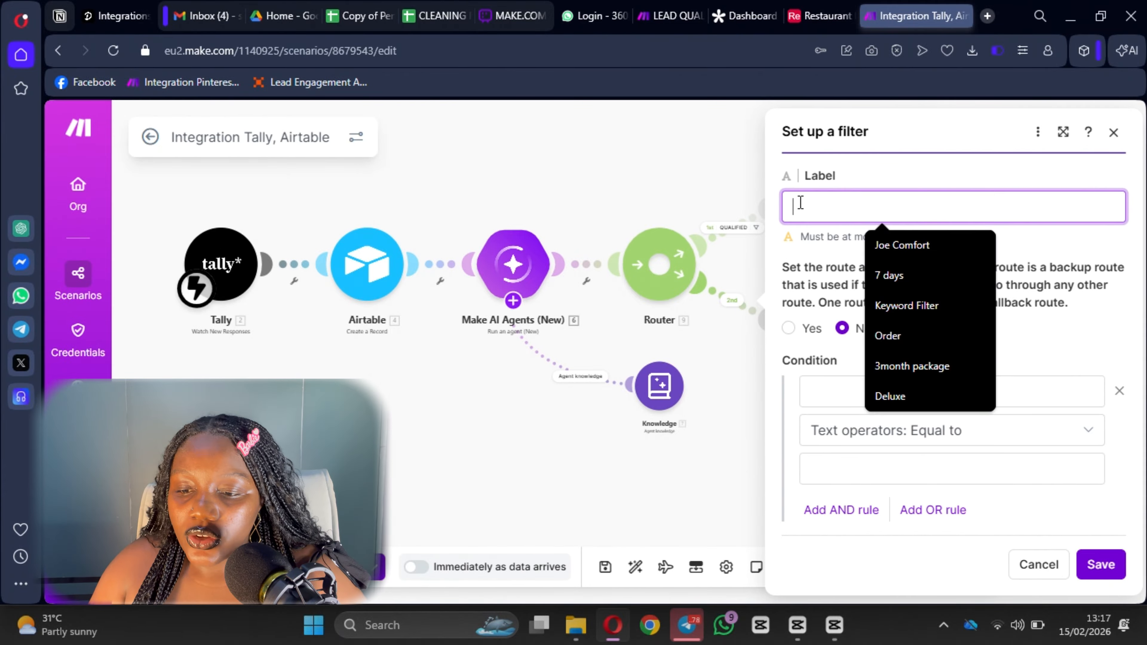
{"action": "type", "text": "DISA"}
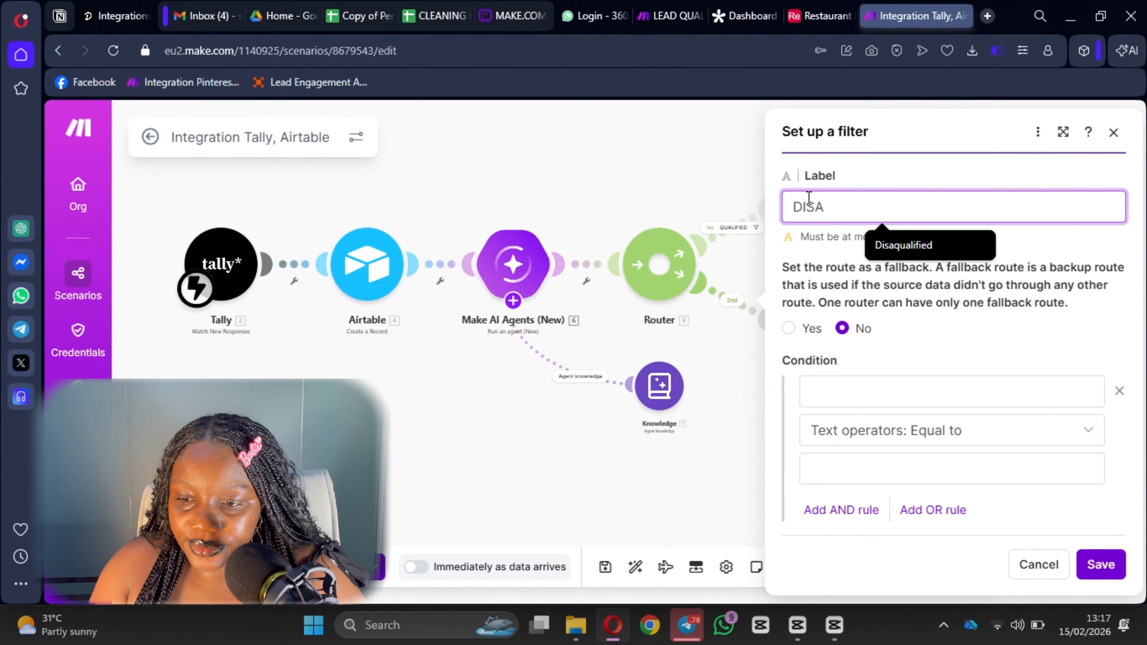
{"action": "key", "text": "BackSpace"}
{"action": "type", "text": "QUALIF"}
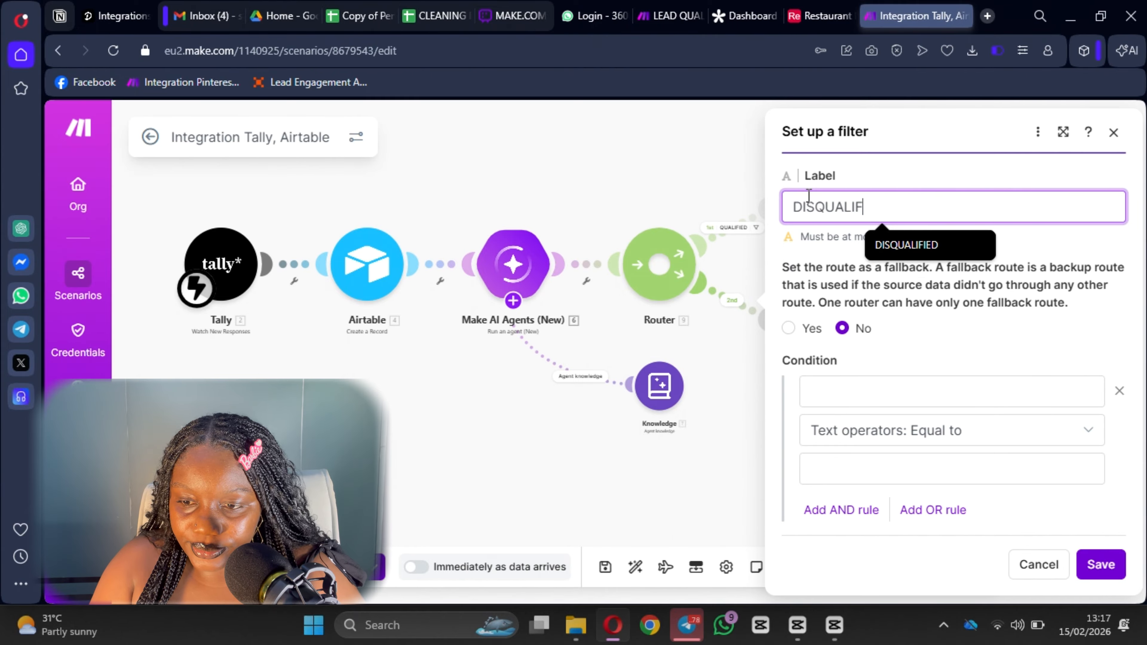
{"action": "type", "text": "IEF"}
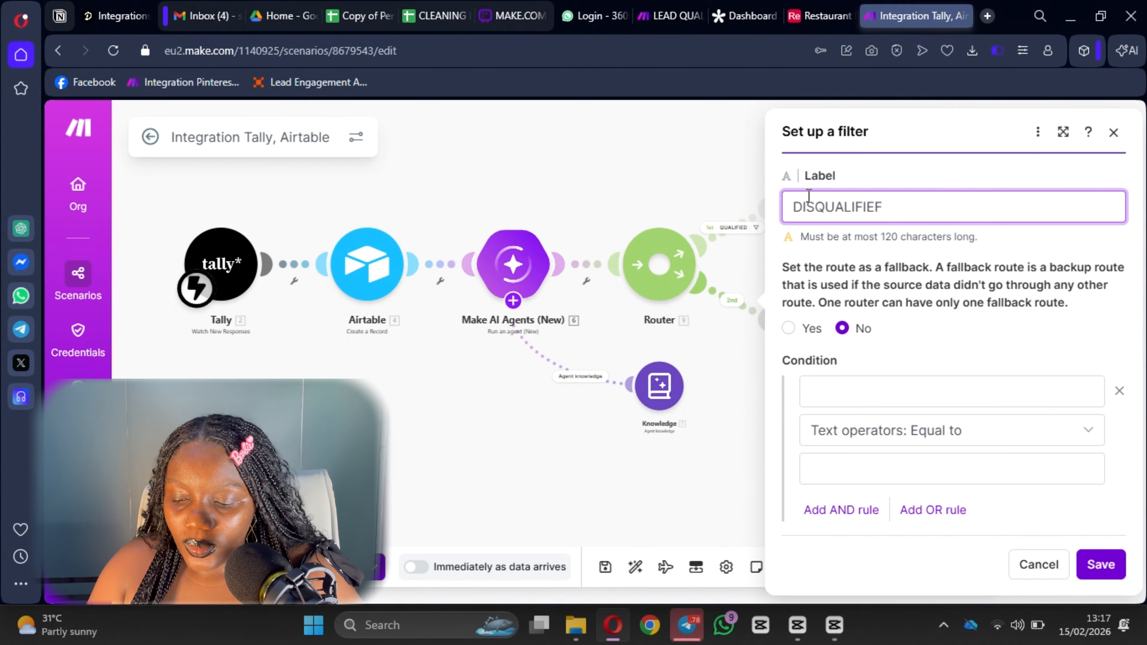
{"action": "key", "text": "BackSpace"}
{"action": "type", "text": "D"}
Set the condition: 6. Response contains (case insensitive) LOW PRIORITY.
{"action": "left_click", "coordinate": [881, 384]}
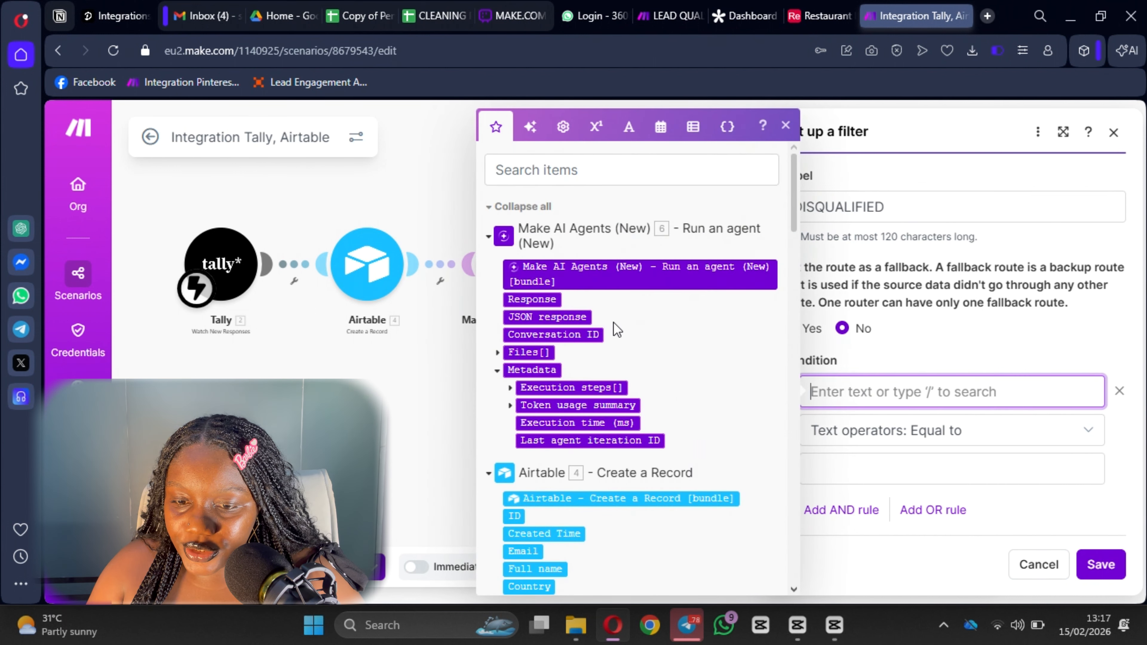
{"action": "left_click", "coordinate": [532, 299]}
{"action": "left_click", "coordinate": [907, 438]}
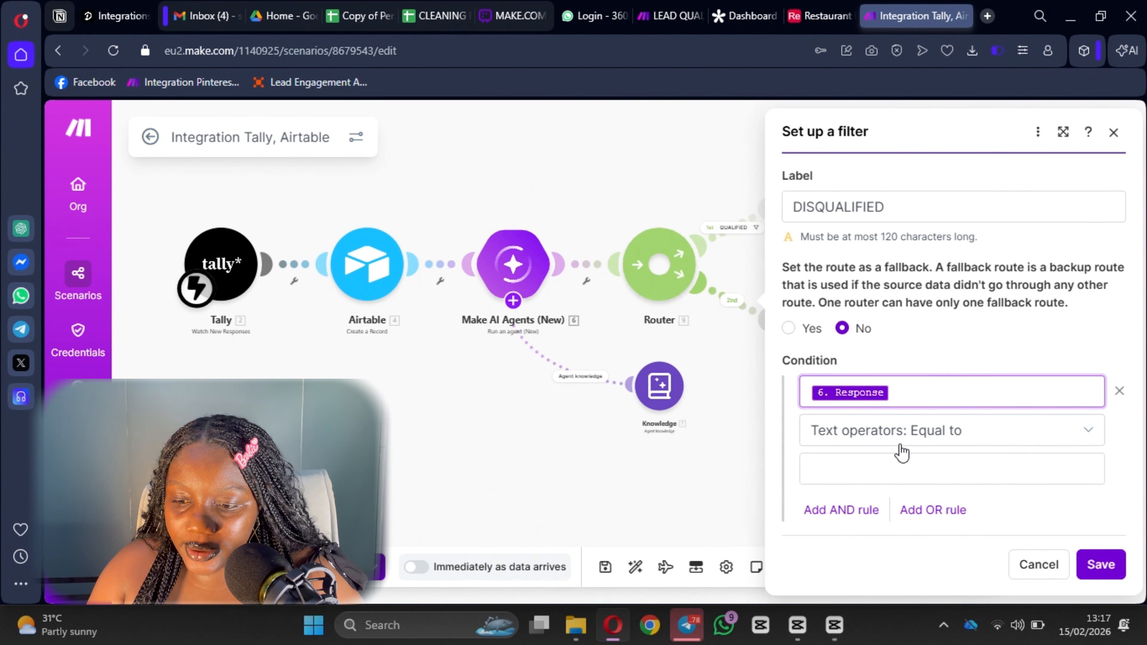
{"action": "scroll", "coordinate": [921, 355], "scroll_direction": "down", "scroll_amount": 3}
{"action": "scroll", "coordinate": [909, 354], "scroll_direction": "down", "scroll_amount": 2}
{"action": "scroll", "coordinate": [894, 348], "scroll_direction": "up", "scroll_amount": 5}
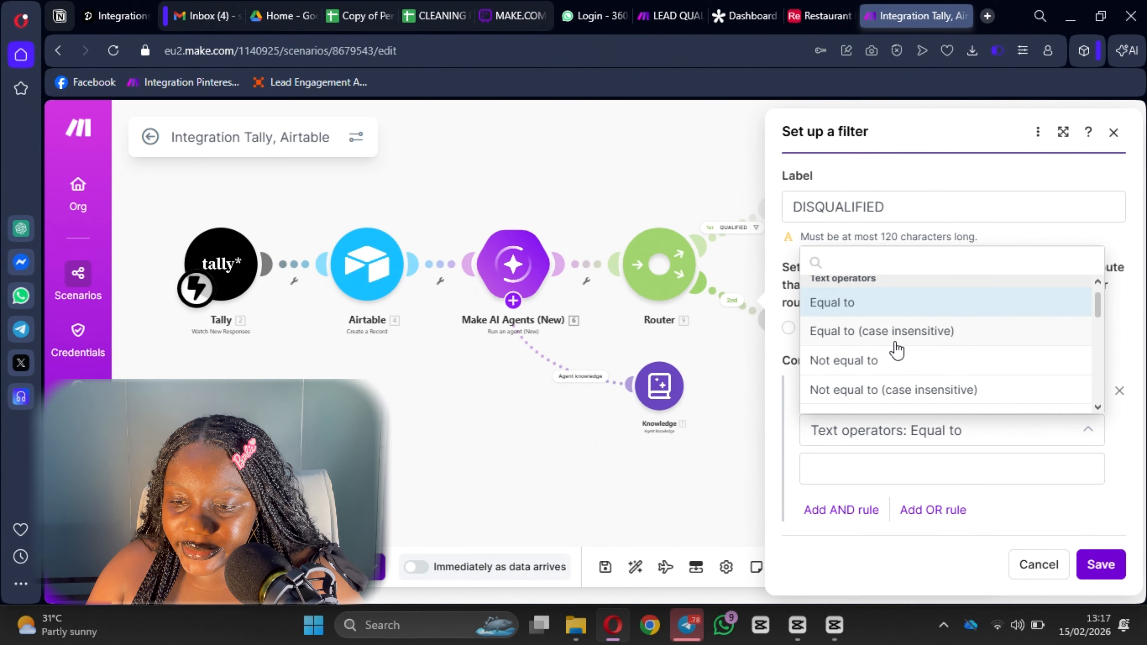
{"action": "scroll", "coordinate": [890, 357], "scroll_direction": "down", "scroll_amount": 3}
{"action": "left_click", "coordinate": [880, 365]}
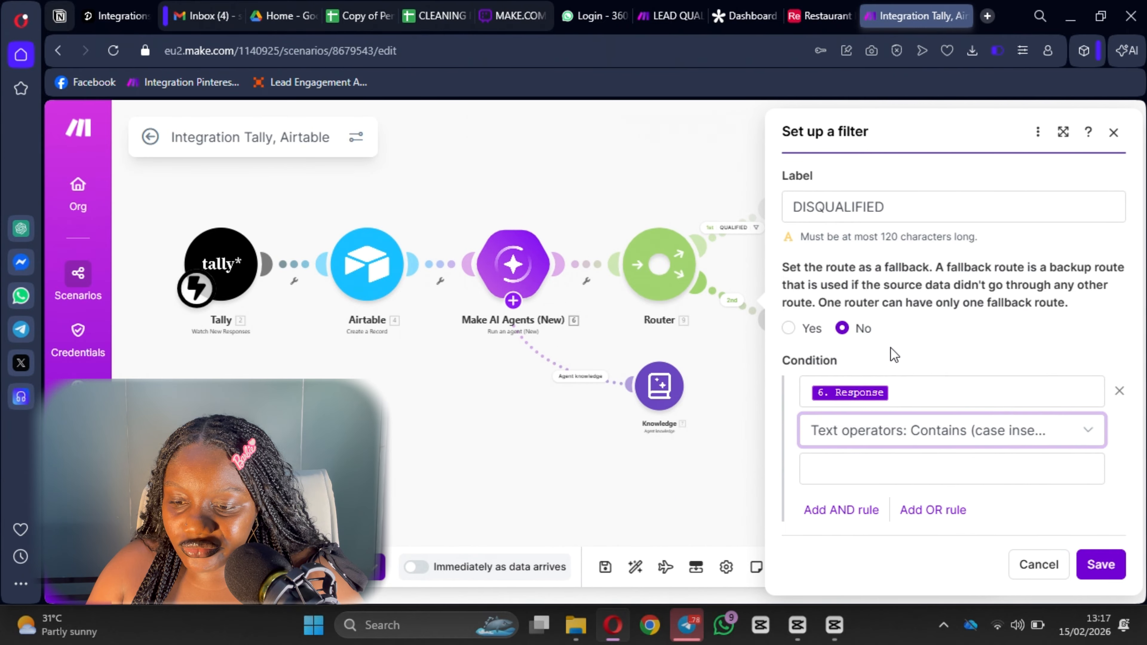
{"action": "left_click", "coordinate": [890, 470]}
{"action": "type", "text": "L"}
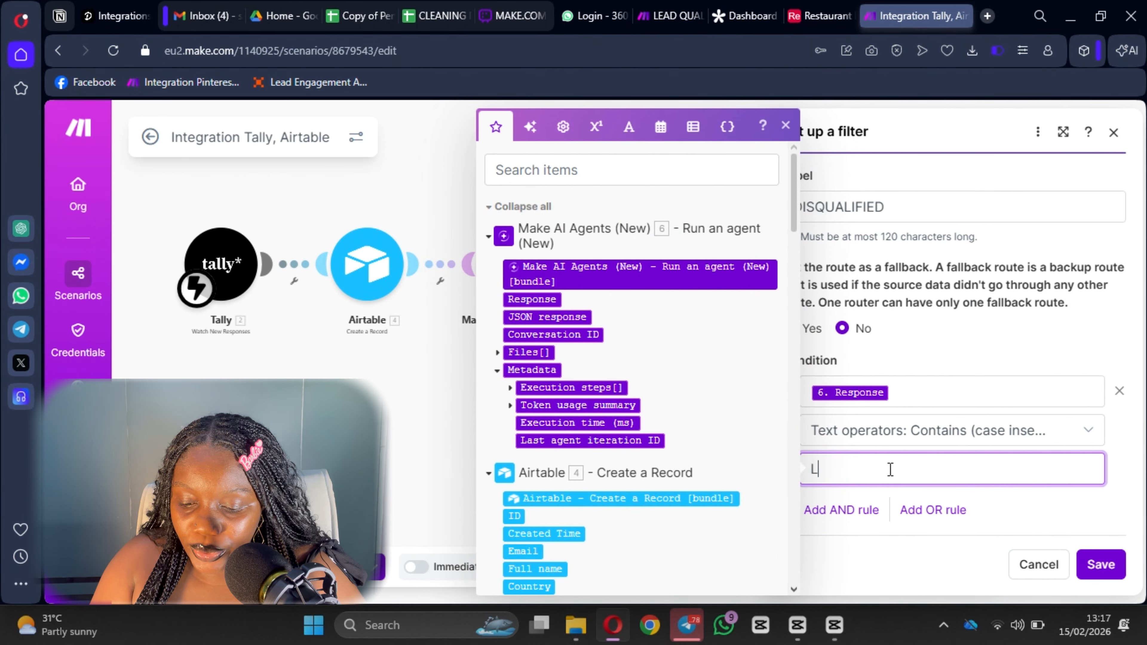
{"action": "type", "text": "OW PR"}
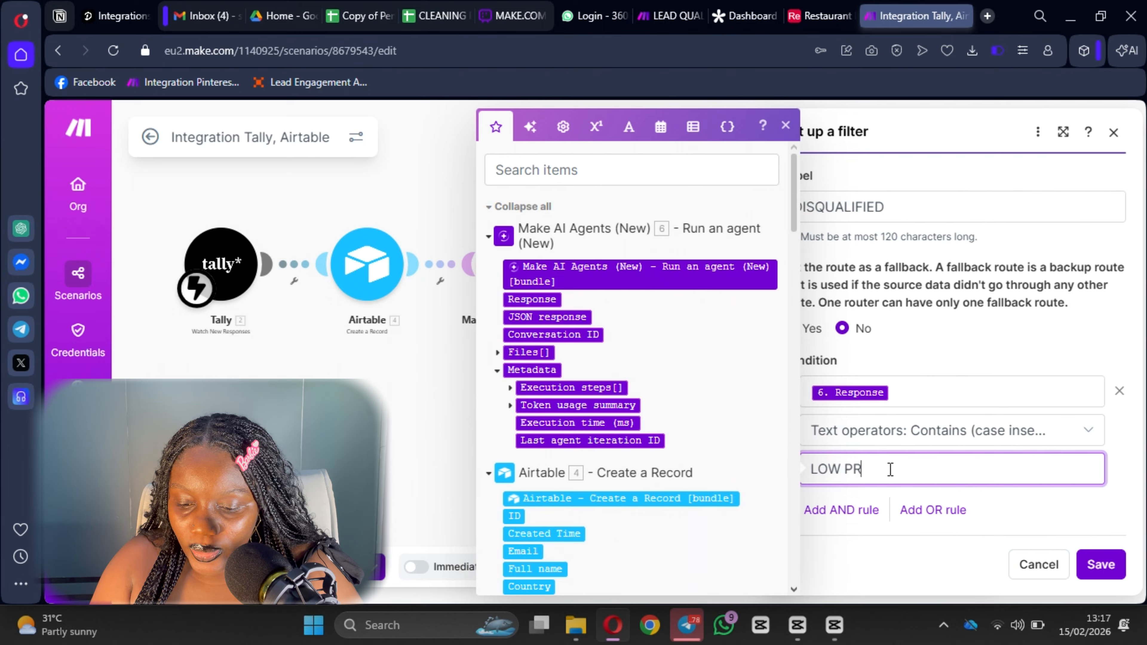
{"action": "type", "text": "OIORO=IT"}
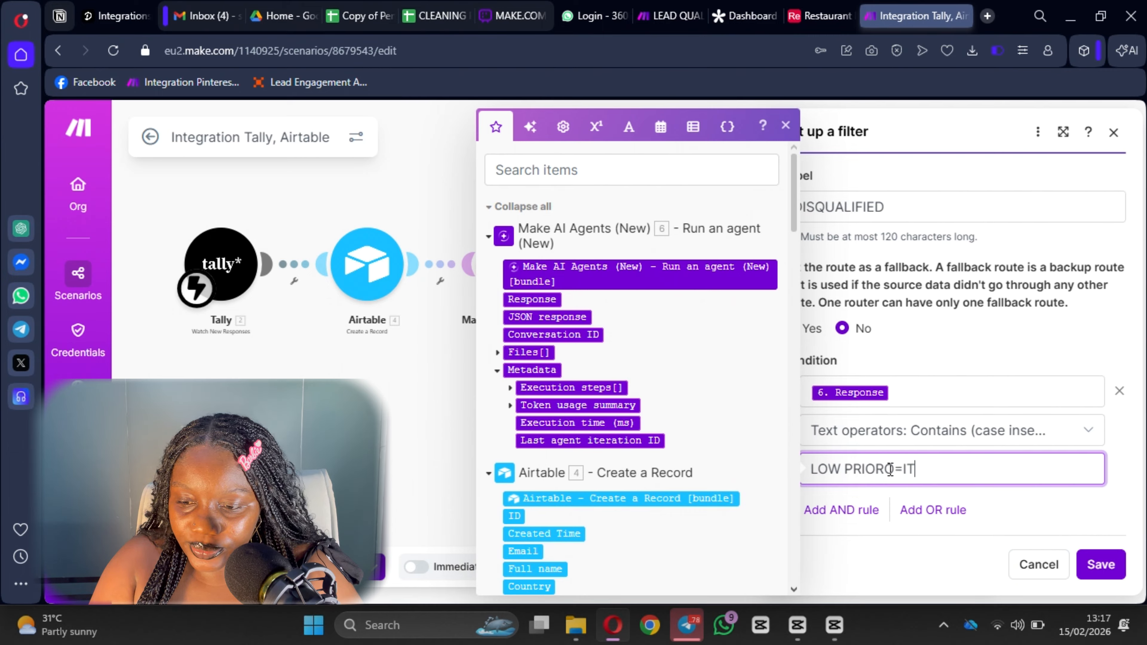
{"action": "key", "text": "BackSpace"}
{"action": "key", "text": "BackSpace"}
{"action": "key", "text": "BackSpace"}
{"action": "key", "text": "BackSpace"}
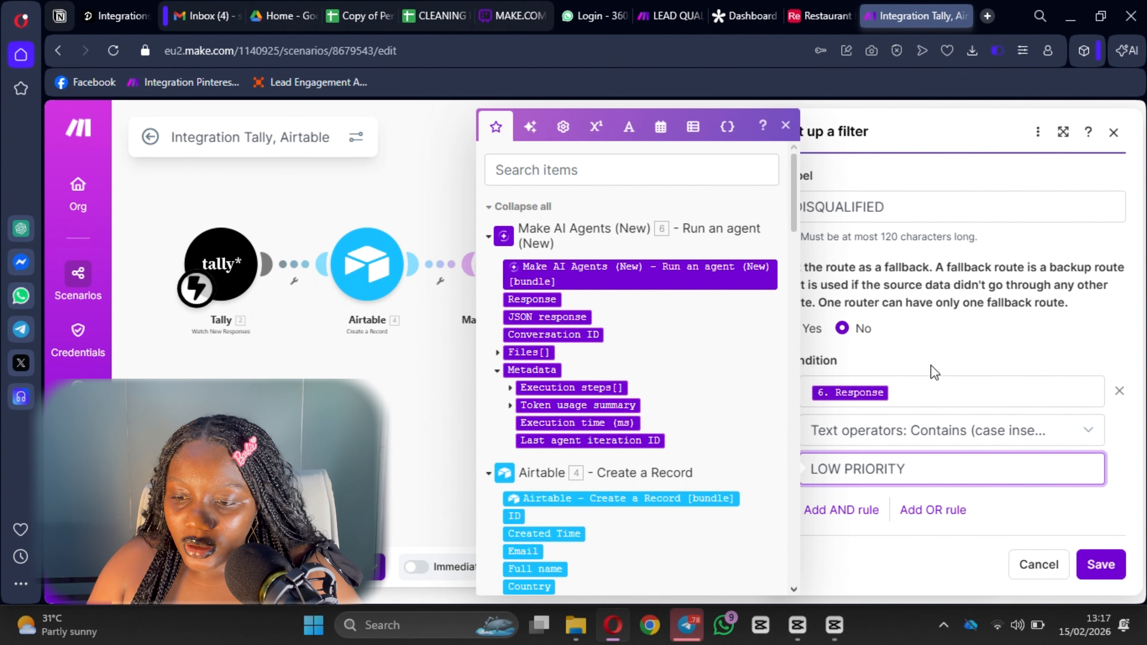
{"action": "double_click", "coordinate": [941, 334]}
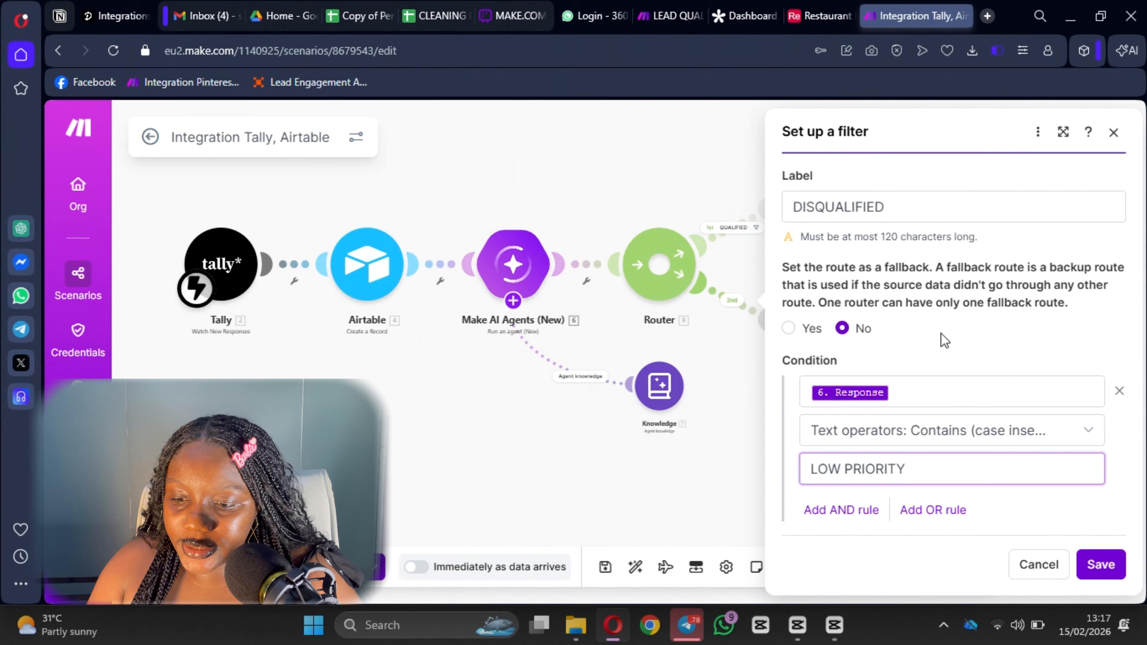
Add an OR rule where the agent's Response contains 'Disqualified' (case insensitive).
{"action": "left_click", "coordinate": [929, 510]}
{"action": "left_click", "coordinate": [898, 391]}
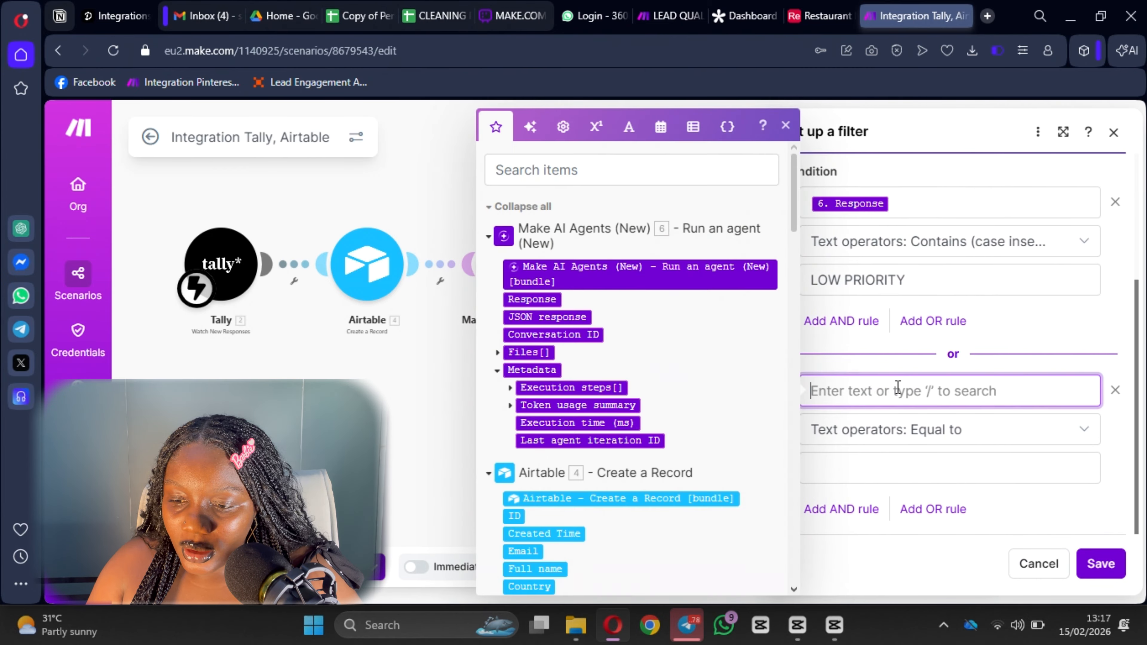
{"action": "left_click", "coordinate": [520, 299]}
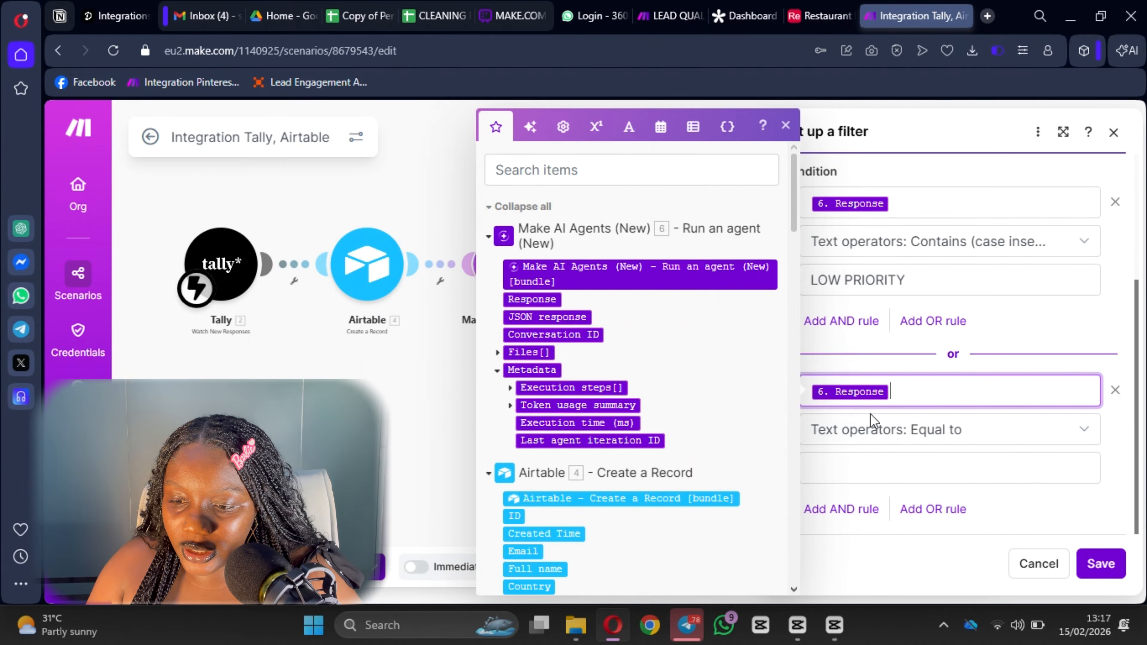
{"action": "left_click", "coordinate": [882, 434]}
{"action": "scroll", "coordinate": [889, 328], "scroll_direction": "down", "scroll_amount": 3}
{"action": "scroll", "coordinate": [888, 328], "scroll_direction": "up", "scroll_amount": 2}
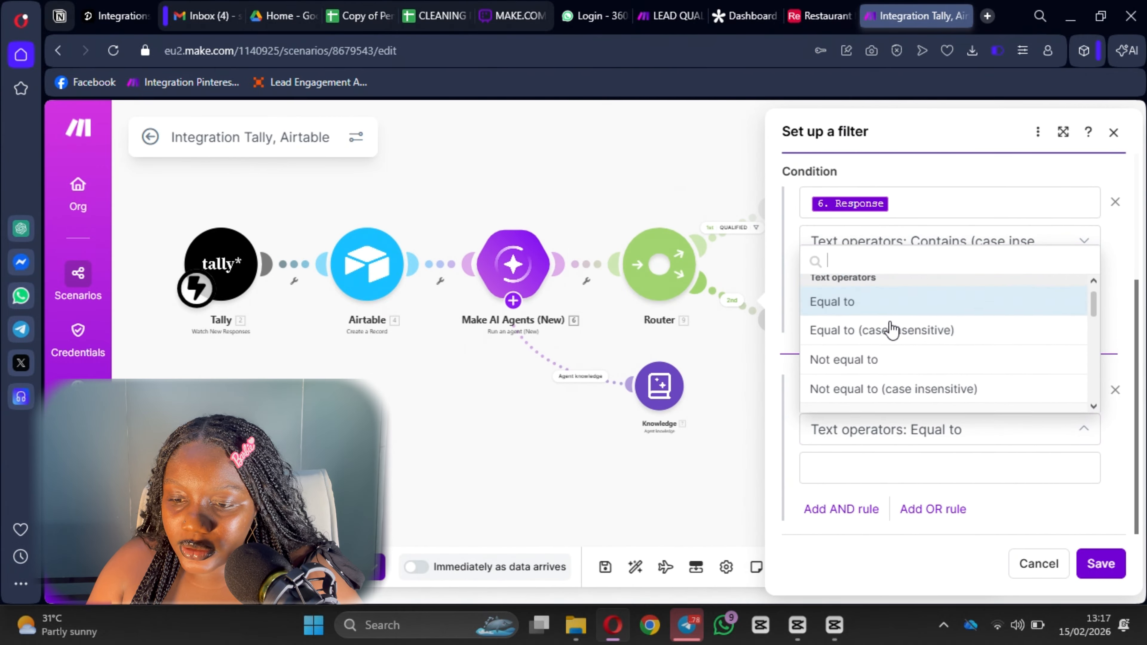
{"action": "scroll", "coordinate": [881, 348], "scroll_direction": "down", "scroll_amount": 2}
{"action": "left_click", "coordinate": [876, 364]}
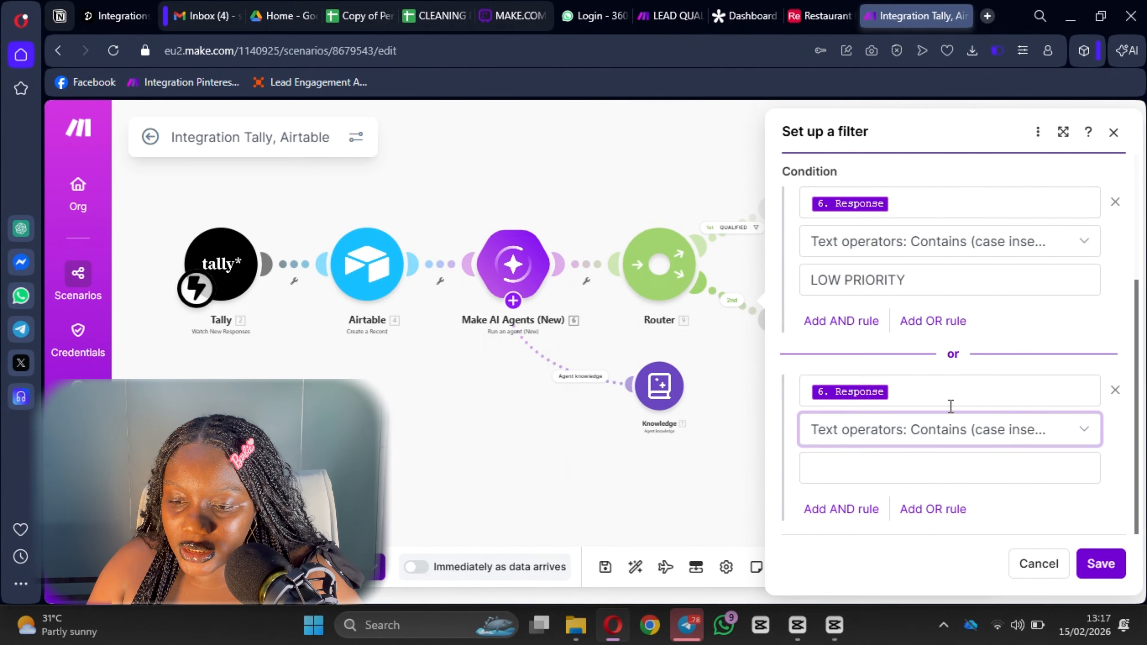
{"action": "left_click", "coordinate": [857, 470]}
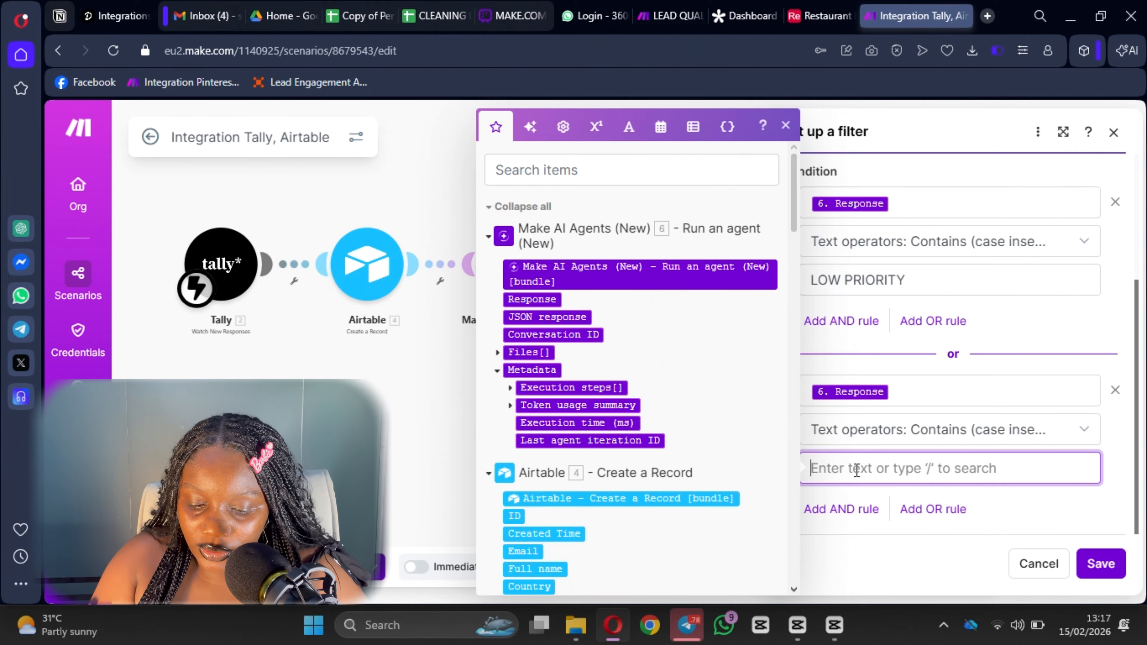
{"action": "type", "text": "dIOS"}
{"action": "key", "text": "BackSpace"}
{"action": "key", "text": "BackSpace"}
{"action": "key", "text": "BackSpace"}
{"action": "key", "text": "BackSpace"}
{"action": "type", "text": "d"}
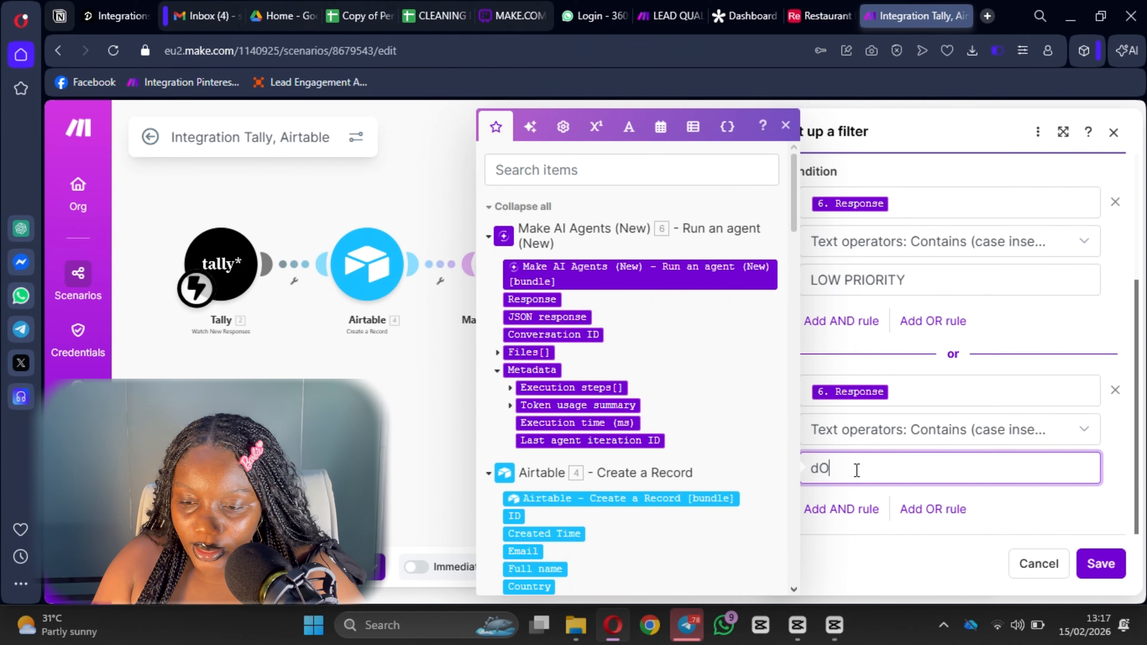
{"action": "key", "text": "BackSpace"}
{"action": "key", "text": "BackSpace"}
{"action": "type", "text": "D"}
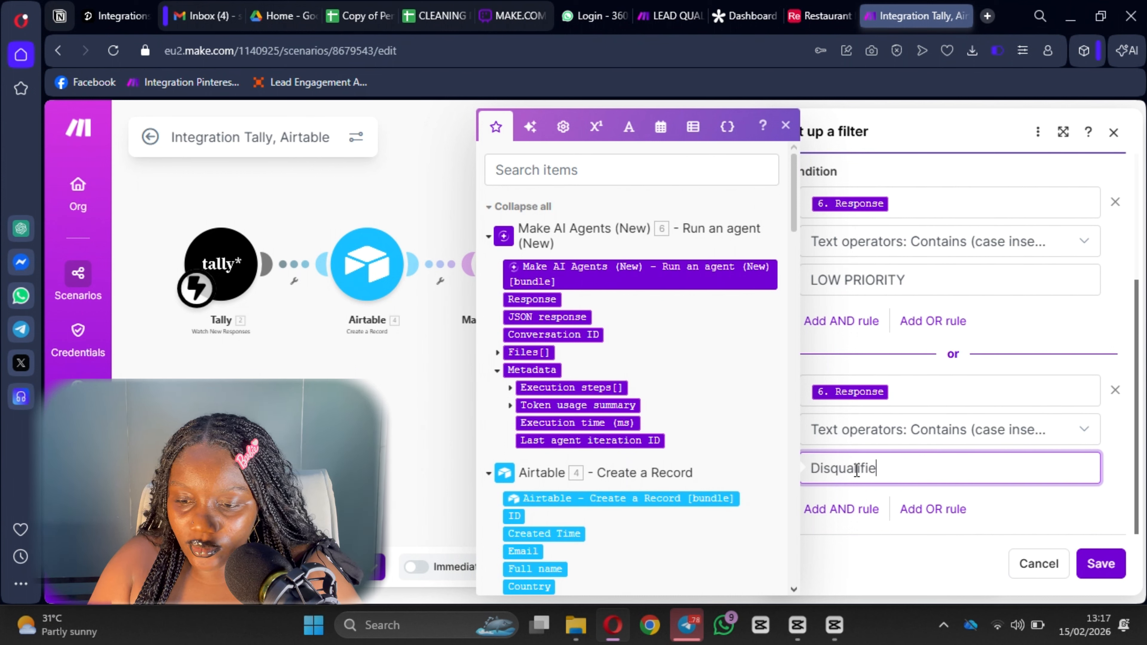
{"action": "type", "text": "isqualifie"}
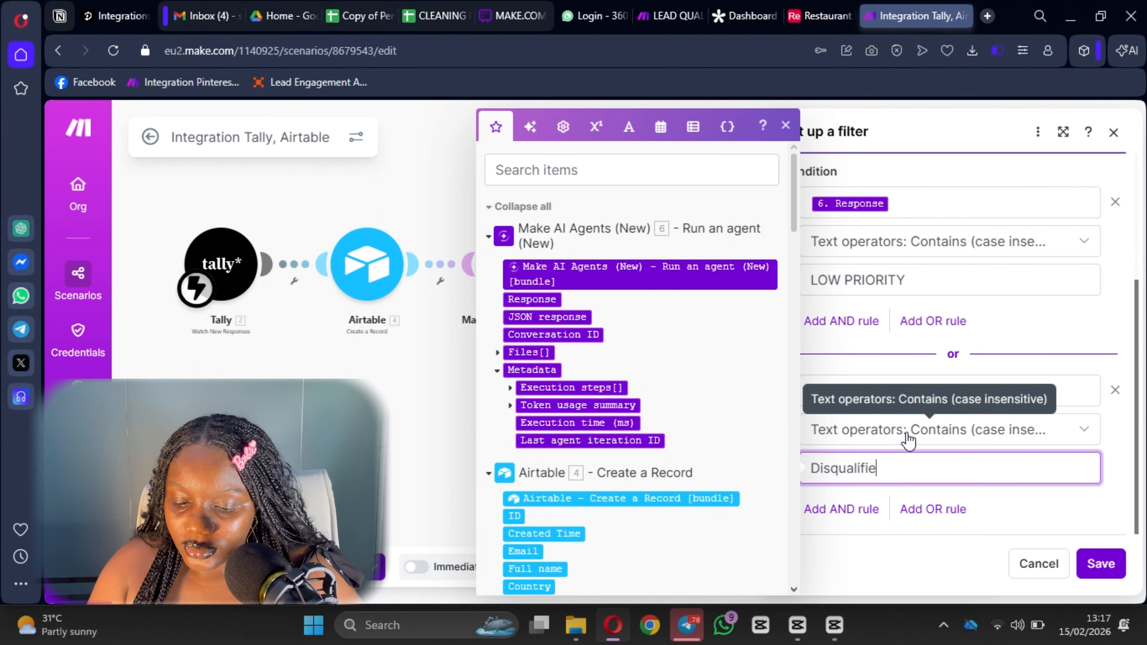
{"action": "type", "text": "d"}
Change the first condition's value to 'Low Priority' and save the DISQUALIFIED filter.
{"action": "triple_click", "coordinate": [932, 285]}
{"action": "type", "text": "Low Priority"}
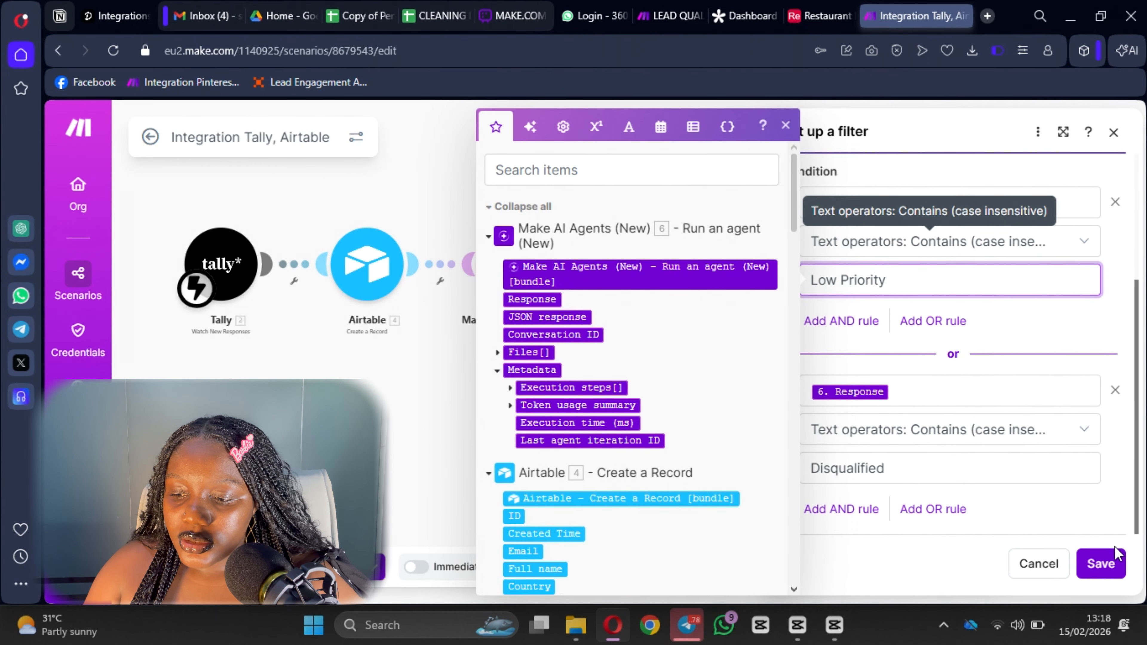
{"action": "left_click", "coordinate": [1101, 562]}
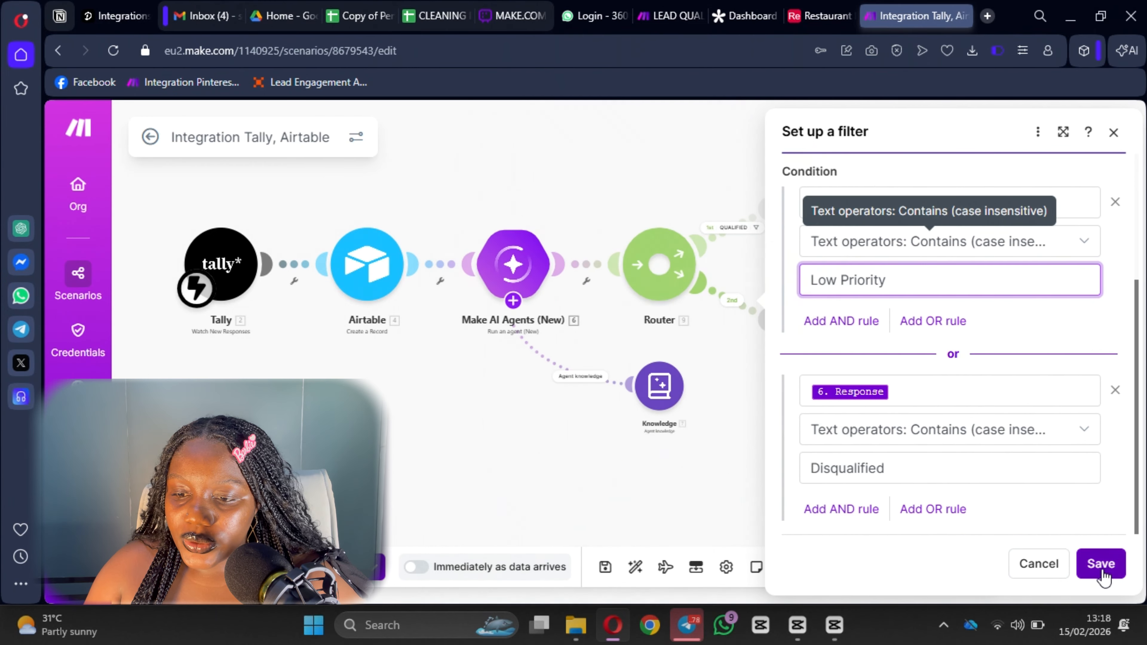
Save the scenario and open the app chooser for the QUALIFIED route's empty module.
{"action": "left_click", "coordinate": [606, 568]}
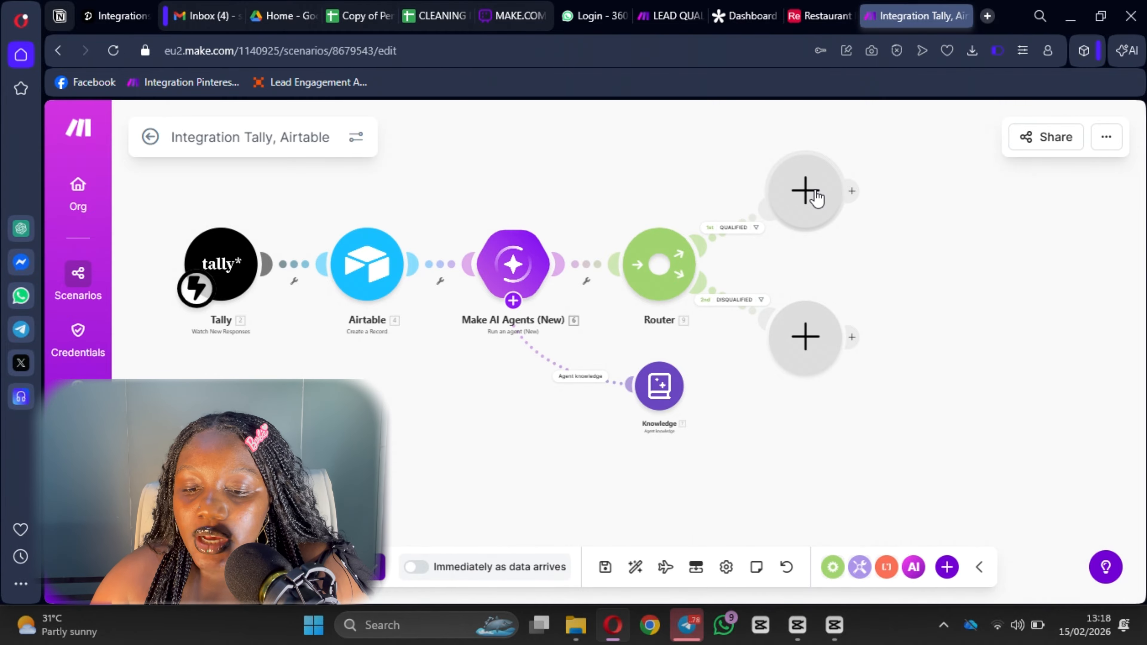
{"action": "left_click", "coordinate": [519, 298]}
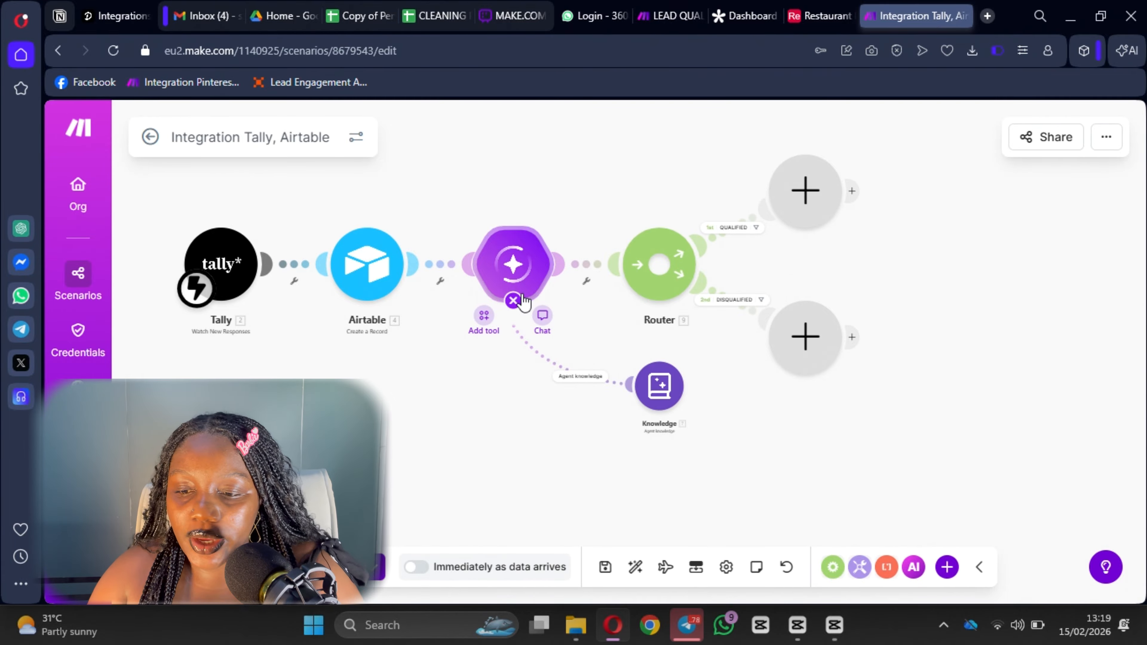
{"action": "left_click", "coordinate": [811, 212]}
Add an OpenAI Create a Chat Completion module to the QUALIFIED route using the o4-mini model.
{"action": "type", "text": "open"}
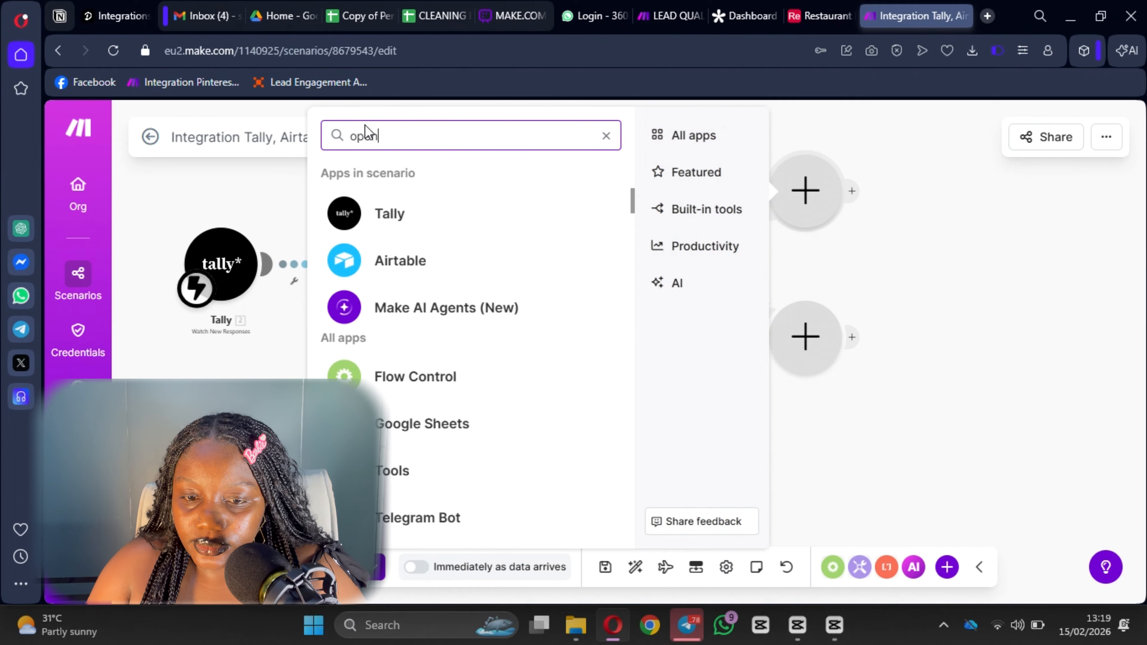
{"action": "key", "text": "Escape"}
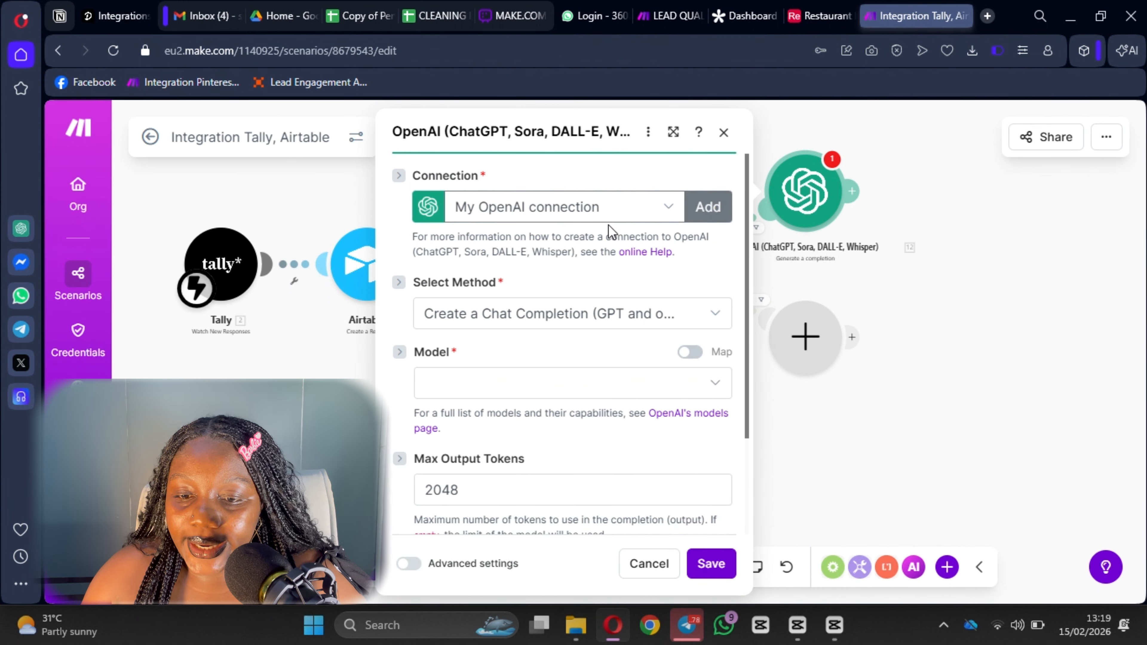
{"action": "scroll", "coordinate": [553, 314], "scroll_direction": "down", "scroll_amount": 2}
{"action": "left_click", "coordinate": [479, 296]}
{"action": "scroll", "coordinate": [543, 506], "scroll_direction": "down", "scroll_amount": 3}
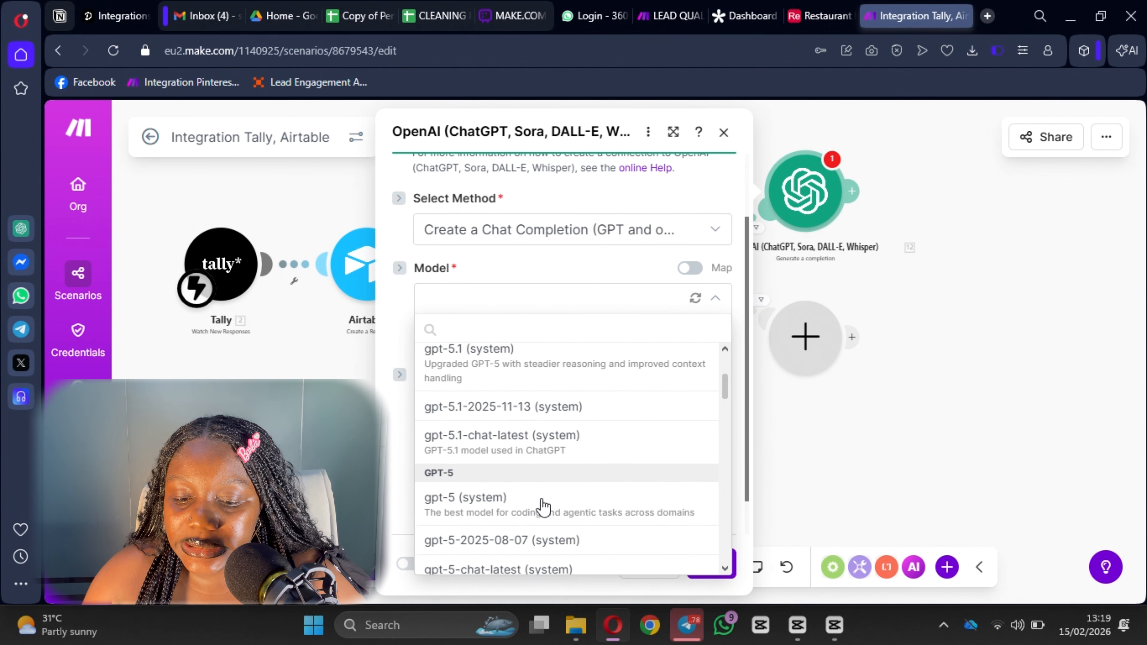
{"action": "scroll", "coordinate": [543, 505], "scroll_direction": "down", "scroll_amount": 10}
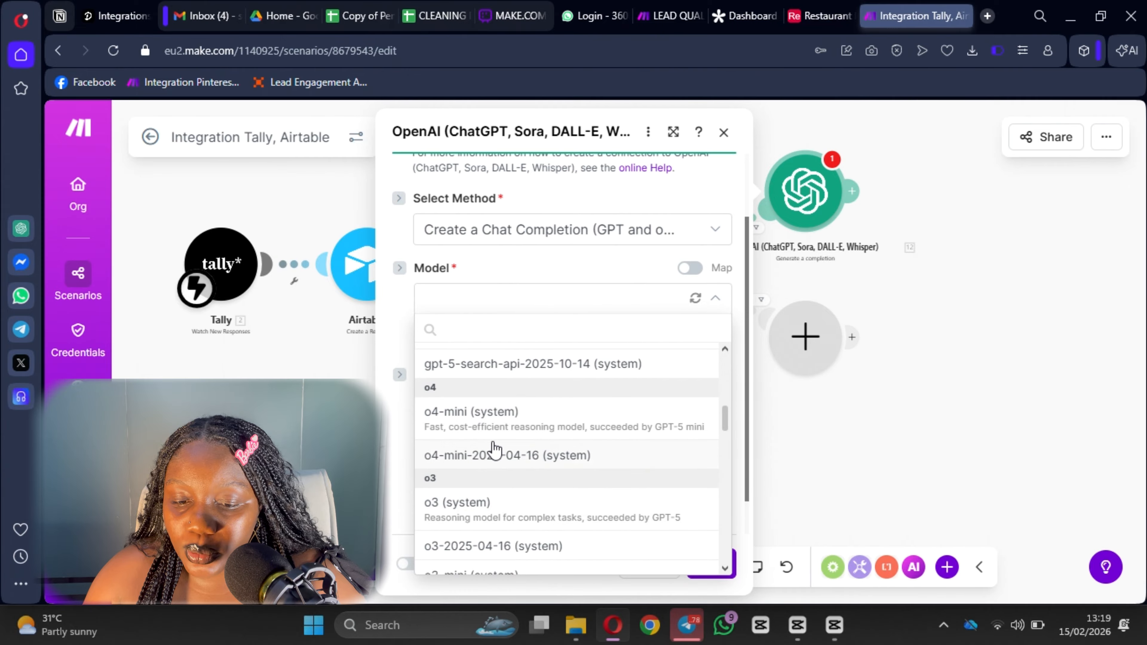
{"action": "left_click", "coordinate": [519, 435]}
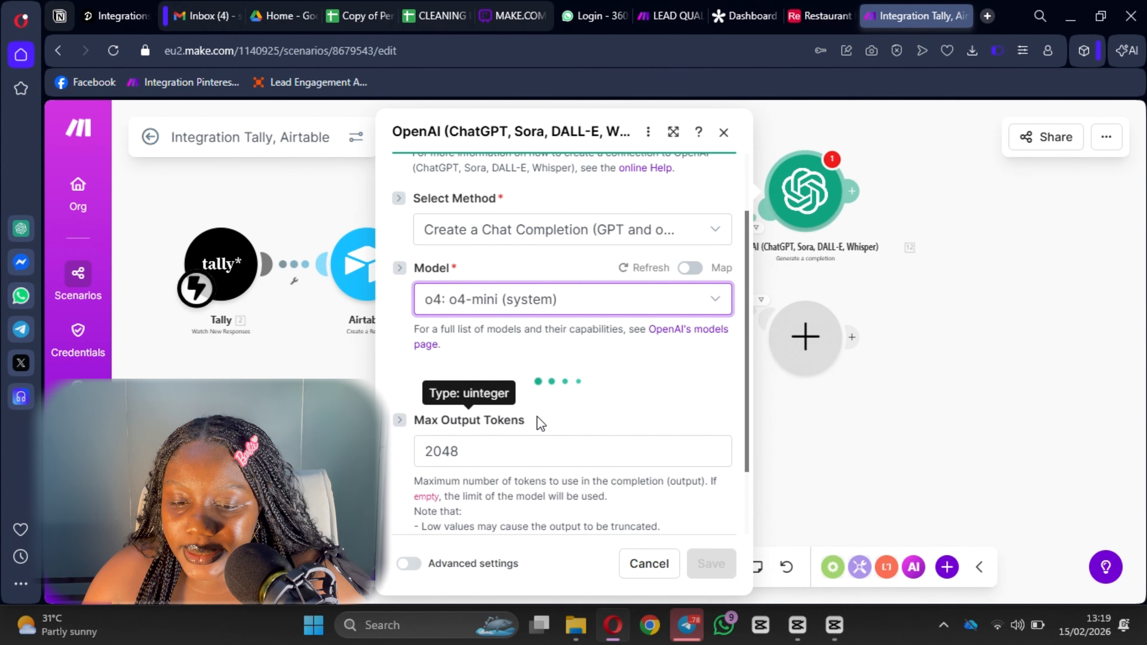
{"action": "left_click", "coordinate": [570, 302]}
{"action": "scroll", "coordinate": [558, 465], "scroll_direction": "down", "scroll_amount": 10}
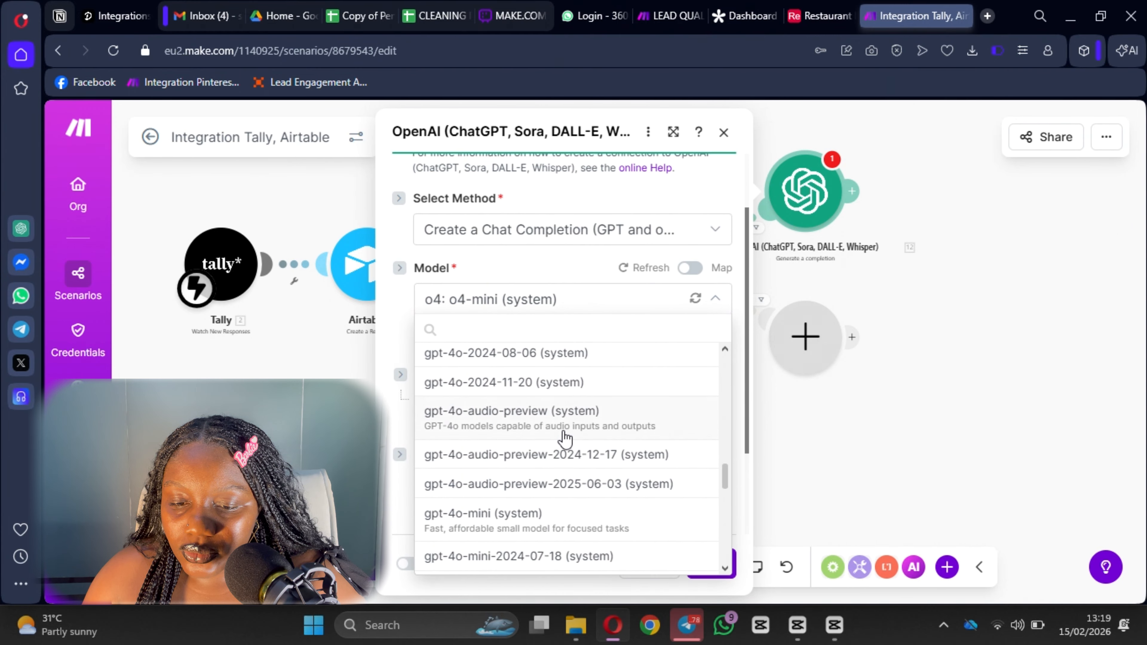
{"action": "scroll", "coordinate": [565, 437], "scroll_direction": "down", "scroll_amount": 10}
{"action": "left_click", "coordinate": [592, 252]}
{"action": "scroll", "coordinate": [551, 352], "scroll_direction": "down", "scroll_amount": 3}
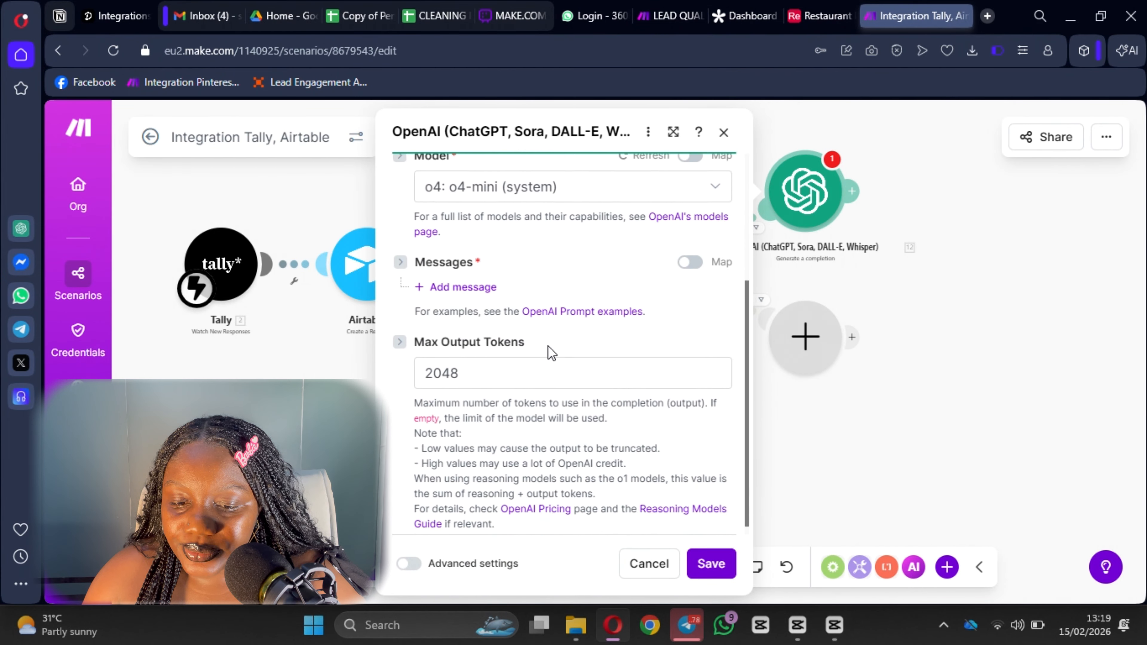
Add a Developer / System message and paste the qualified-lead email prompt into it.
{"action": "left_click", "coordinate": [462, 277]}
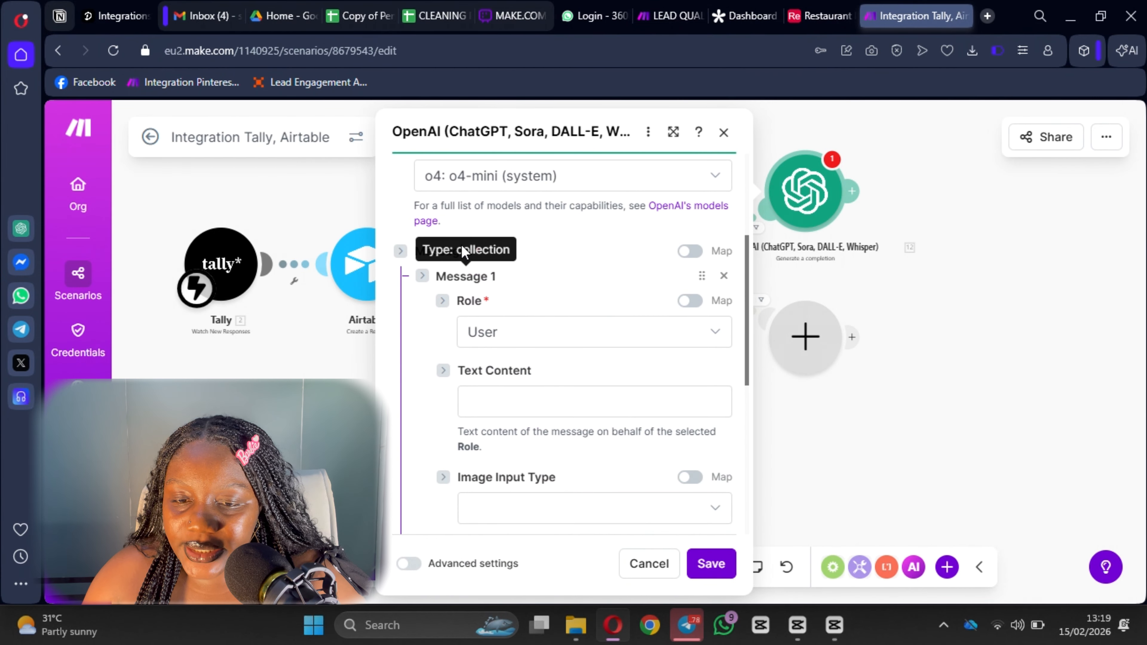
{"action": "left_click", "coordinate": [537, 332]}
{"action": "left_click", "coordinate": [535, 420]}
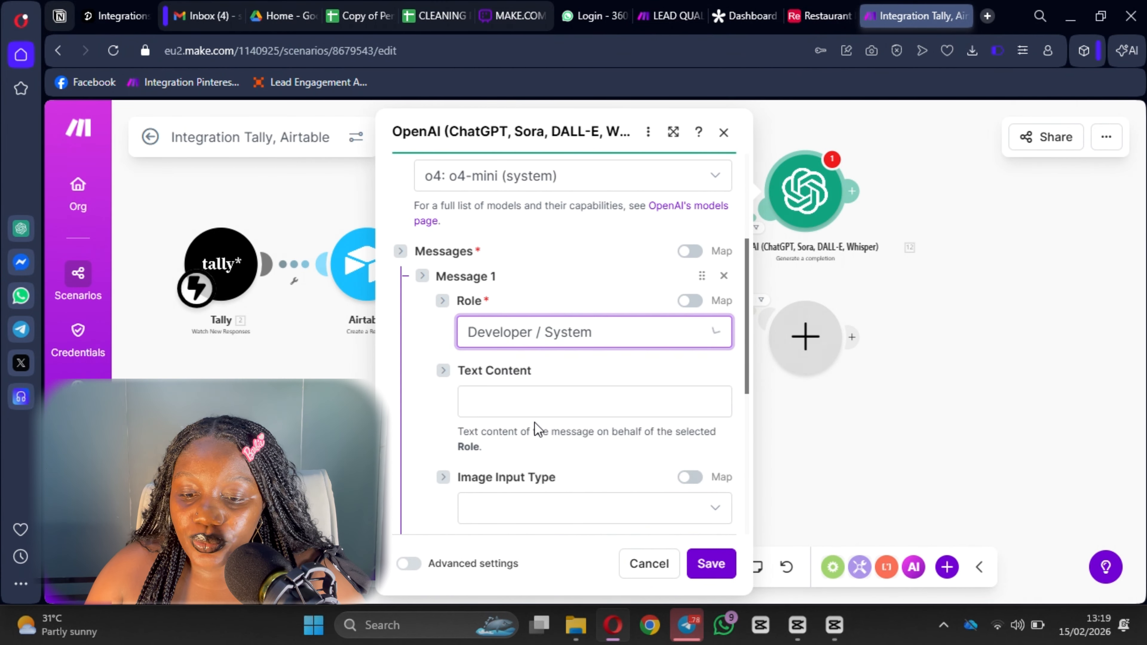
{"action": "left_click", "coordinate": [530, 399]}
{"action": "key", "text": "ctrl+v"}
Delete the Context bullet stating the lead is qualified, then review the whole prompt.
{"action": "scroll", "coordinate": [623, 310], "scroll_direction": "up", "scroll_amount": 15}
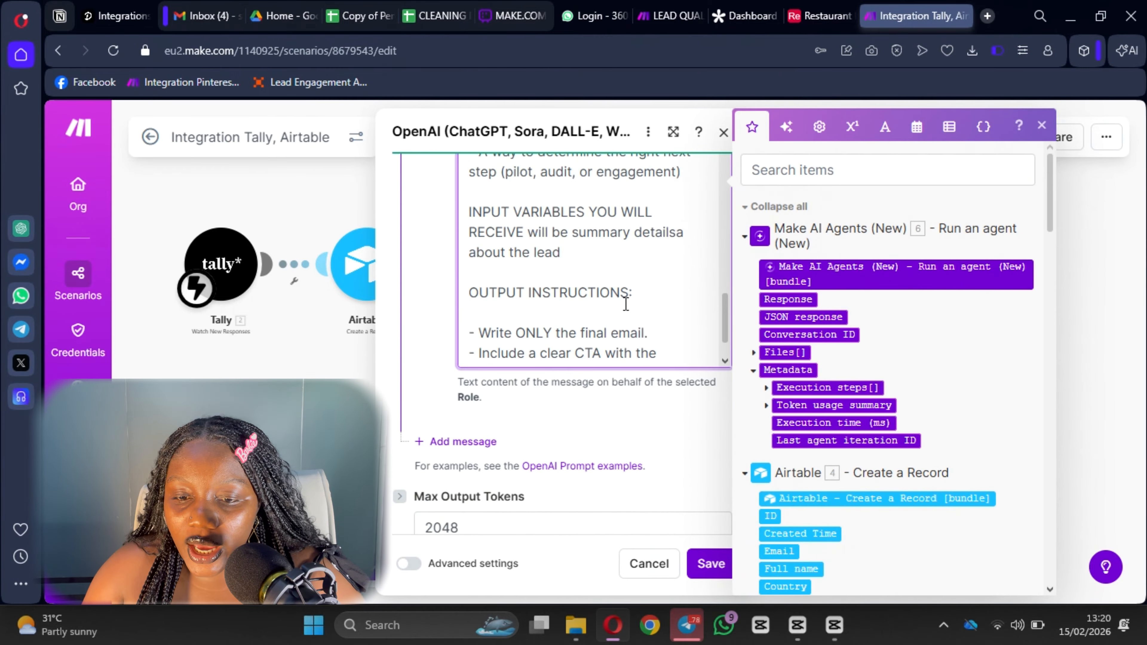
{"action": "scroll", "coordinate": [623, 310], "scroll_direction": "up", "scroll_amount": 10}
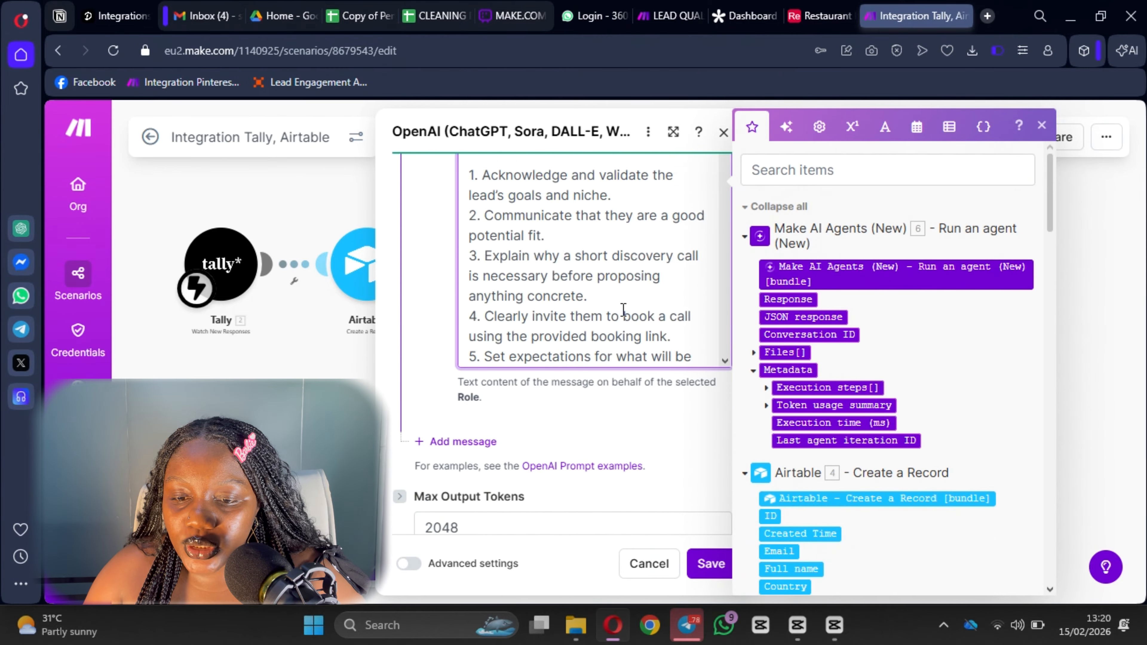
{"action": "key", "text": "BackSpace"}
{"action": "key", "text": "BackSpace"}
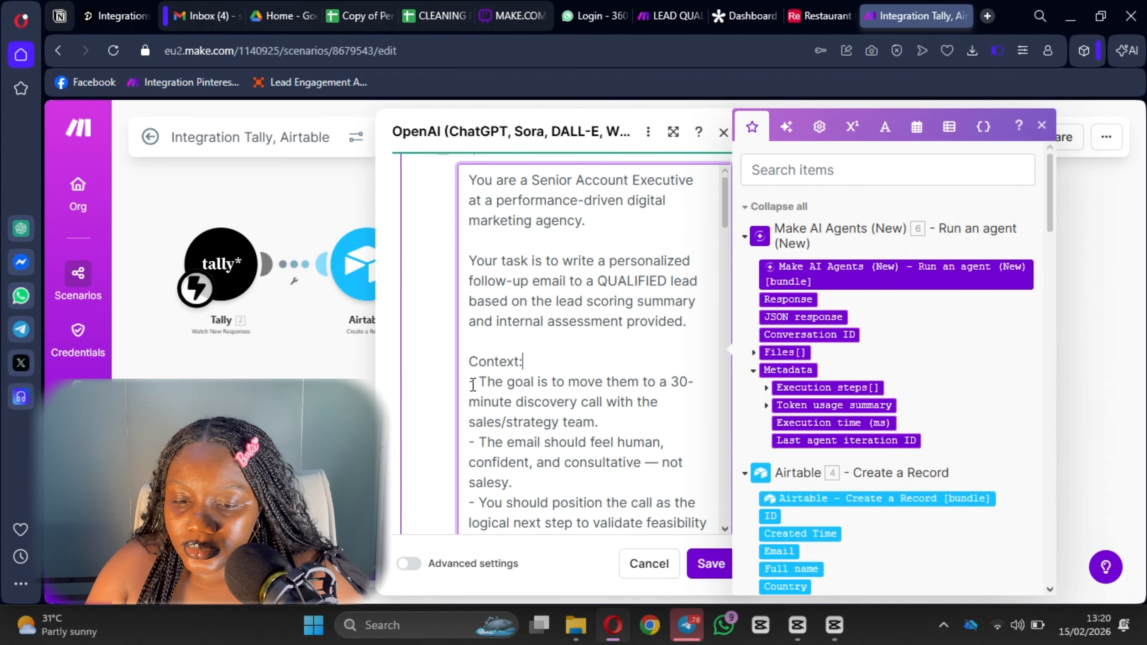
{"action": "scroll", "coordinate": [632, 369], "scroll_direction": "down", "scroll_amount": 2}
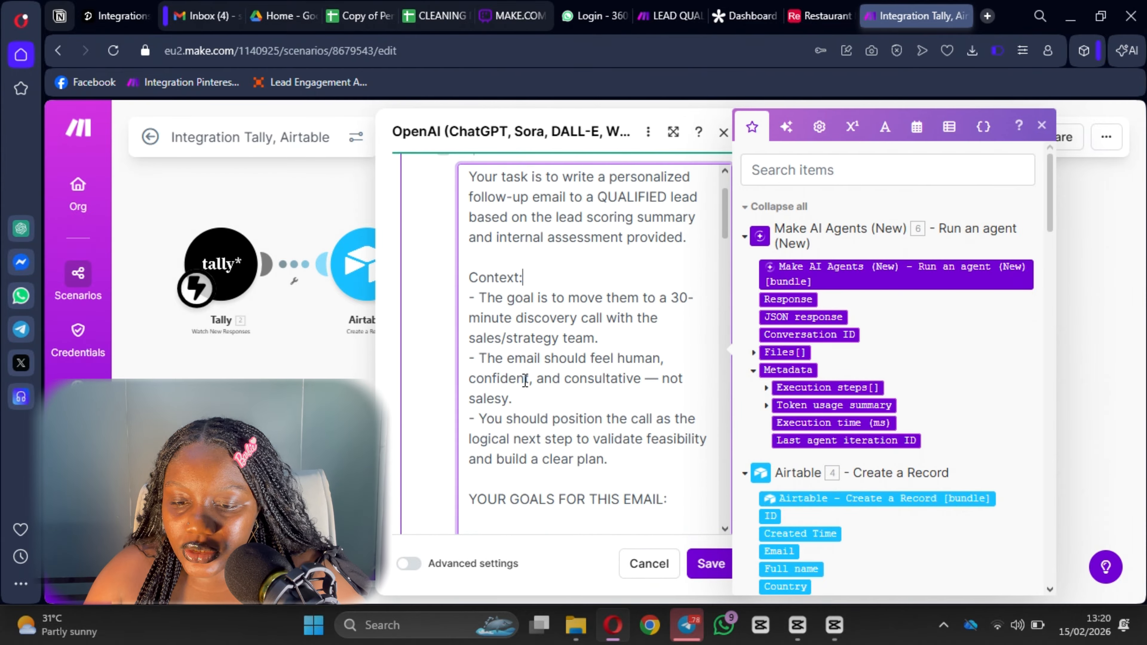
{"action": "scroll", "coordinate": [537, 380], "scroll_direction": "down", "scroll_amount": 2}
{"action": "scroll", "coordinate": [539, 371], "scroll_direction": "down", "scroll_amount": 1}
{"action": "scroll", "coordinate": [632, 277], "scroll_direction": "down", "scroll_amount": 1}
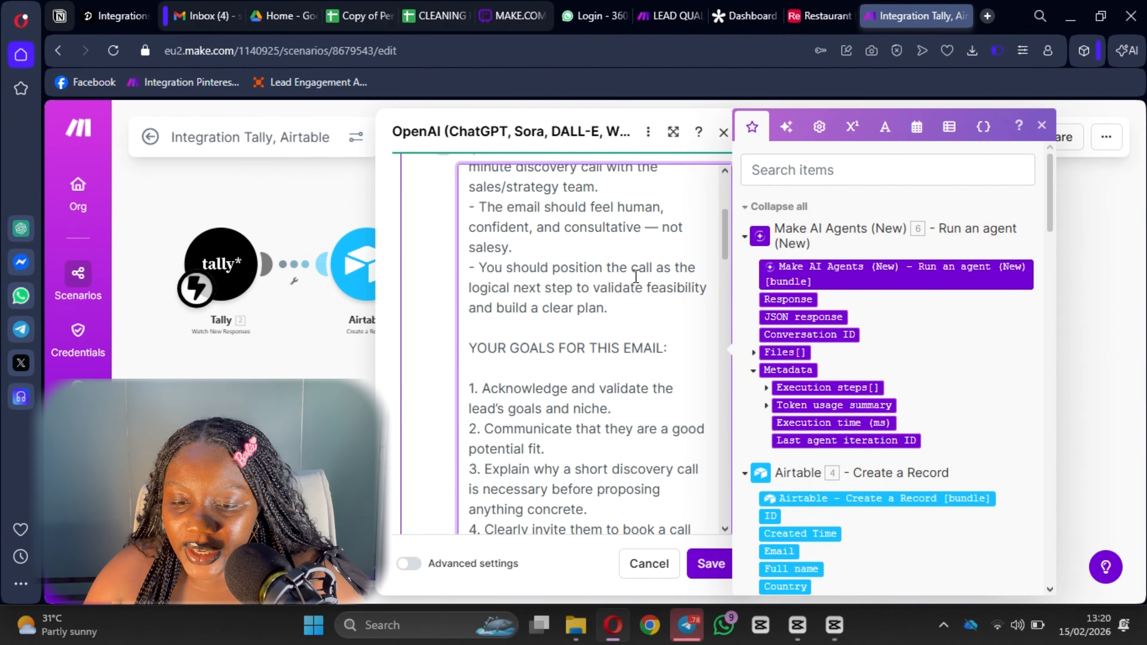
{"action": "scroll", "coordinate": [558, 296], "scroll_direction": "up", "scroll_amount": 1}
{"action": "scroll", "coordinate": [533, 285], "scroll_direction": "down", "scroll_amount": 1}
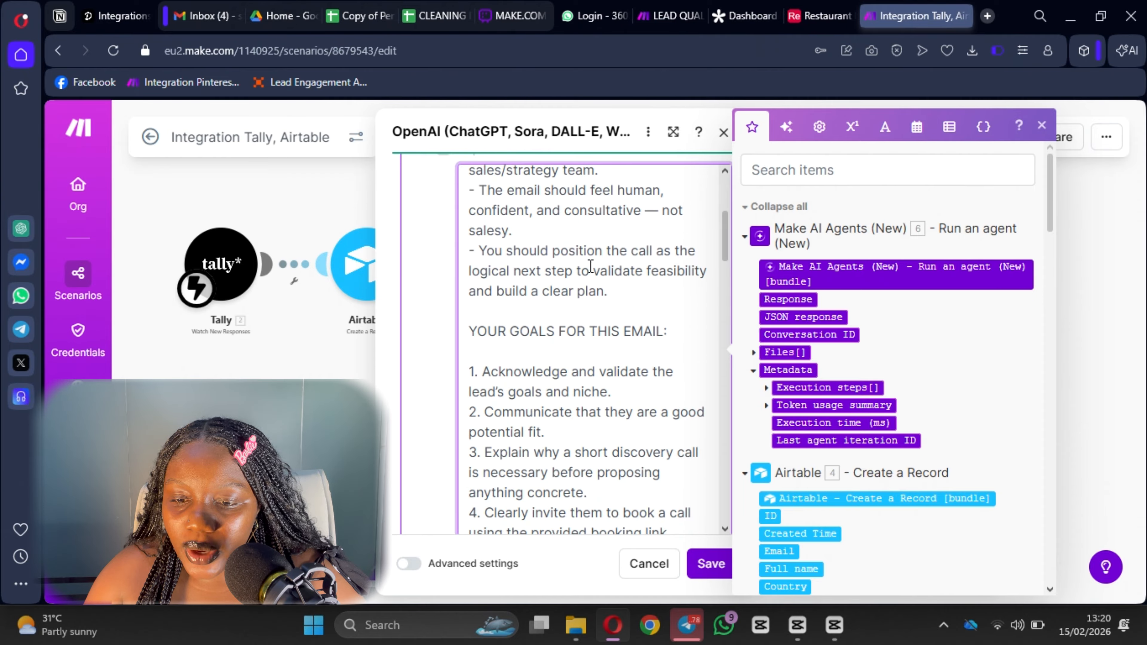
{"action": "scroll", "coordinate": [671, 258], "scroll_direction": "down", "scroll_amount": 1}
{"action": "scroll", "coordinate": [560, 273], "scroll_direction": "up", "scroll_amount": 1}
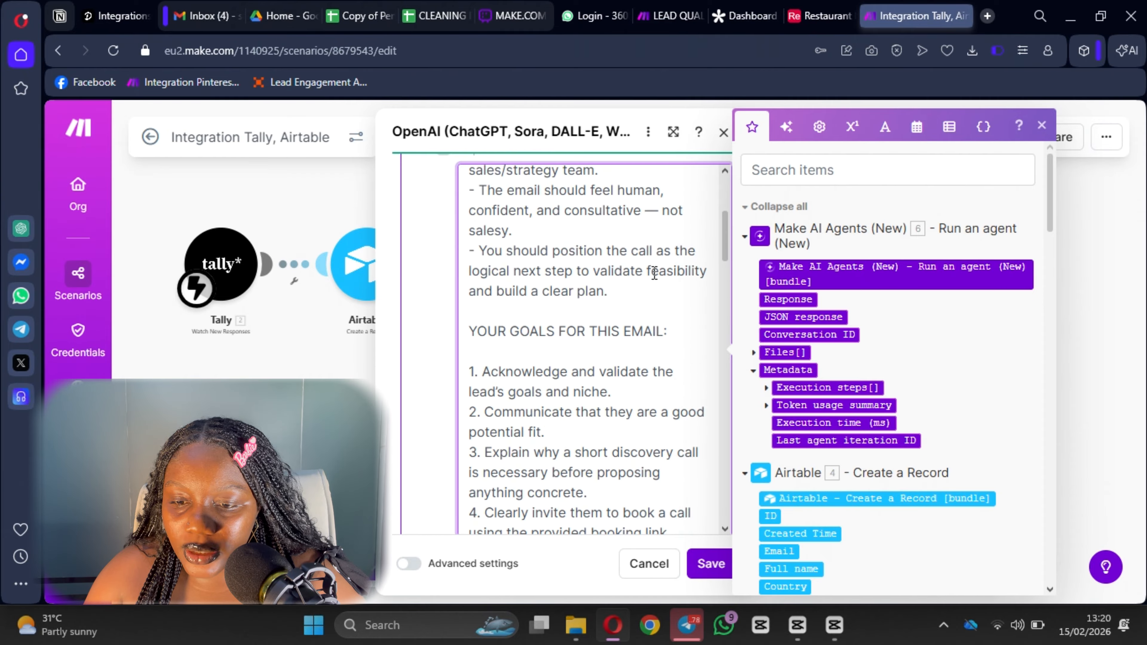
{"action": "scroll", "coordinate": [677, 283], "scroll_direction": "down", "scroll_amount": 6}
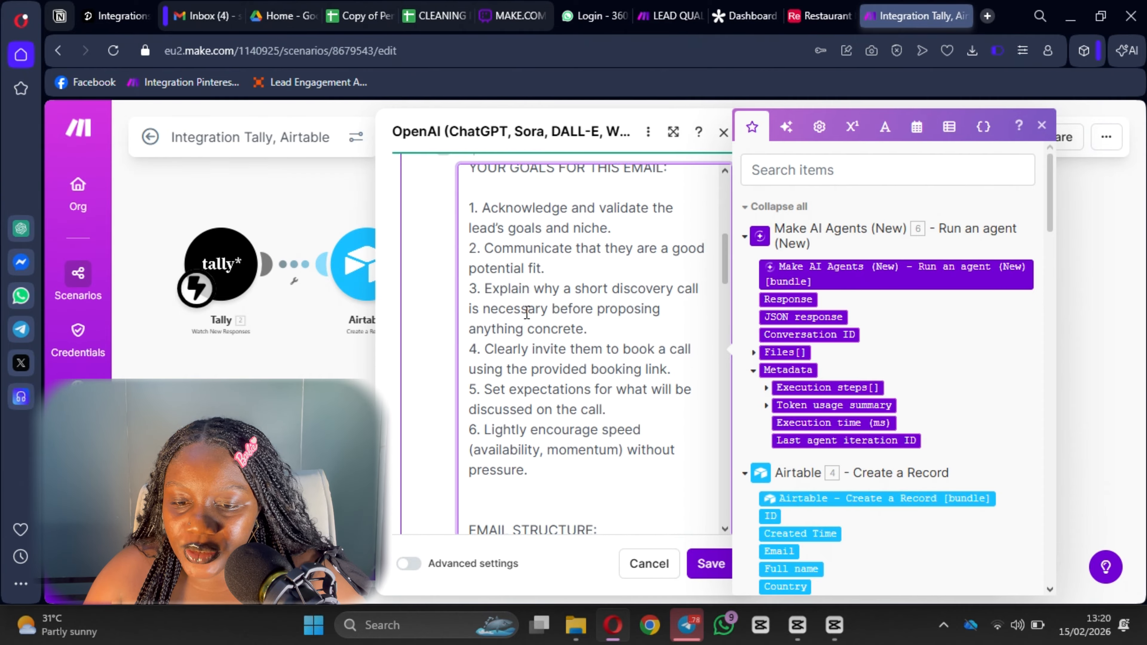
{"action": "scroll", "coordinate": [571, 331], "scroll_direction": "down", "scroll_amount": 10}
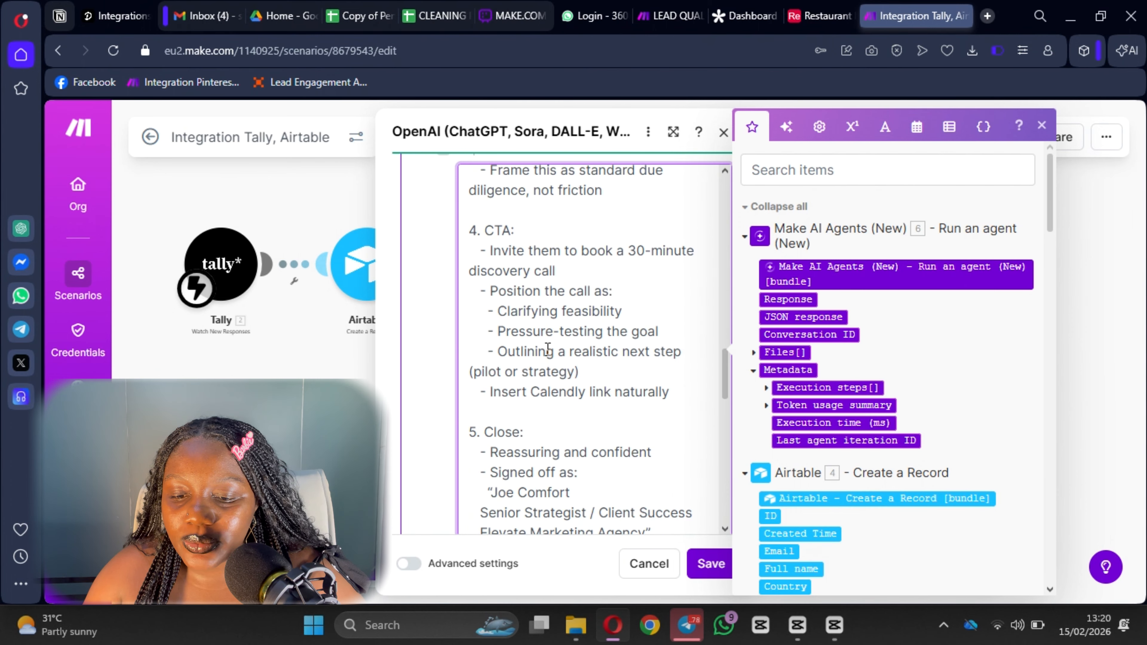
{"action": "scroll", "coordinate": [549, 357], "scroll_direction": "down", "scroll_amount": 10}
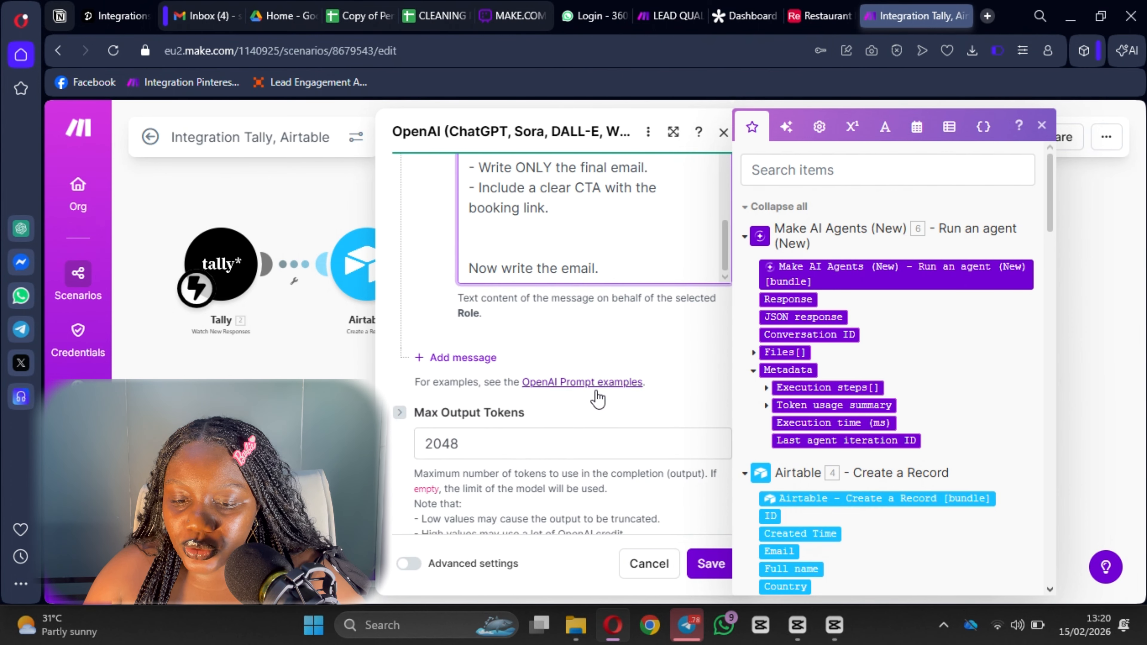
Add a second User message mapping the AI agent's Response, then save the OpenAI module.
{"action": "left_click", "coordinate": [458, 357]}
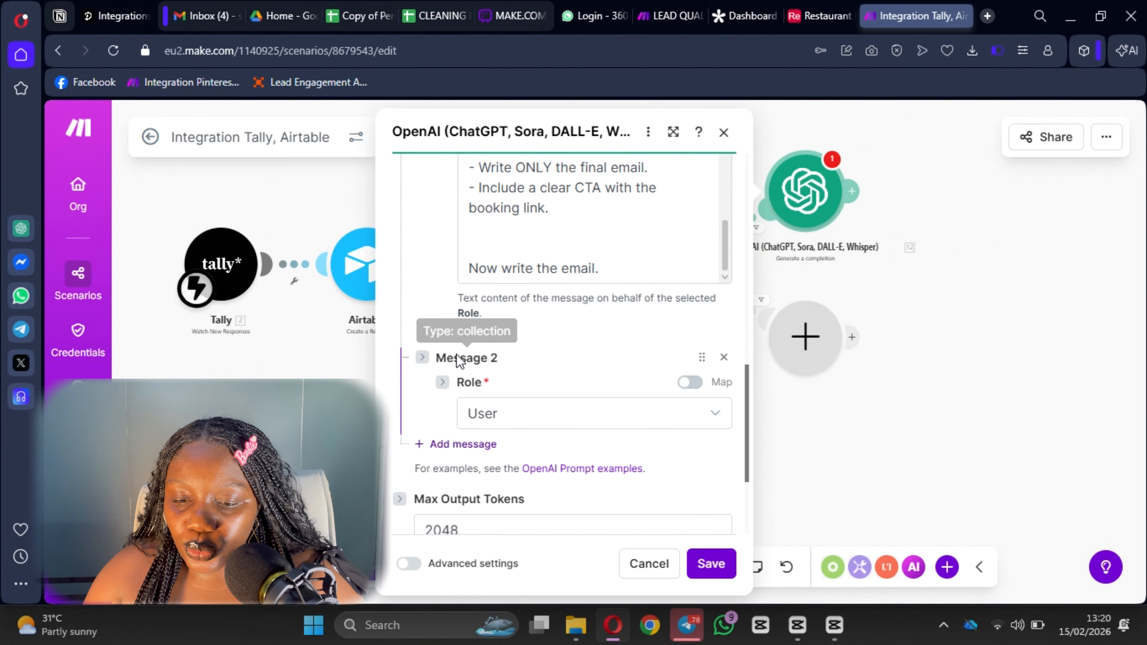
{"action": "left_click", "coordinate": [549, 410]}
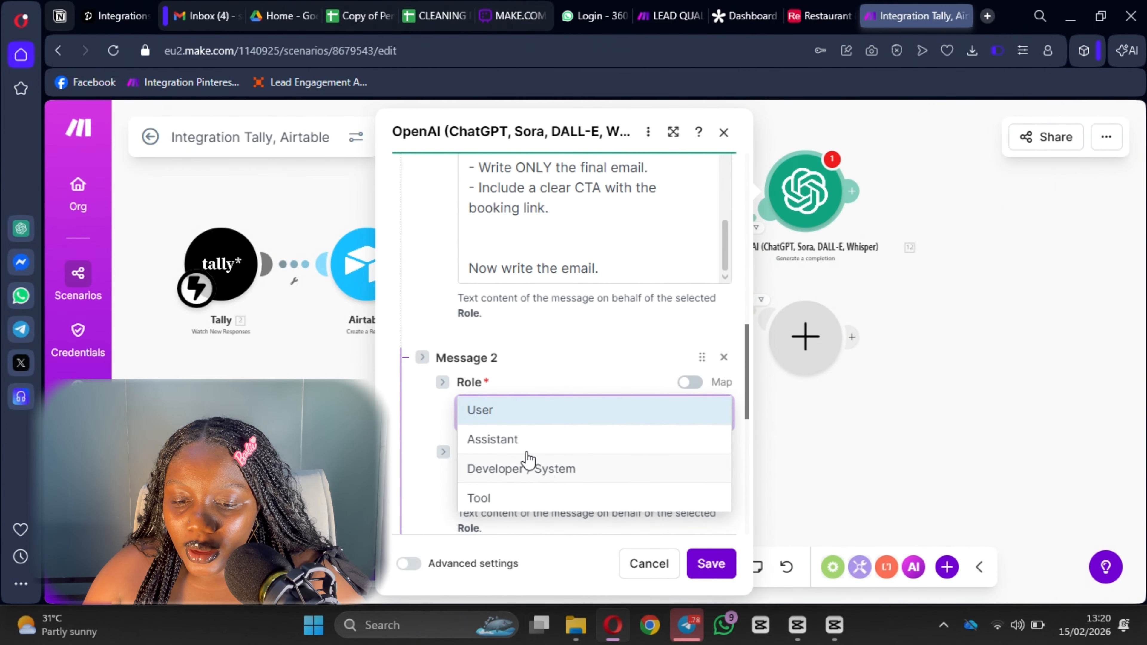
{"action": "left_click", "coordinate": [522, 420]}
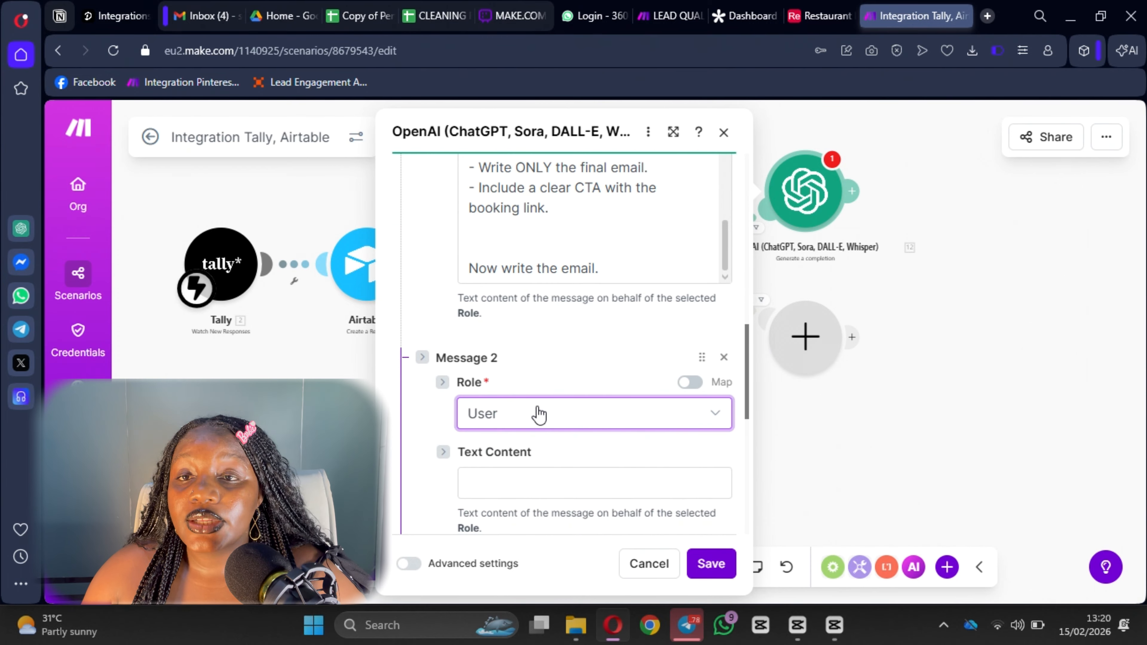
{"action": "left_click", "coordinate": [533, 479]}
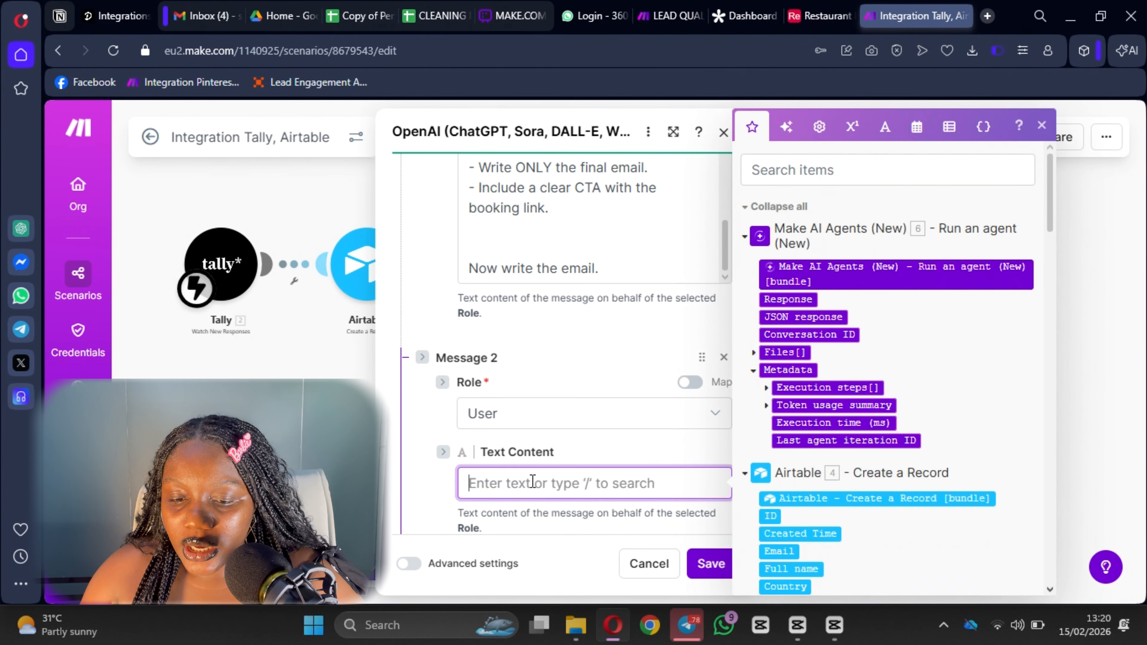
{"action": "left_click", "coordinate": [812, 298]}
{"action": "scroll", "coordinate": [586, 418], "scroll_direction": "down", "scroll_amount": 6}
{"action": "scroll", "coordinate": [599, 414], "scroll_direction": "down", "scroll_amount": 2}
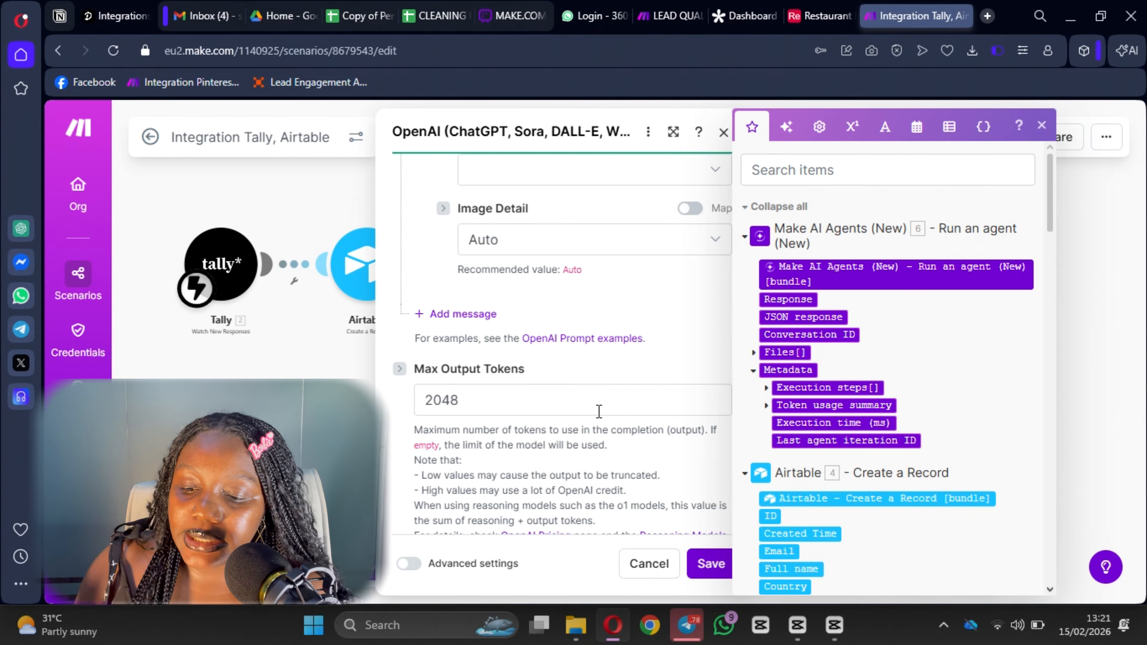
{"action": "left_click", "coordinate": [707, 565]}
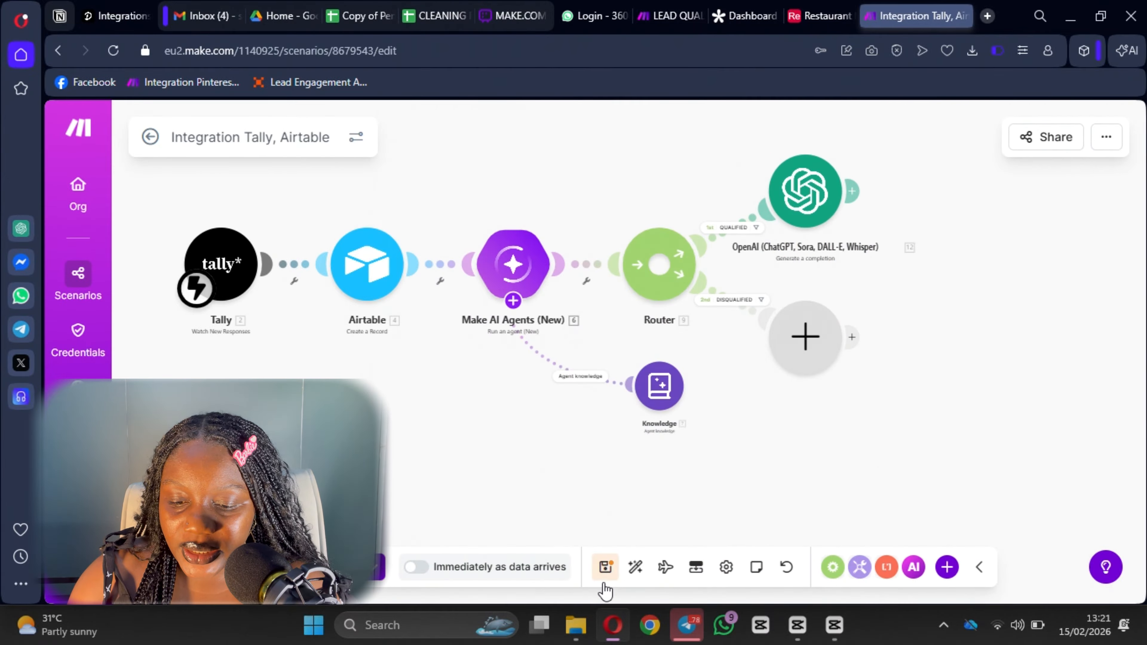
Save the scenario and delete the OpenAI module from the QUALIFIED route.
{"action": "left_click", "coordinate": [601, 571]}
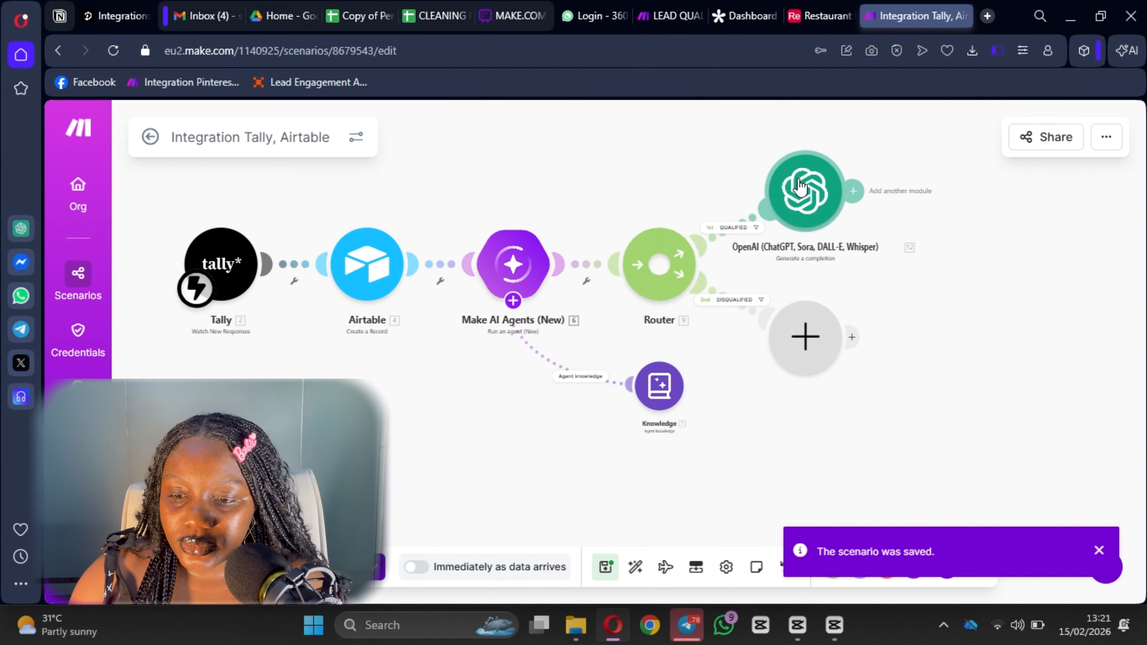
{"action": "right_click", "coordinate": [804, 200]}
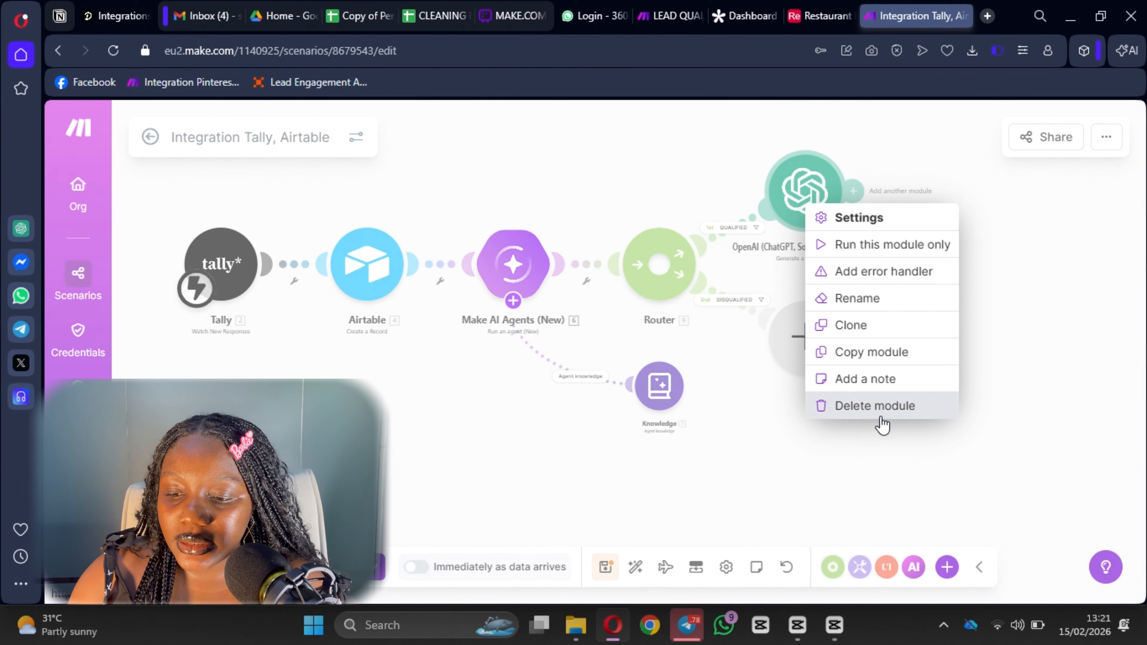
{"action": "left_click", "coordinate": [878, 407]}
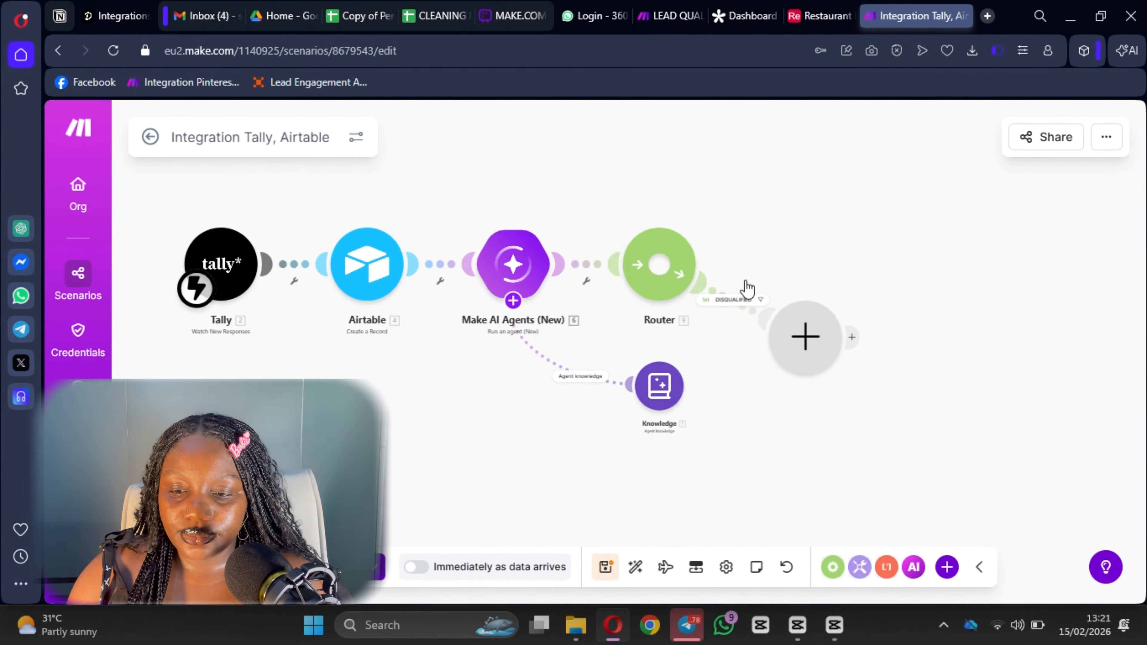
Rework the Router's routes, removing the extra empty module, and open an app chooser for the new branch.
{"action": "left_click", "coordinate": [661, 266]}
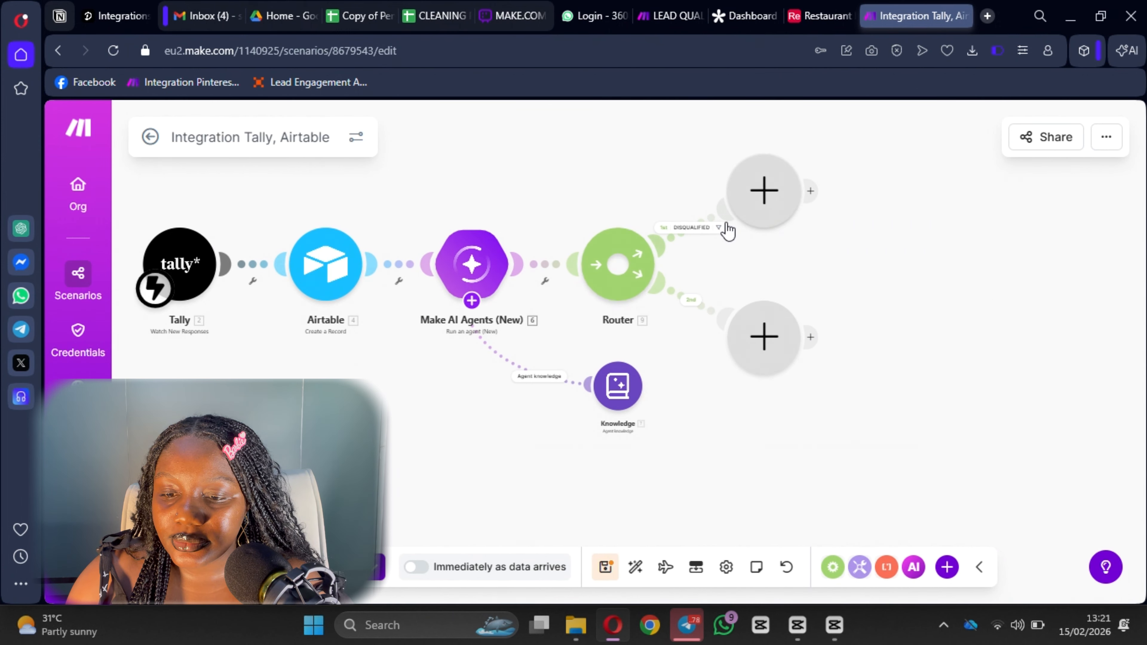
{"action": "right_click", "coordinate": [761, 216]}
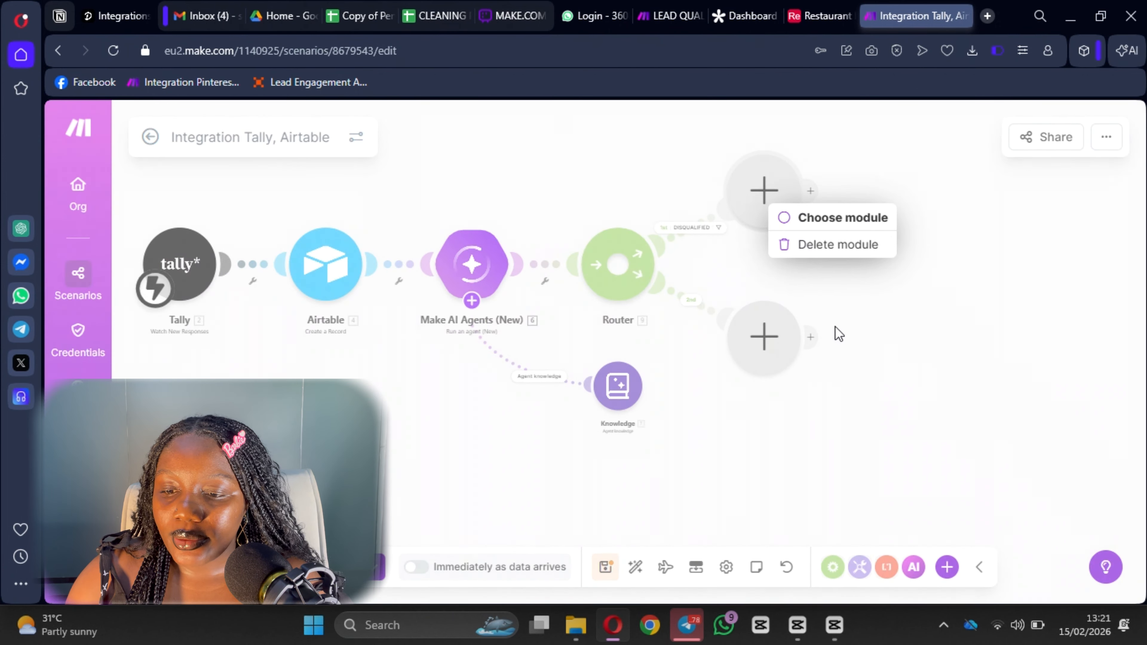
{"action": "left_click", "coordinate": [824, 245]}
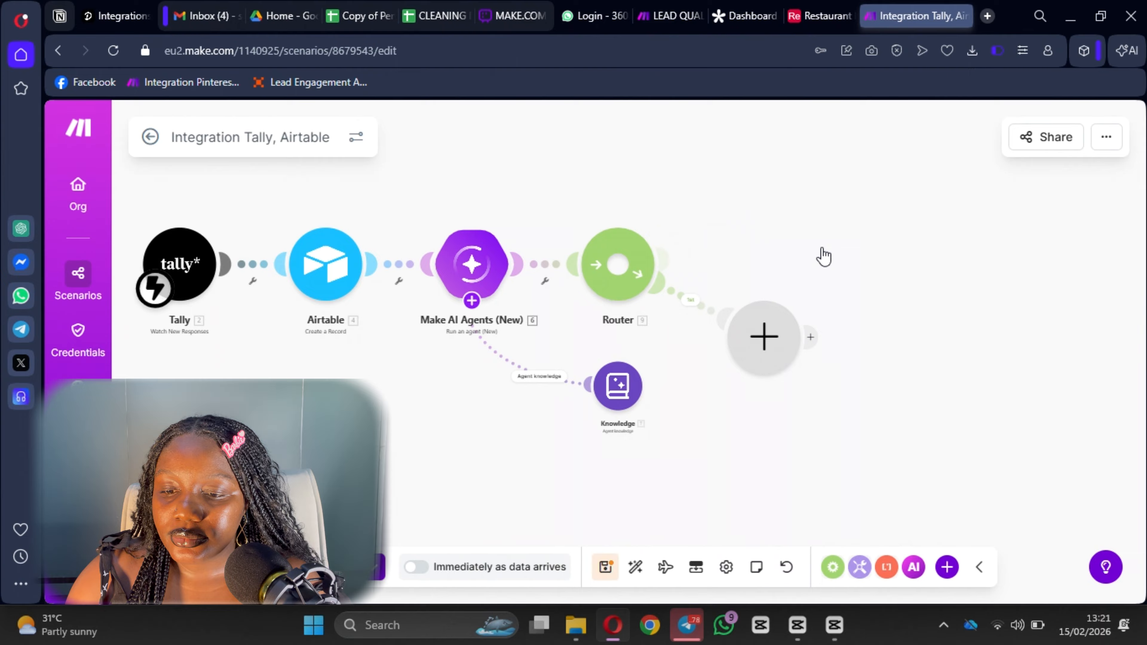
{"action": "left_click", "coordinate": [618, 261]}
{"action": "left_click", "coordinate": [779, 201]}
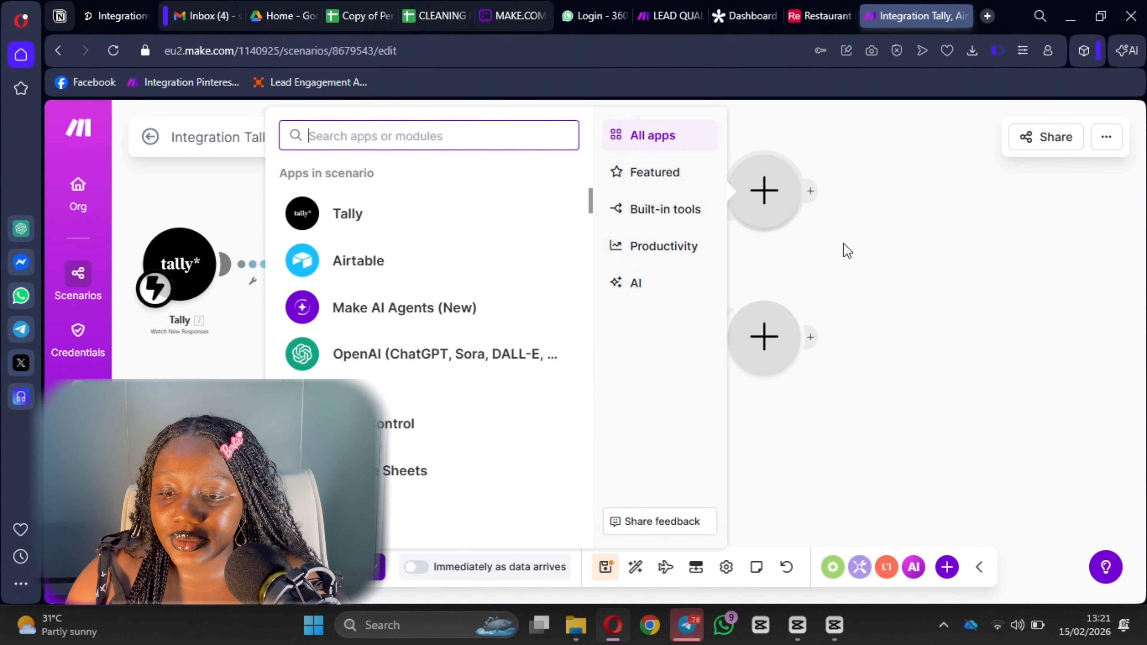
Put an OpenAI completion module on the upper empty route.
{"action": "left_click", "coordinate": [845, 248]}
{"action": "left_click", "coordinate": [766, 205]}
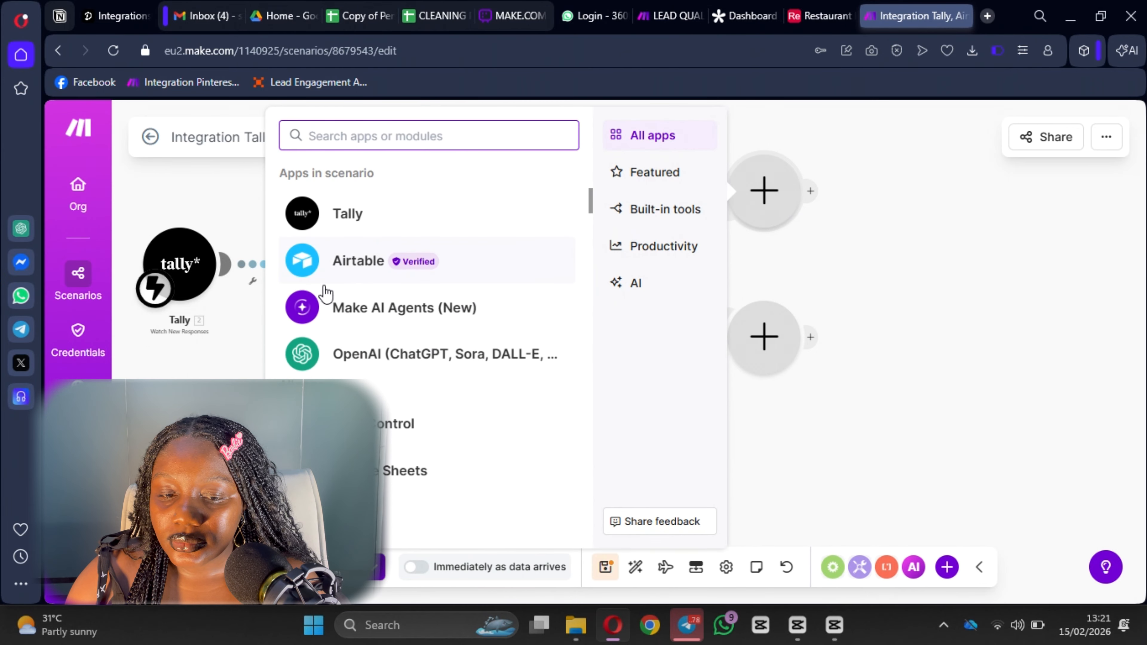
{"action": "left_click", "coordinate": [338, 361]}
{"action": "scroll", "coordinate": [417, 483], "scroll_direction": "down", "scroll_amount": 2}
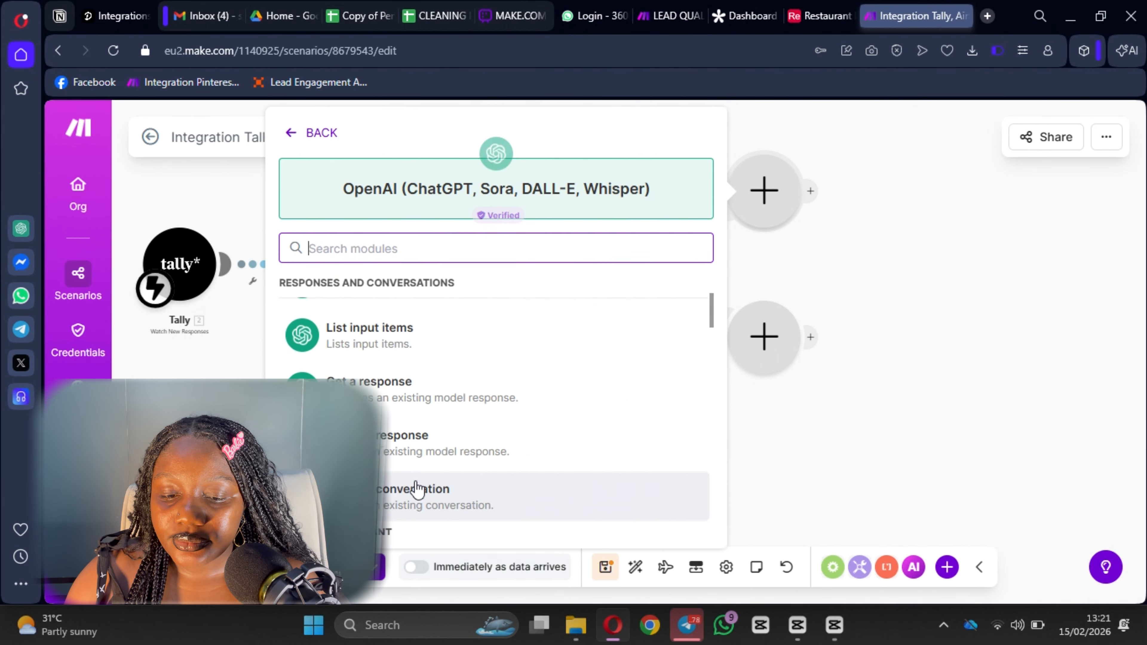
{"action": "scroll", "coordinate": [426, 368], "scroll_direction": "up", "scroll_amount": 2}
{"action": "scroll", "coordinate": [428, 382], "scroll_direction": "down", "scroll_amount": 5}
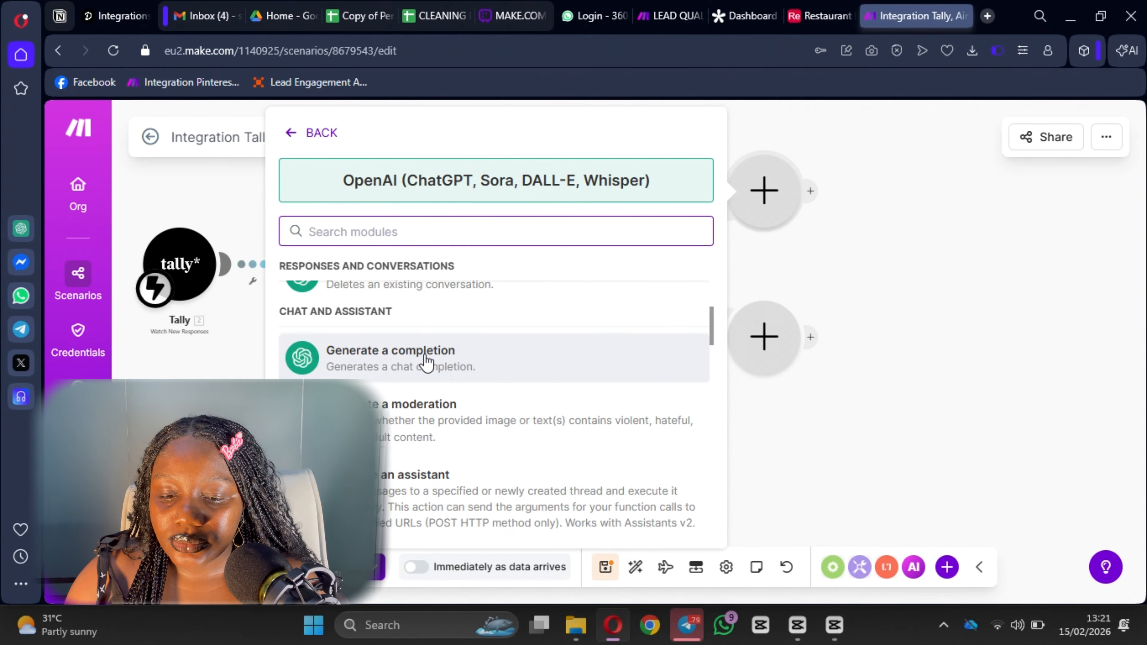
{"action": "left_click", "coordinate": [426, 361]}
Set the model to o4-mini and paste the email prompt as a Developer / System message.
{"action": "scroll", "coordinate": [885, 353], "scroll_direction": "down", "scroll_amount": 1}
{"action": "left_click", "coordinate": [885, 348]}
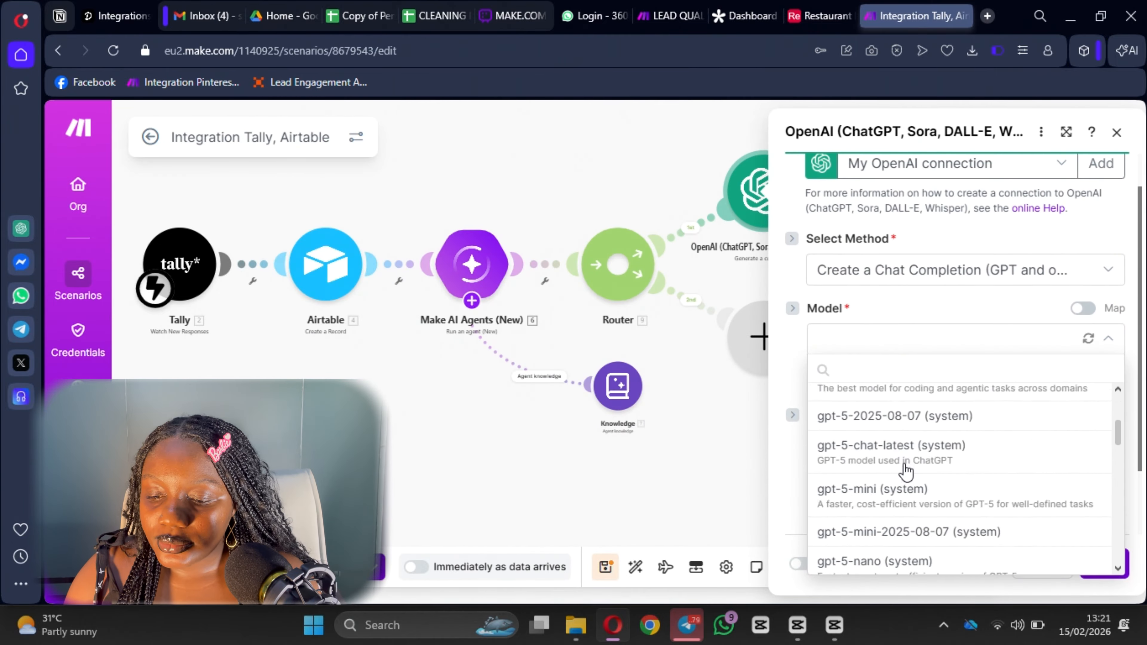
{"action": "scroll", "coordinate": [892, 477], "scroll_direction": "down", "scroll_amount": 5}
{"action": "scroll", "coordinate": [883, 479], "scroll_direction": "up", "scroll_amount": 1}
{"action": "left_click", "coordinate": [911, 471]}
{"action": "scroll", "coordinate": [885, 384], "scroll_direction": "down", "scroll_amount": 1}
{"action": "left_click", "coordinate": [857, 327]}
{"action": "left_click", "coordinate": [924, 388]}
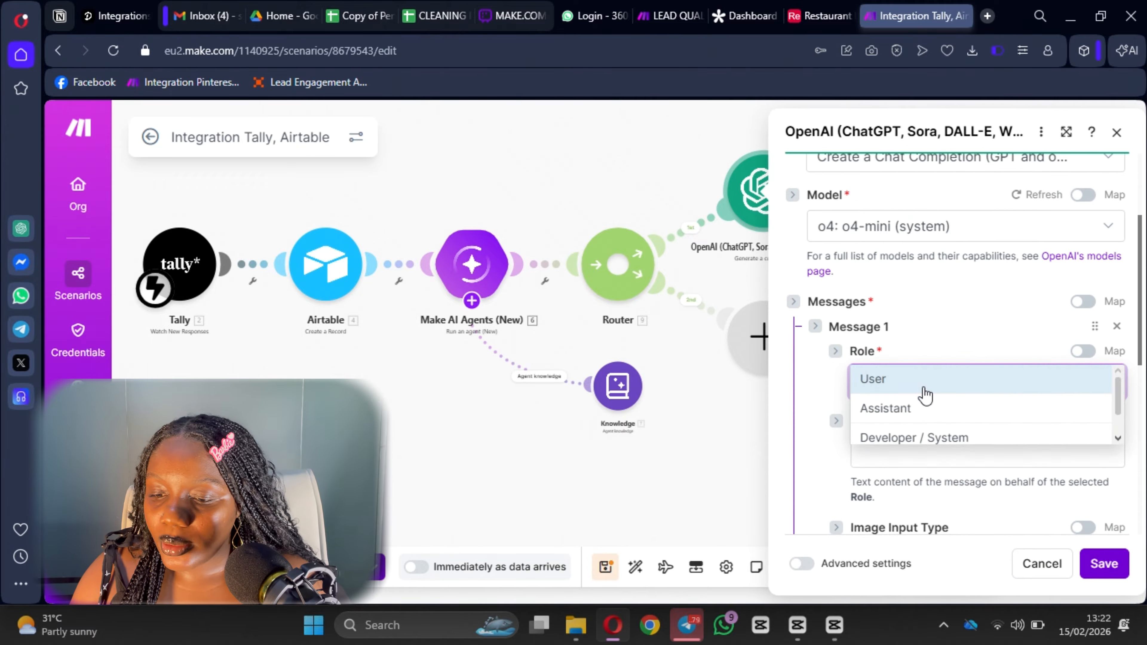
{"action": "left_click", "coordinate": [914, 437]}
{"action": "scroll", "coordinate": [916, 361], "scroll_direction": "down", "scroll_amount": 4}
{"action": "left_click", "coordinate": [891, 282]}
{"action": "key", "text": "ctrl+v"}
Add a User message mapping the agent's Response and set Max Output Tokens to 1000.
{"action": "scroll", "coordinate": [1009, 241], "scroll_direction": "up", "scroll_amount": 5}
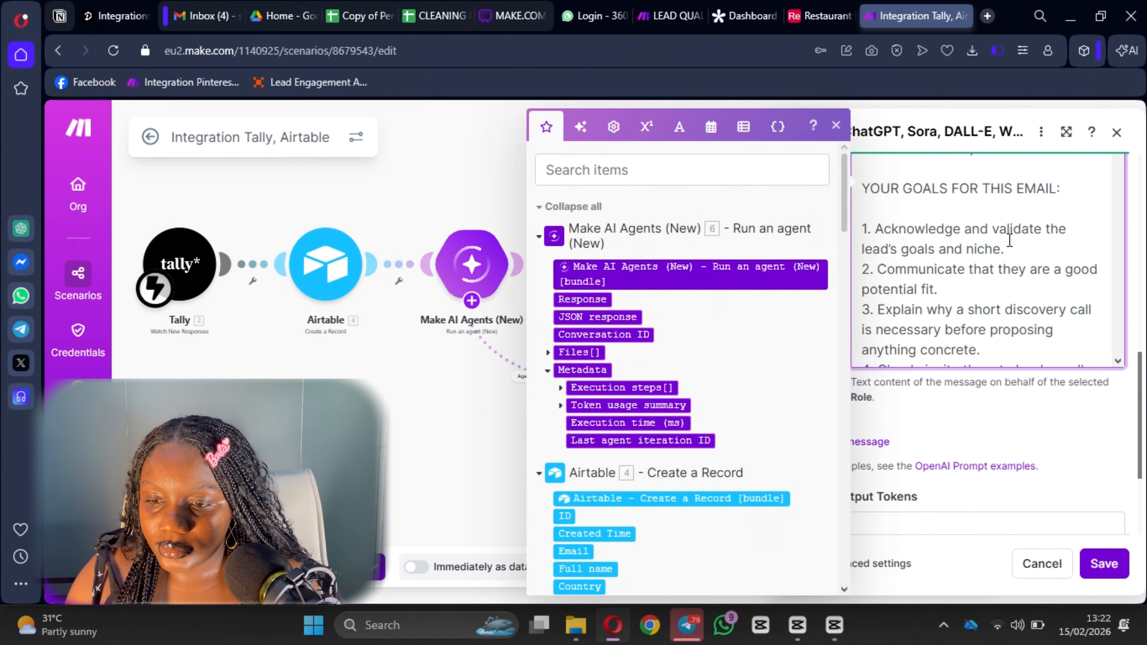
{"action": "scroll", "coordinate": [1009, 240], "scroll_direction": "down", "scroll_amount": 10}
{"action": "left_click", "coordinate": [922, 365]}
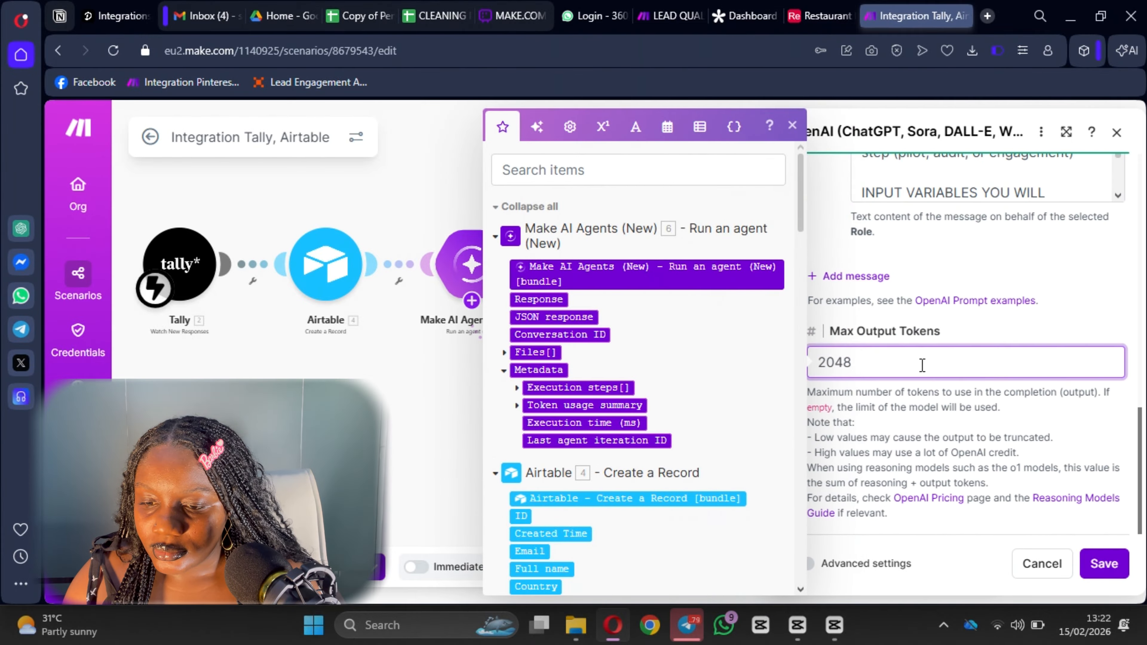
{"action": "left_click", "coordinate": [855, 276]}
{"action": "left_click", "coordinate": [912, 333]}
{"action": "left_click", "coordinate": [909, 408]}
{"action": "left_click", "coordinate": [909, 407]}
{"action": "left_click", "coordinate": [583, 298]}
{"action": "scroll", "coordinate": [950, 422], "scroll_direction": "down", "scroll_amount": 4}
{"action": "left_click", "coordinate": [901, 402]}
{"action": "type", "text": "100"}
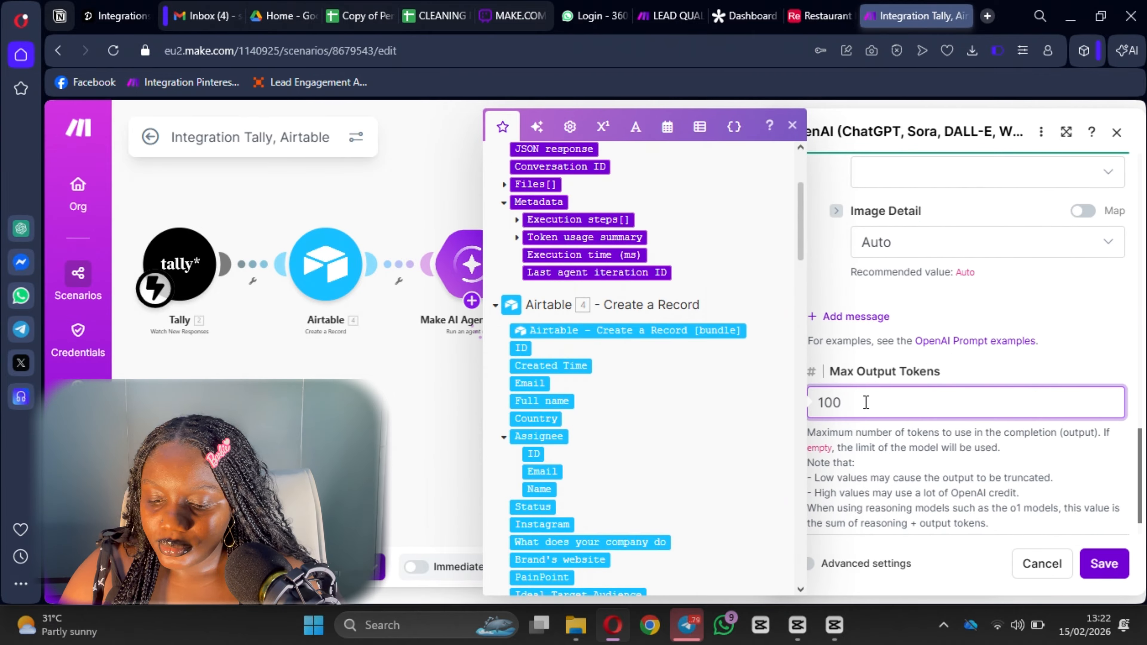
{"action": "type", "text": "0"}
Save the OpenAI module and begin a route filter labelled QUALIFIED.
{"action": "left_click", "coordinate": [1112, 567]}
{"action": "left_click", "coordinate": [689, 224]}
{"action": "left_click", "coordinate": [820, 215]}
Label the first route QUALIFIED with condition Response contains (case insensitive) Qualified.
{"action": "type", "text": "qu"}
{"action": "left_click", "coordinate": [849, 274]}
{"action": "left_click", "coordinate": [832, 392]}
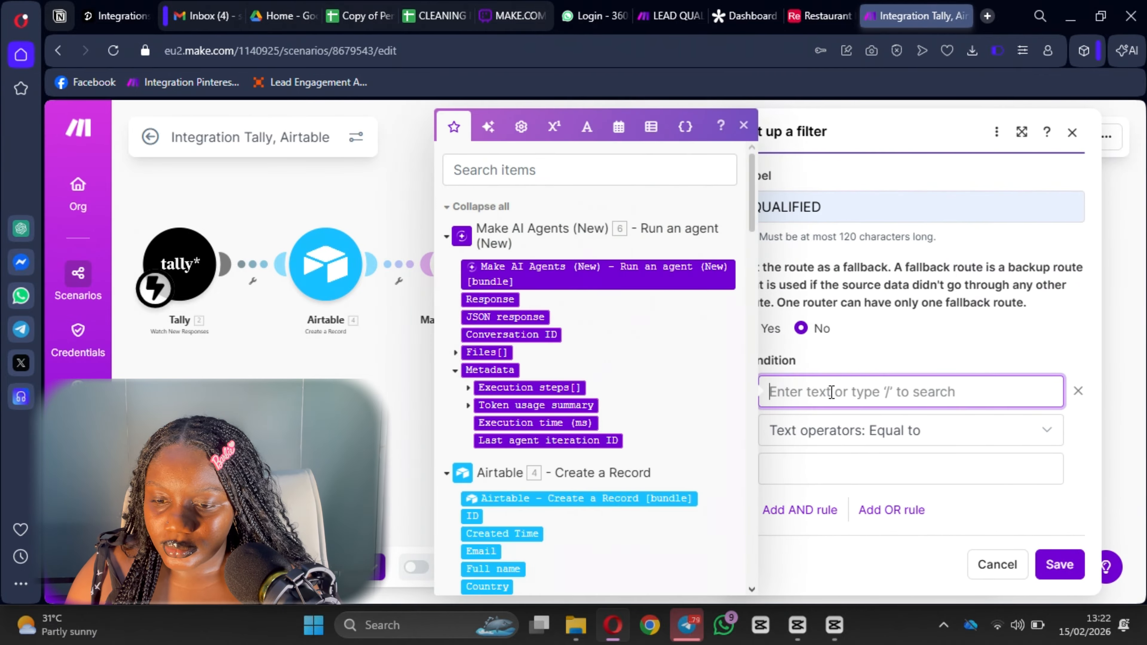
{"action": "left_click", "coordinate": [490, 299]}
{"action": "left_click", "coordinate": [871, 430]}
{"action": "scroll", "coordinate": [870, 395], "scroll_direction": "down", "scroll_amount": 3}
{"action": "left_click", "coordinate": [856, 360]}
{"action": "left_click", "coordinate": [843, 467]}
{"action": "type", "text": "Q"}
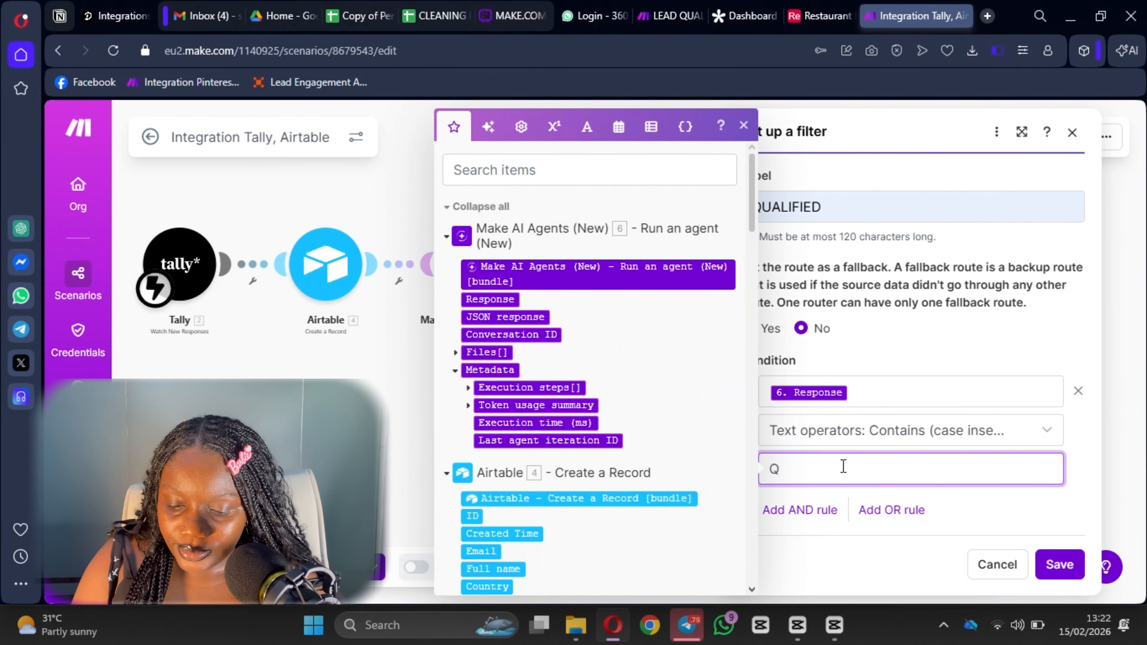
{"action": "type", "text": "ualified"}
Add an OR rule for Response contains Qualified, add 'Highly' to the first value, and save.
{"action": "left_click", "coordinate": [892, 509]}
{"action": "left_click", "coordinate": [808, 398]}
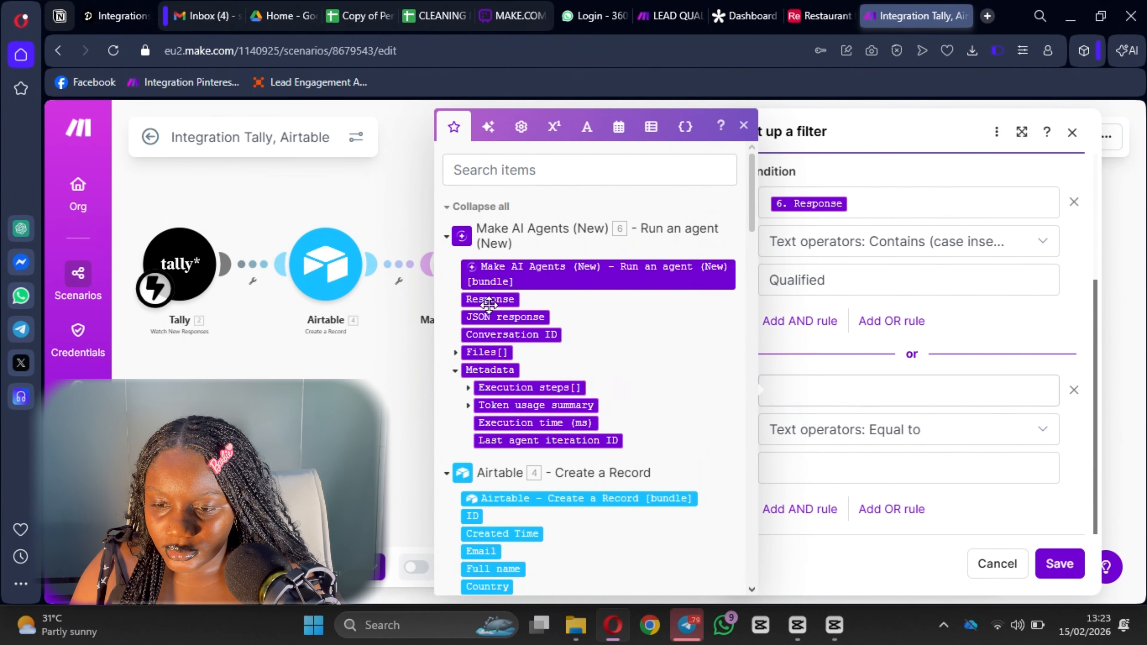
{"action": "left_click", "coordinate": [489, 300]}
{"action": "left_click", "coordinate": [870, 429]}
{"action": "left_click", "coordinate": [844, 362]}
{"action": "left_click", "coordinate": [833, 464]}
{"action": "type", "text": "Q"}
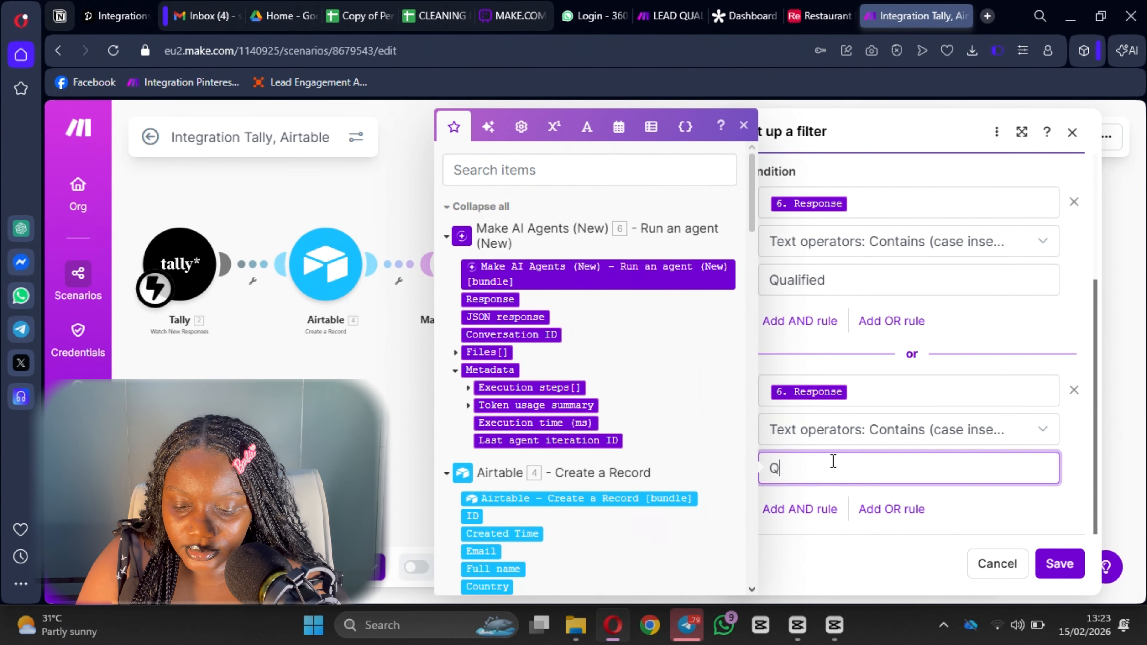
{"action": "type", "text": "ualified"}
{"action": "left_click", "coordinate": [770, 280]}
{"action": "type", "text": "Highly"}
{"action": "left_click", "coordinate": [1059, 563]}
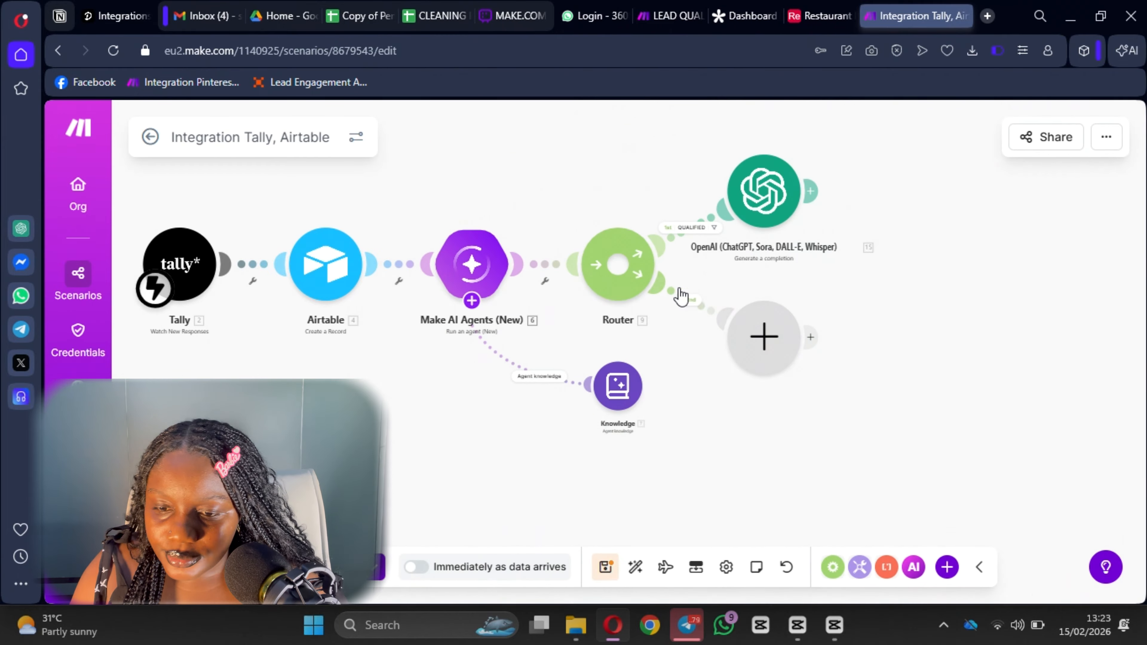
Label the second route DISQUALIFIED with condition Response contains (case insensitive) Low Prio.
{"action": "left_click", "coordinate": [686, 298]}
{"action": "left_click", "coordinate": [862, 204]}
{"action": "type", "text": "DISQUALIFIED"}
{"action": "left_click", "coordinate": [808, 391]}
{"action": "left_click", "coordinate": [489, 299]}
{"action": "left_click", "coordinate": [870, 430]}
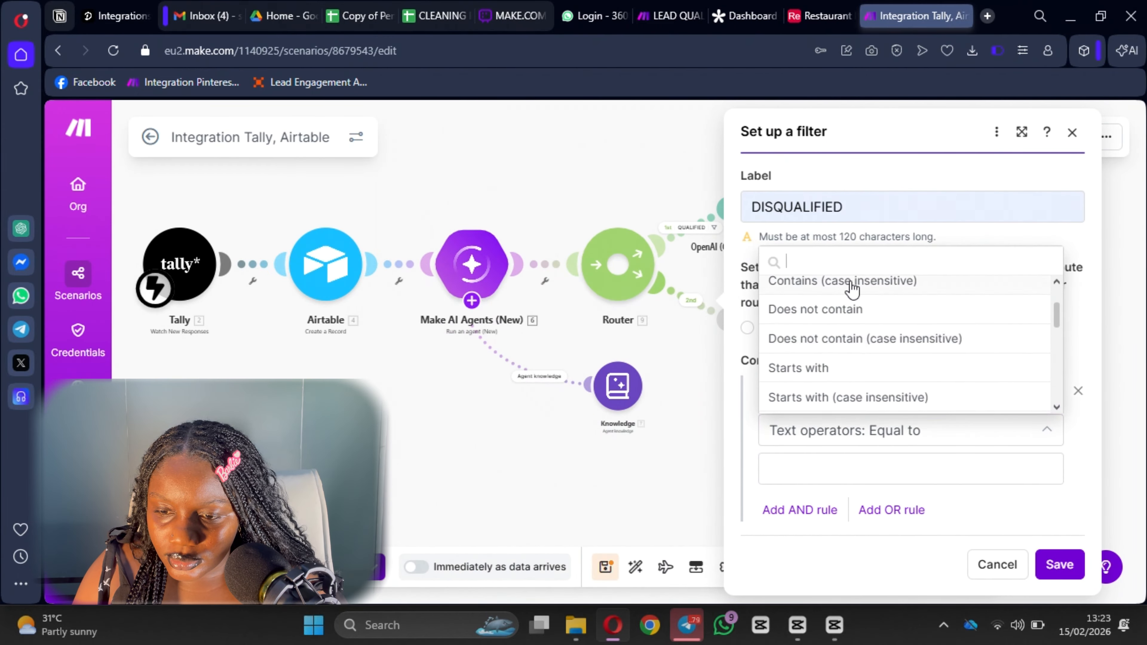
{"action": "left_click", "coordinate": [845, 279]}
{"action": "left_click", "coordinate": [881, 469]}
{"action": "type", "text": "Low Priority"}
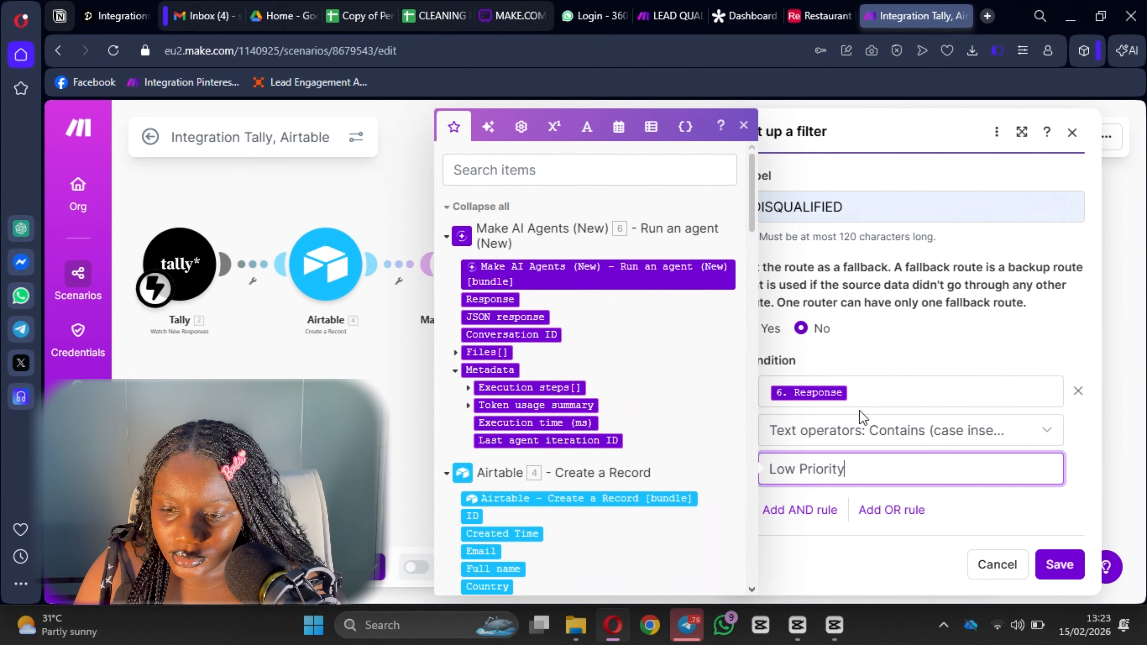
Add an OR rule for Response contains (case insensitive) Disqualified and save the filter.
{"action": "left_click", "coordinate": [891, 510]}
{"action": "scroll", "coordinate": [888, 506], "scroll_direction": "down", "scroll_amount": 4}
{"action": "left_click", "coordinate": [832, 389]}
{"action": "left_click", "coordinate": [490, 299]}
{"action": "left_click", "coordinate": [864, 468]}
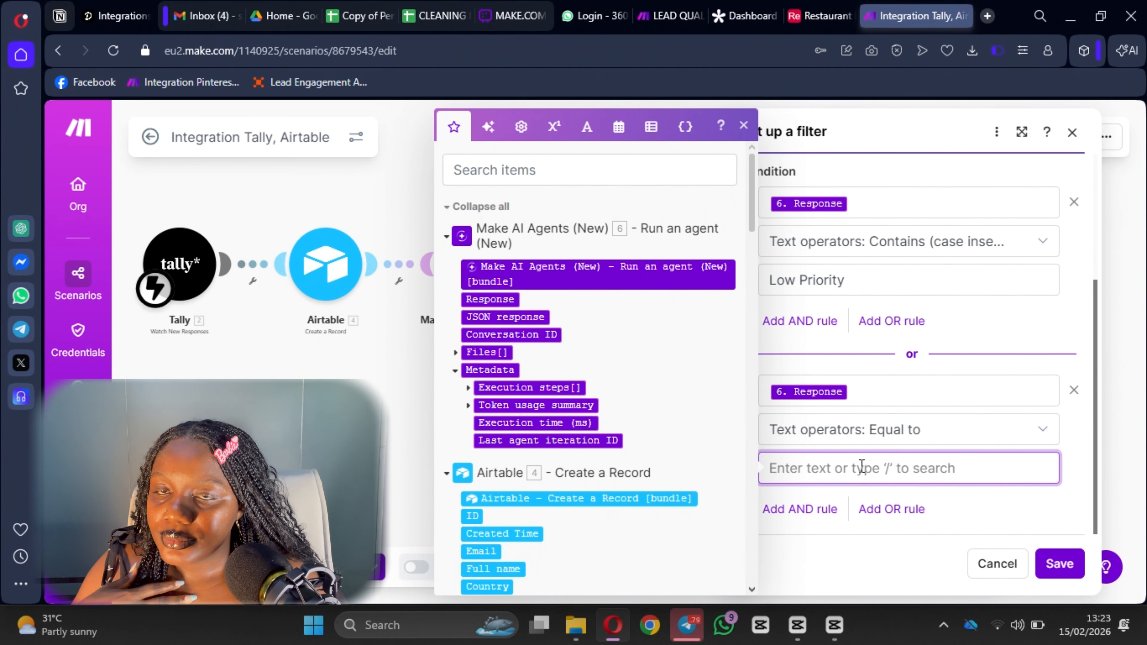
{"action": "left_click", "coordinate": [845, 430]}
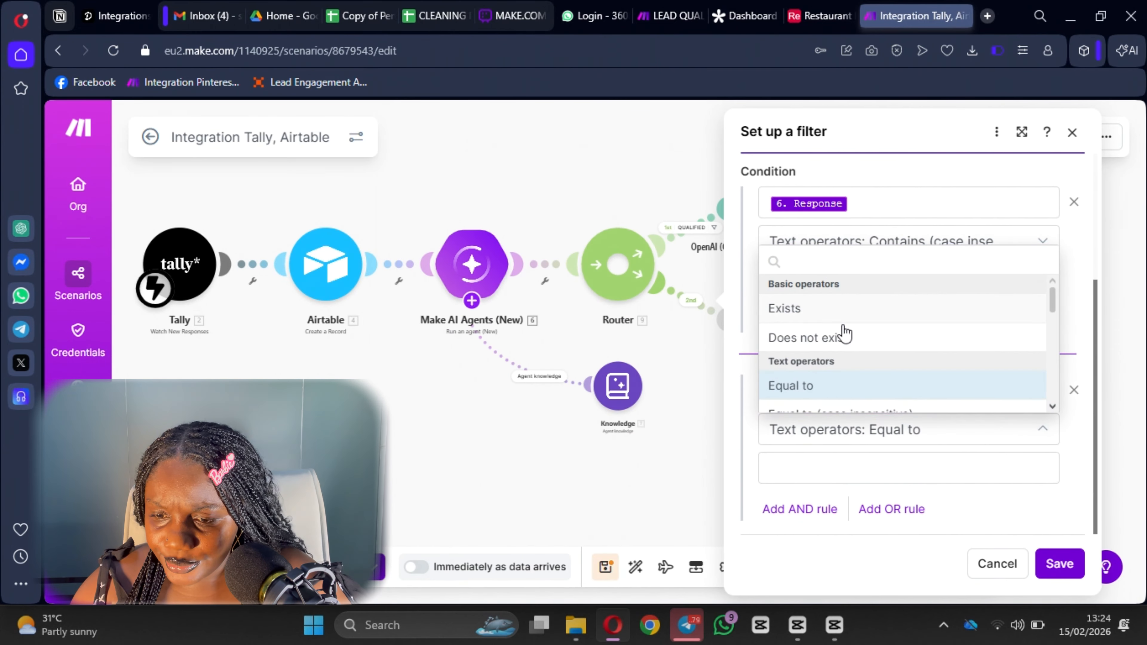
{"action": "scroll", "coordinate": [845, 334], "scroll_direction": "down", "scroll_amount": 3}
{"action": "left_click", "coordinate": [812, 280]}
{"action": "left_click", "coordinate": [829, 470]}
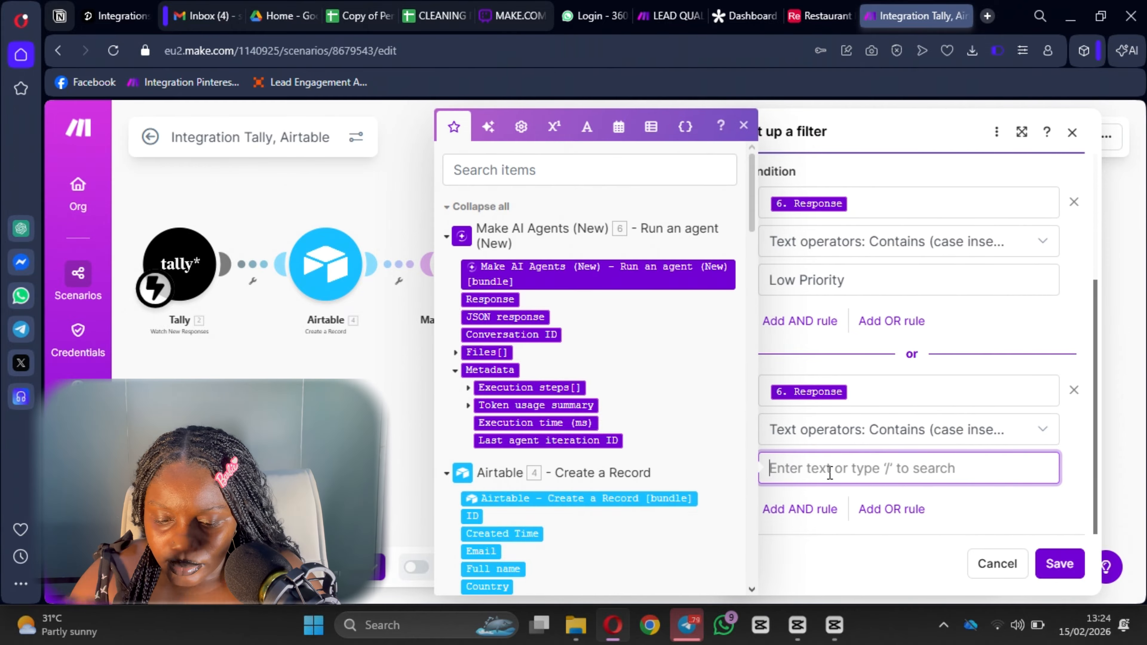
{"action": "type", "text": "yt"}
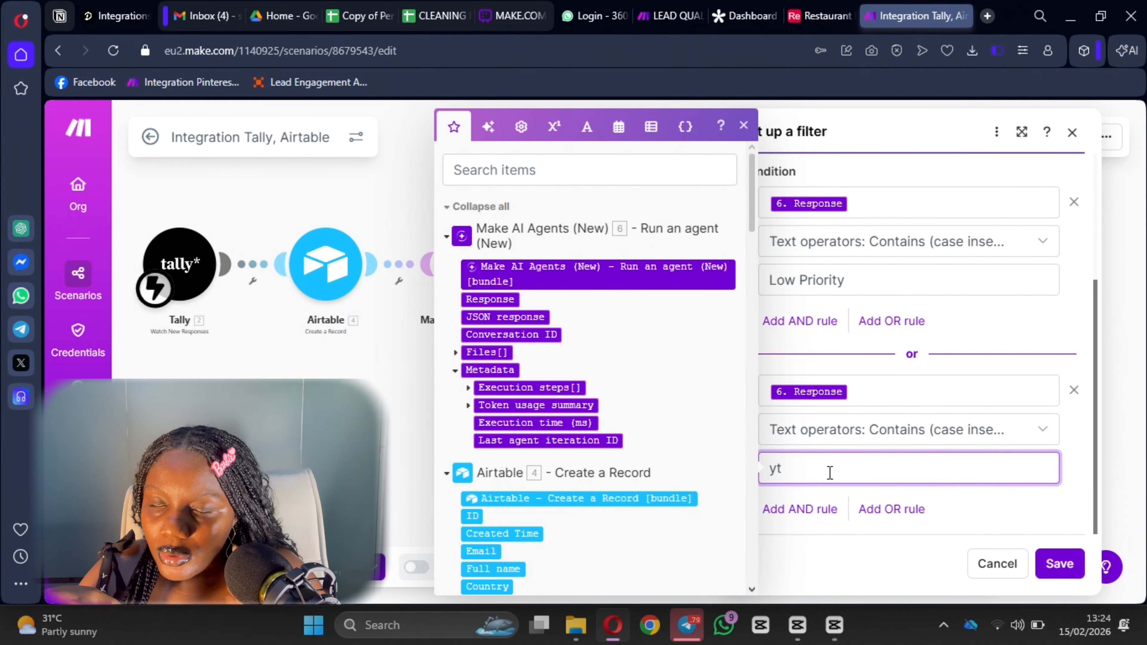
{"action": "key", "text": "BackSpace"}
{"action": "key", "text": "BackSpace"}
{"action": "type", "text": "Disqualified"}
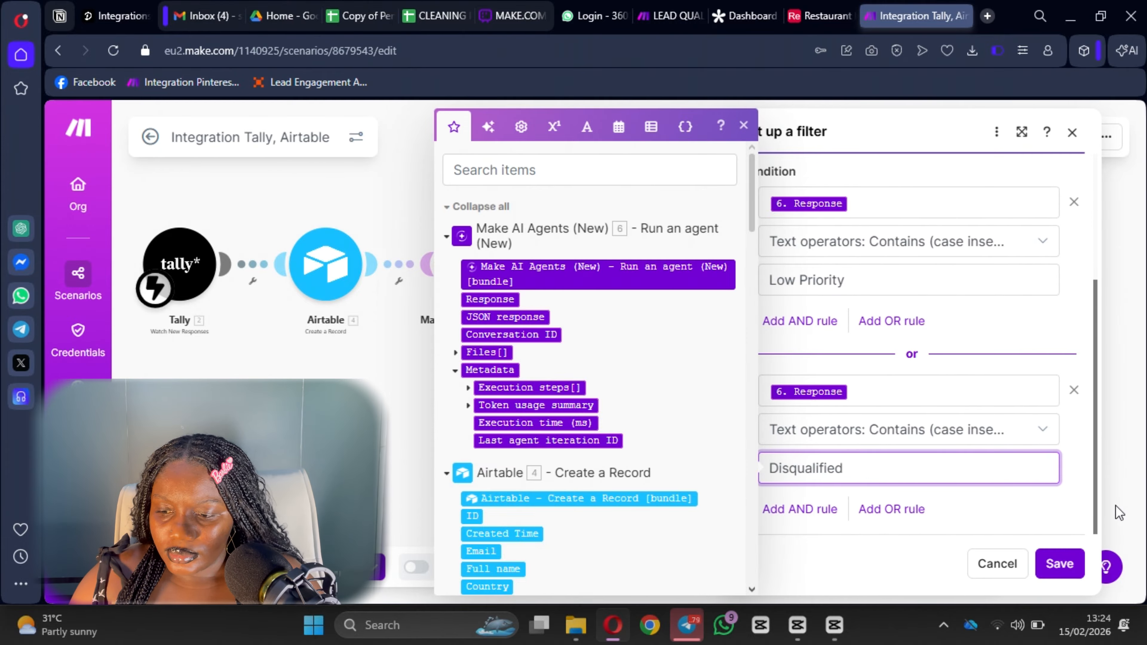
{"action": "left_click", "coordinate": [1060, 564]}
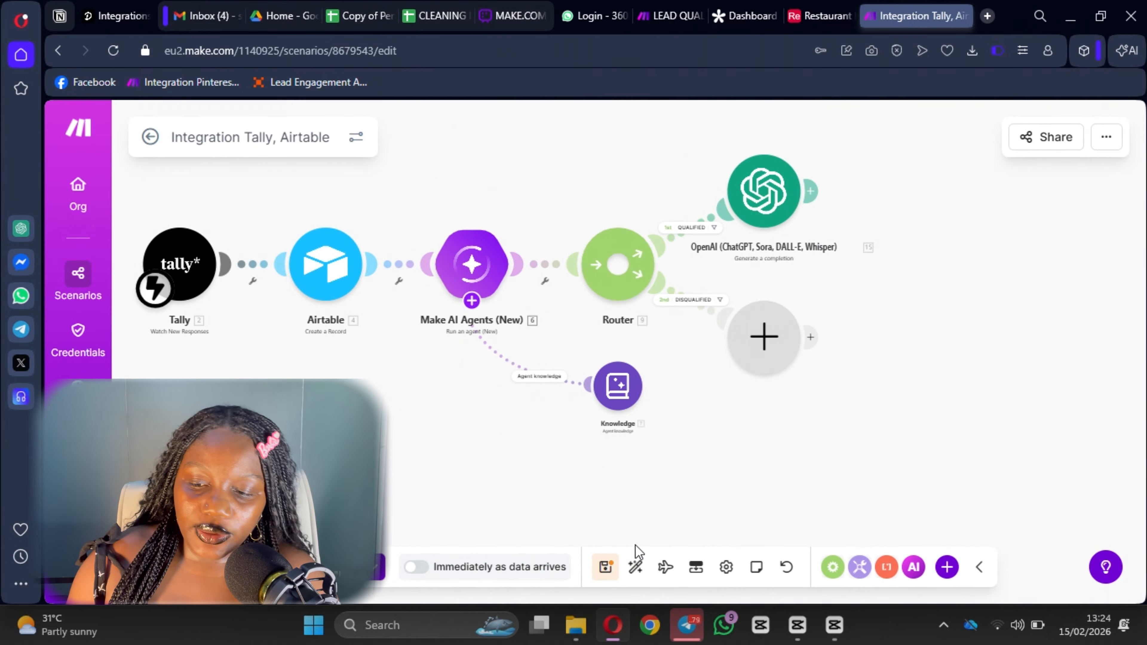
Save the scenario and clone the OpenAI email module onto the DISQUALIFIED route.
{"action": "left_click", "coordinate": [613, 570]}
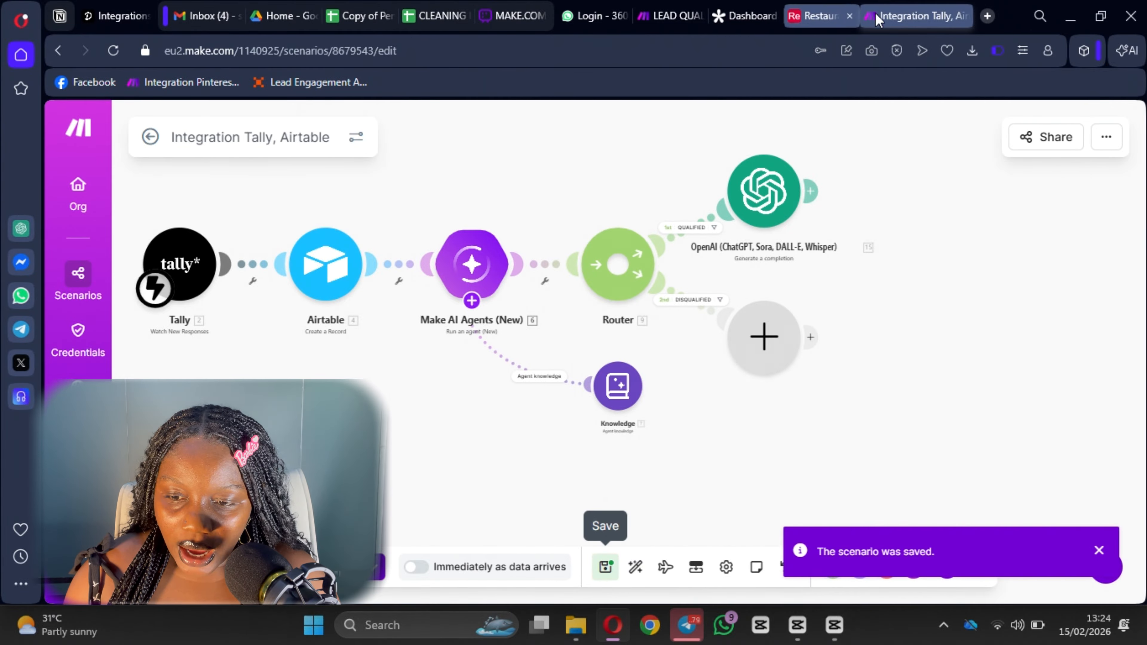
{"action": "right_click", "coordinate": [778, 186]}
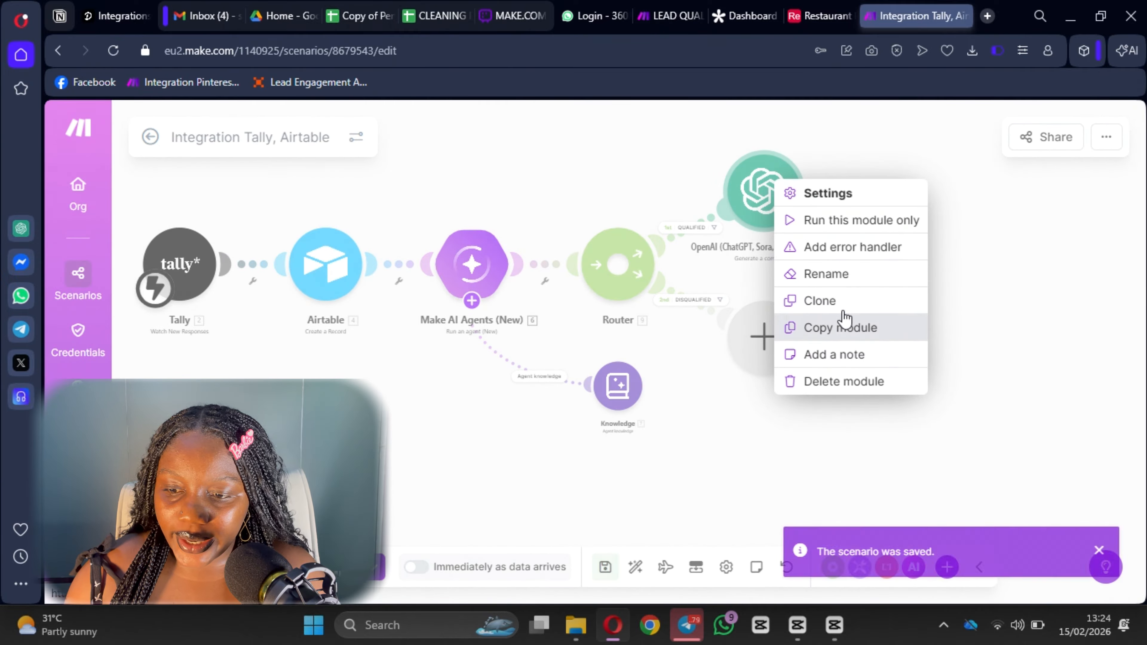
{"action": "left_click", "coordinate": [843, 301]}
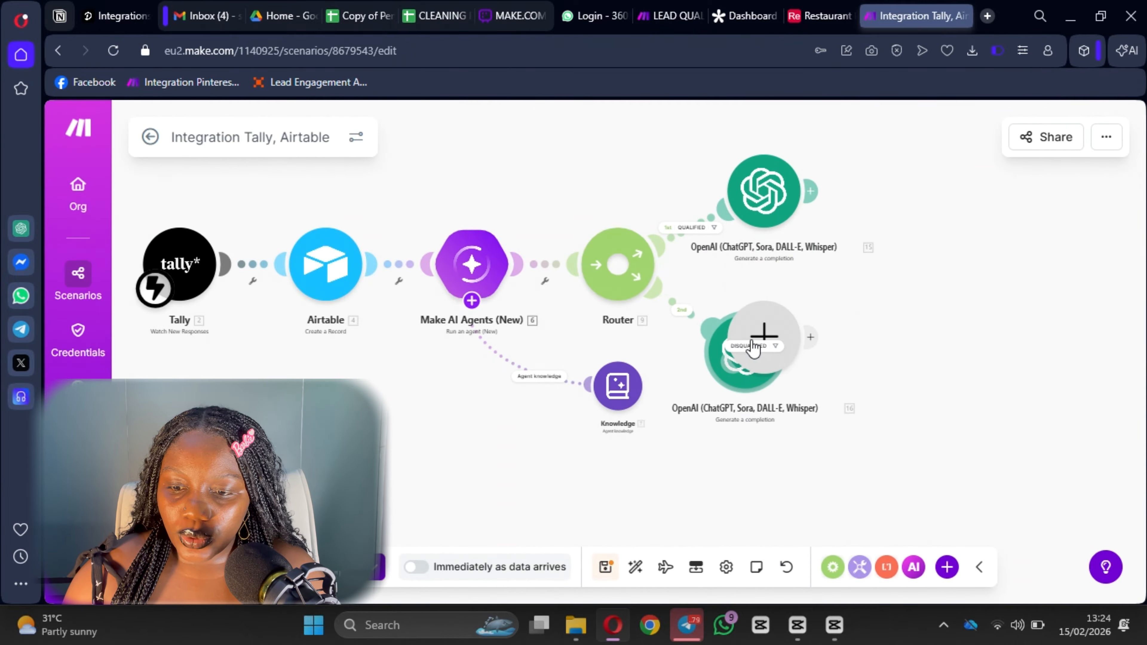
{"action": "left_click", "coordinate": [847, 323]}
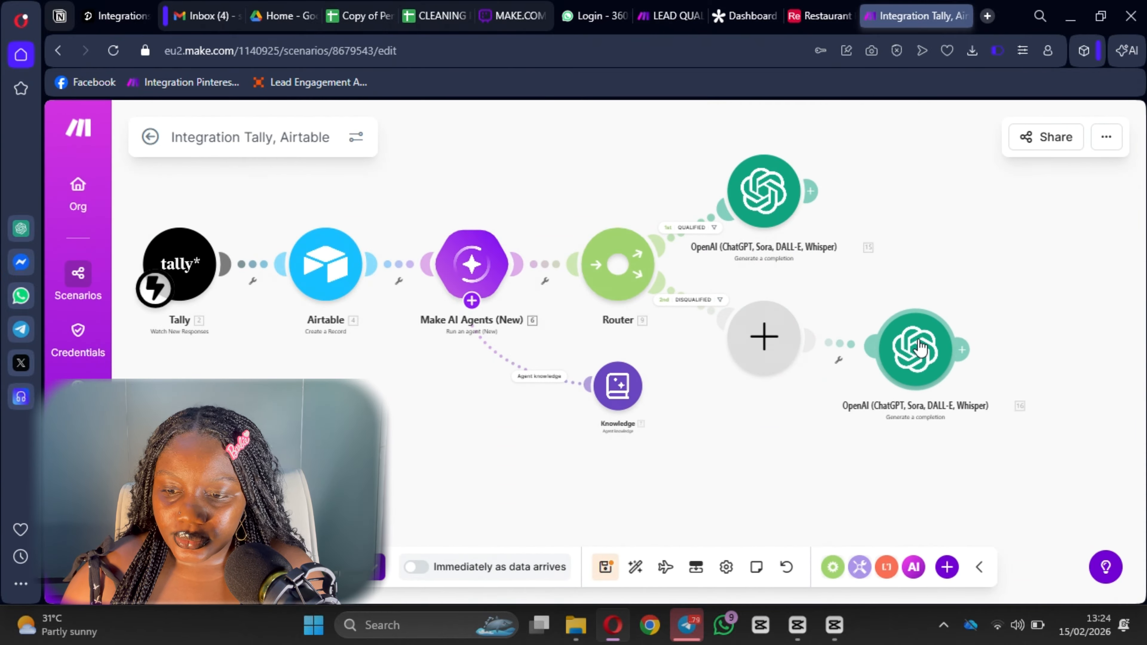
{"action": "right_click", "coordinate": [774, 342]}
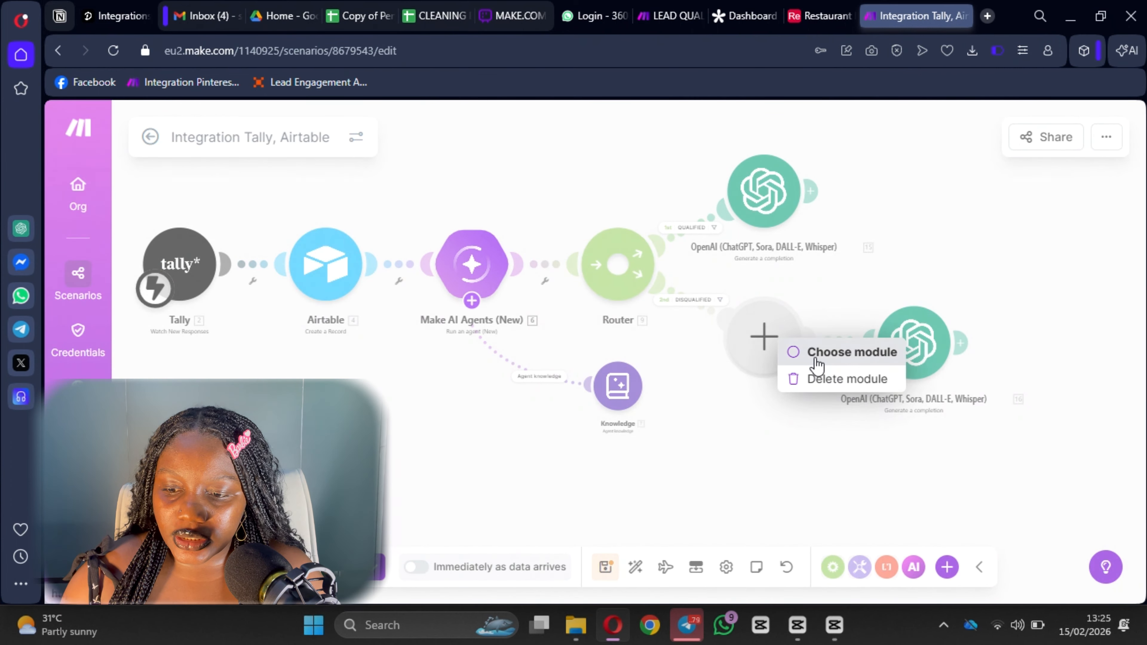
Delete the empty placeholder module and change QUALIFIED to DISQUALIFIED in the prompt.
{"action": "left_click", "coordinate": [820, 380]}
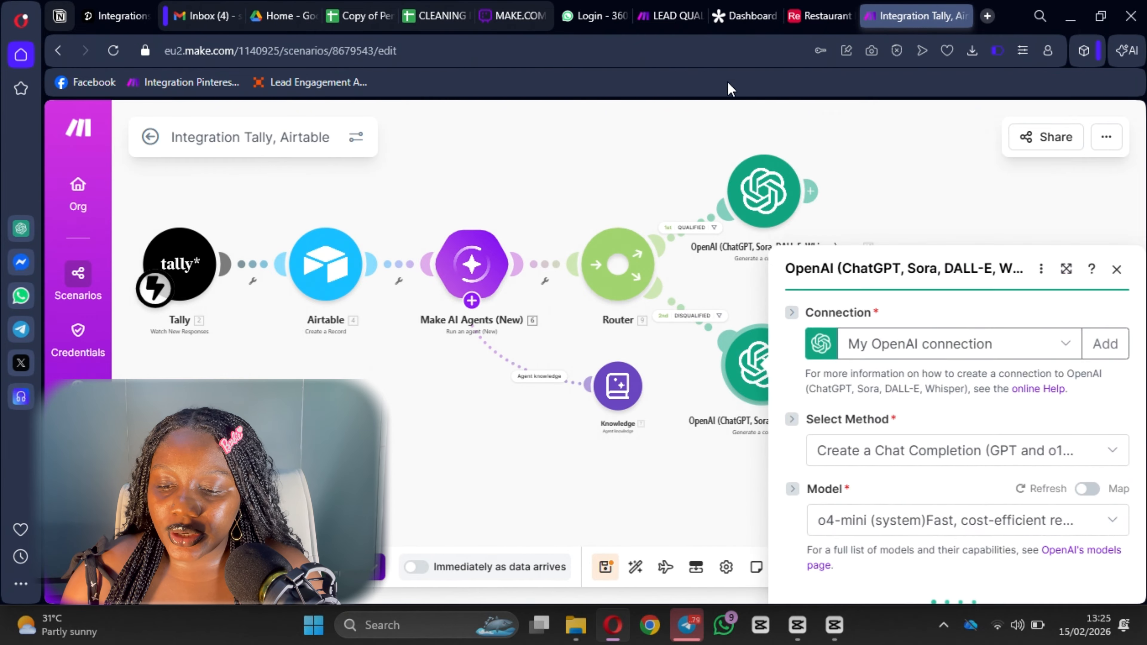
{"action": "scroll", "coordinate": [871, 307], "scroll_direction": "down", "scroll_amount": 10}
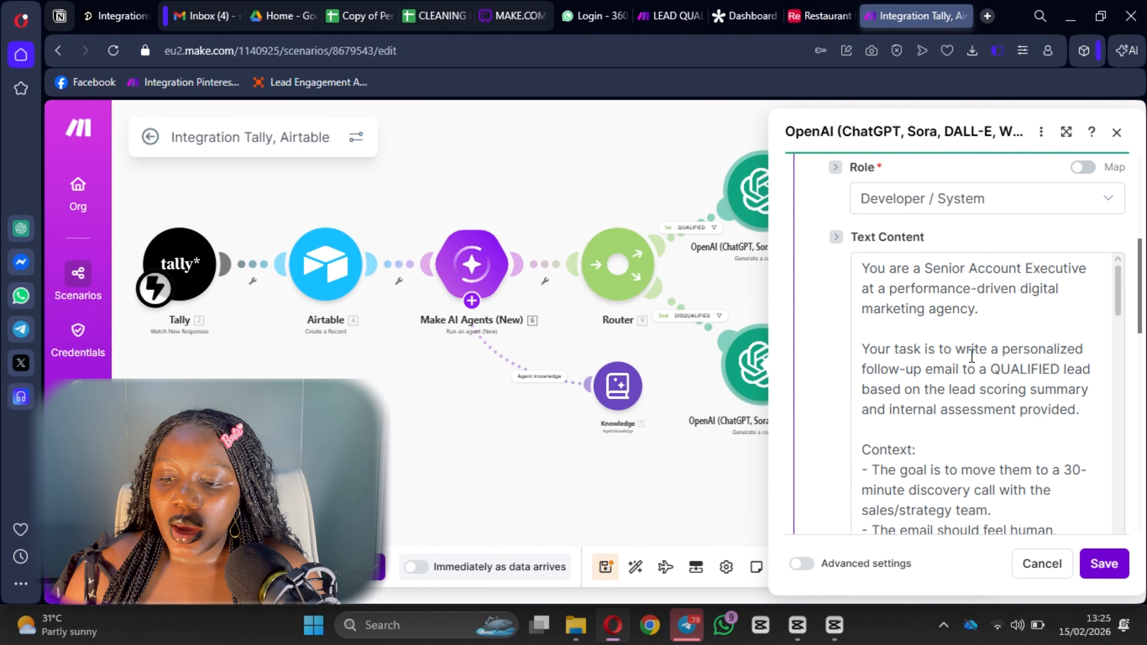
{"action": "left_click", "coordinate": [995, 371]}
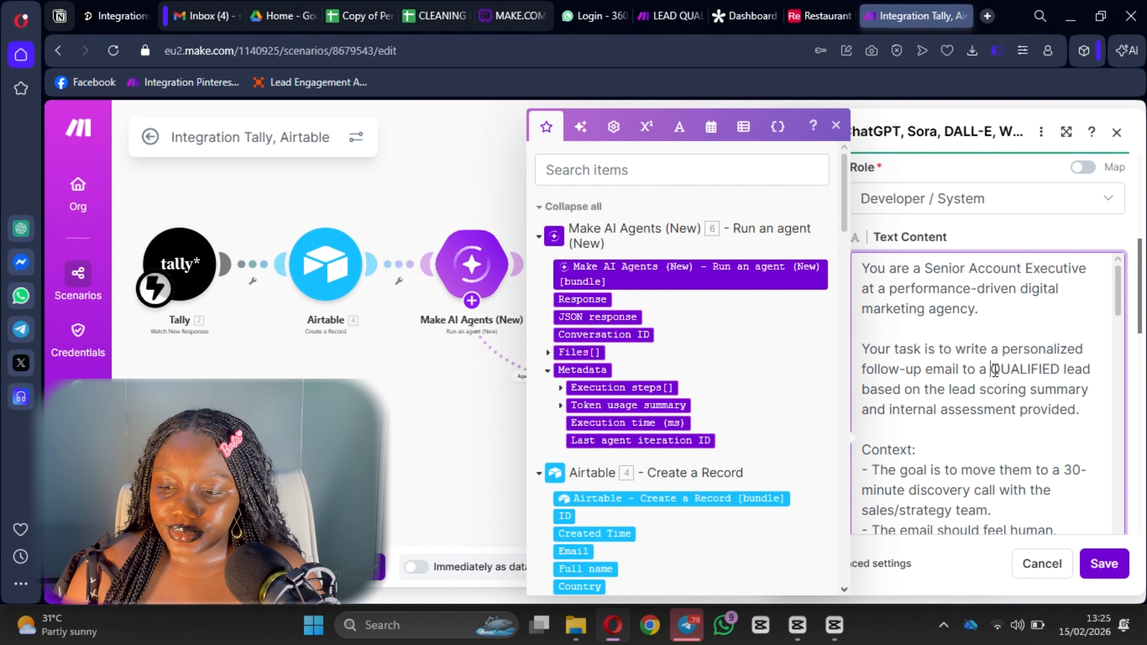
{"action": "type", "text": "Di"}
{"action": "key", "text": "BackSpace"}
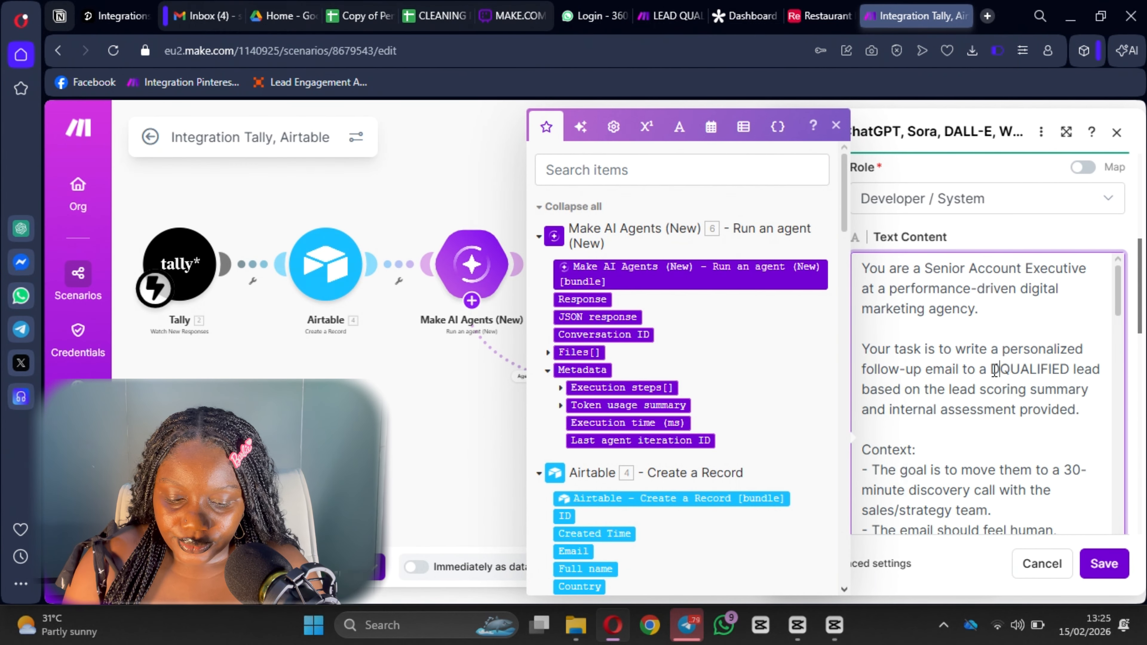
{"action": "type", "text": "IS"}
Reword the goal: they feel the marketing team will reach out for further conversations.
{"action": "scroll", "coordinate": [987, 408], "scroll_direction": "down", "scroll_amount": 2}
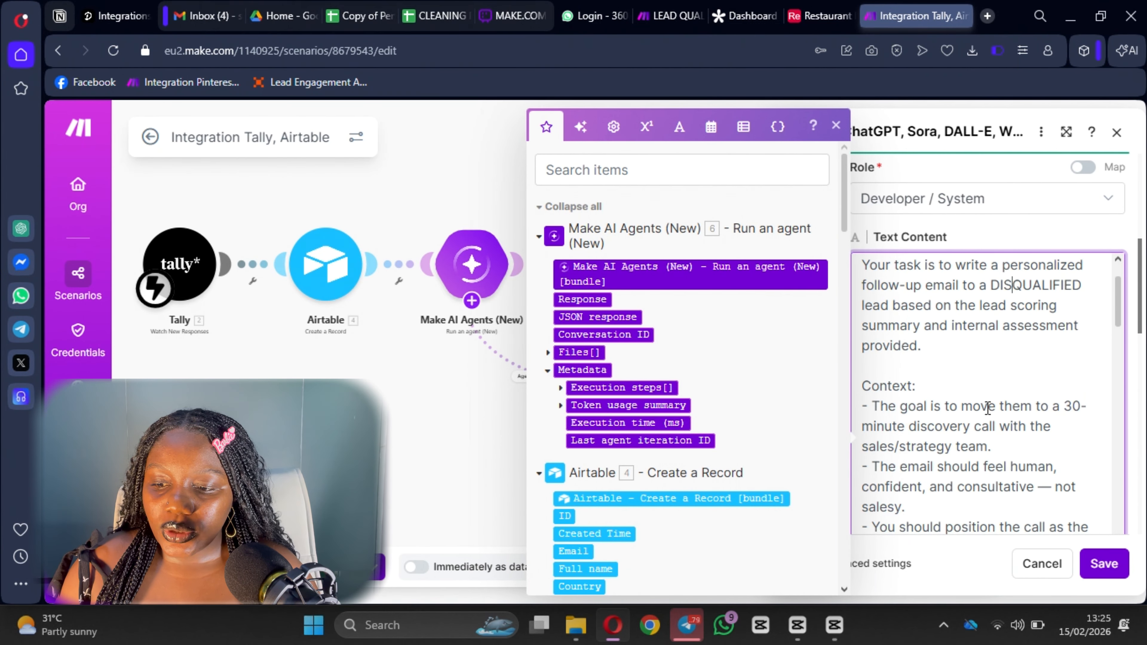
{"action": "scroll", "coordinate": [920, 337], "scroll_direction": "down", "scroll_amount": 3}
{"action": "scroll", "coordinate": [930, 337], "scroll_direction": "up", "scroll_amount": 1}
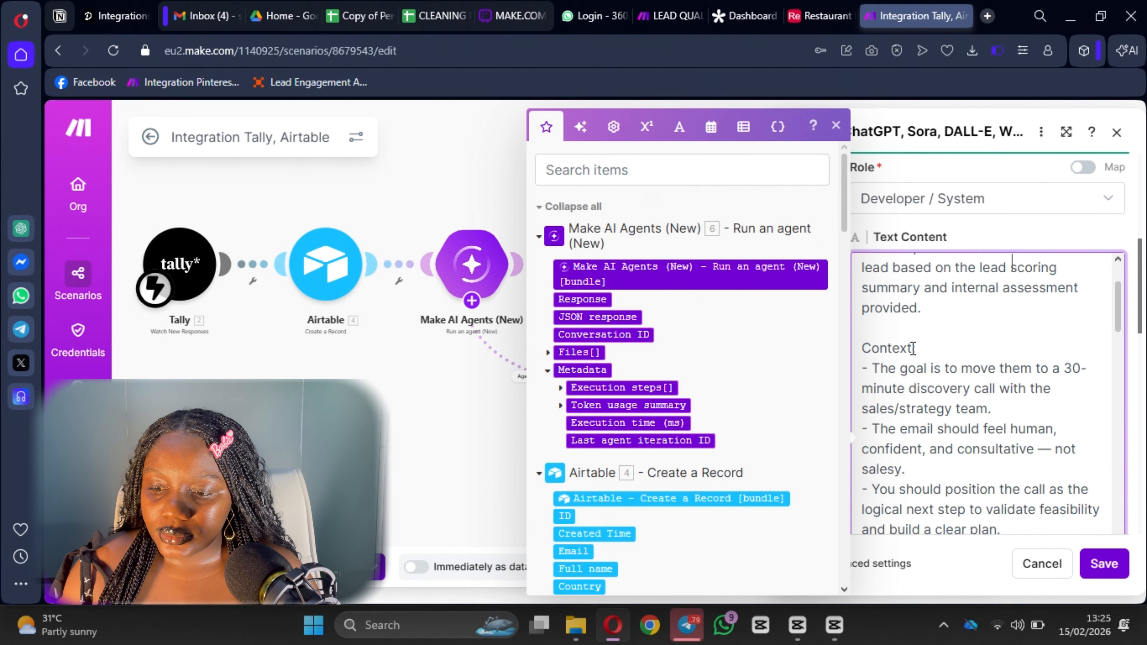
{"action": "scroll", "coordinate": [946, 340], "scroll_direction": "down", "scroll_amount": 3}
{"action": "scroll", "coordinate": [993, 352], "scroll_direction": "up", "scroll_amount": 1}
{"action": "left_click_drag", "start_coordinate": [1038, 368], "coordinate": [999, 322]}
{"action": "key", "text": "BackSpace"}
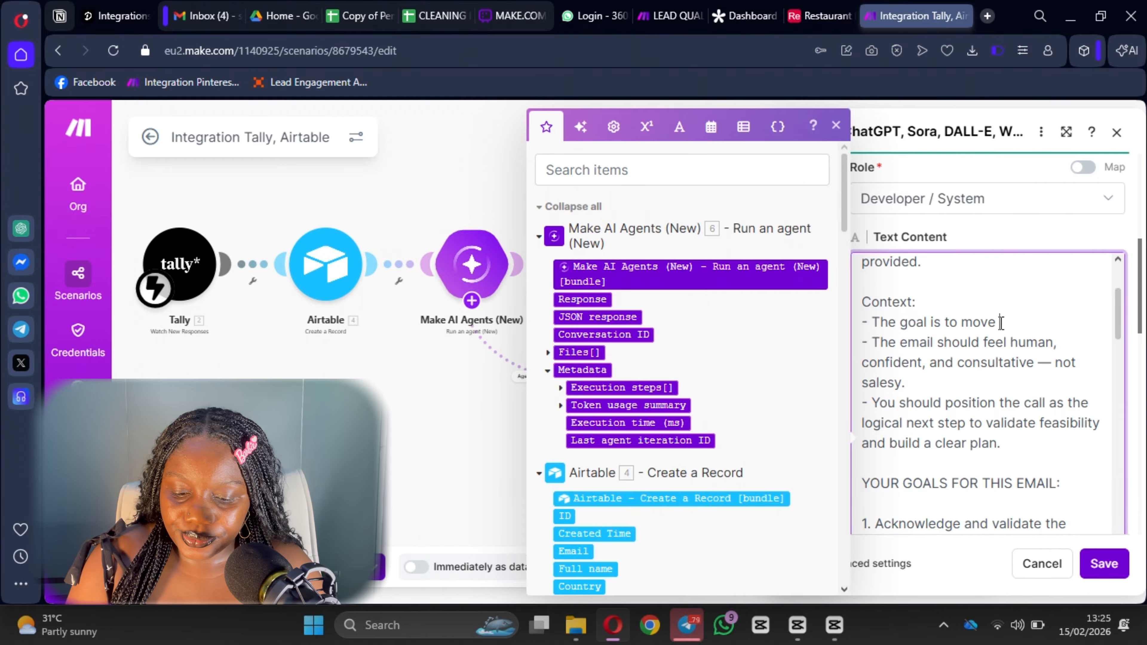
{"action": "type", "text": "feel that th"}
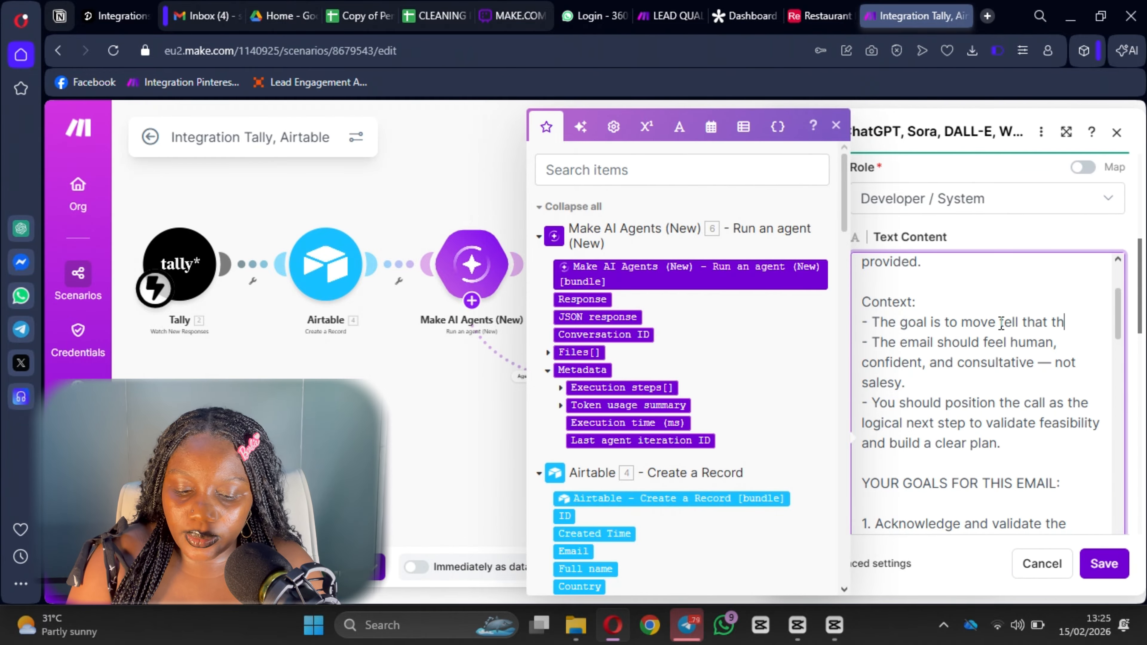
{"action": "type", "text": "e mark"}
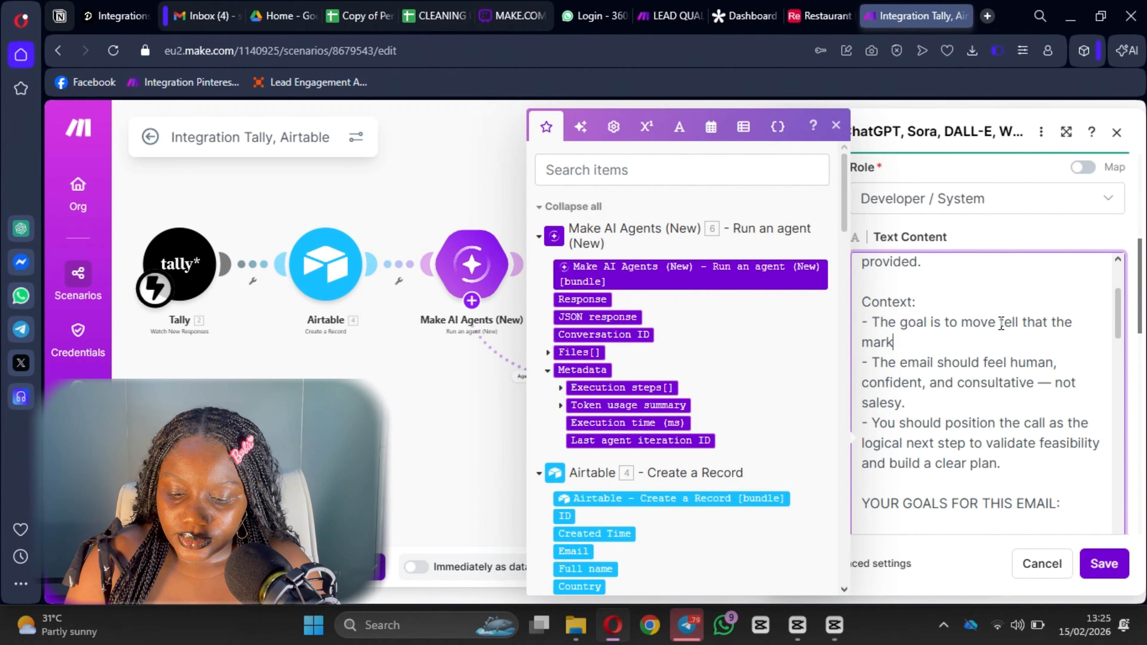
{"action": "type", "text": "eting team will reach out"}
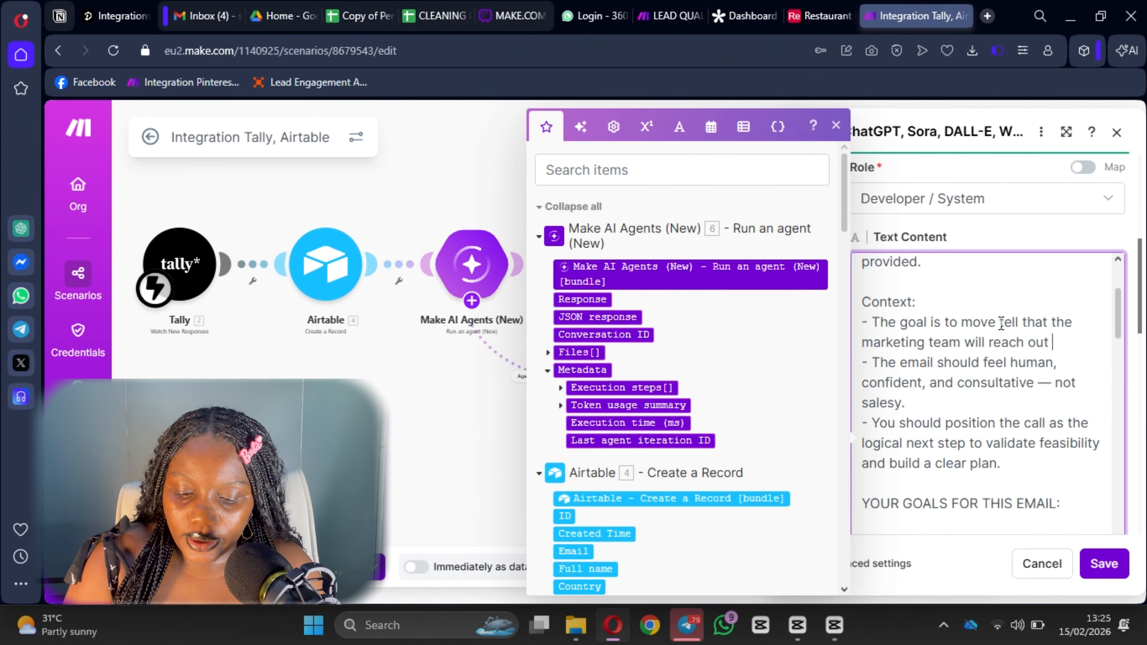
{"action": "type", "text": " to them to"}
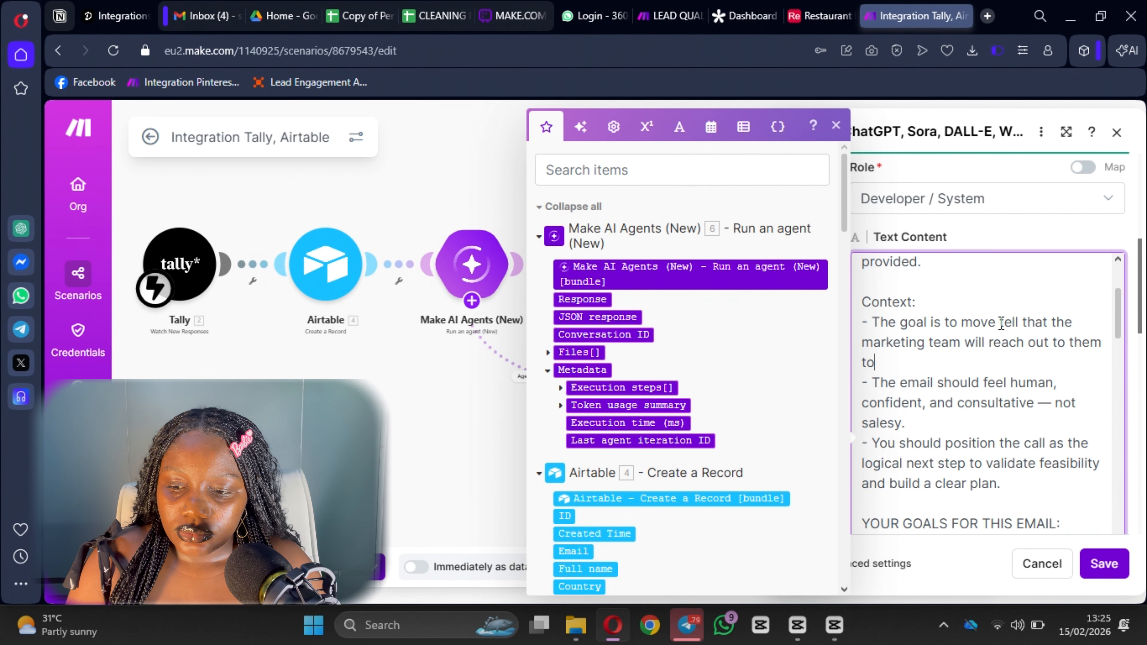
{"action": "key", "text": "BackSpace"}
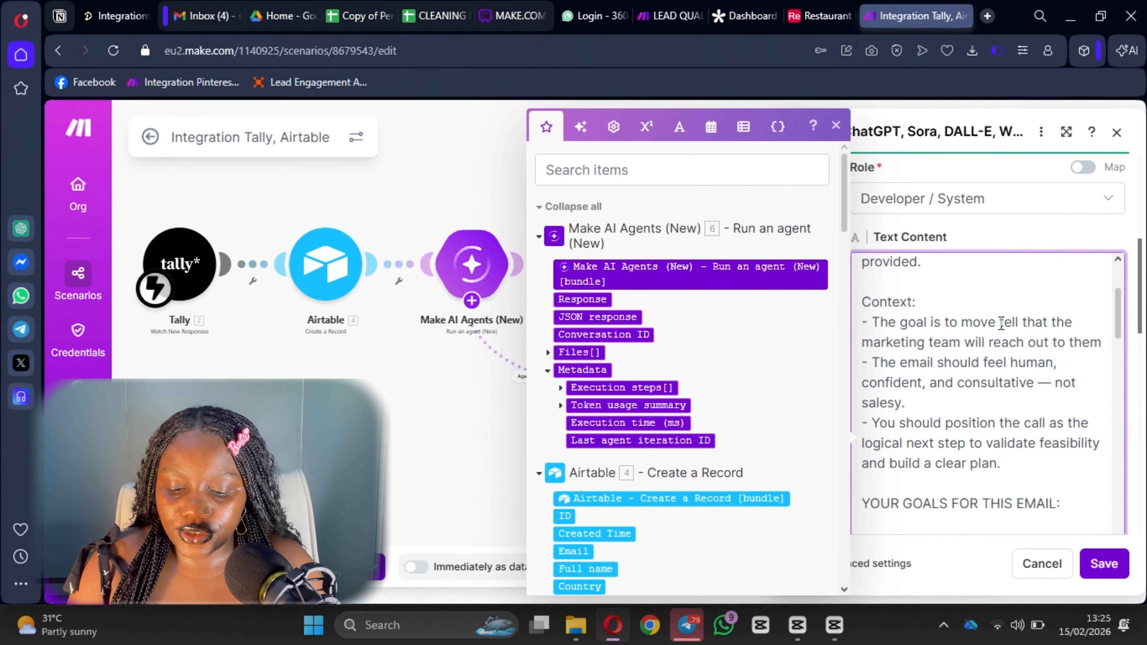
{"action": "type", "text": "for further convers"}
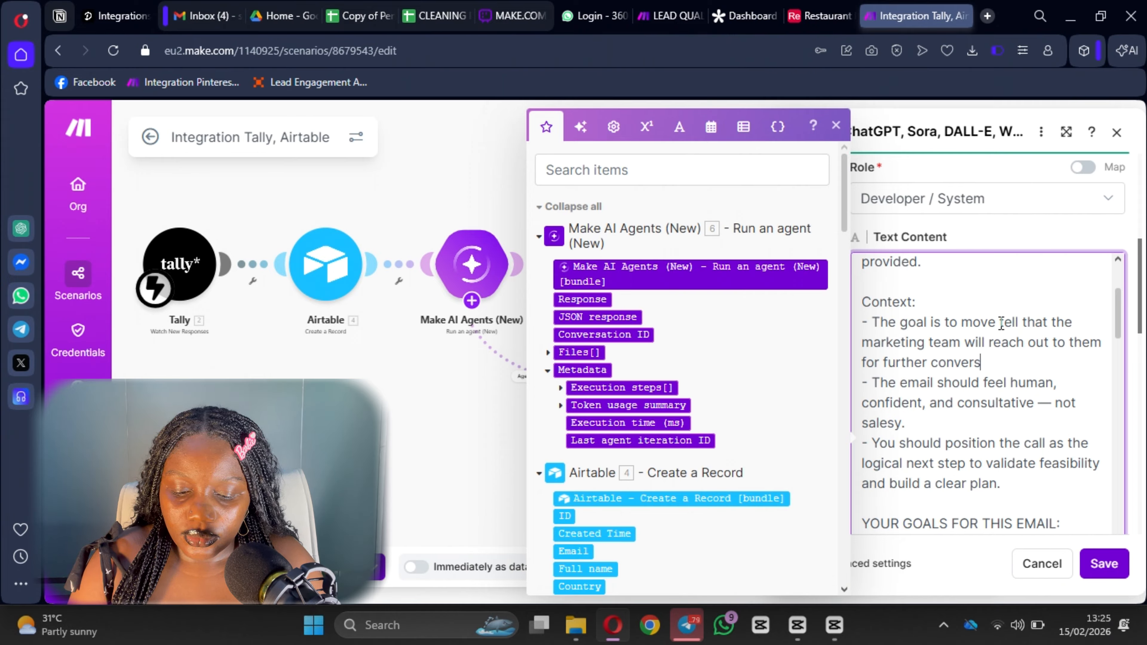
{"action": "type", "text": "ations"}
{"action": "scroll", "coordinate": [963, 375], "scroll_direction": "down", "scroll_amount": 2}
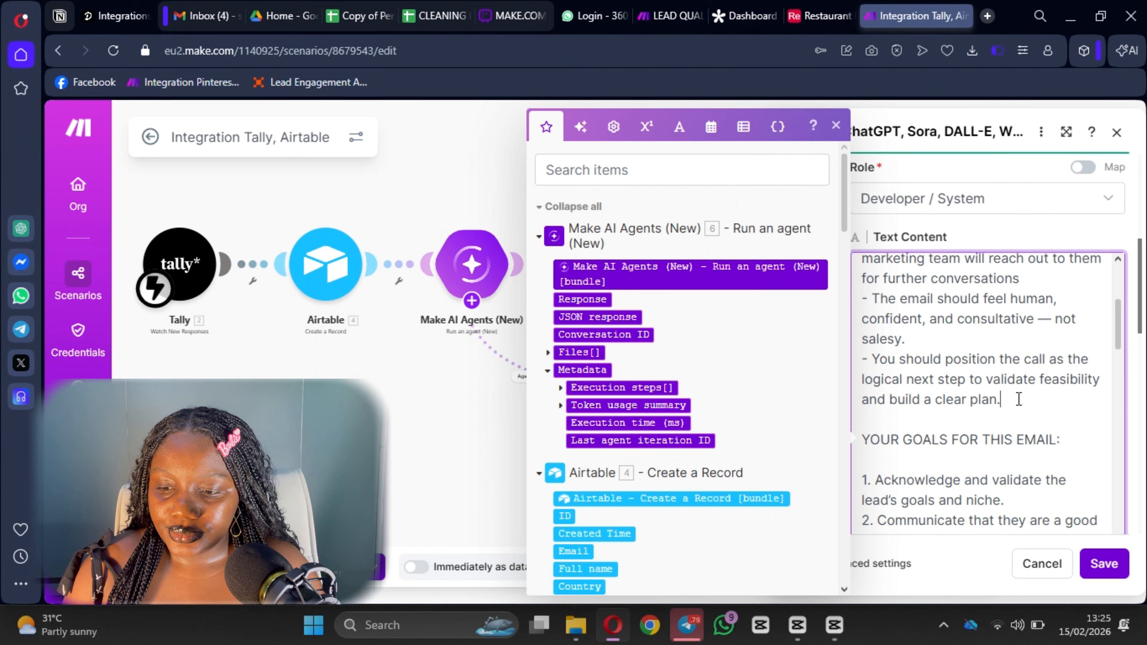
Delete the call-positioning line and its leftover dash line from the prompt.
{"action": "left_click_drag", "start_coordinate": [1019, 399], "coordinate": [866, 360]}
{"action": "key", "text": "BackSpace"}
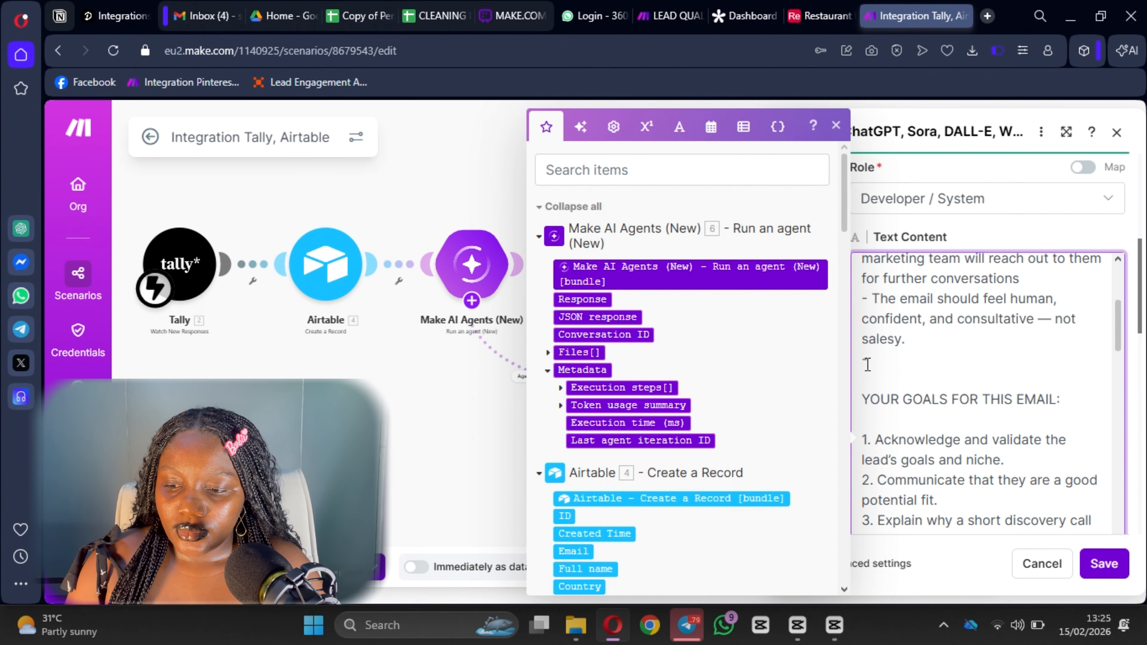
{"action": "type", "text": "-"}
{"action": "scroll", "coordinate": [889, 379], "scroll_direction": "down", "scroll_amount": 2}
{"action": "key", "text": "BackSpace"}
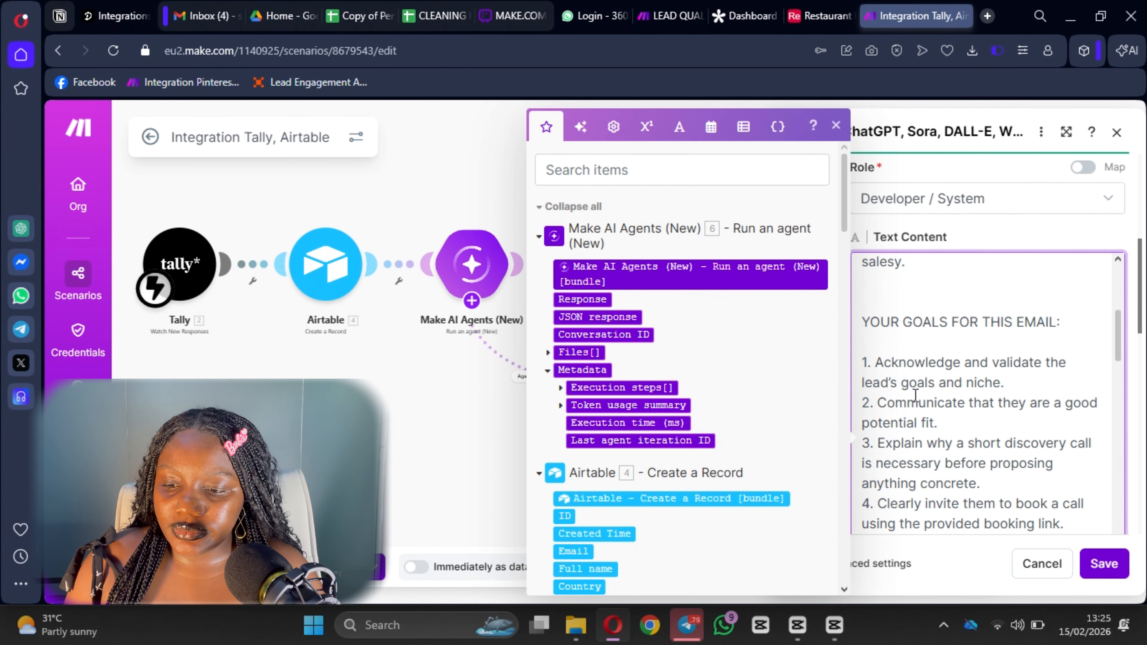
{"action": "scroll", "coordinate": [893, 316], "scroll_direction": "down", "scroll_amount": 2}
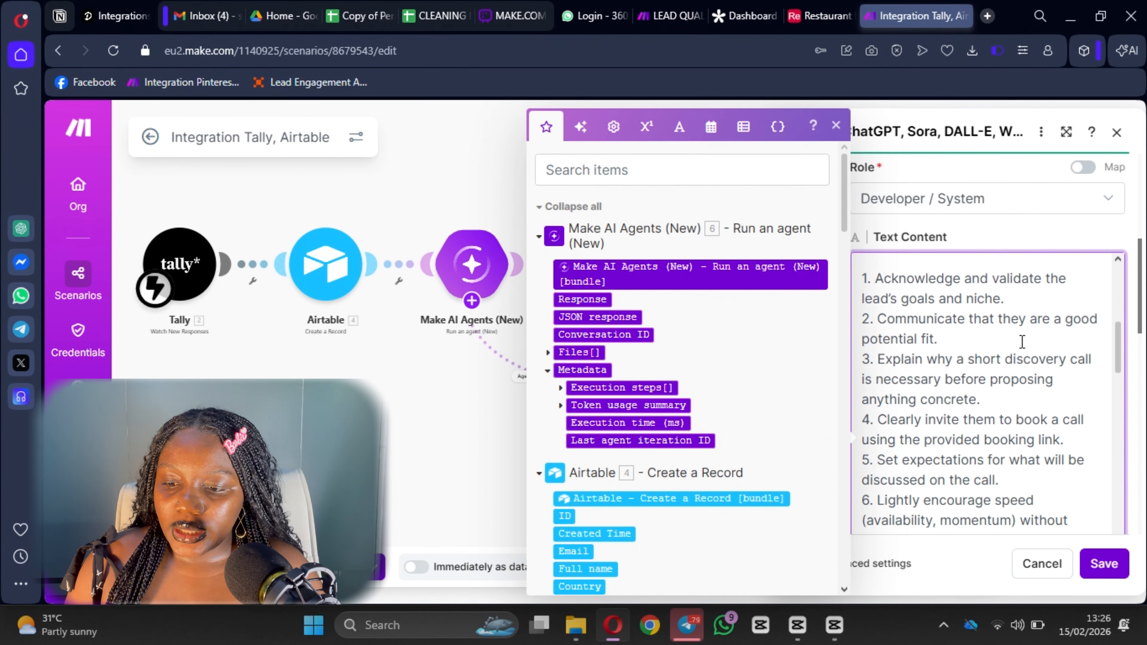
Remove the YOUR GOALS FOR THIS EMAIL section and the extra blank line.
{"action": "left_click_drag", "start_coordinate": [942, 341], "coordinate": [861, 327]}
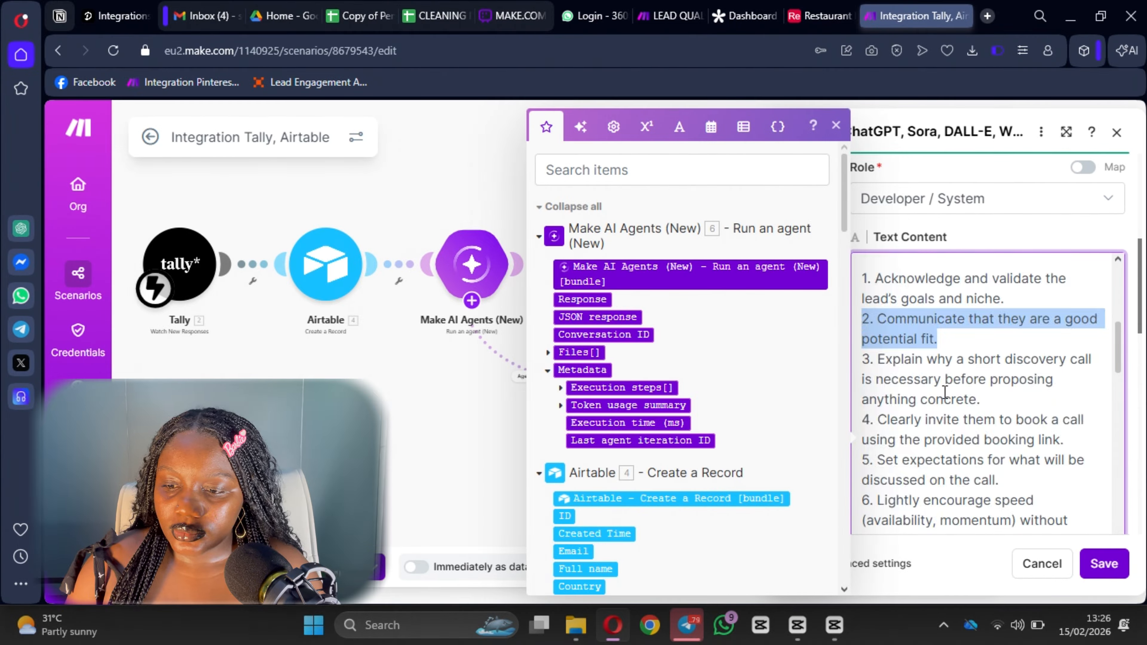
{"action": "scroll", "coordinate": [945, 392], "scroll_direction": "down", "scroll_amount": 2}
{"action": "scroll", "coordinate": [944, 384], "scroll_direction": "up", "scroll_amount": 4}
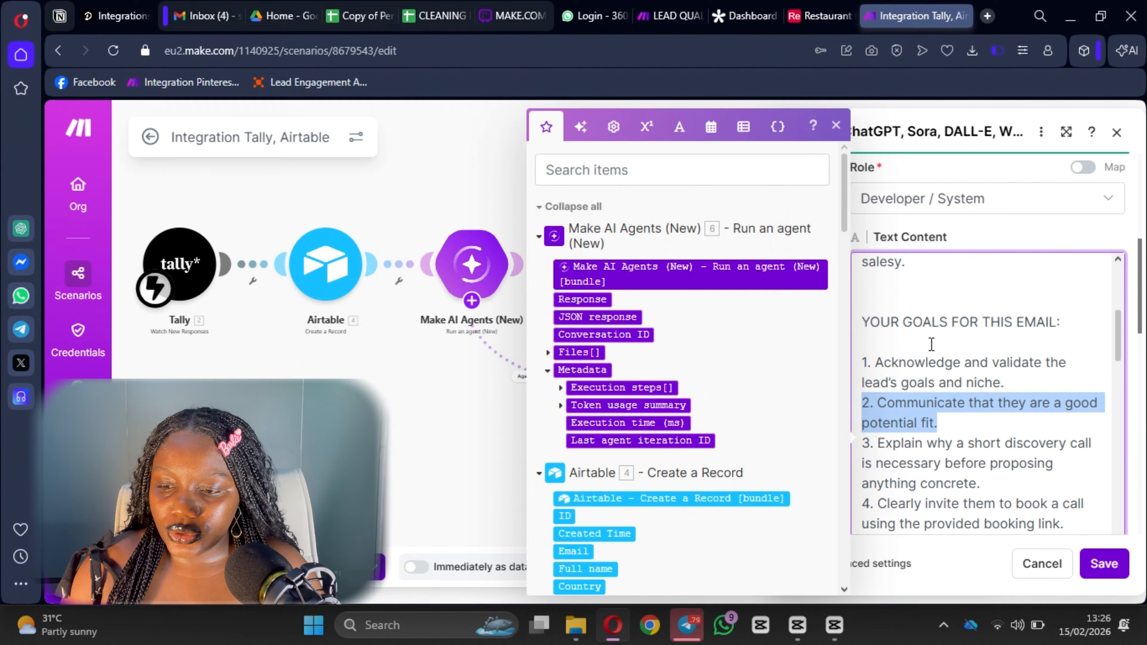
{"action": "left_click_drag", "start_coordinate": [873, 309], "coordinate": [958, 460]}
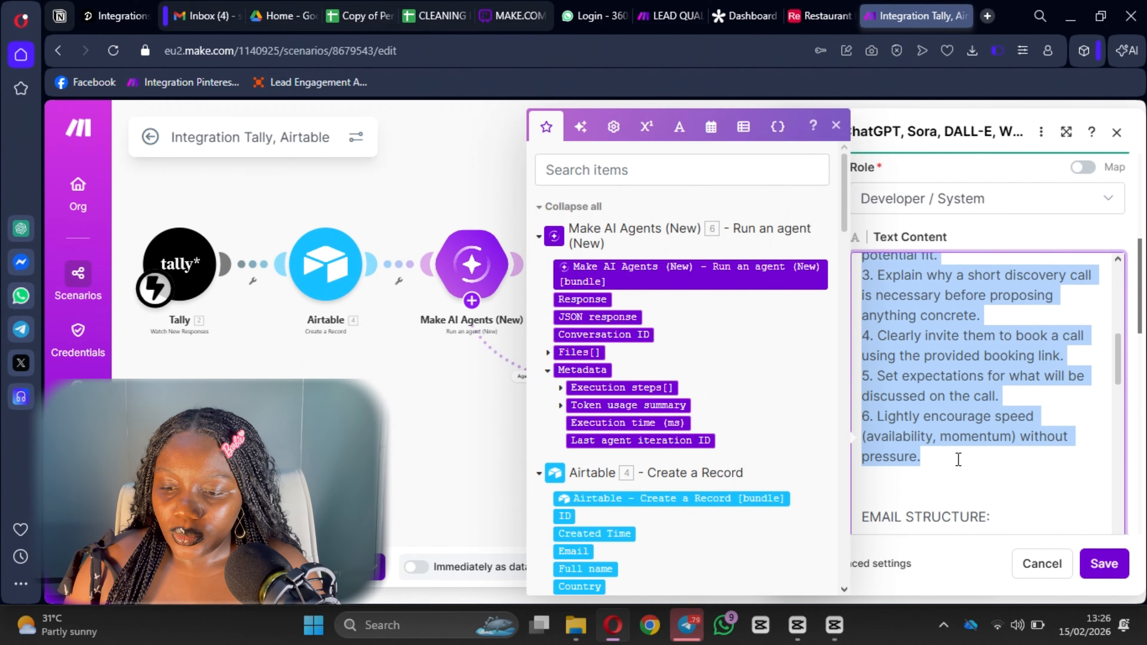
{"action": "key", "text": "BackSpace"}
{"action": "scroll", "coordinate": [958, 459], "scroll_direction": "up", "scroll_amount": 1}
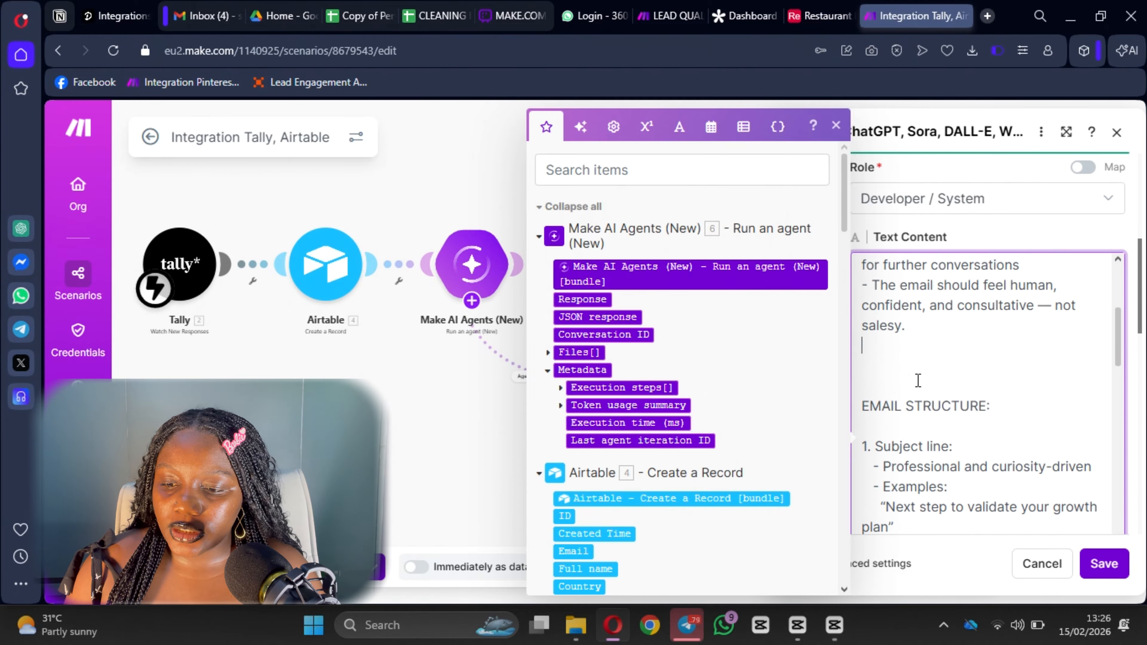
{"action": "left_click", "coordinate": [907, 390]}
{"action": "key", "text": "BackSpace"}
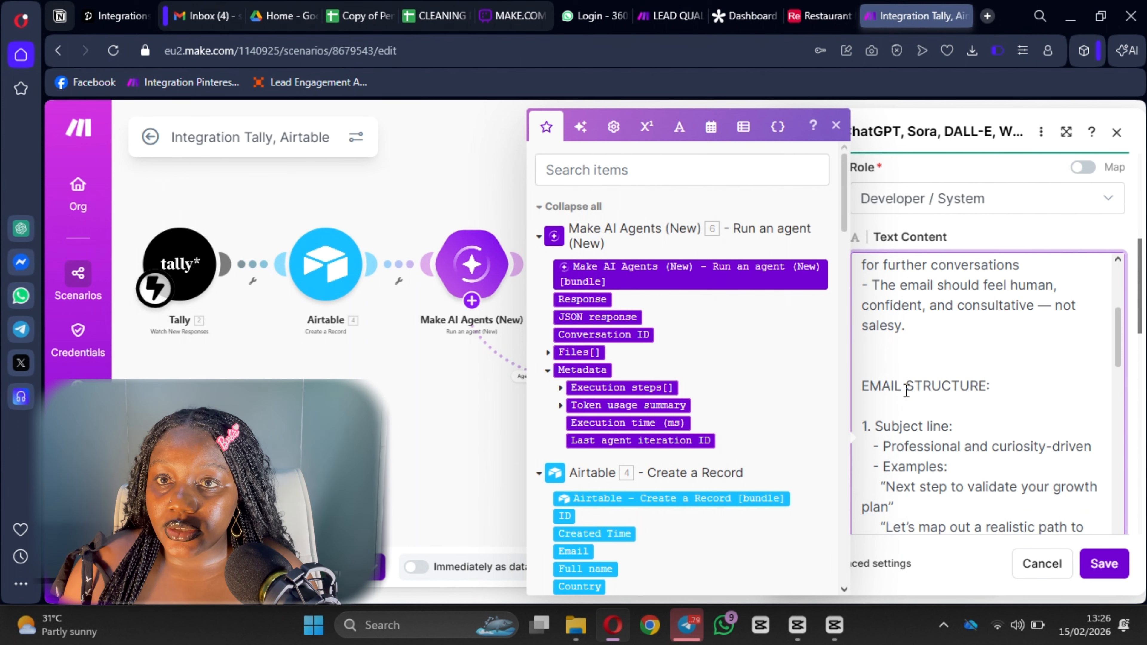
Delete the second subject-line example and the Opening and Middle sections.
{"action": "scroll", "coordinate": [949, 388], "scroll_direction": "down", "scroll_amount": 6}
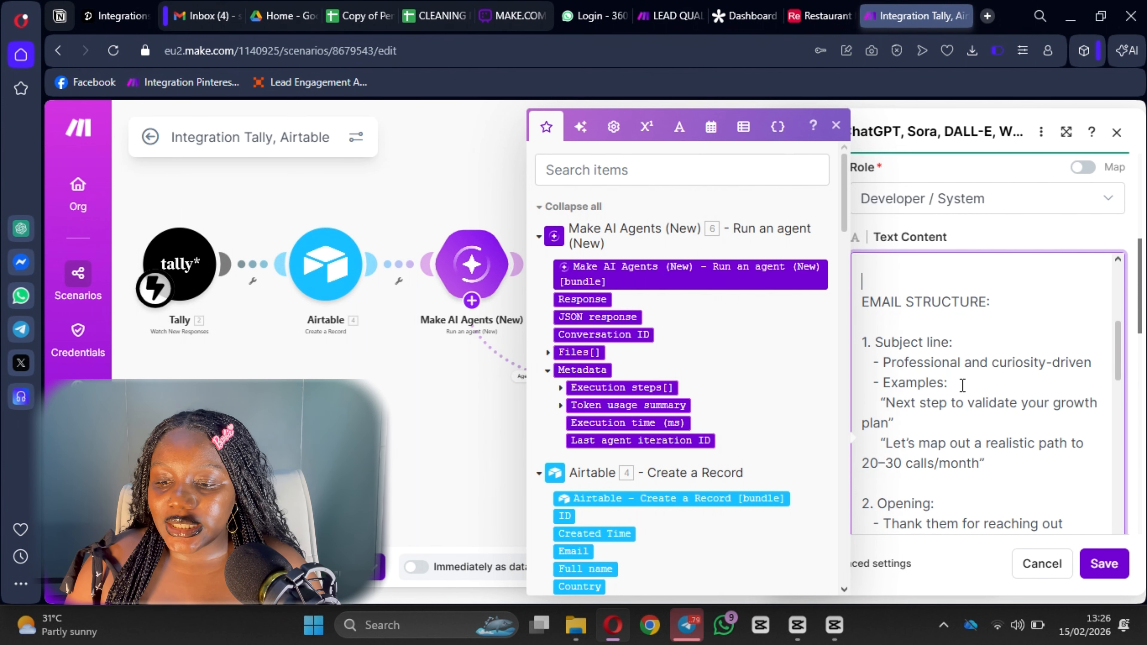
{"action": "scroll", "coordinate": [993, 406], "scroll_direction": "up", "scroll_amount": 4}
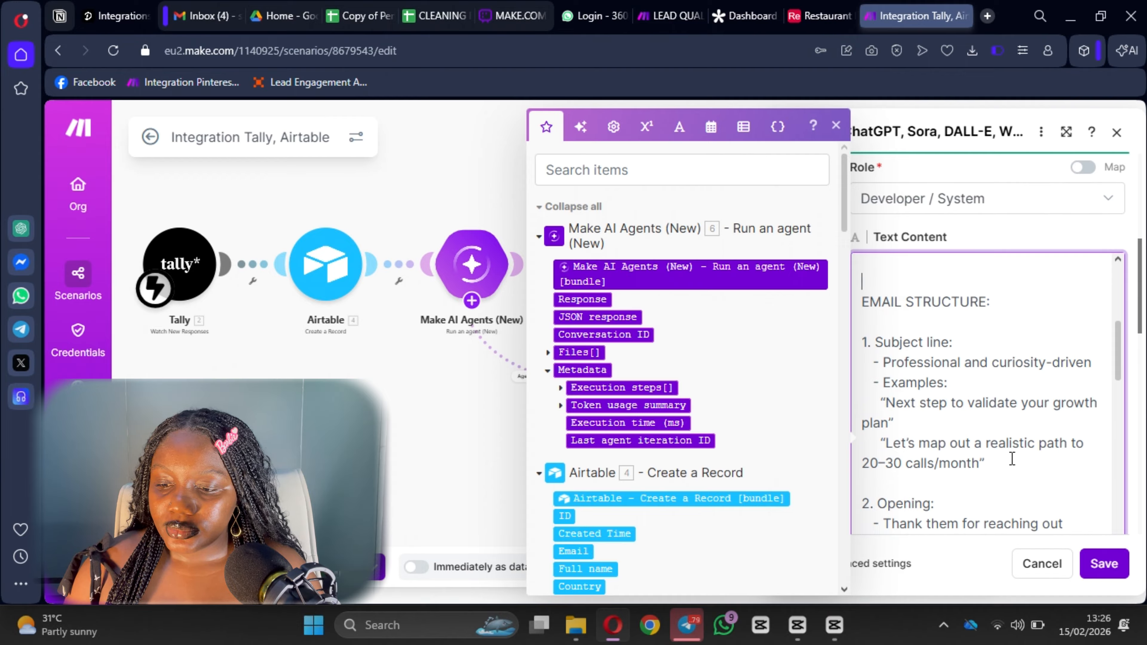
{"action": "left_click_drag", "start_coordinate": [1011, 458], "coordinate": [879, 442]}
{"action": "key", "text": "BackSpace"}
{"action": "scroll", "coordinate": [980, 403], "scroll_direction": "down", "scroll_amount": 5}
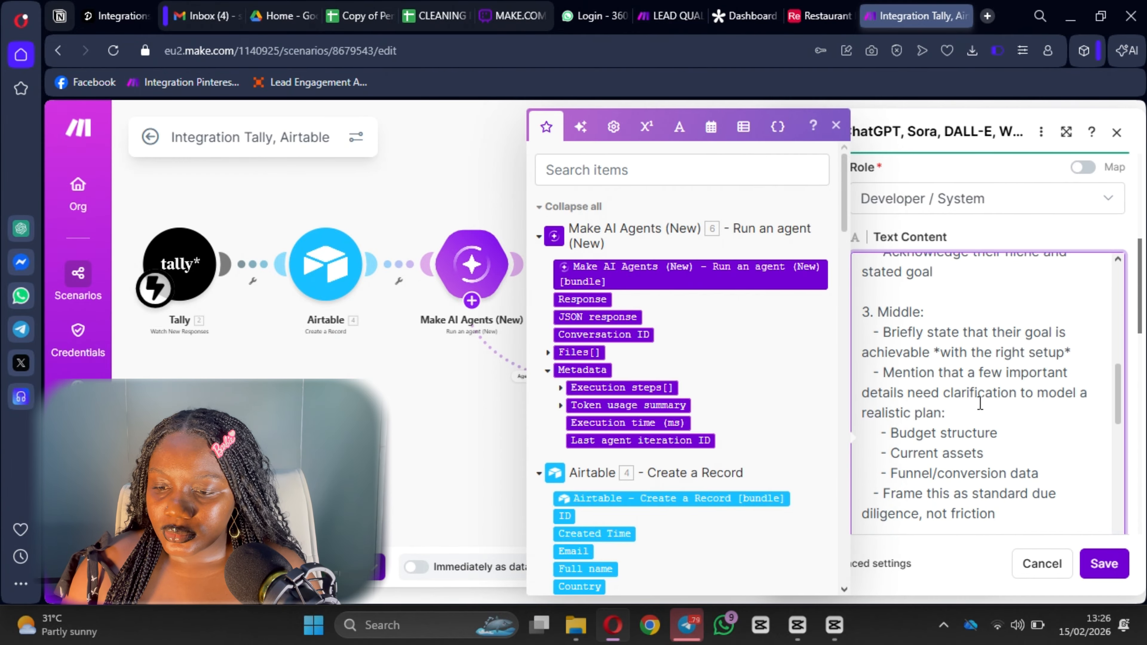
{"action": "left_click_drag", "start_coordinate": [894, 339], "coordinate": [1019, 338]}
{"action": "scroll", "coordinate": [1019, 337], "scroll_direction": "down", "scroll_amount": 7}
{"action": "scroll", "coordinate": [928, 332], "scroll_direction": "up", "scroll_amount": 11}
{"action": "left_click_drag", "start_coordinate": [1060, 379], "coordinate": [864, 449]}
{"action": "key", "text": "BackSpace"}
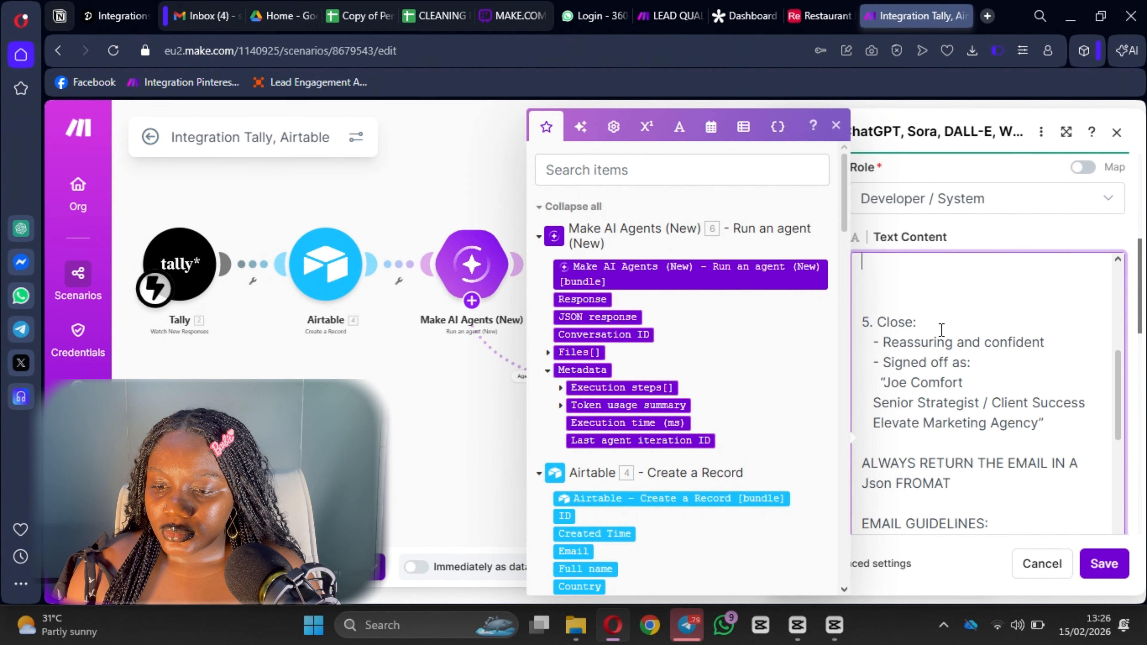
Remove the 5. Close signature block from the email structure.
{"action": "scroll", "coordinate": [970, 384], "scroll_direction": "down", "scroll_amount": 5}
{"action": "scroll", "coordinate": [992, 404], "scroll_direction": "up", "scroll_amount": 3}
{"action": "scroll", "coordinate": [992, 403], "scroll_direction": "up", "scroll_amount": 1}
{"action": "left_click_drag", "start_coordinate": [1048, 442], "coordinate": [883, 362]}
{"action": "scroll", "coordinate": [1032, 443], "scroll_direction": "down", "scroll_amount": 8}
{"action": "scroll", "coordinate": [955, 451], "scroll_direction": "down", "scroll_amount": 5}
{"action": "scroll", "coordinate": [954, 450], "scroll_direction": "up", "scroll_amount": 10}
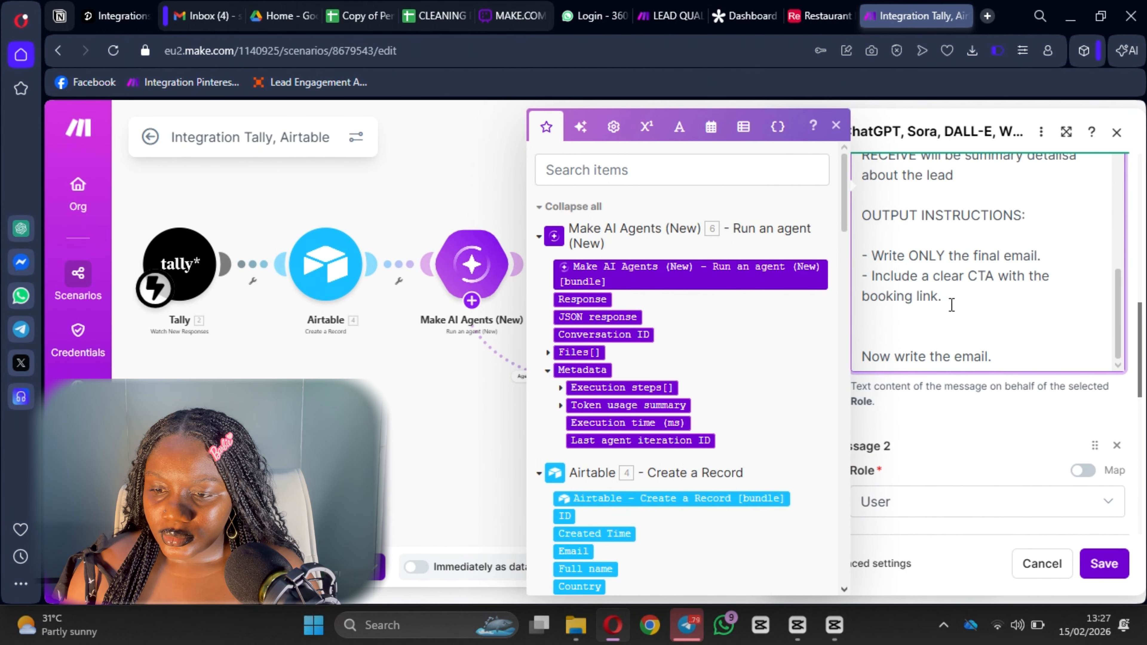
{"action": "scroll", "coordinate": [886, 309], "scroll_direction": "down", "scroll_amount": 1}
{"action": "left_click_drag", "start_coordinate": [862, 266], "coordinate": [1046, 366]}
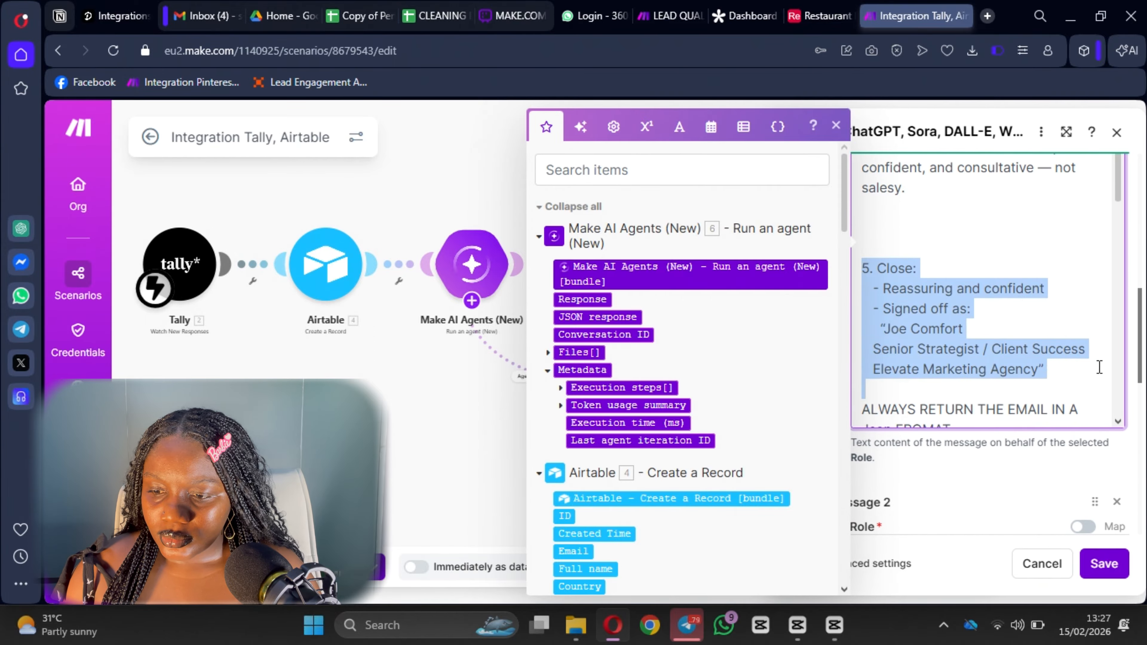
{"action": "key", "text": "BackSpace"}
Delete the CALL POSITIONING section and review the trimmed prompt.
{"action": "scroll", "coordinate": [881, 242], "scroll_direction": "up", "scroll_amount": 1}
{"action": "scroll", "coordinate": [881, 242], "scroll_direction": "down", "scroll_amount": 6}
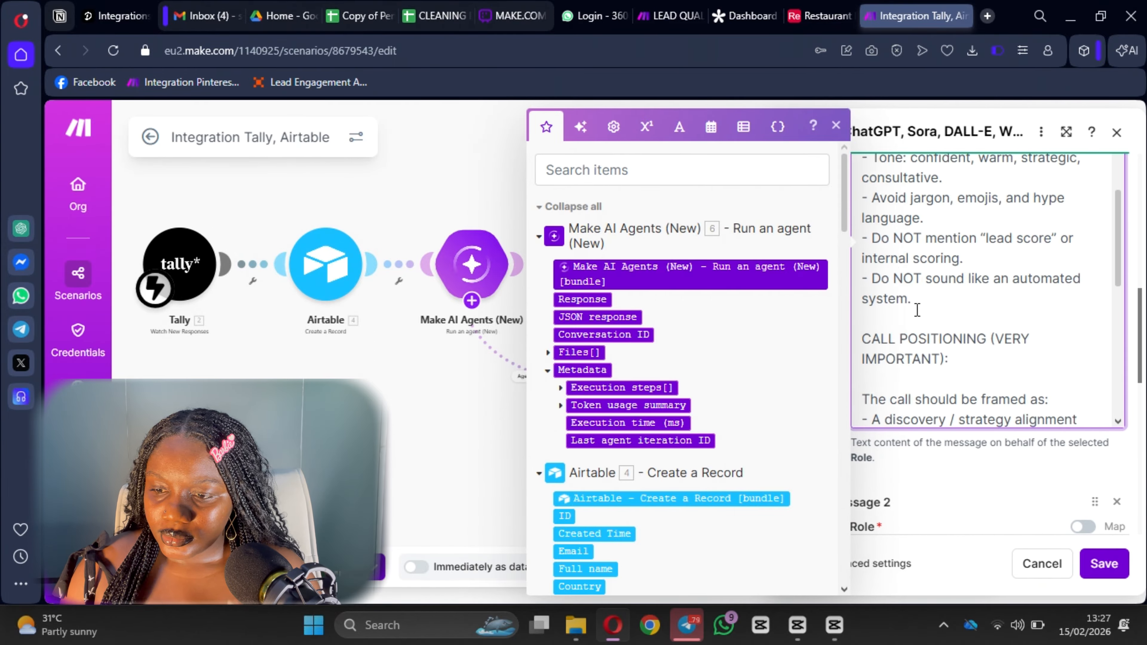
{"action": "left_click_drag", "start_coordinate": [861, 252], "coordinate": [975, 389]}
{"action": "key", "text": "BackSpace"}
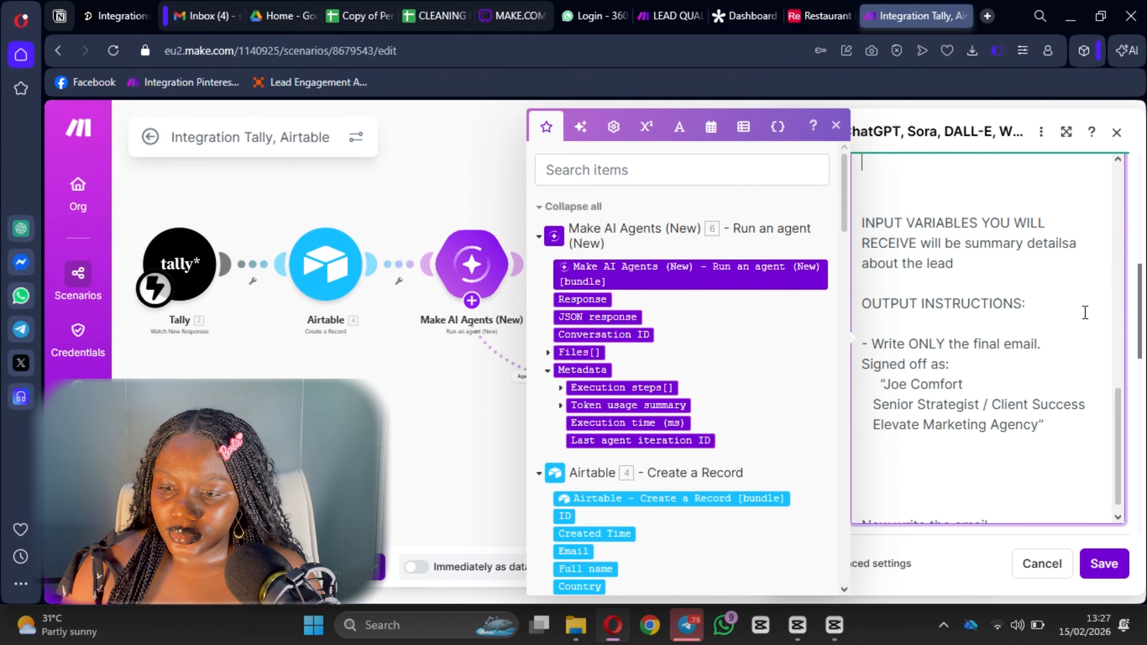
{"action": "scroll", "coordinate": [1039, 271], "scroll_direction": "up", "scroll_amount": 1}
{"action": "left_click", "coordinate": [1071, 243]}
{"action": "scroll", "coordinate": [1001, 389], "scroll_direction": "down", "scroll_amount": 1}
{"action": "scroll", "coordinate": [1000, 378], "scroll_direction": "up", "scroll_amount": 10}
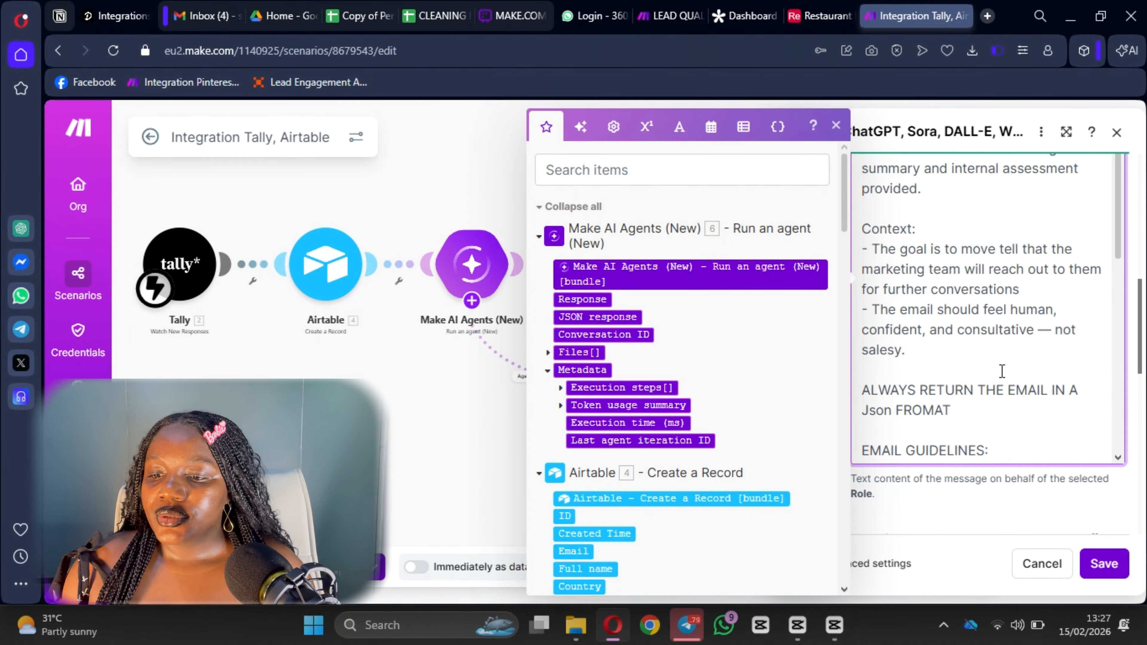
{"action": "scroll", "coordinate": [909, 424], "scroll_direction": "down", "scroll_amount": 2}
{"action": "scroll", "coordinate": [909, 425], "scroll_direction": "down", "scroll_amount": 10}
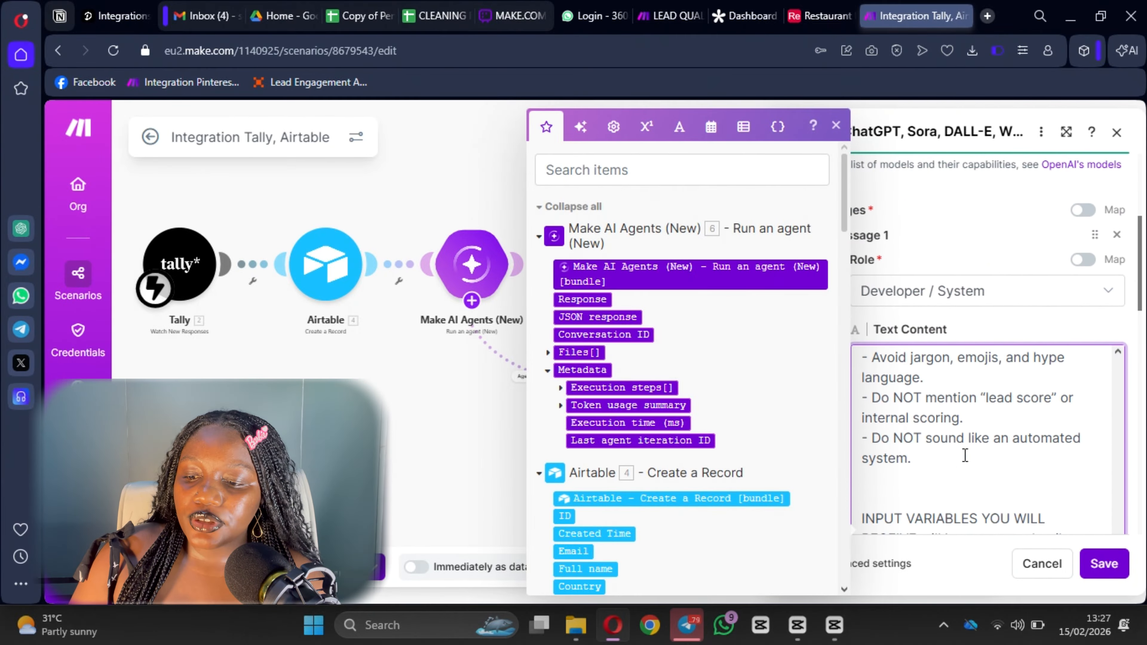
{"action": "scroll", "coordinate": [975, 452], "scroll_direction": "down", "scroll_amount": 5}
Save the edited OpenAI module settings, then save the whole scenario.
{"action": "scroll", "coordinate": [952, 253], "scroll_direction": "up", "scroll_amount": 2}
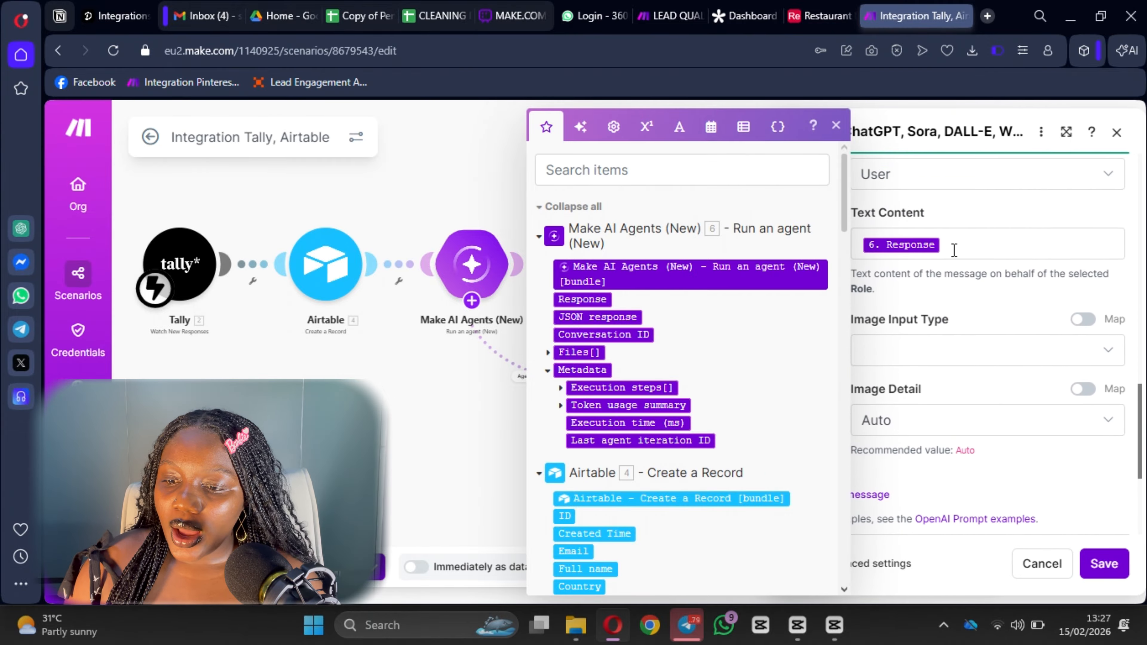
{"action": "left_click", "coordinate": [970, 246]}
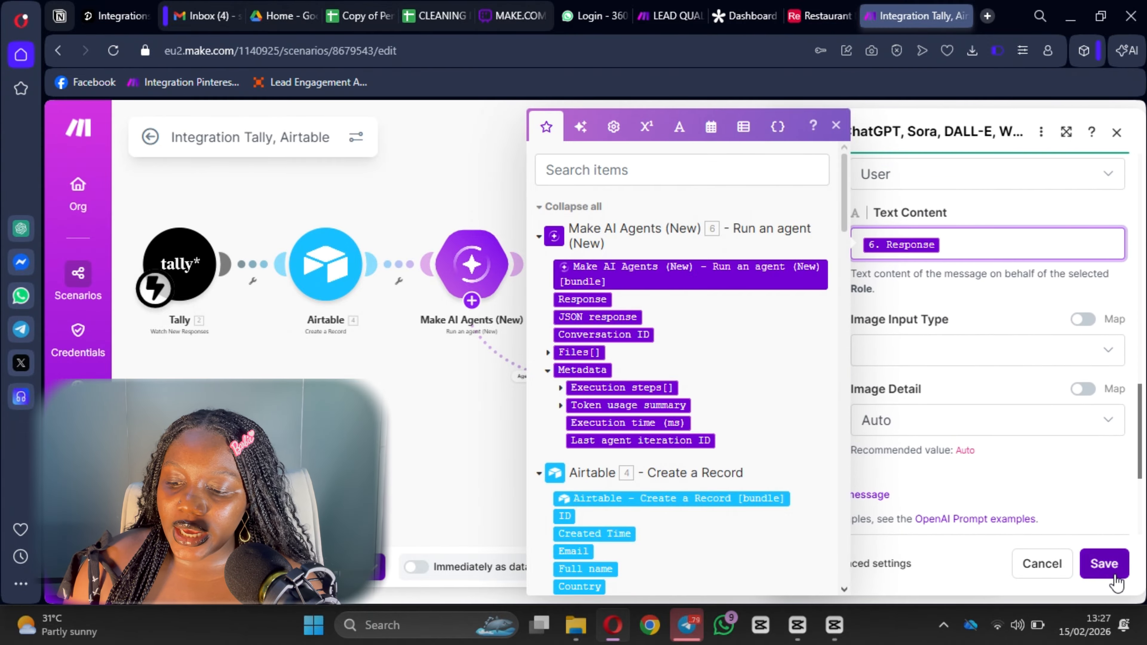
{"action": "left_click", "coordinate": [1104, 563]}
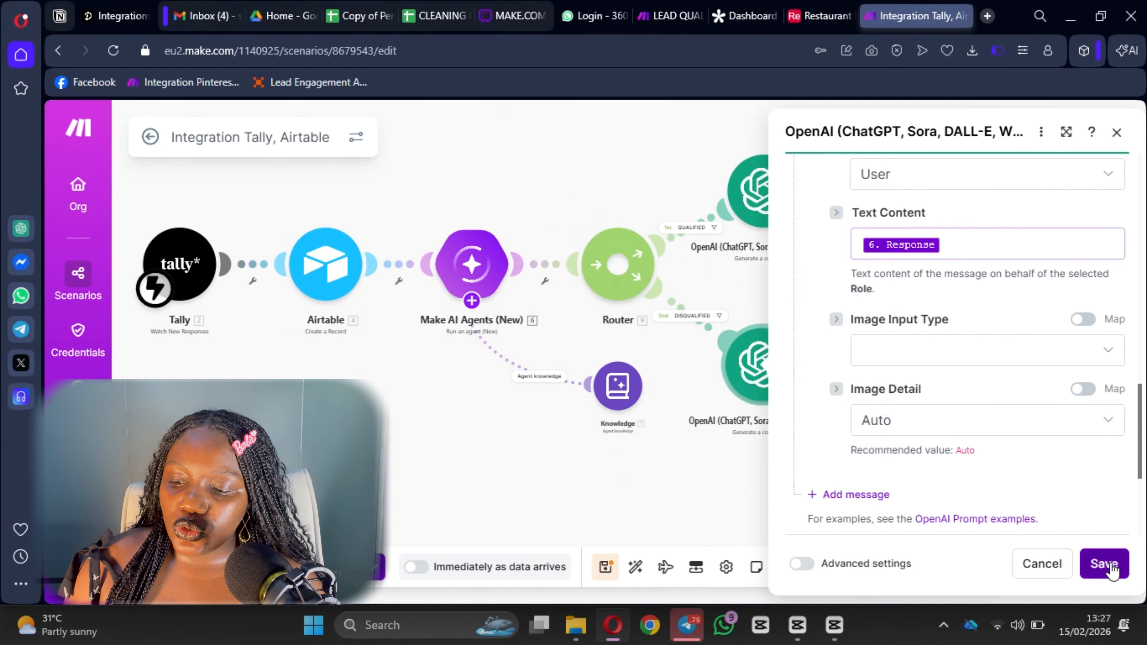
{"action": "left_click", "coordinate": [608, 566]}
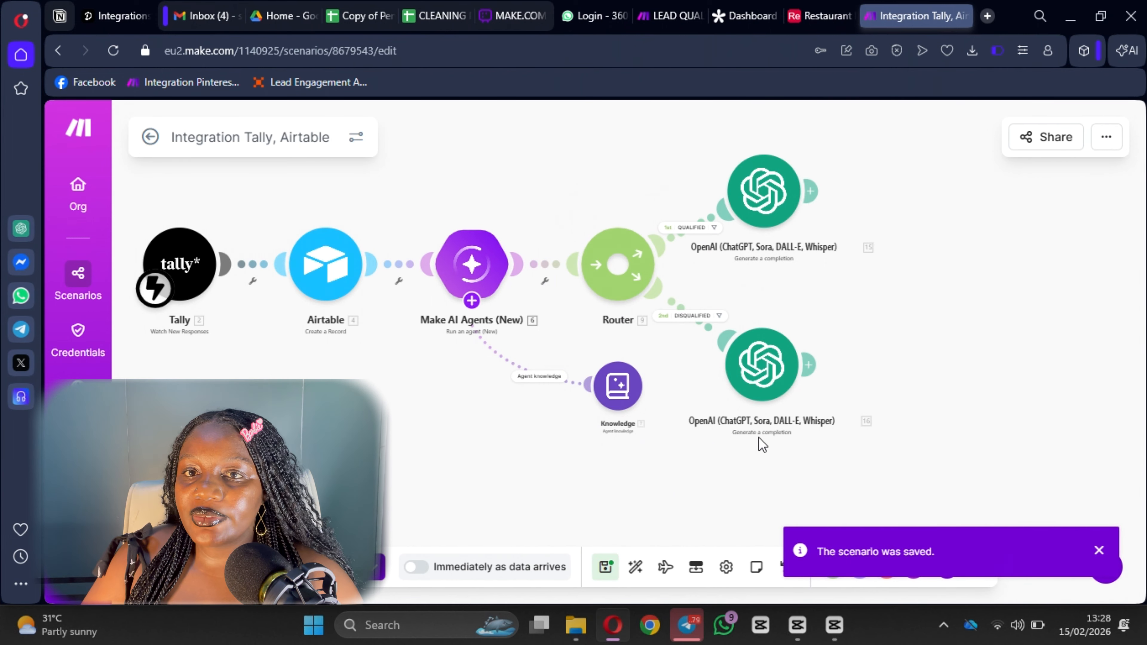
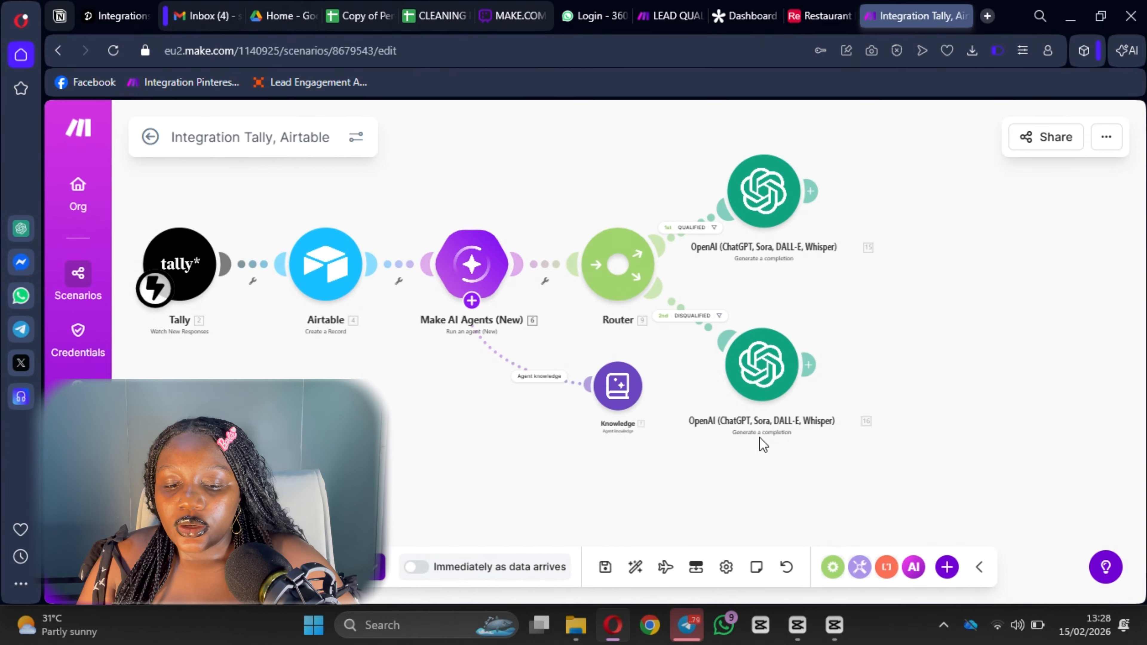
Pan the Make scenario into better view, then switch to the Tally dashboard tab.
{"action": "left_click_drag", "start_coordinate": [501, 181], "coordinate": [531, 253]}
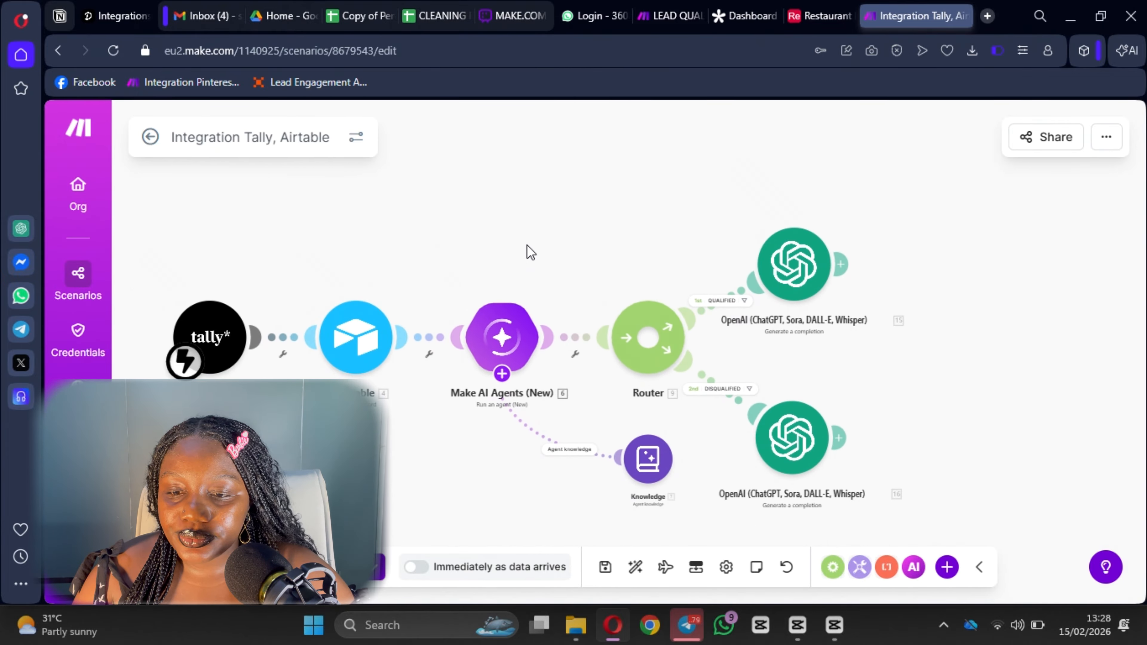
{"action": "left_click", "coordinate": [749, 17]}
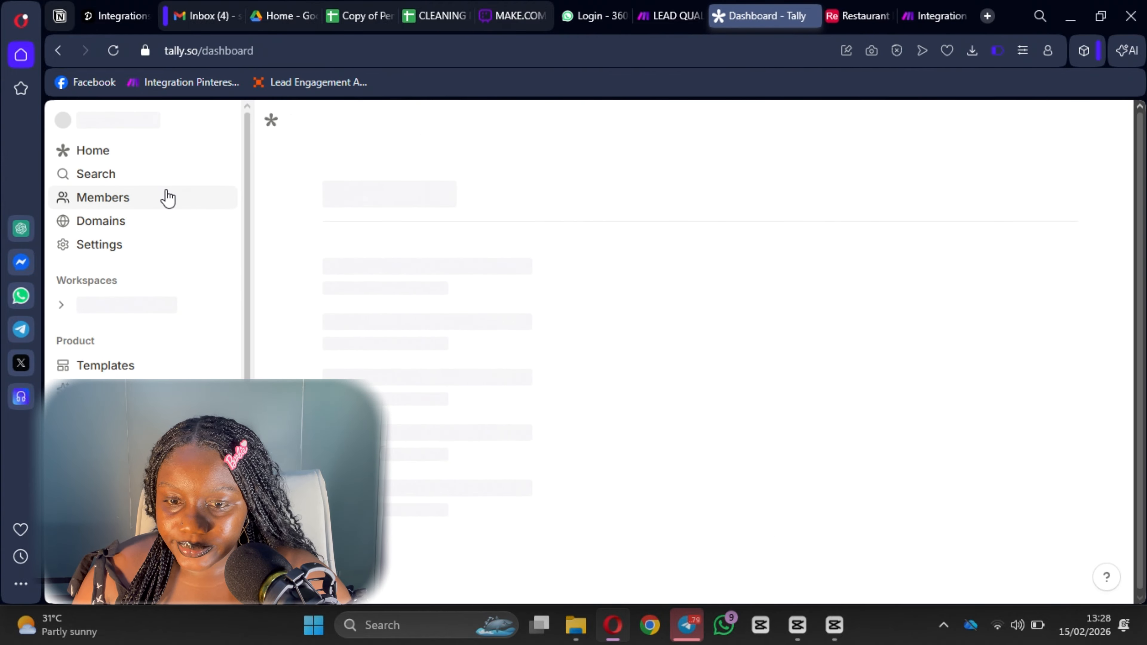
Open the public Enquiry Form link in a new browser tab.
{"action": "left_click", "coordinate": [401, 284]}
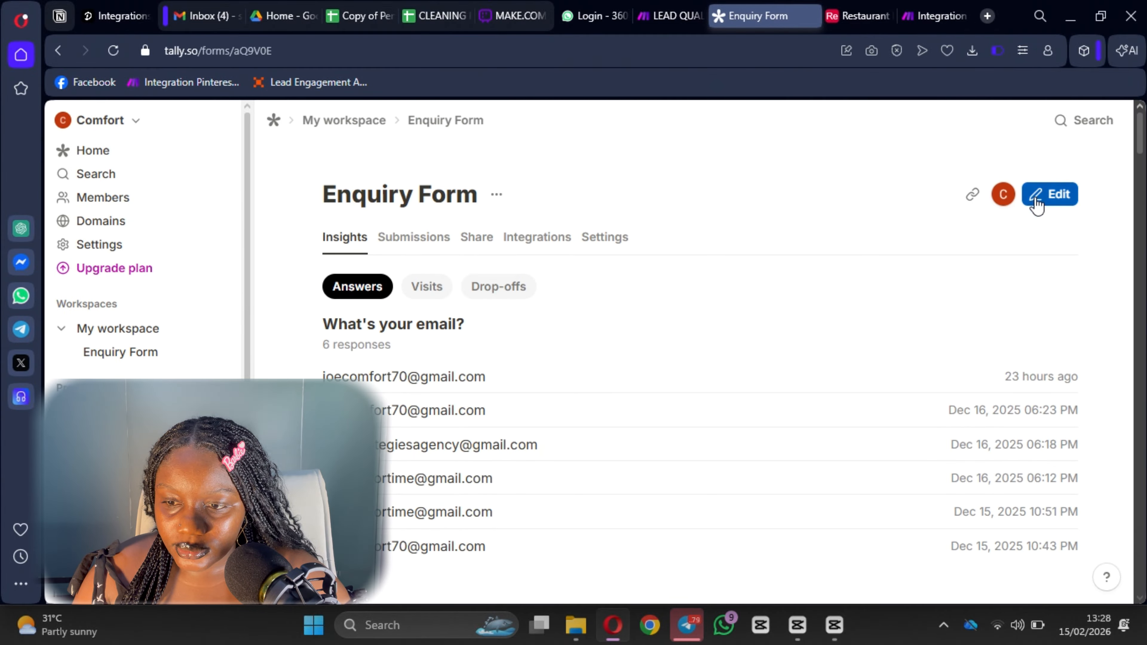
{"action": "left_click", "coordinate": [812, 16]}
{"action": "left_click", "coordinate": [909, 16]}
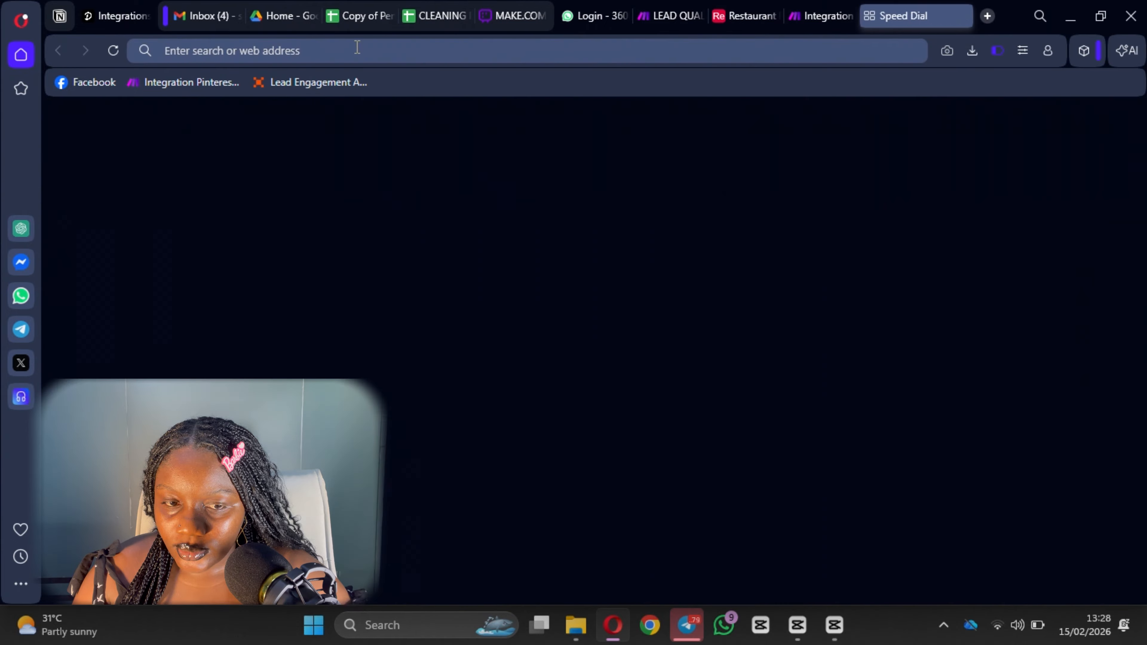
{"action": "left_click", "coordinate": [359, 51]}
{"action": "type", "text": "https://tally.so/r/aQ9V0E"}
{"action": "key", "text": "Return"}
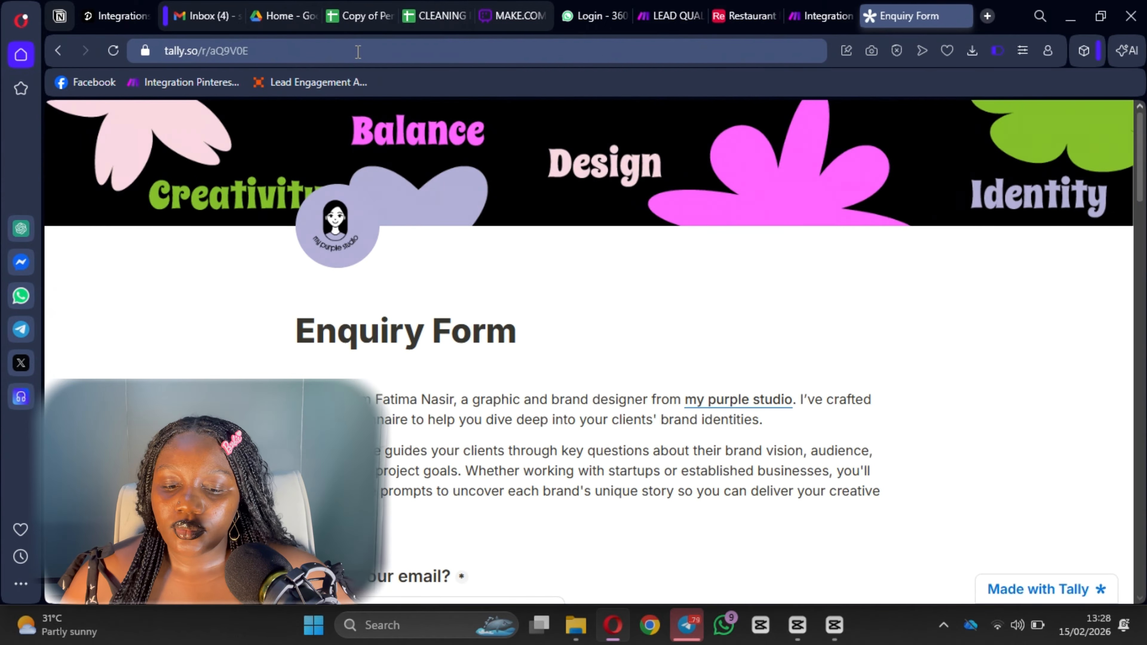
{"action": "scroll", "coordinate": [479, 328], "scroll_direction": "down", "scroll_amount": 10}
{"action": "scroll", "coordinate": [419, 187], "scroll_direction": "up", "scroll_amount": 4}
Fill in the test email and full name answers using browser autofill.
{"action": "left_click", "coordinate": [377, 271]}
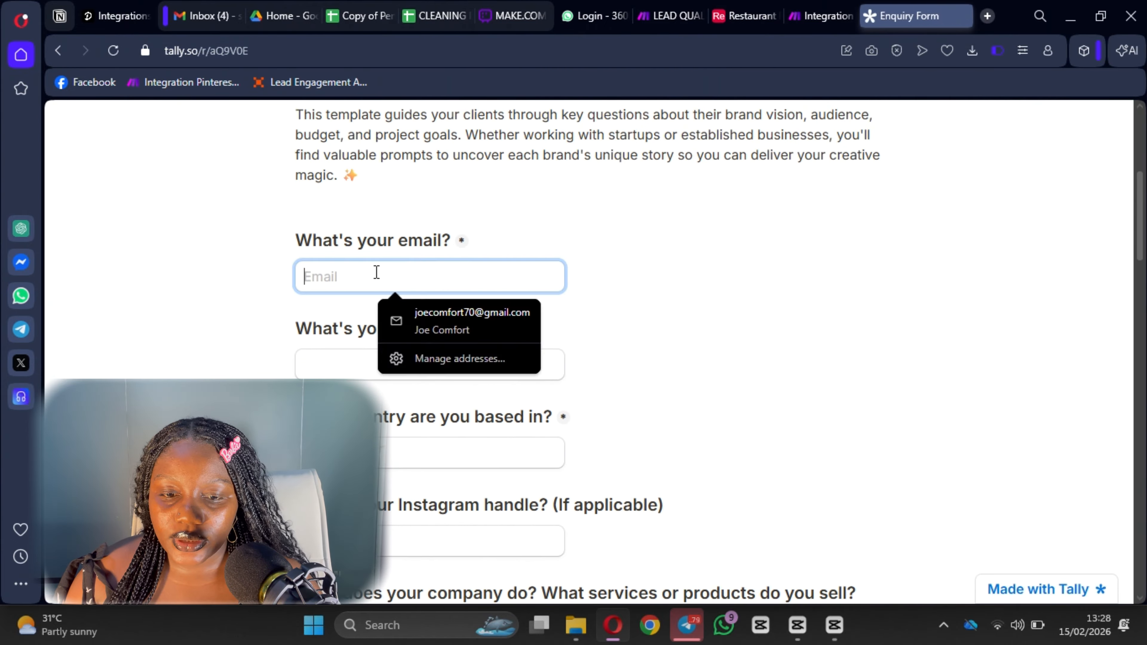
{"action": "type", "text": "joecomfo"}
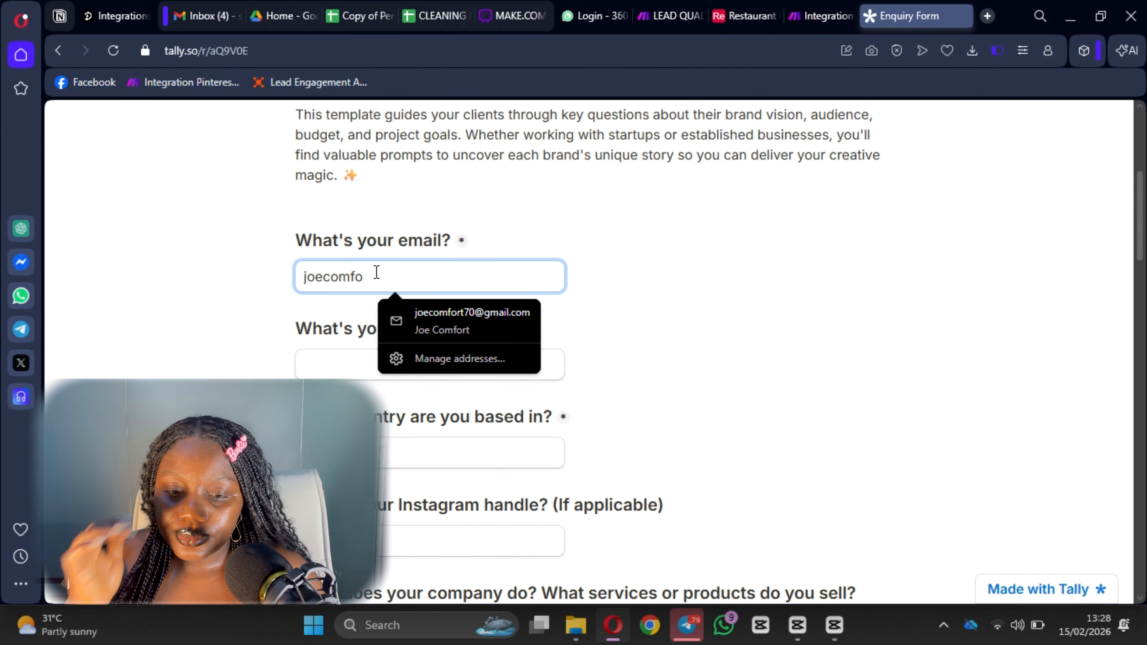
{"action": "left_click", "coordinate": [472, 316]}
{"action": "scroll", "coordinate": [437, 516], "scroll_direction": "down", "scroll_amount": 4}
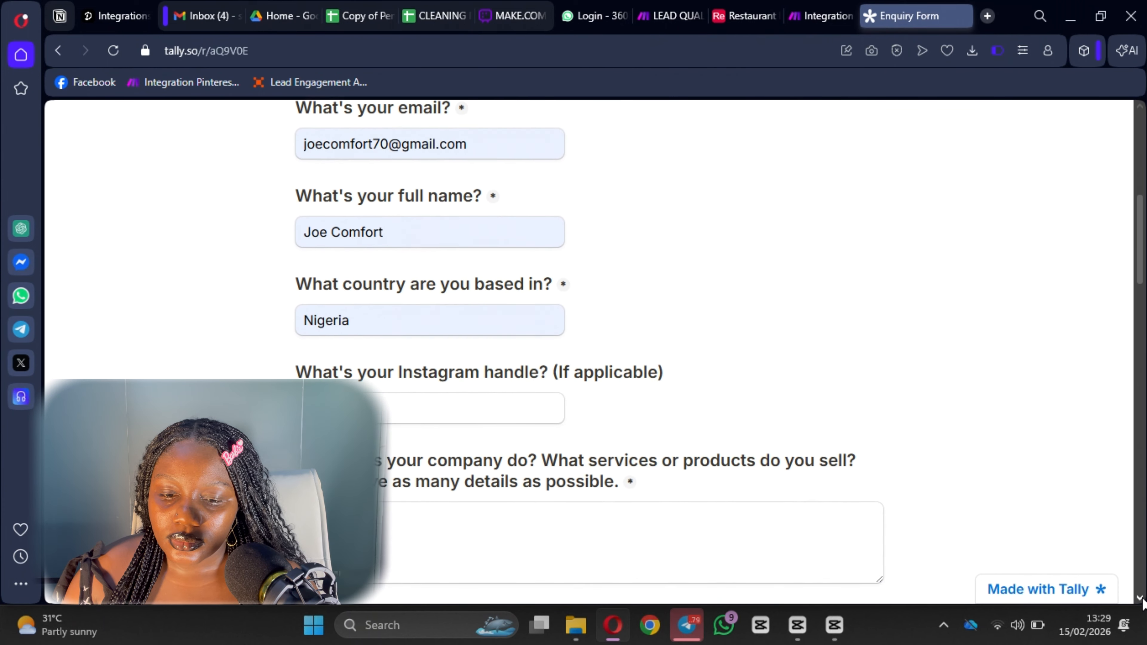
Open the Enquiry Form's responses overview in another tab to reuse earlier answers.
{"action": "left_click", "coordinate": [987, 16]}
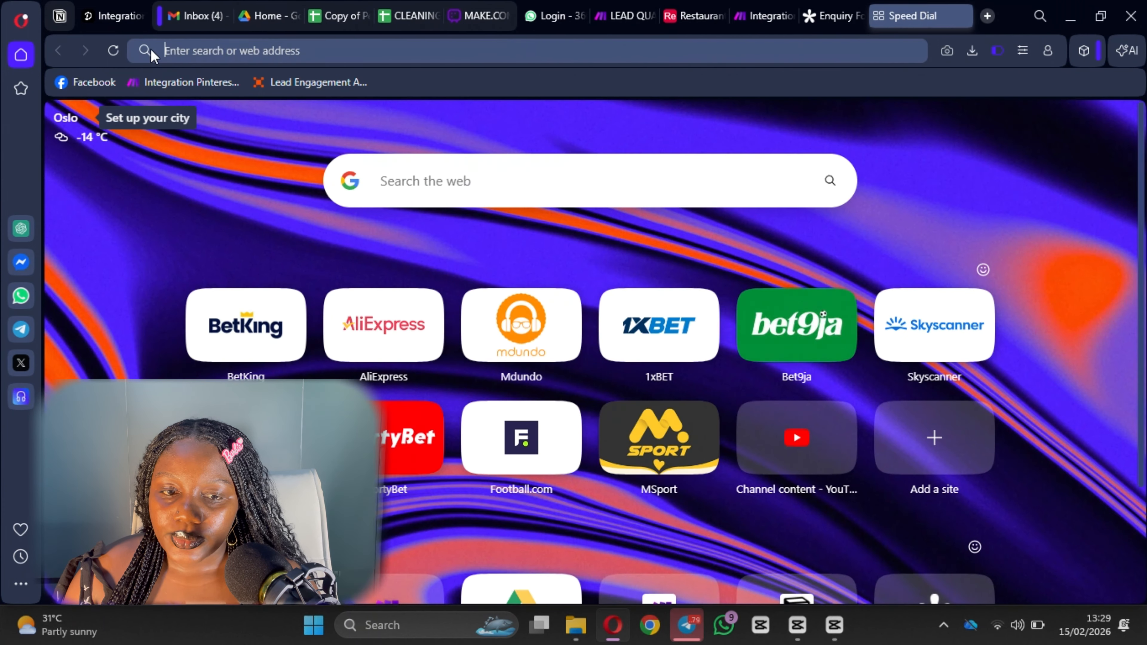
{"action": "left_click", "coordinate": [224, 49]}
{"action": "type", "text": "tally"}
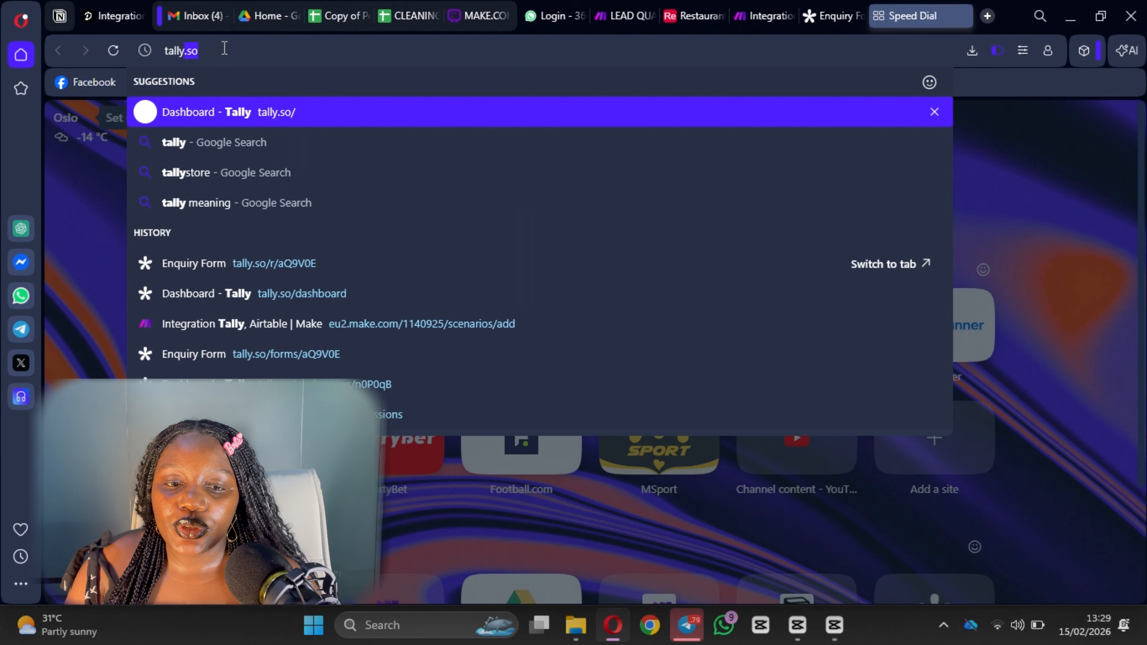
{"action": "key", "text": "Return"}
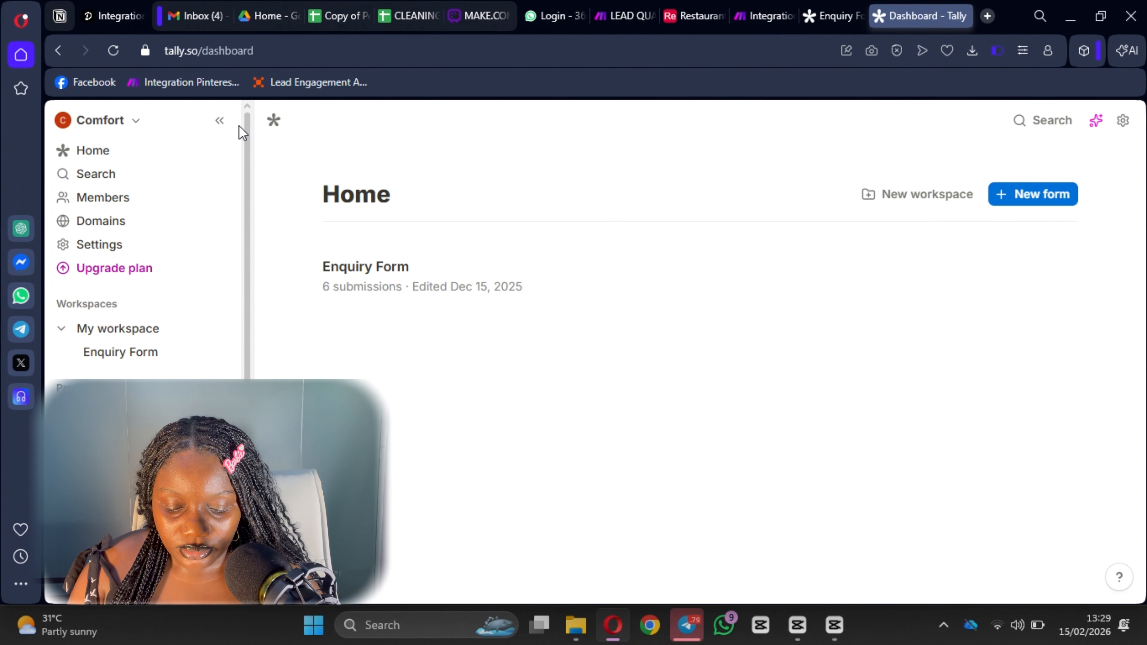
{"action": "left_click", "coordinate": [433, 266]}
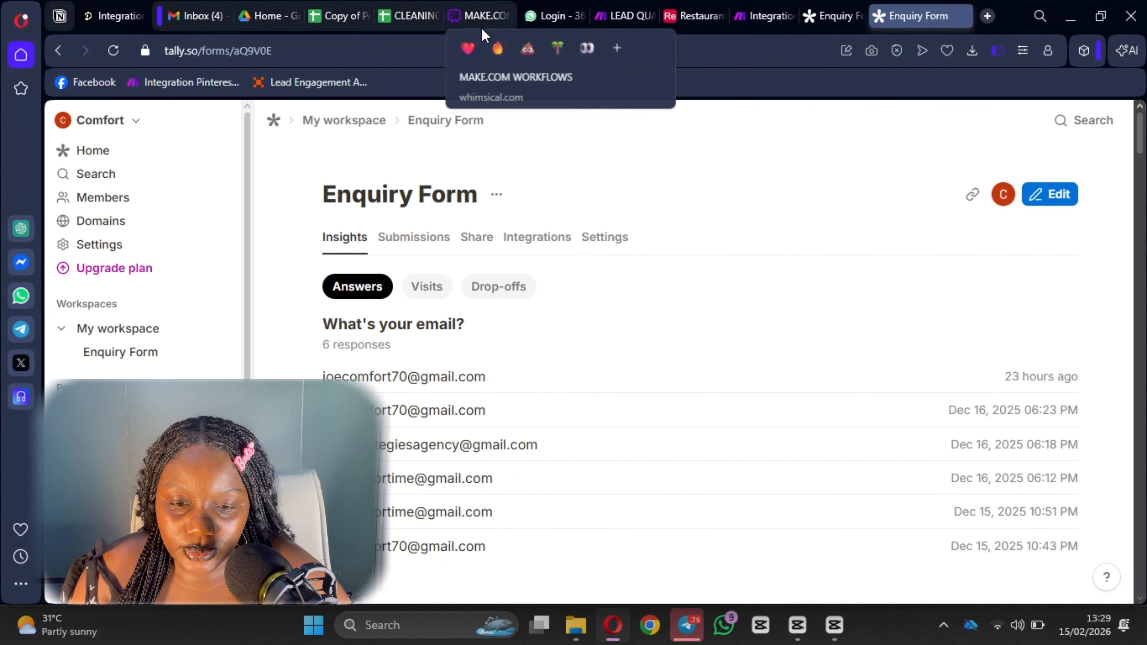
{"action": "scroll", "coordinate": [513, 372], "scroll_direction": "down", "scroll_amount": 3}
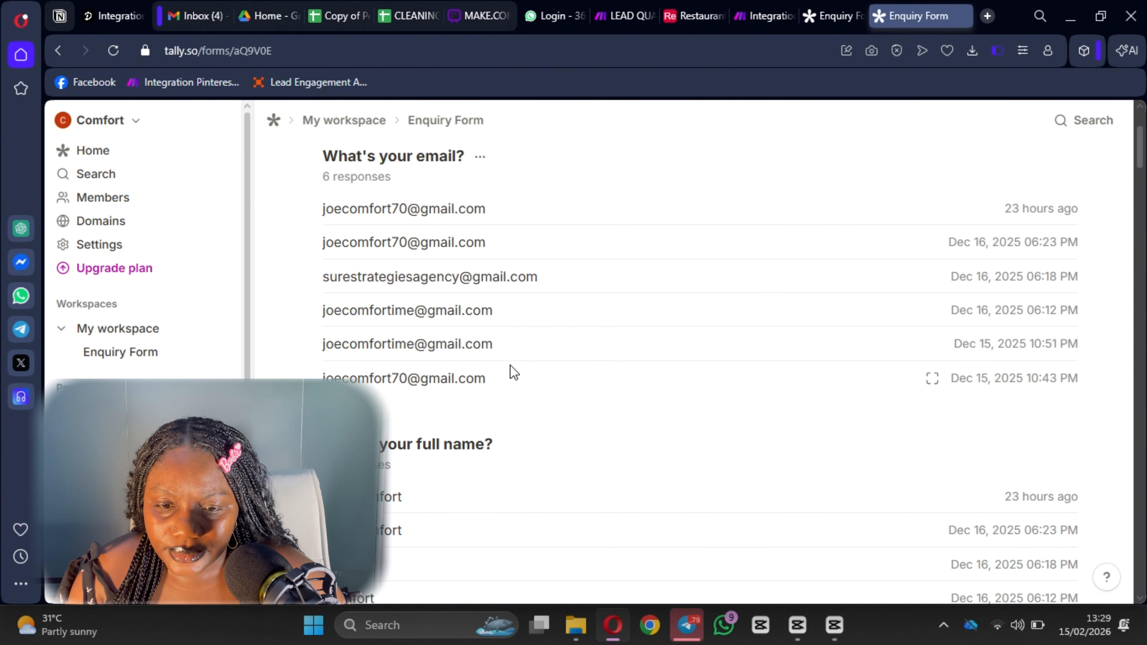
{"action": "scroll", "coordinate": [513, 373], "scroll_direction": "down", "scroll_amount": 6}
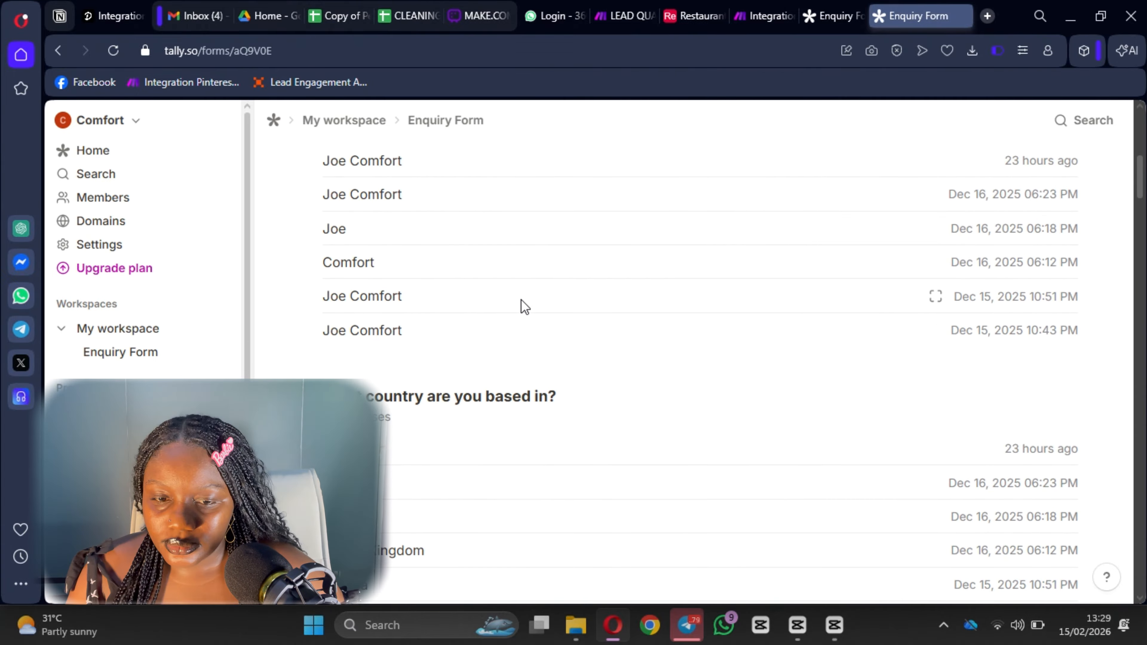
{"action": "scroll", "coordinate": [523, 306], "scroll_direction": "down", "scroll_amount": 10}
{"action": "left_click_drag", "start_coordinate": [466, 315], "coordinate": [401, 226]}
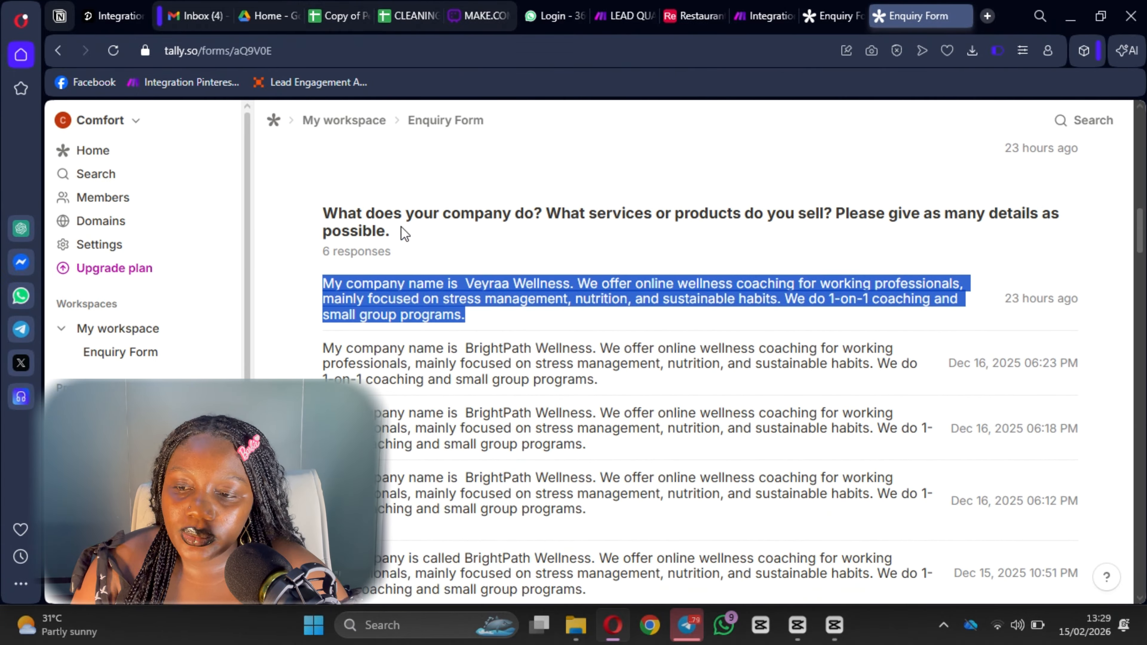
Change the country answer from Nigeria to USA.
{"action": "left_click", "coordinate": [743, 23]}
{"action": "left_click", "coordinate": [864, 18]}
{"action": "scroll", "coordinate": [458, 330], "scroll_direction": "up", "scroll_amount": 2}
{"action": "double_click", "coordinate": [368, 330]}
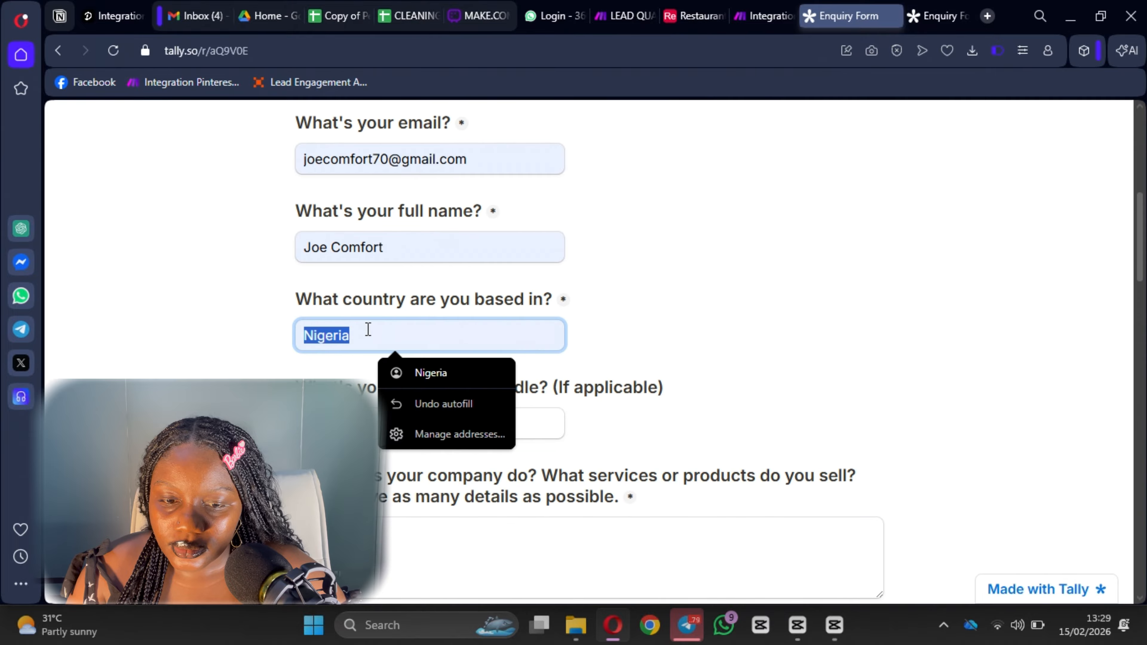
{"action": "key", "text": "BackSpace"}
{"action": "type", "text": "Tes"}
{"action": "key", "text": "BackSpace"}
{"action": "key", "text": "BackSpace"}
{"action": "key", "text": "BackSpace"}
{"action": "type", "text": "USA"}
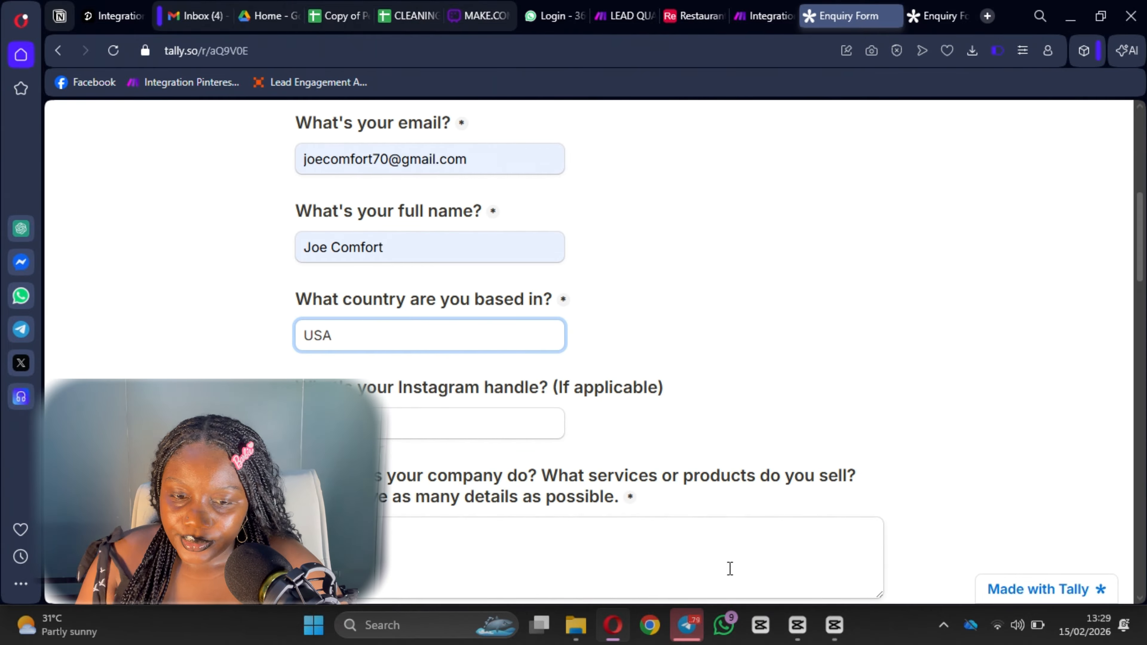
Paste the copied company description and replace the company name in it.
{"action": "left_click", "coordinate": [730, 569]}
{"action": "scroll", "coordinate": [729, 568], "scroll_direction": "down", "scroll_amount": 3}
{"action": "type", "text": "My company name is  Vesna Wellness. We offer online wellness coaching for working professionals, mainly focused on stress management, nutrition, and sustainable habits. I offer 1-on-1 coaching and small group programs."}
{"action": "double_click", "coordinate": [465, 364]}
{"action": "type", "text": "B"}
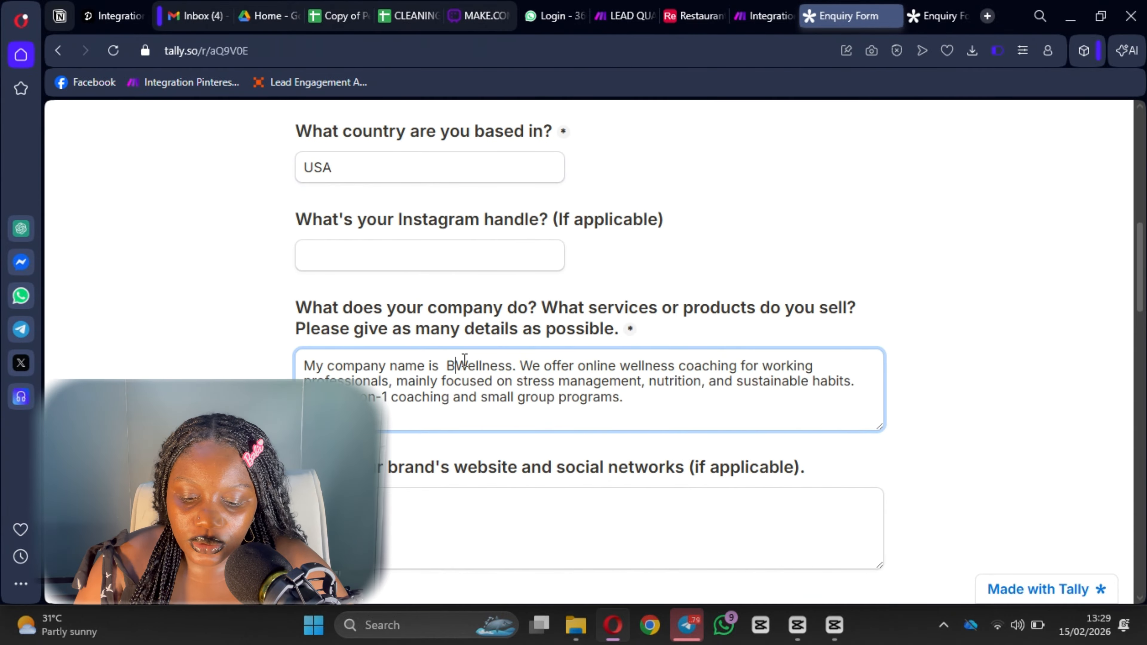
{"action": "type", "text": "oon"}
{"action": "scroll", "coordinate": [482, 359], "scroll_direction": "down", "scroll_amount": 4}
{"action": "left_click", "coordinate": [481, 359]}
Copy the latest reach-out reason from the responses into the form.
{"action": "left_click", "coordinate": [758, 16]}
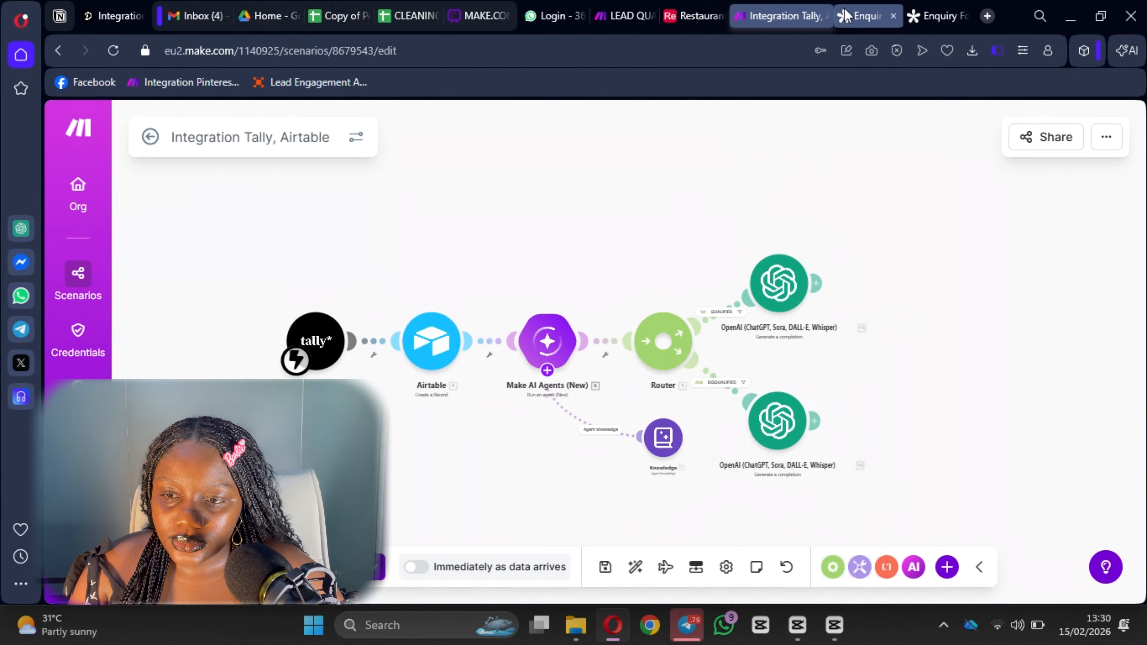
{"action": "left_click", "coordinate": [846, 15]}
{"action": "left_click", "coordinate": [937, 16]}
{"action": "scroll", "coordinate": [546, 374], "scroll_direction": "down", "scroll_amount": 5}
{"action": "triple_click", "coordinate": [544, 318]}
{"action": "key", "text": "ctrl+c"}
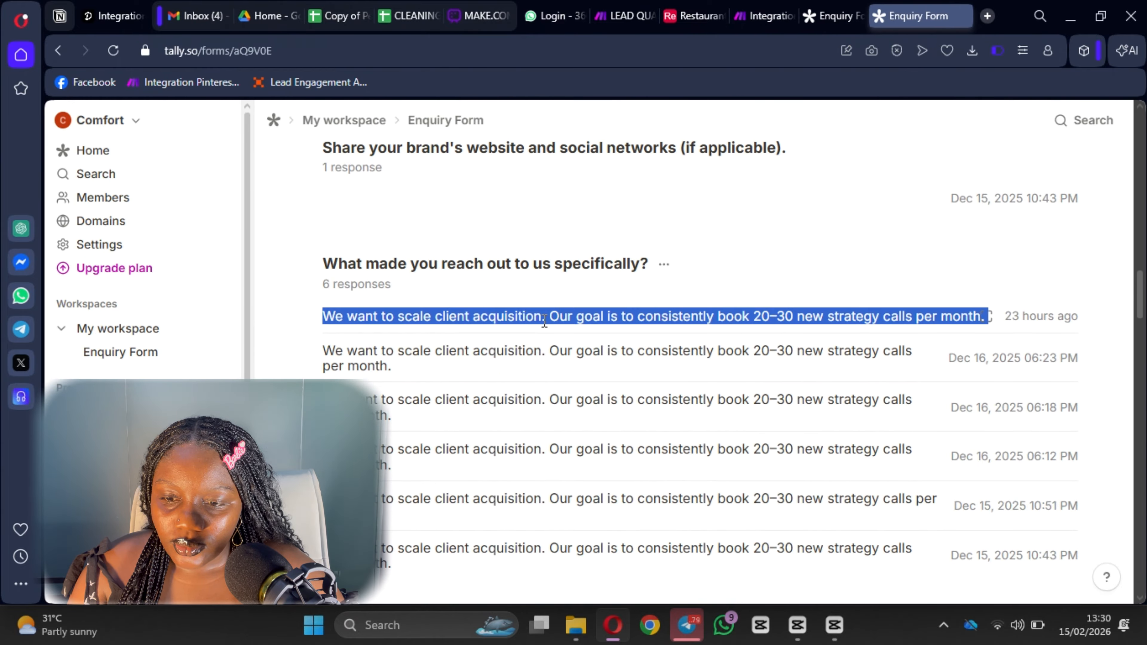
{"action": "left_click", "coordinate": [836, 16]}
{"action": "key", "text": "ctrl+v"}
Copy the latest ideal client answer from the responses into the form.
{"action": "left_click", "coordinate": [919, 16]}
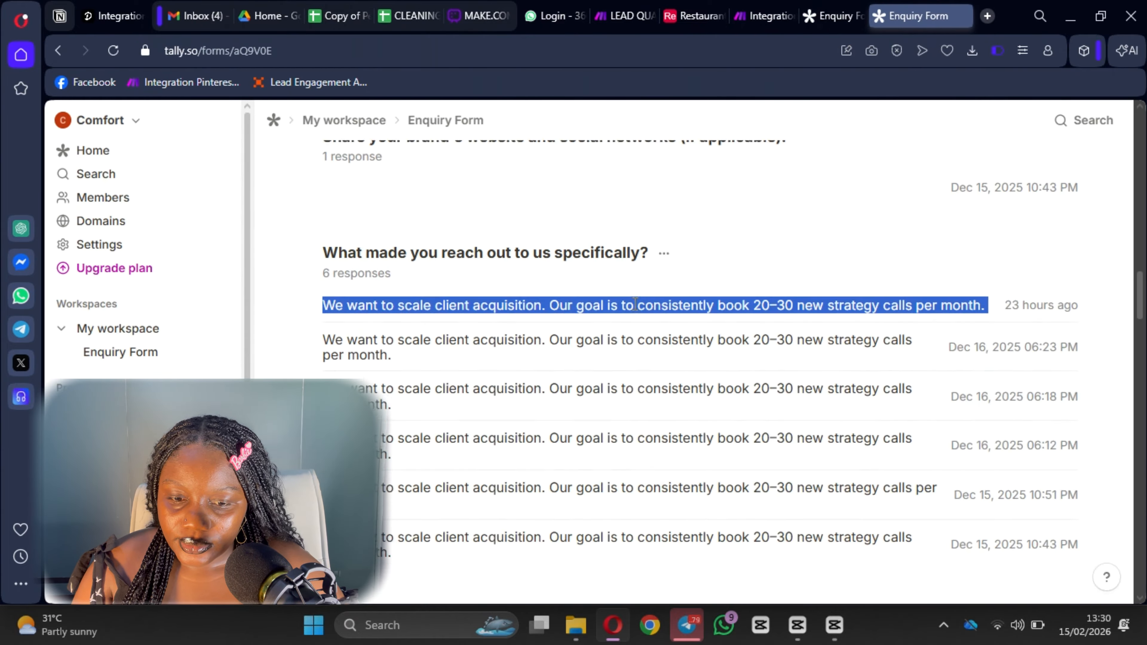
{"action": "scroll", "coordinate": [635, 305], "scroll_direction": "down", "scroll_amount": 6}
{"action": "triple_click", "coordinate": [461, 361]}
{"action": "key", "text": "ctrl+c"}
{"action": "left_click", "coordinate": [835, 16]}
{"action": "left_click", "coordinate": [443, 380]}
{"action": "key", "text": "ctrl+v"}
Choose Facebook as focus platform, printable assets as add-on, and a <$500 budget.
{"action": "scroll", "coordinate": [447, 381], "scroll_direction": "down", "scroll_amount": 5}
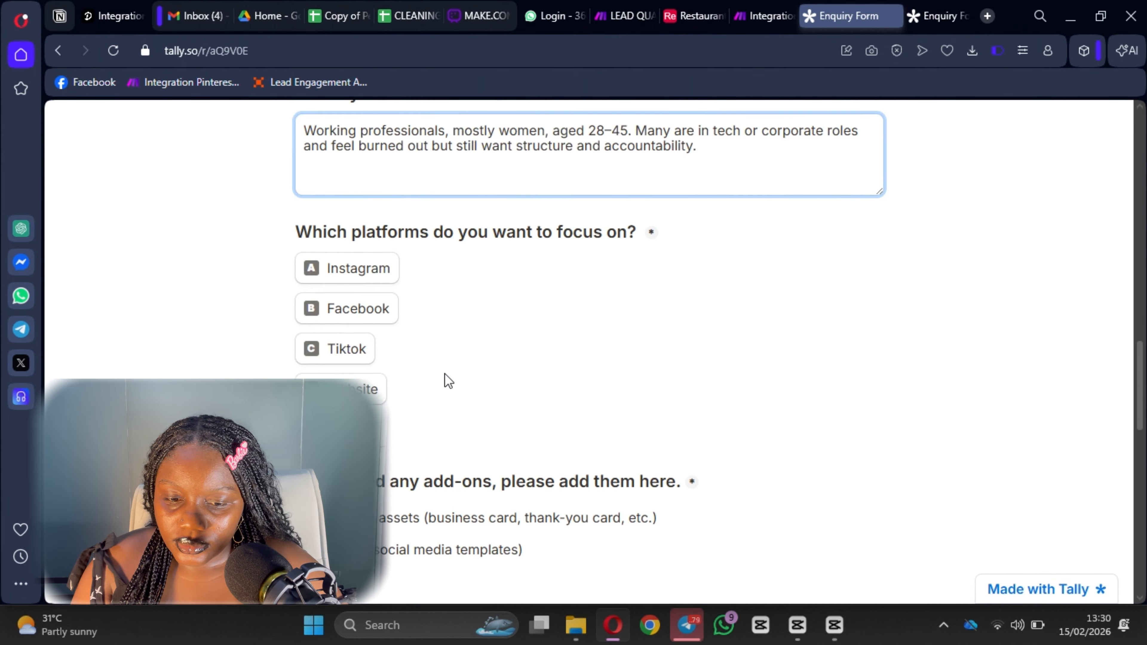
{"action": "scroll", "coordinate": [447, 381], "scroll_direction": "down", "scroll_amount": 2}
{"action": "left_click", "coordinate": [352, 225]}
{"action": "scroll", "coordinate": [287, 341], "scroll_direction": "down", "scroll_amount": 2}
{"action": "left_click", "coordinate": [302, 348]}
{"action": "scroll", "coordinate": [307, 371], "scroll_direction": "down", "scroll_amount": 4}
{"action": "left_click", "coordinate": [306, 368]}
{"action": "scroll", "coordinate": [393, 316], "scroll_direction": "down", "scroll_amount": 5}
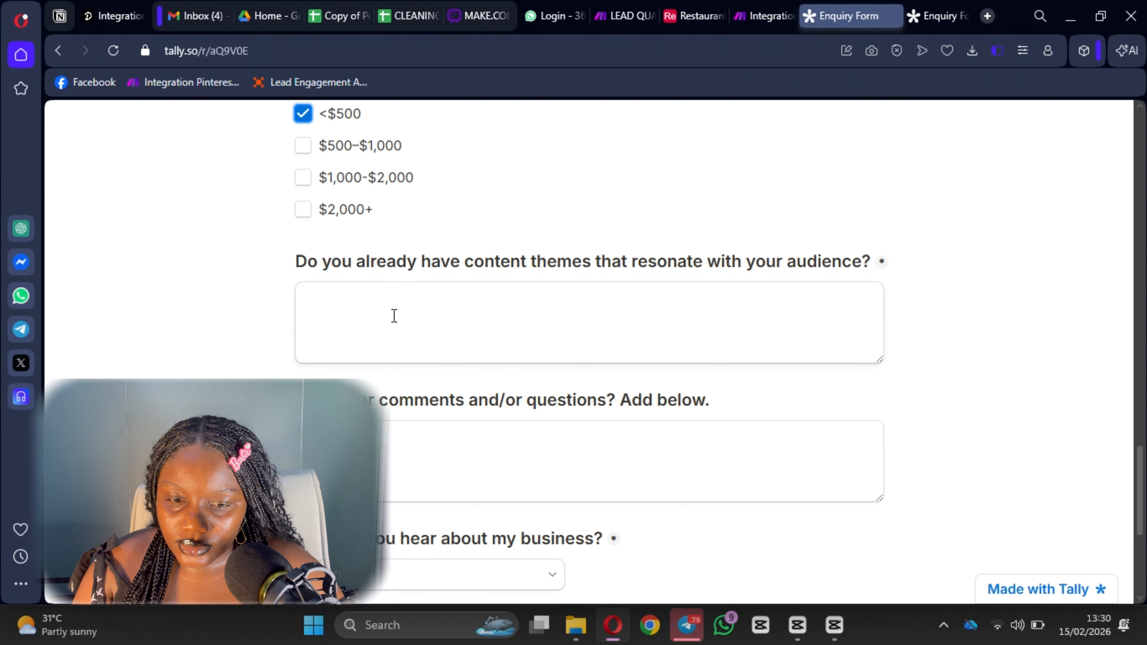
Copy the latest content-themes answer from the responses into the form.
{"action": "left_click", "coordinate": [926, 16]}
{"action": "scroll", "coordinate": [562, 406], "scroll_direction": "down", "scroll_amount": 10}
{"action": "scroll", "coordinate": [542, 274], "scroll_direction": "up", "scroll_amount": 4}
{"action": "scroll", "coordinate": [520, 354], "scroll_direction": "down", "scroll_amount": 7}
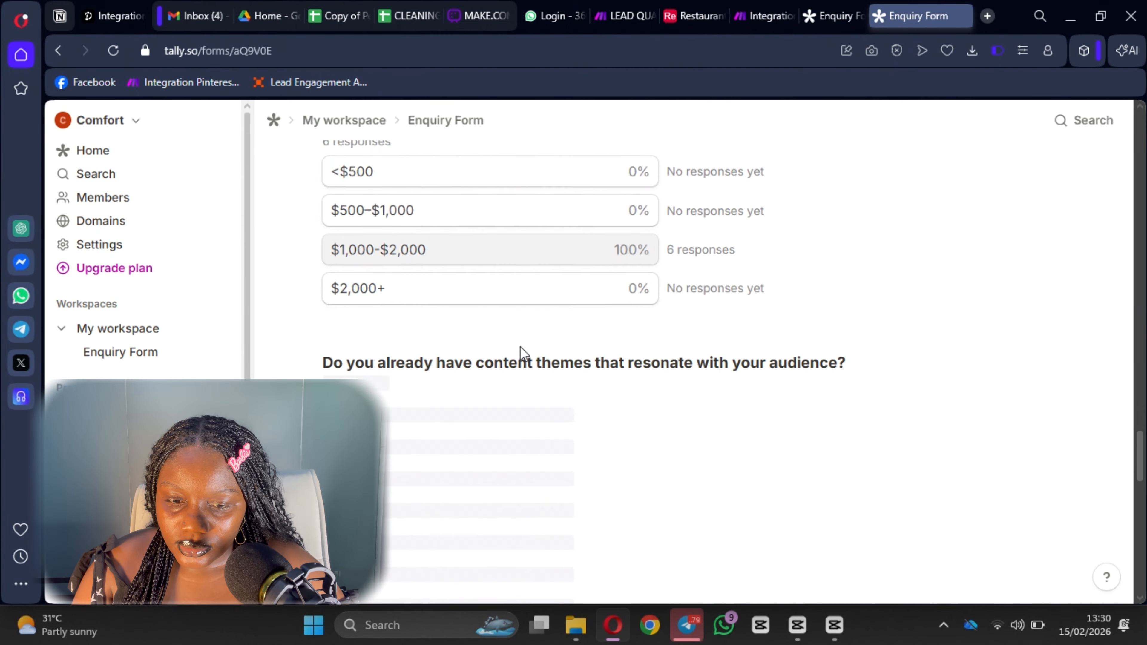
{"action": "scroll", "coordinate": [520, 354], "scroll_direction": "down", "scroll_amount": 2}
{"action": "triple_click", "coordinate": [545, 328]}
{"action": "key", "text": "ctrl+c"}
{"action": "left_click", "coordinate": [836, 16]}
{"action": "left_click", "coordinate": [442, 364]}
{"action": "key", "text": "ctrl+v"}
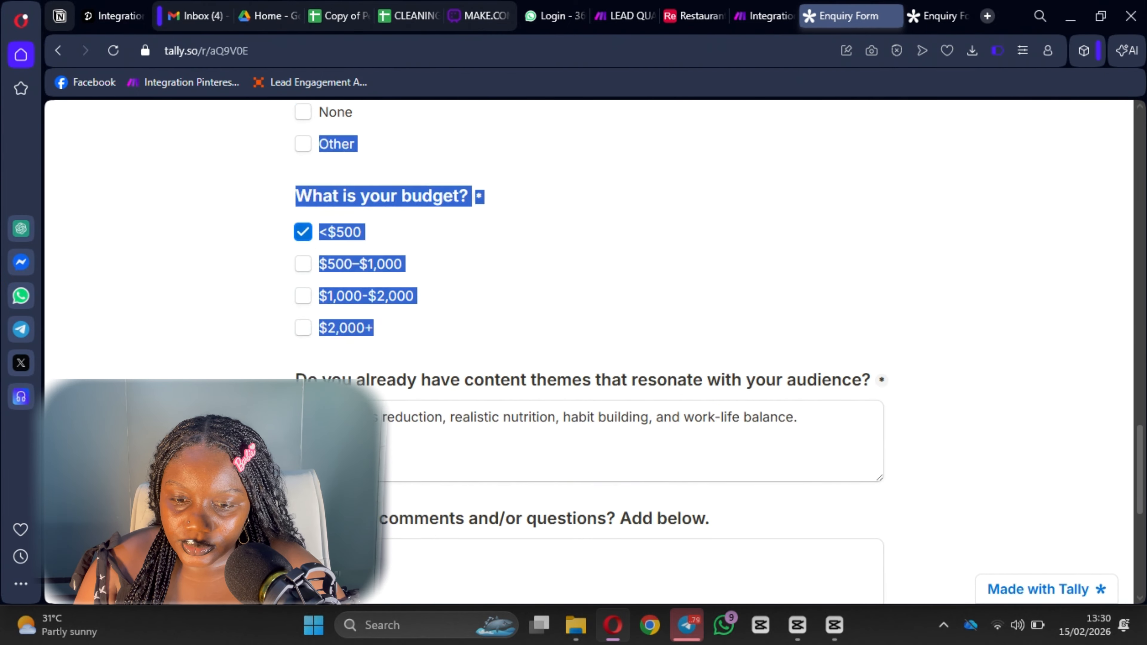
{"action": "scroll", "coordinate": [765, 291], "scroll_direction": "up", "scroll_amount": 12}
{"action": "scroll", "coordinate": [753, 353], "scroll_direction": "down", "scroll_amount": 12}
{"action": "scroll", "coordinate": [752, 353], "scroll_direction": "down", "scroll_amount": 5}
Select Instagram as the referral source, then return to the Make scenario.
{"action": "left_click", "coordinate": [940, 17]}
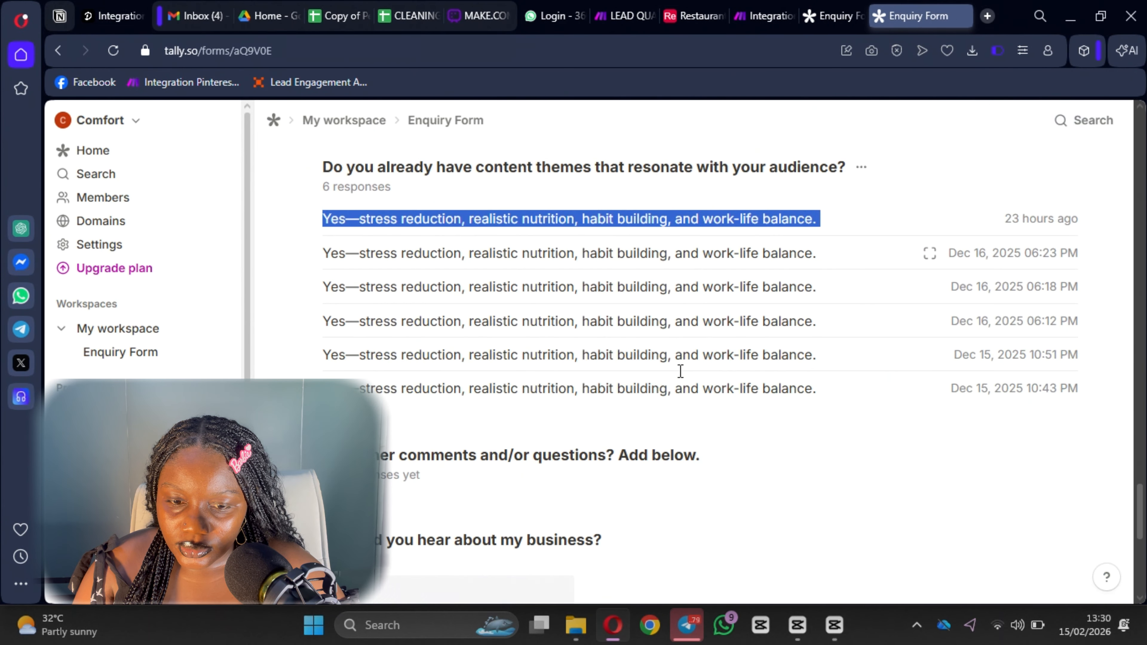
{"action": "scroll", "coordinate": [537, 350], "scroll_direction": "down", "scroll_amount": 8}
{"action": "key", "text": "ctrl+Tab"}
{"action": "left_click", "coordinate": [497, 297]}
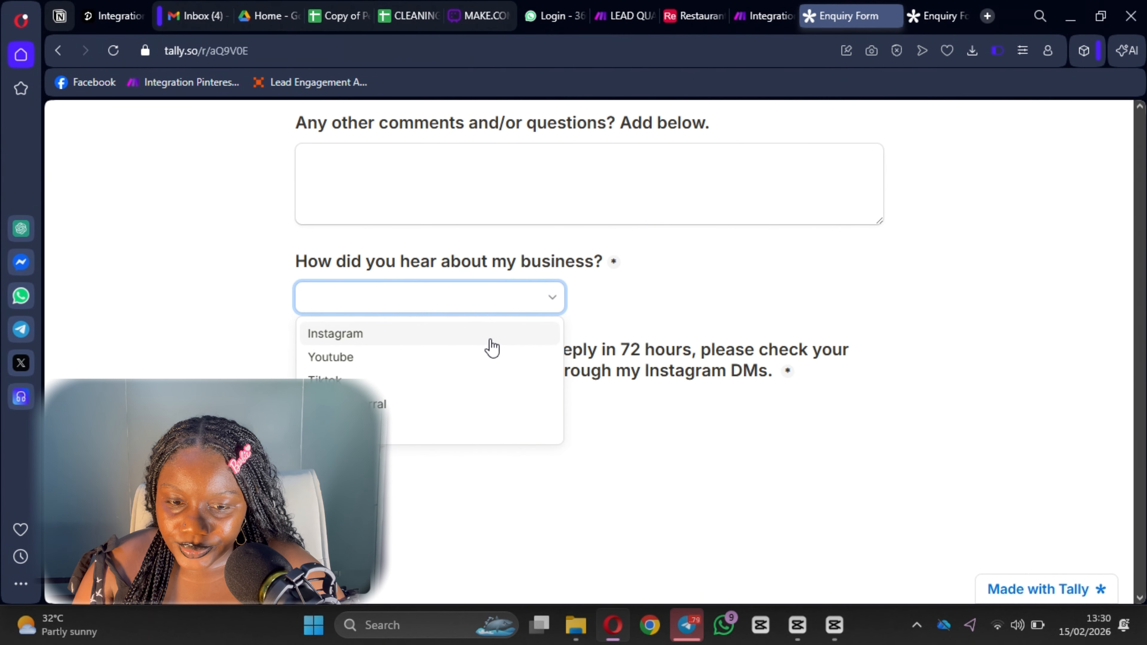
{"action": "left_click", "coordinate": [492, 347]}
{"action": "scroll", "coordinate": [500, 495], "scroll_direction": "down", "scroll_amount": 2}
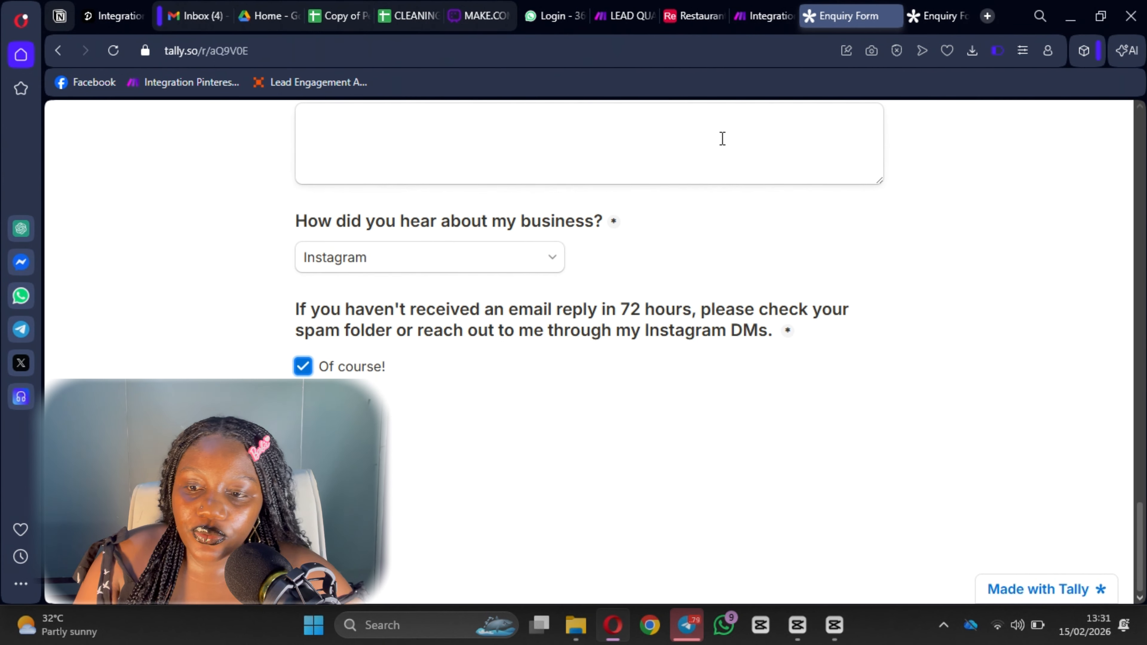
{"action": "left_click", "coordinate": [763, 15]}
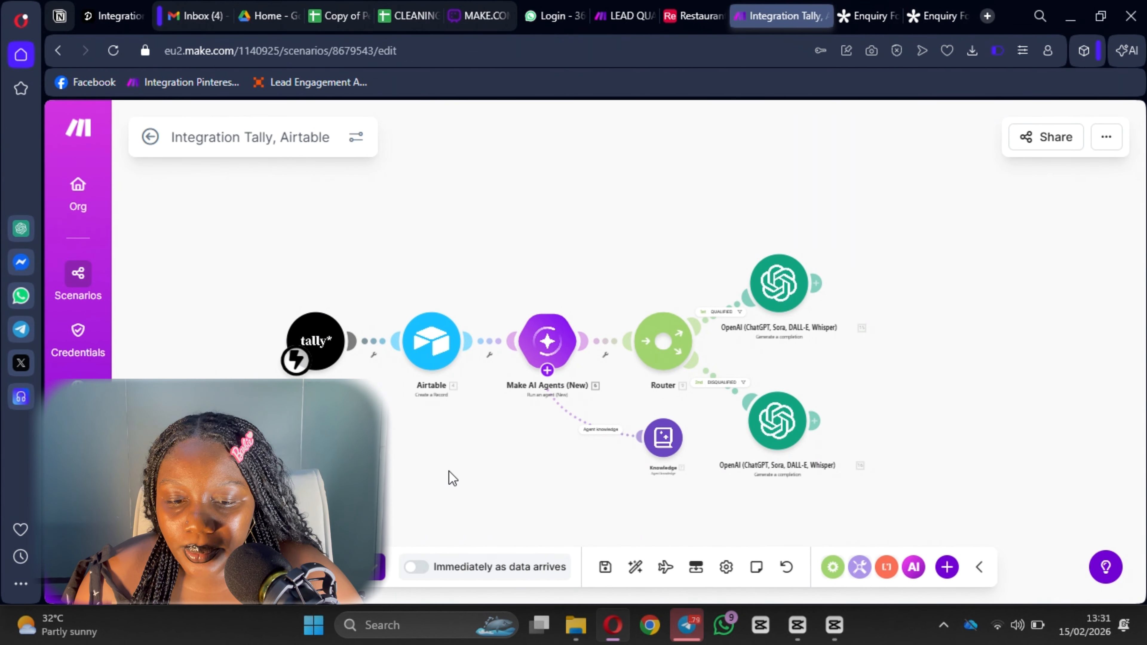
Run the scenario once and submit the test enquiry form to trigger it.
{"action": "left_click", "coordinate": [316, 567]}
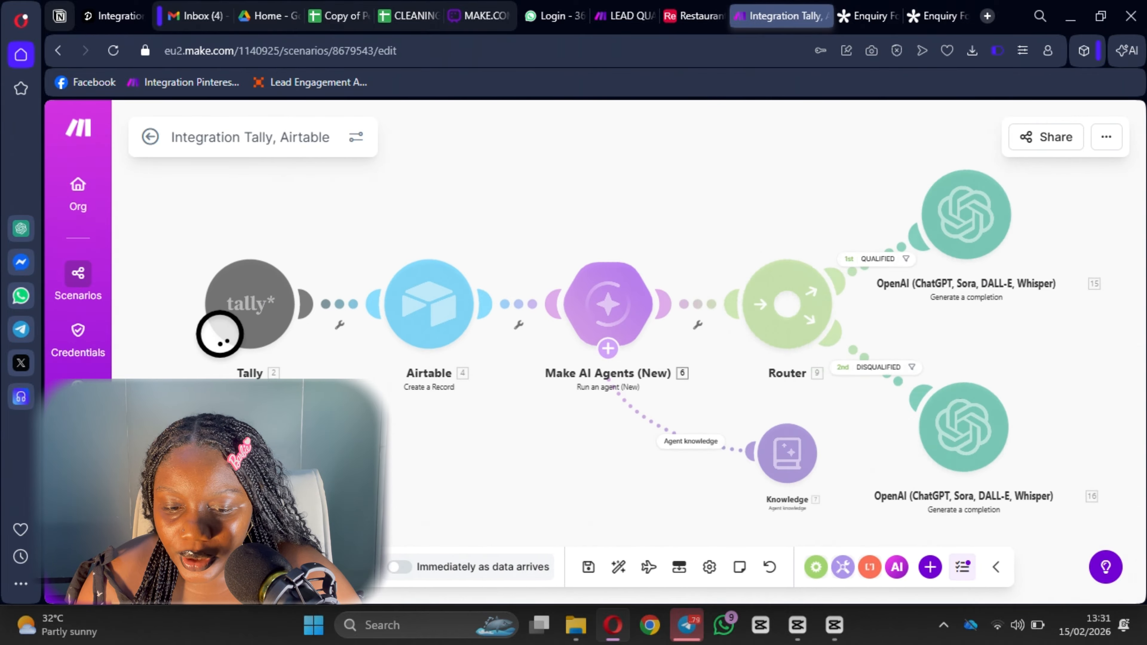
{"action": "left_click", "coordinate": [873, 19]}
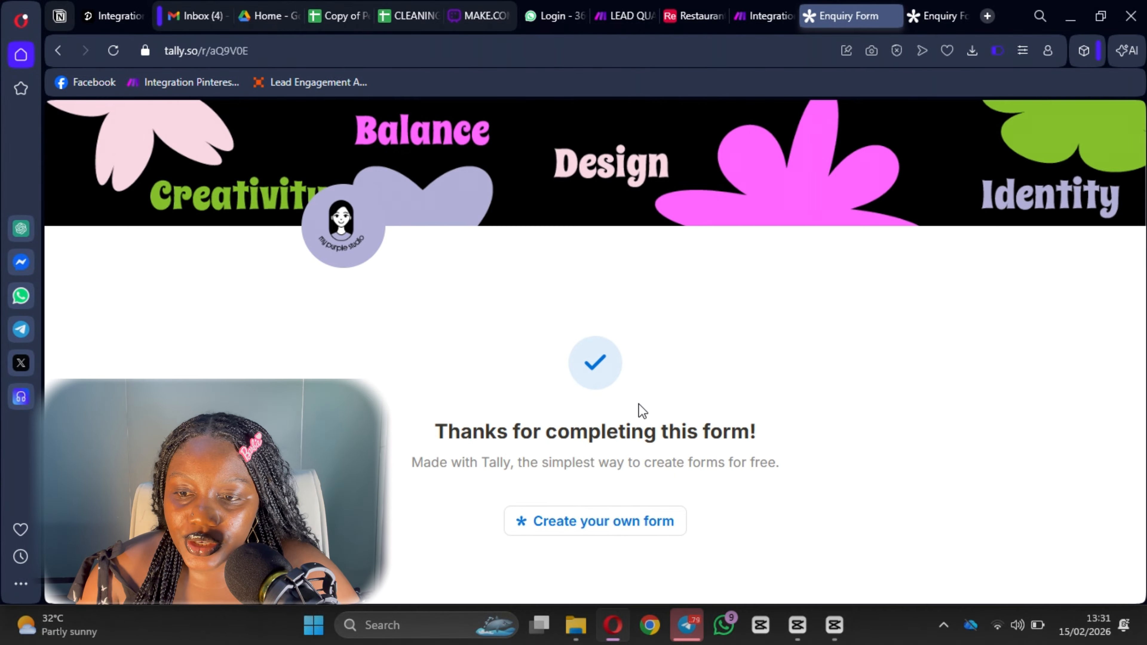
{"action": "left_click", "coordinate": [758, 16]}
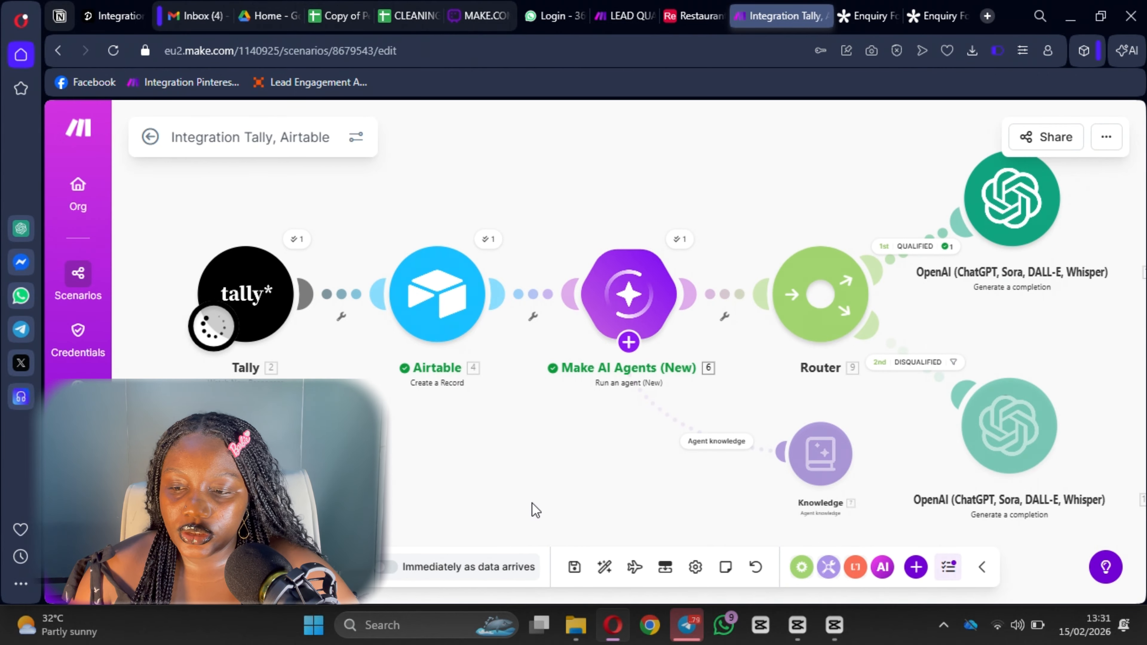
{"action": "scroll", "coordinate": [638, 452], "scroll_direction": "down", "scroll_amount": 1}
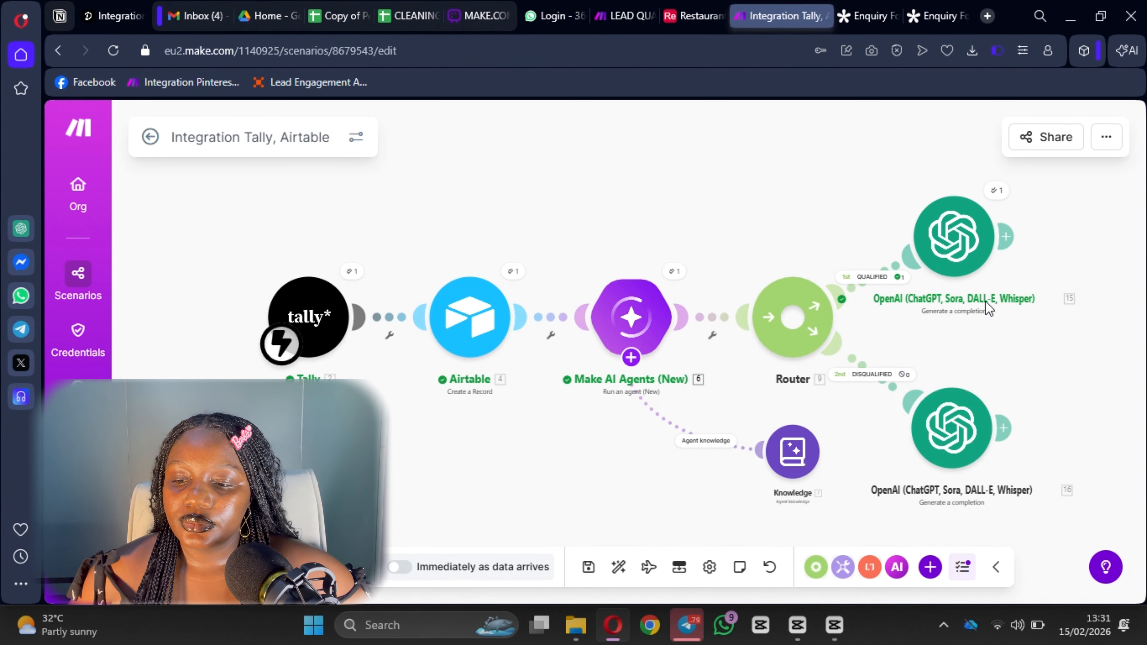
Copy the qualified OpenAI module's generated subject-and-body JSON Result from its run output.
{"action": "left_click", "coordinate": [996, 190]}
{"action": "scroll", "coordinate": [731, 354], "scroll_direction": "down", "scroll_amount": 5}
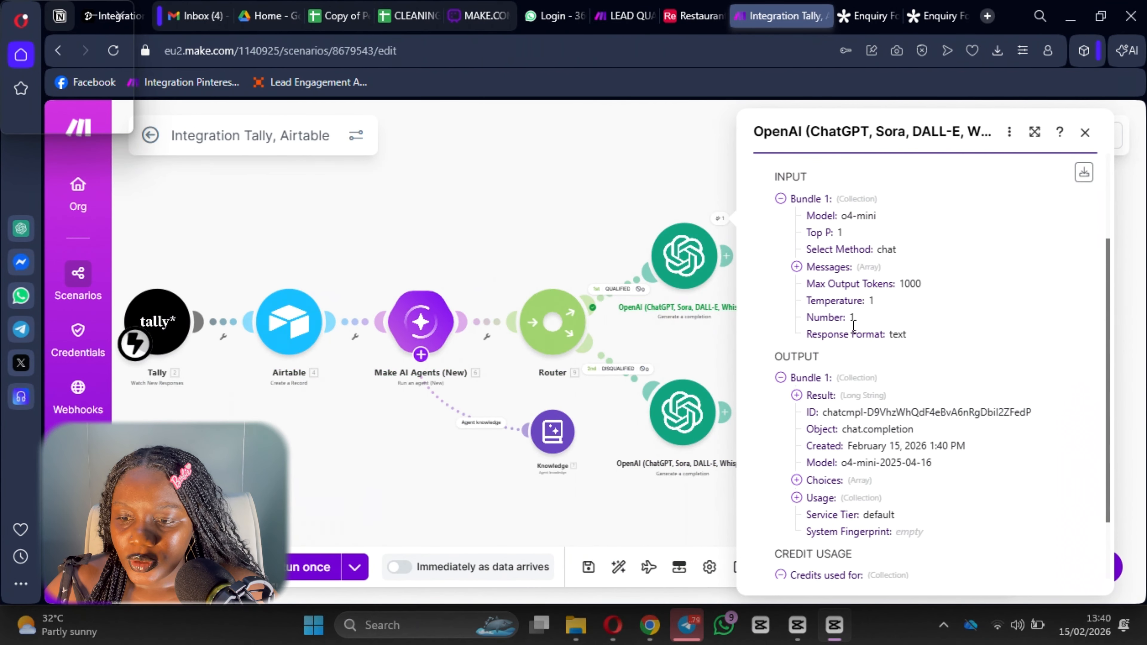
{"action": "left_click", "coordinate": [797, 399]}
{"action": "scroll", "coordinate": [851, 386], "scroll_direction": "down", "scroll_amount": 4}
{"action": "scroll", "coordinate": [851, 386], "scroll_direction": "down", "scroll_amount": 5}
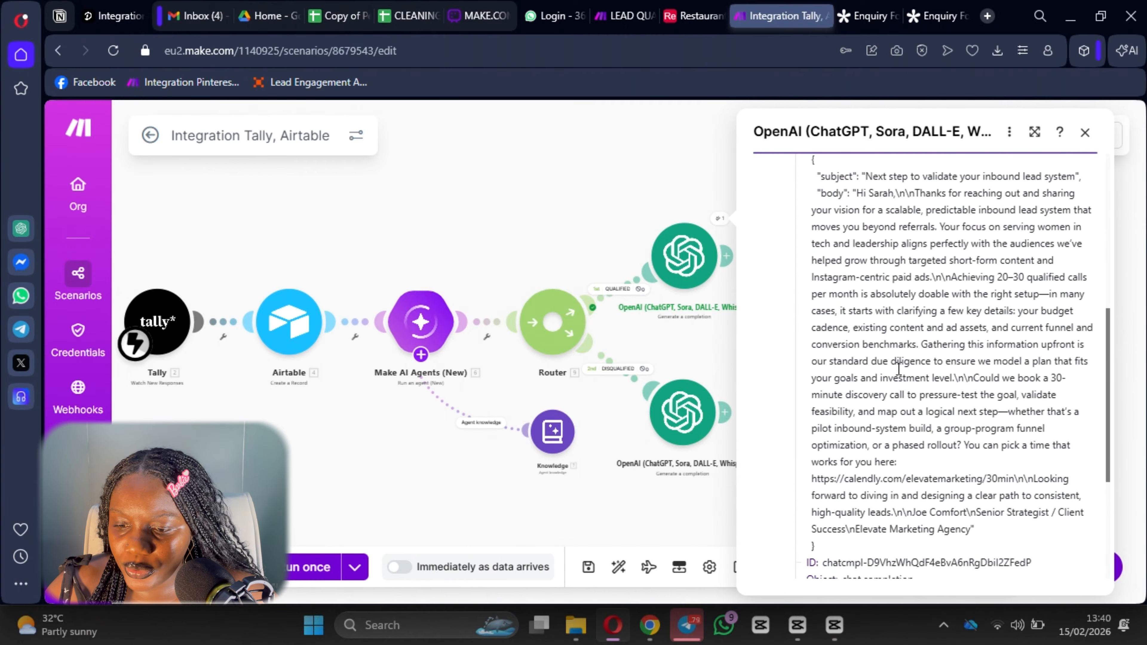
{"action": "scroll", "coordinate": [876, 332], "scroll_direction": "up", "scroll_amount": 5}
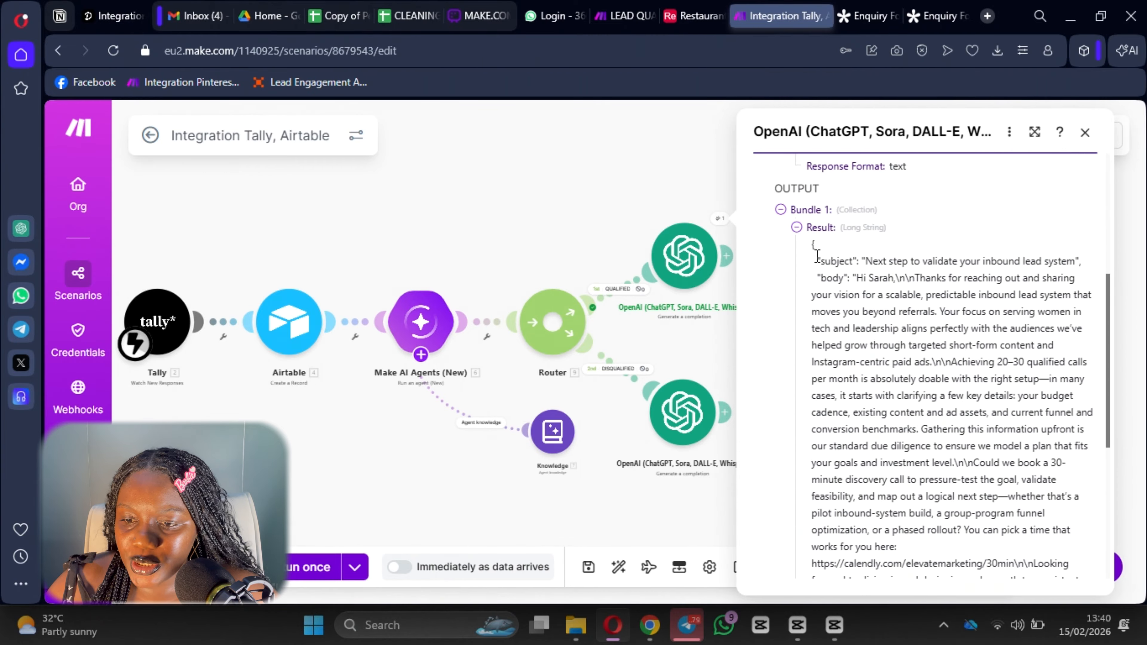
{"action": "left_click_drag", "start_coordinate": [814, 247], "coordinate": [846, 312]}
{"action": "key", "text": "ctrl+c"}
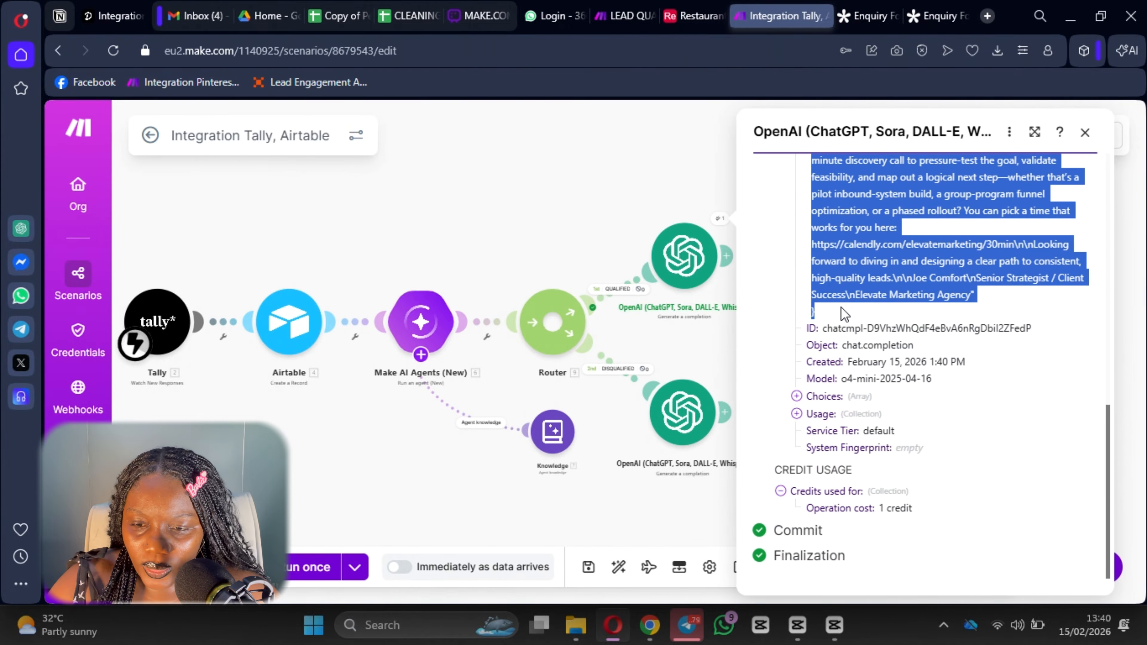
{"action": "left_click", "coordinate": [603, 205]}
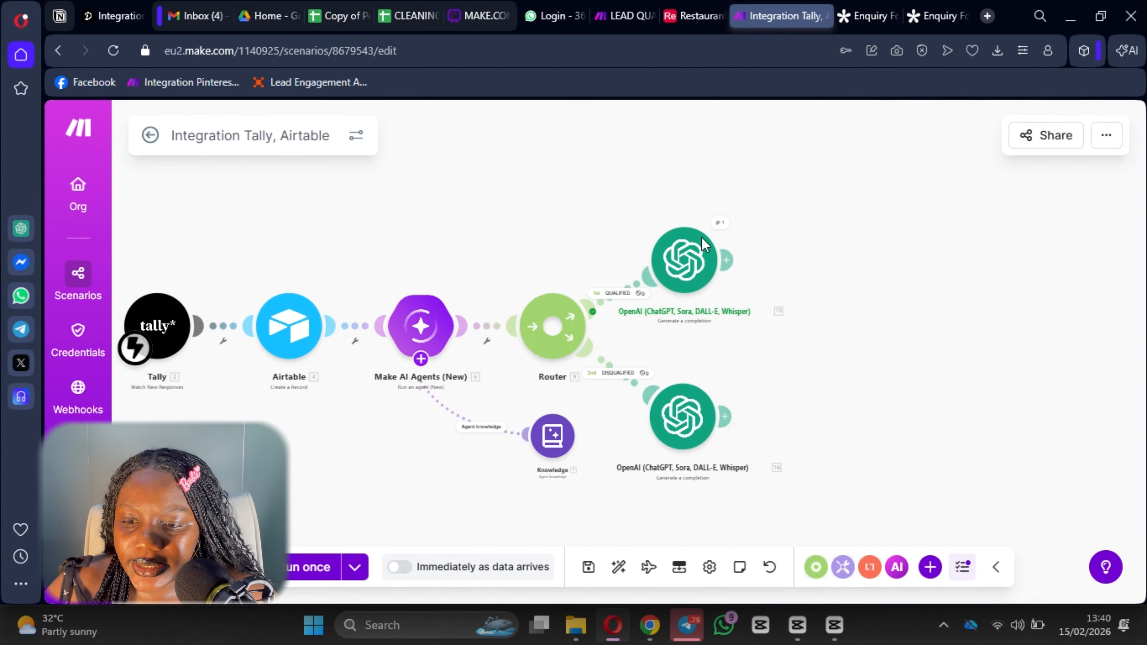
Add a Parse JSON module after the qualified OpenAI step with a new structure named 'My Lead Qualification structure'.
{"action": "left_click", "coordinate": [730, 264]}
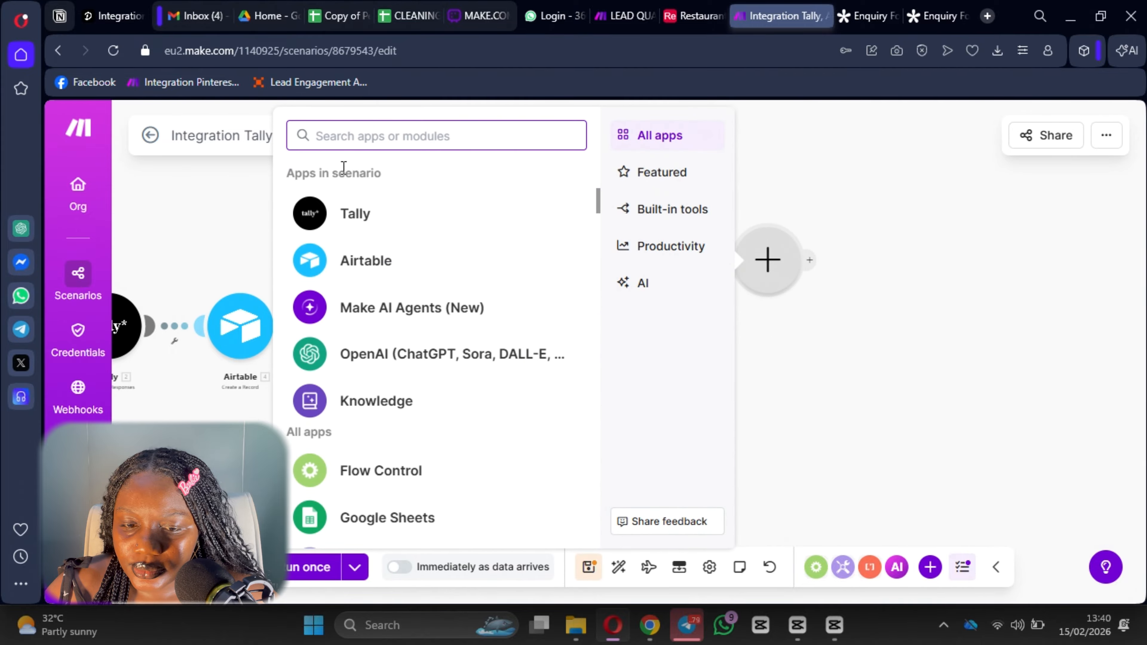
{"action": "type", "text": "json"}
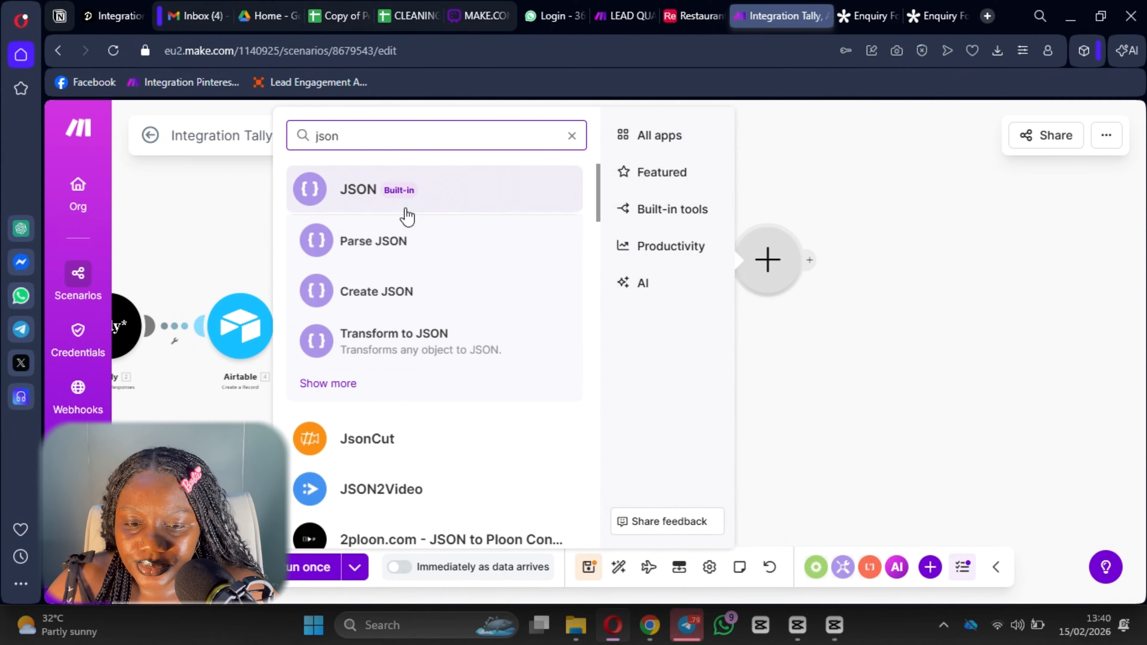
{"action": "left_click", "coordinate": [383, 241]}
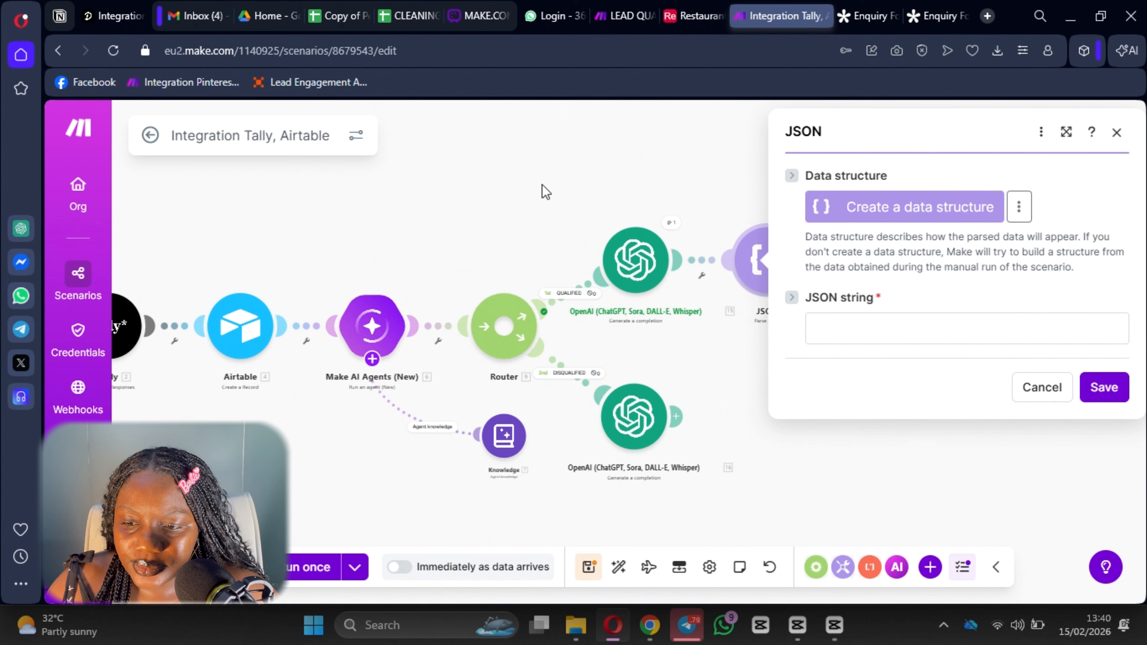
{"action": "left_click", "coordinate": [925, 206]}
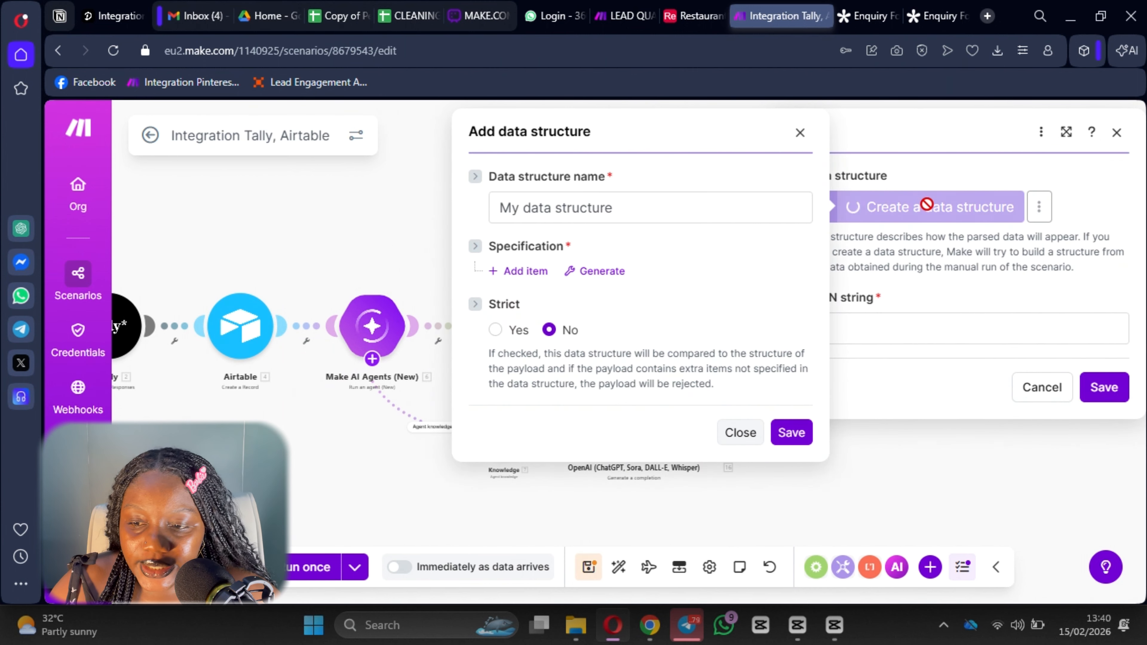
{"action": "double_click", "coordinate": [542, 208]}
{"action": "key", "text": "BackSpace"}
{"action": "type", "text": "Lead W"}
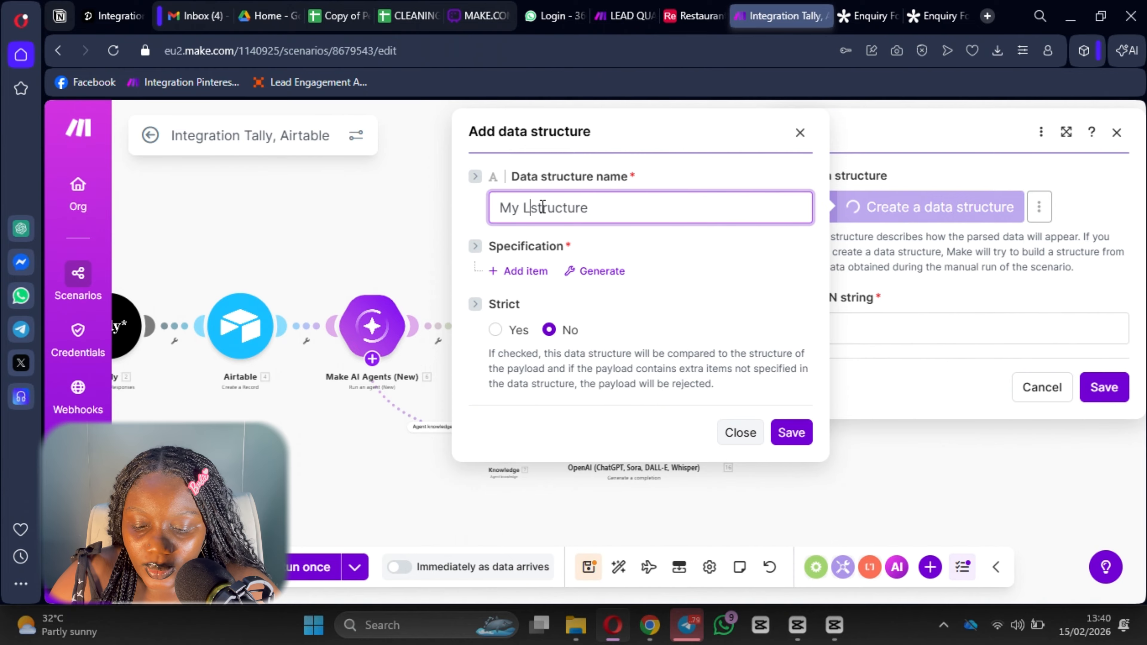
{"action": "key", "text": "BackSpace"}
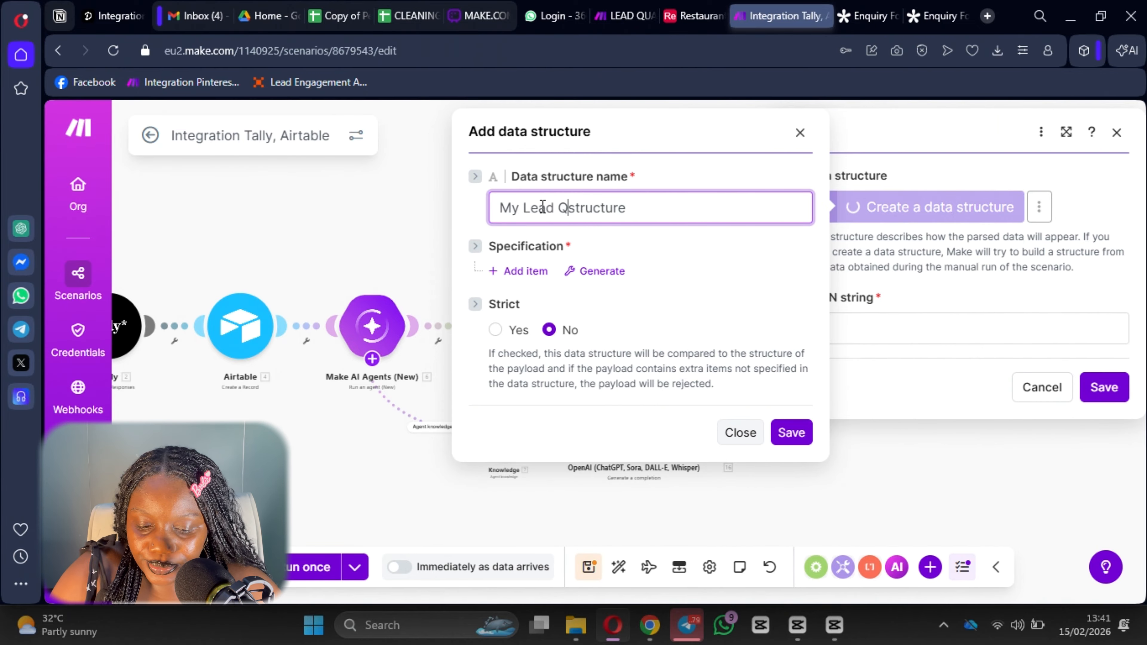
{"action": "type", "text": "Qualification"}
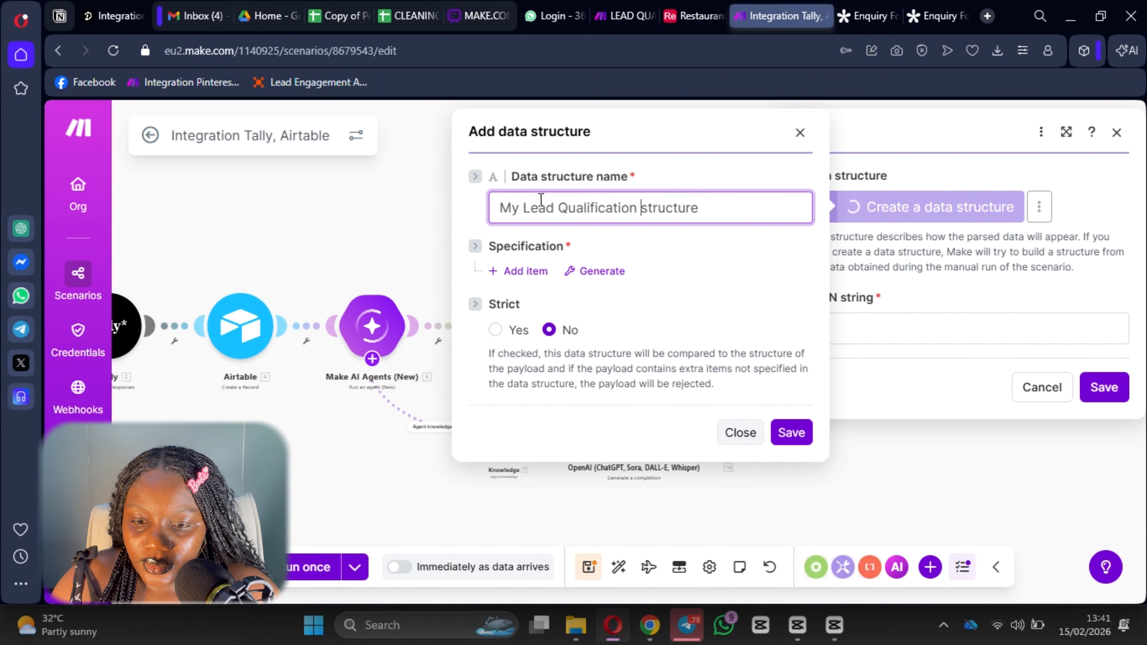
Generate the structure's subject and body fields from the pasted JSON sample and save it.
{"action": "left_click", "coordinate": [603, 271]}
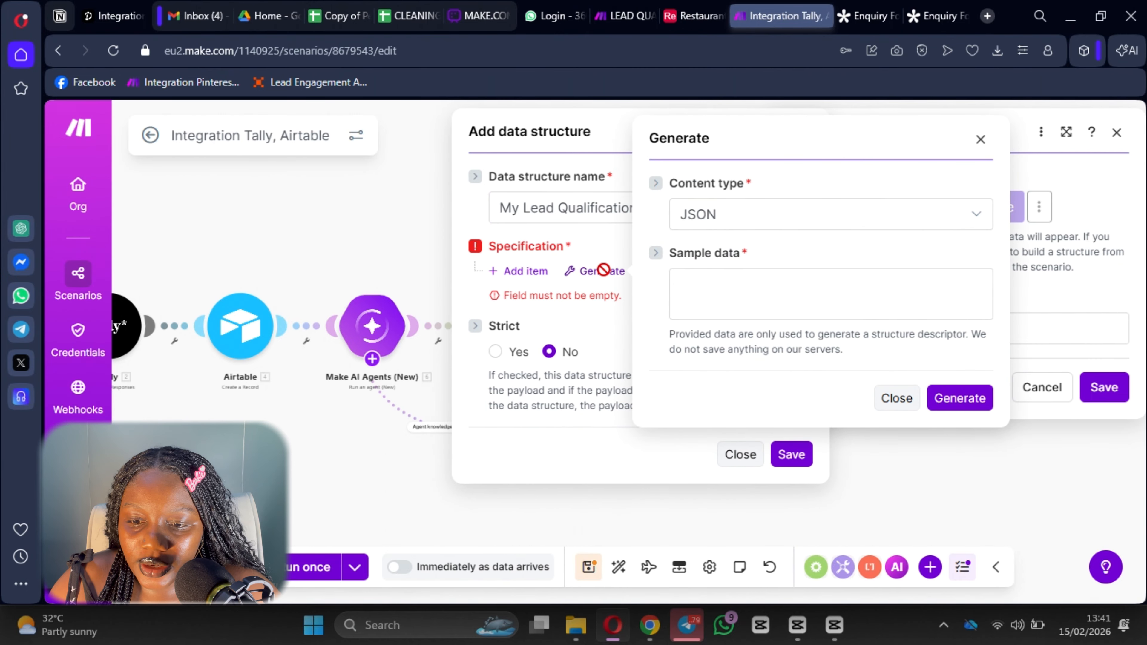
{"action": "left_click", "coordinate": [720, 284]}
{"action": "key", "text": "ctrl+v"}
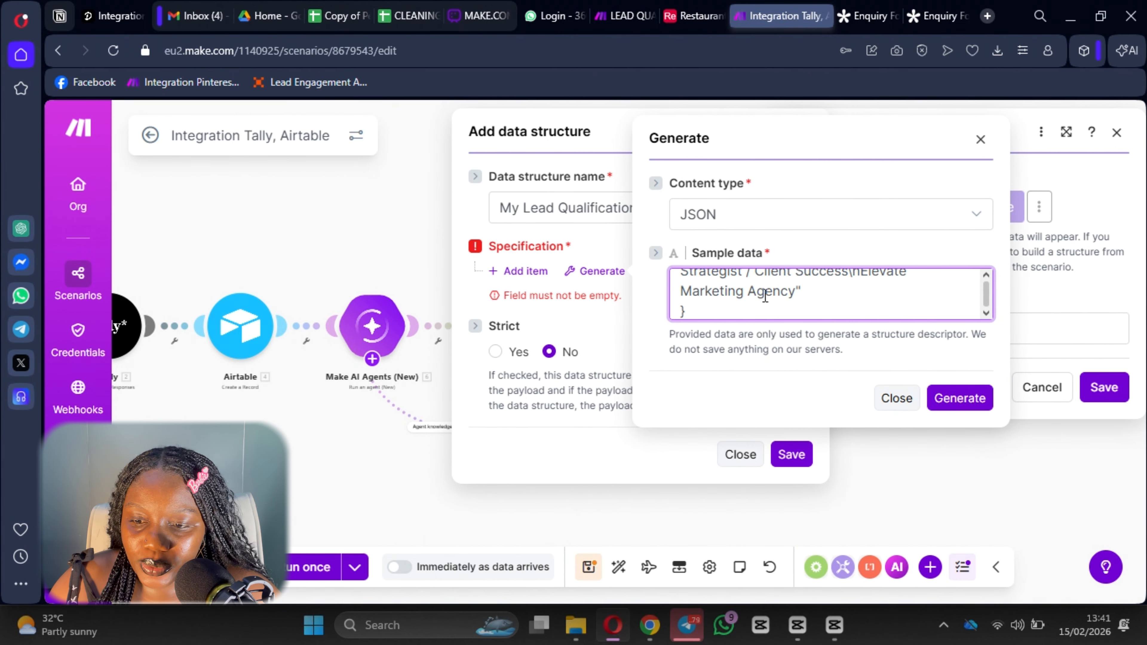
{"action": "left_click", "coordinate": [959, 398]}
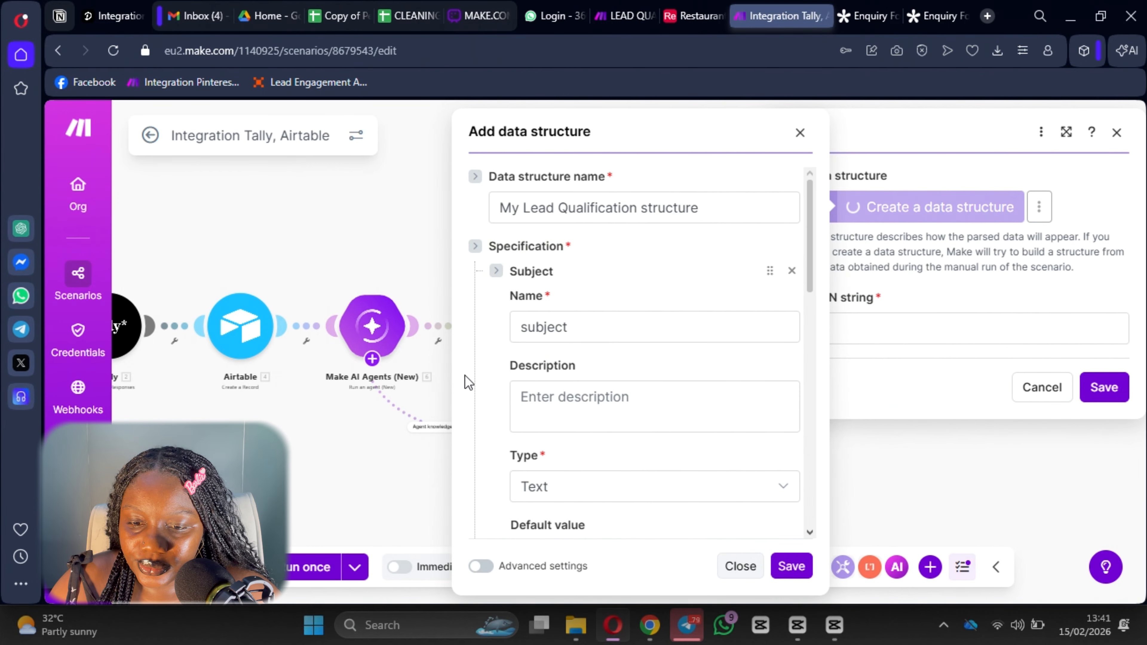
{"action": "scroll", "coordinate": [635, 372], "scroll_direction": "down", "scroll_amount": 3}
{"action": "scroll", "coordinate": [635, 362], "scroll_direction": "up", "scroll_amount": 2}
{"action": "scroll", "coordinate": [571, 313], "scroll_direction": "down", "scroll_amount": 3}
{"action": "scroll", "coordinate": [571, 313], "scroll_direction": "up", "scroll_amount": 3}
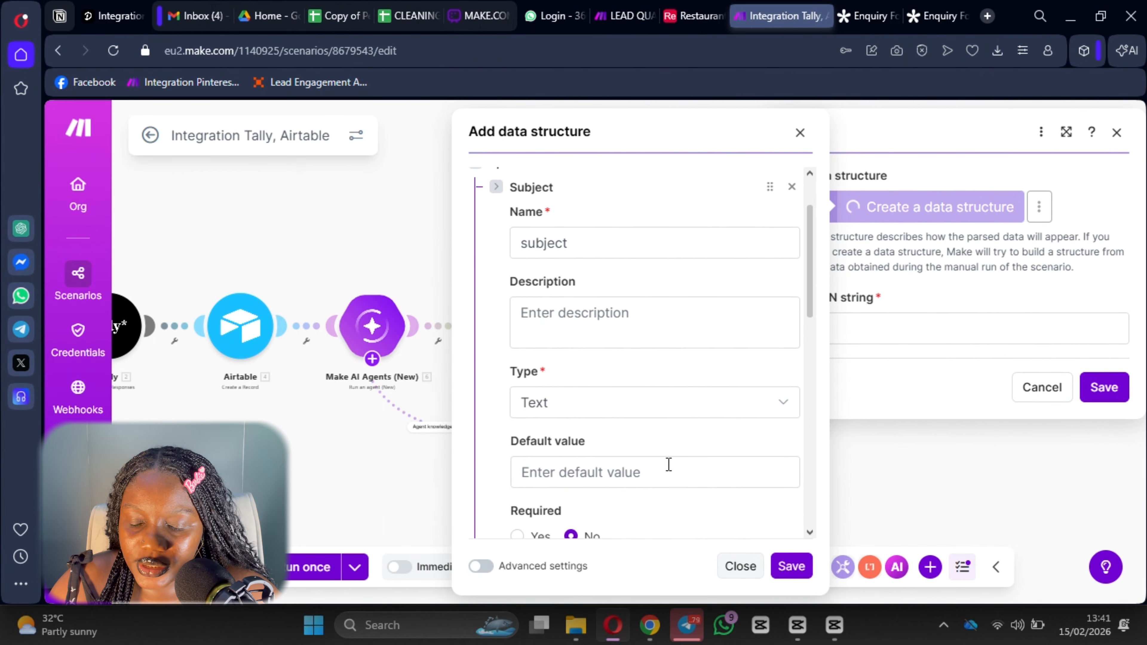
{"action": "left_click", "coordinate": [797, 569]}
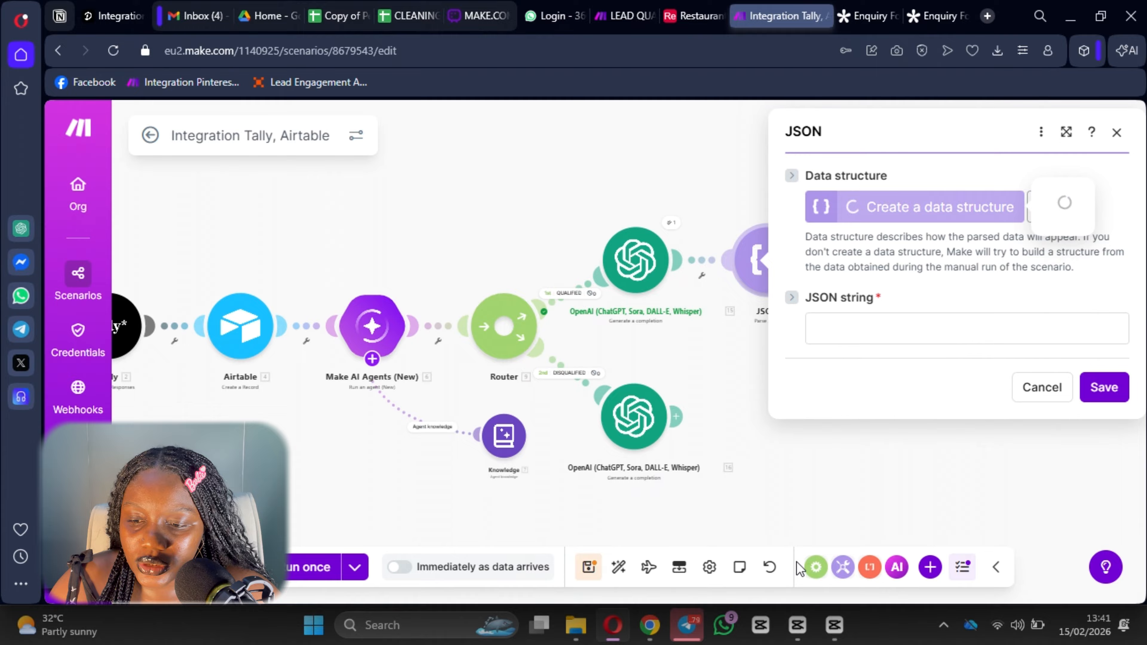
Map the OpenAI '15. Result' into the JSON string, then save the module and scenario.
{"action": "left_click", "coordinate": [845, 316]}
{"action": "left_click", "coordinate": [530, 298]}
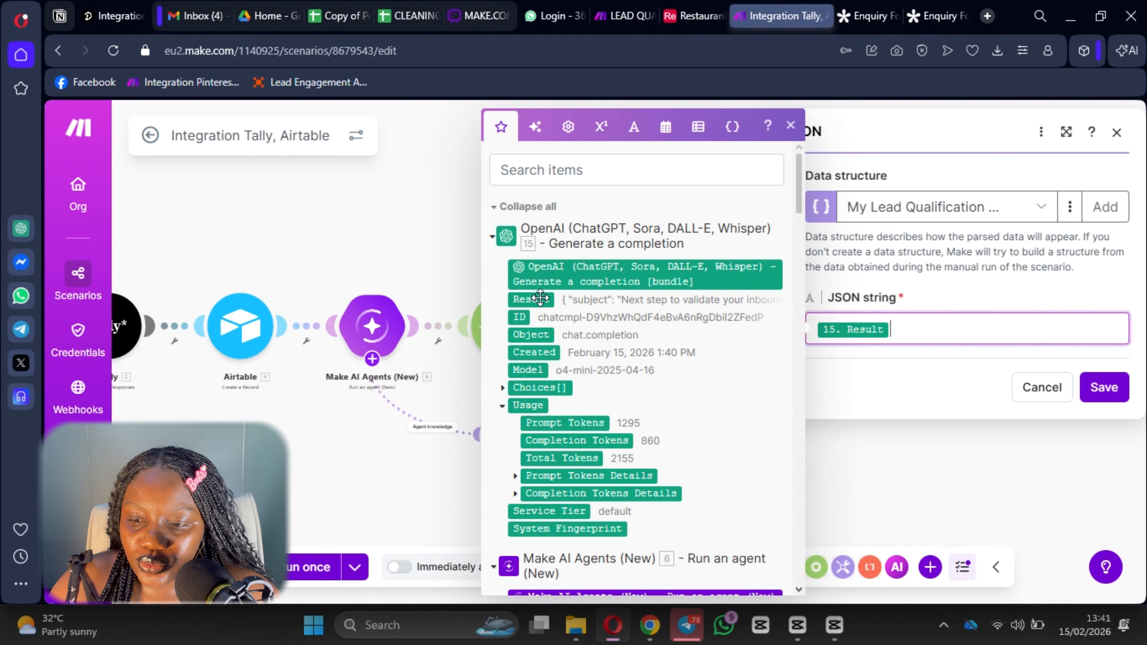
{"action": "left_click", "coordinate": [1102, 399]}
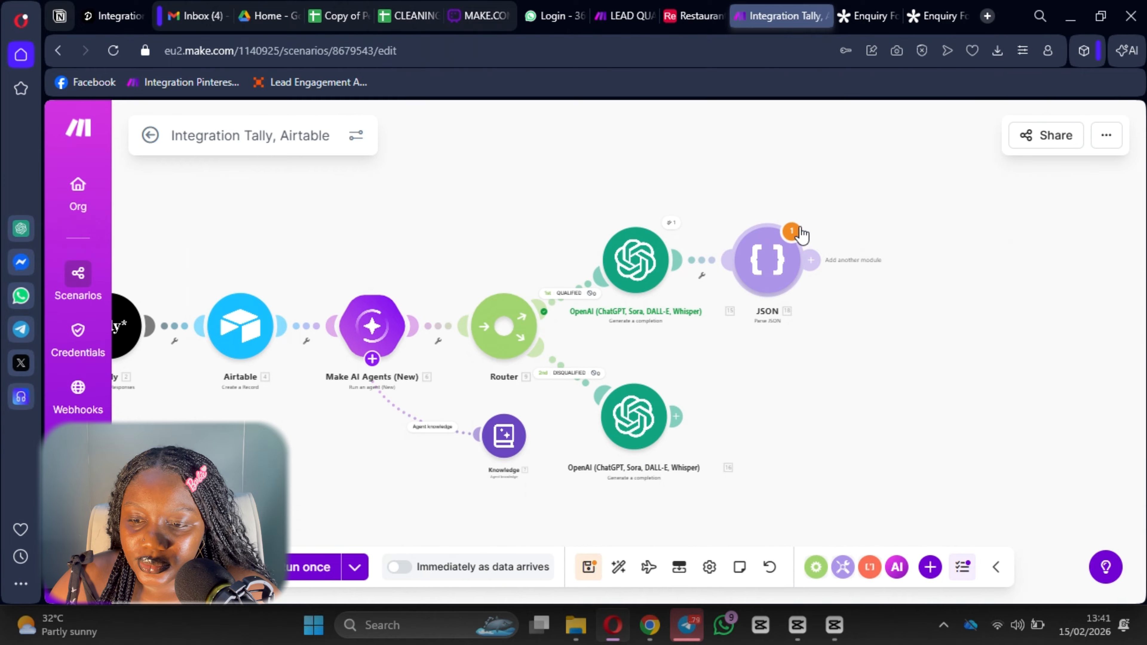
{"action": "left_click", "coordinate": [589, 567]}
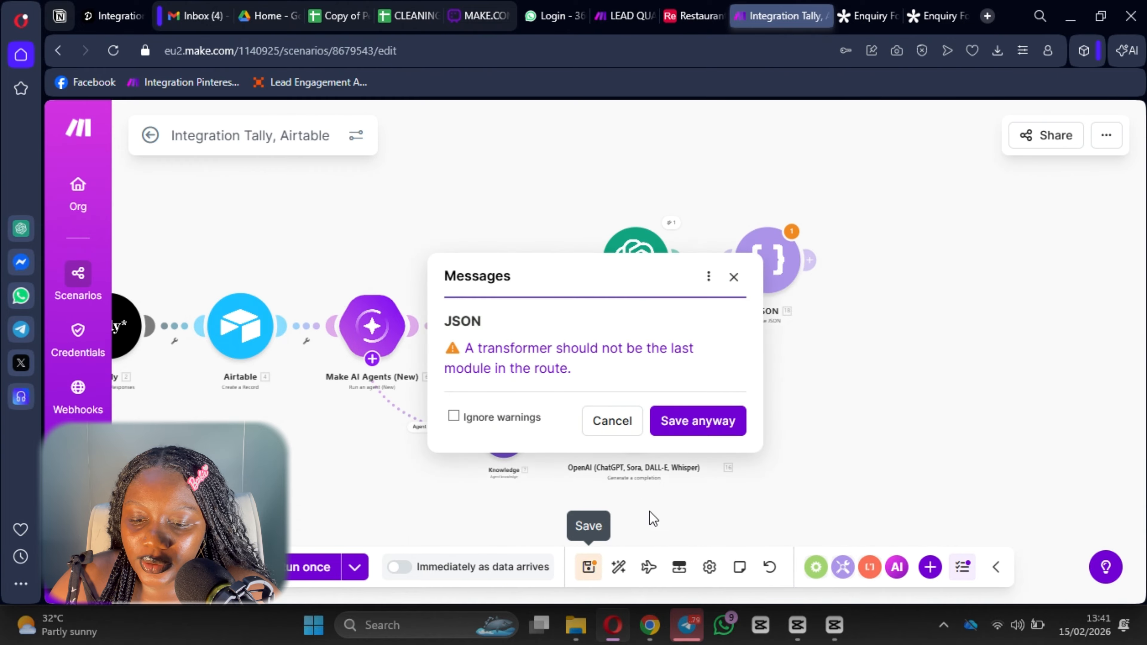
Choose 'Save anyway' despite the warning that Parse JSON is the route's last module.
{"action": "left_click", "coordinate": [698, 422]}
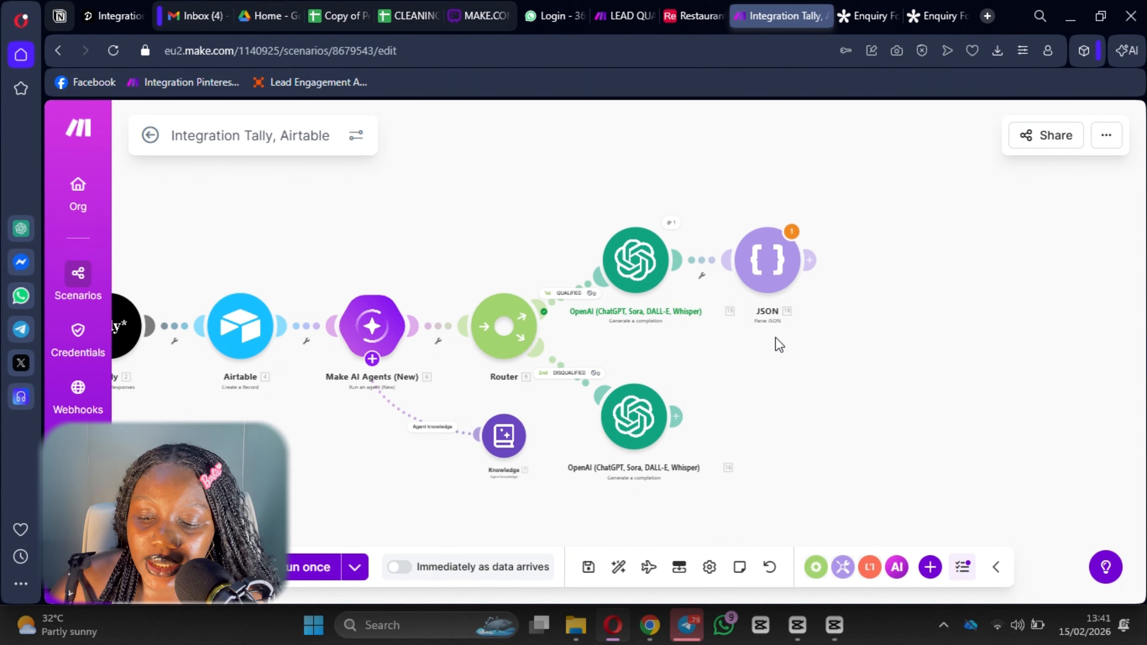
Add an Email 'Create a Draft' module after JSON, using the restricted connection and Drafts folder.
{"action": "left_click", "coordinate": [809, 260]}
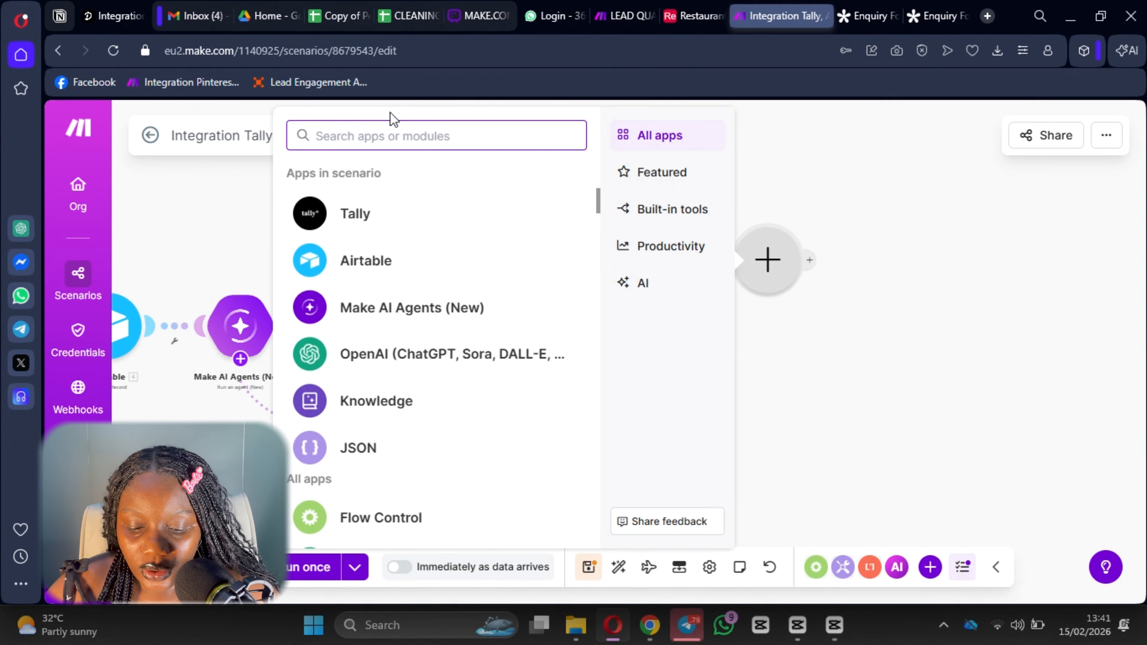
{"action": "type", "text": "email"}
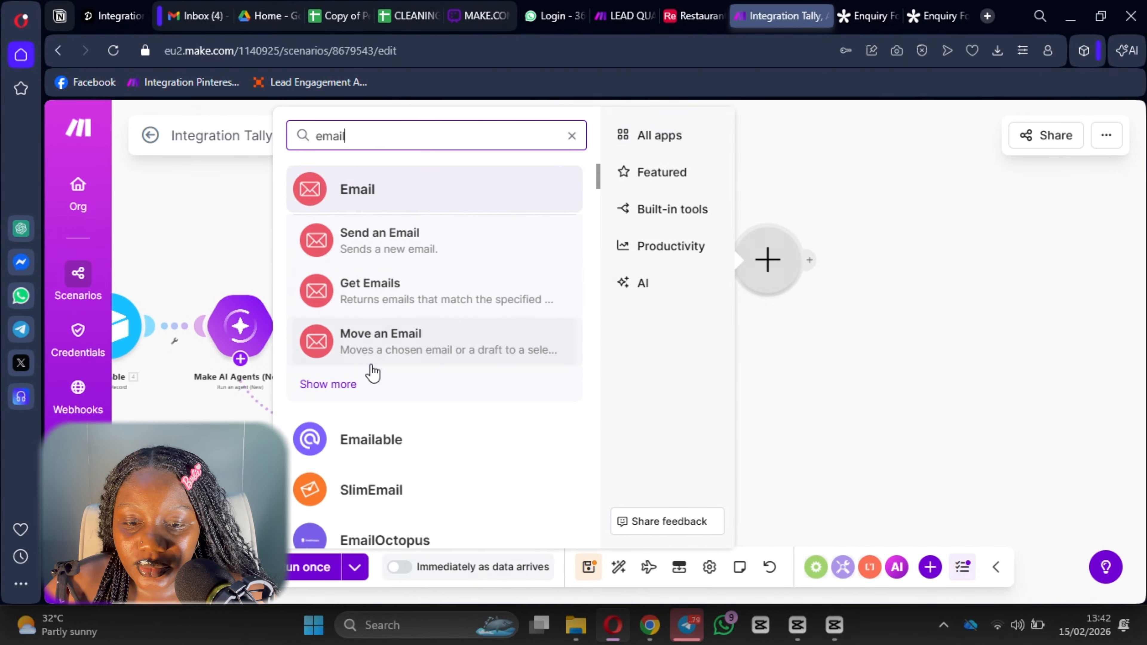
{"action": "left_click", "coordinate": [340, 385]}
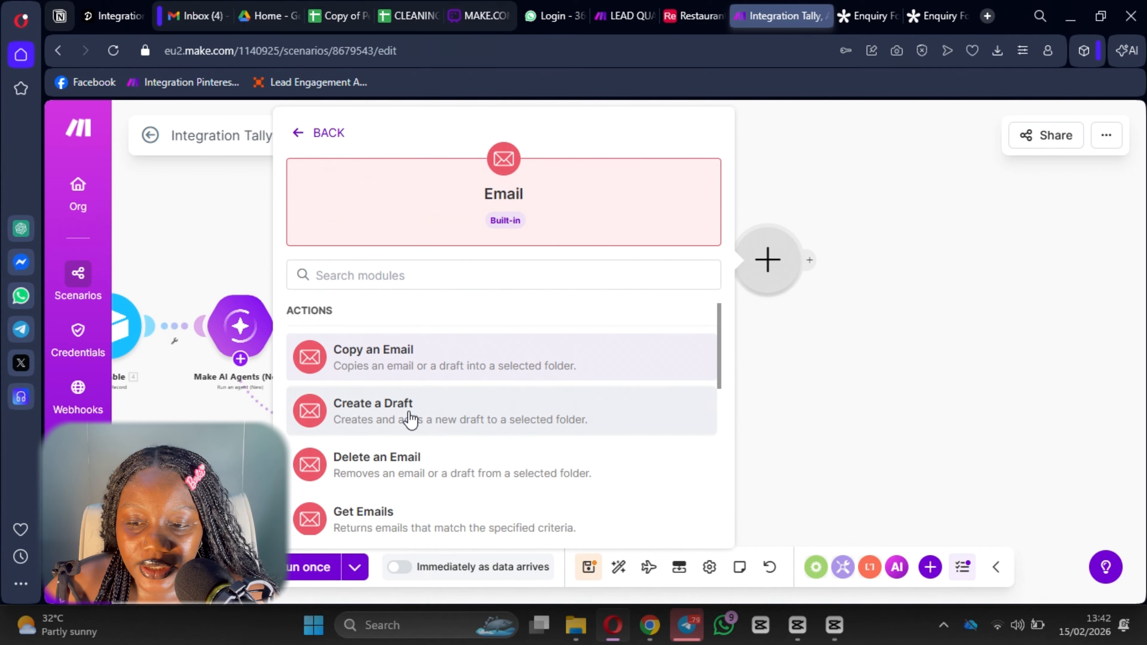
{"action": "left_click", "coordinate": [409, 412]}
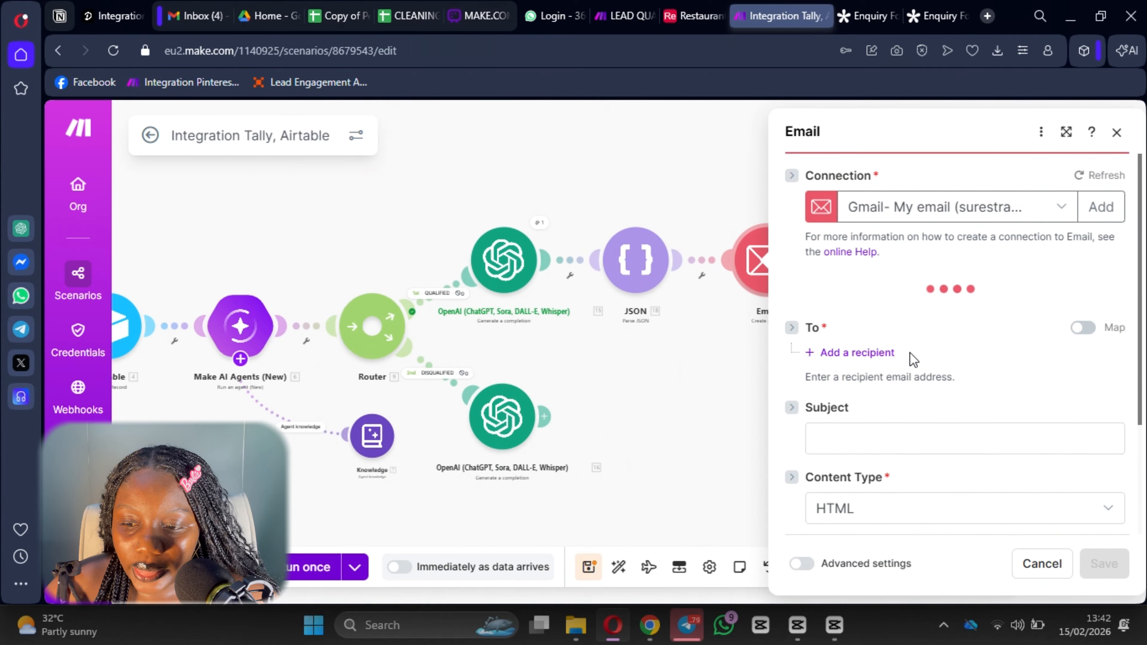
{"action": "scroll", "coordinate": [887, 319], "scroll_direction": "down", "scroll_amount": 3}
{"action": "scroll", "coordinate": [889, 324], "scroll_direction": "up", "scroll_amount": 3}
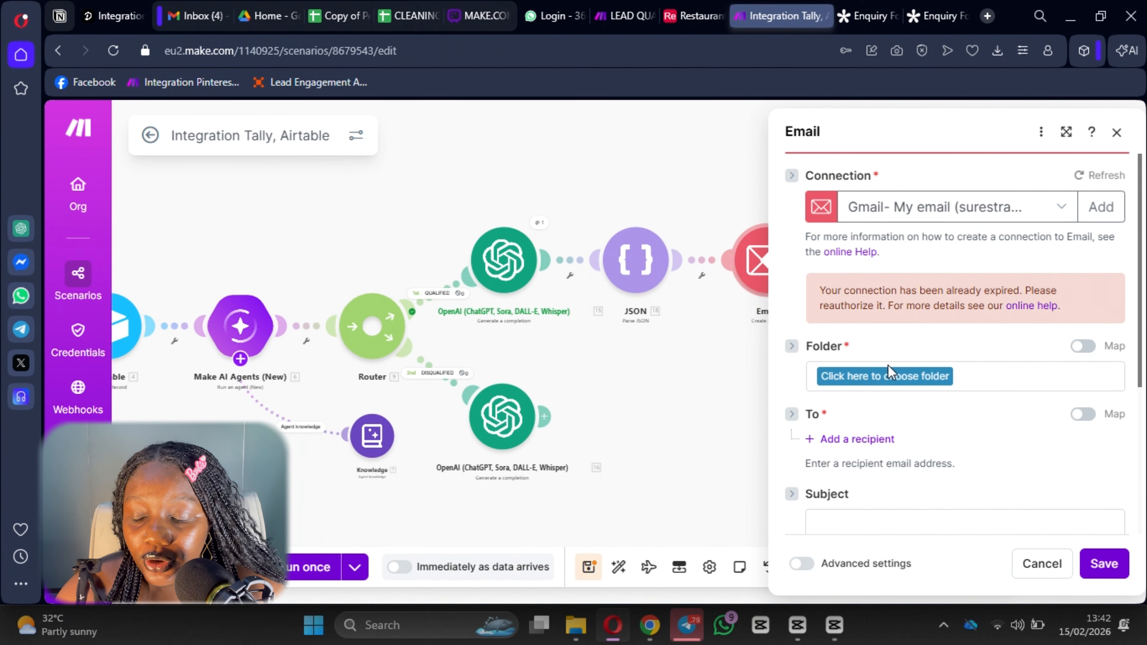
{"action": "left_click", "coordinate": [982, 216]}
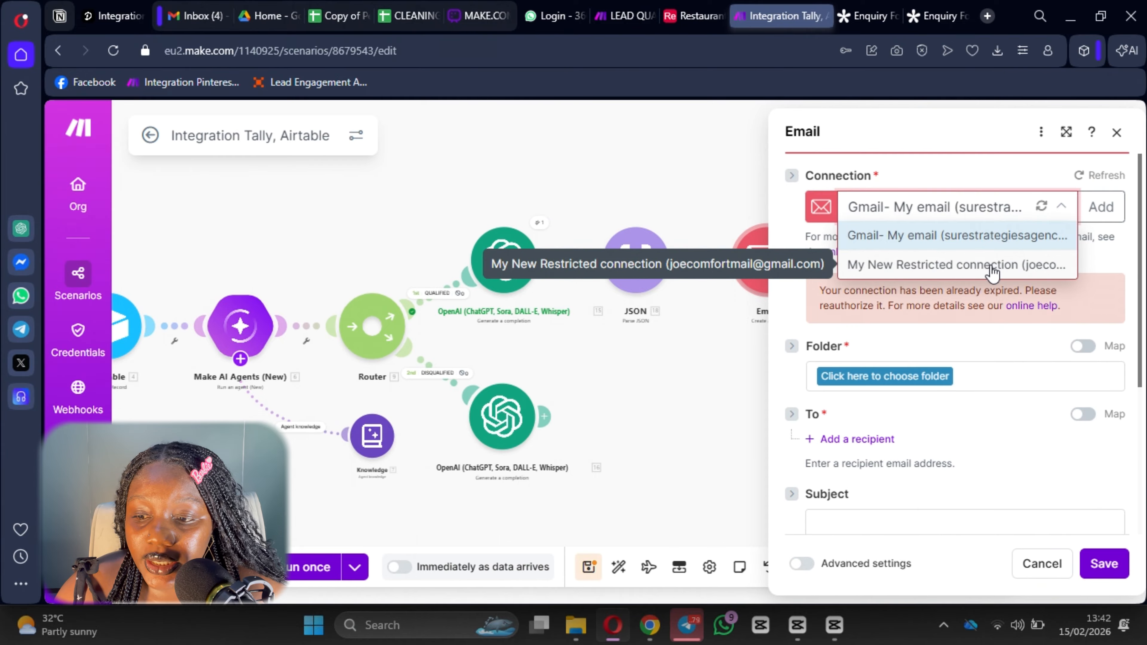
{"action": "left_click", "coordinate": [990, 265]}
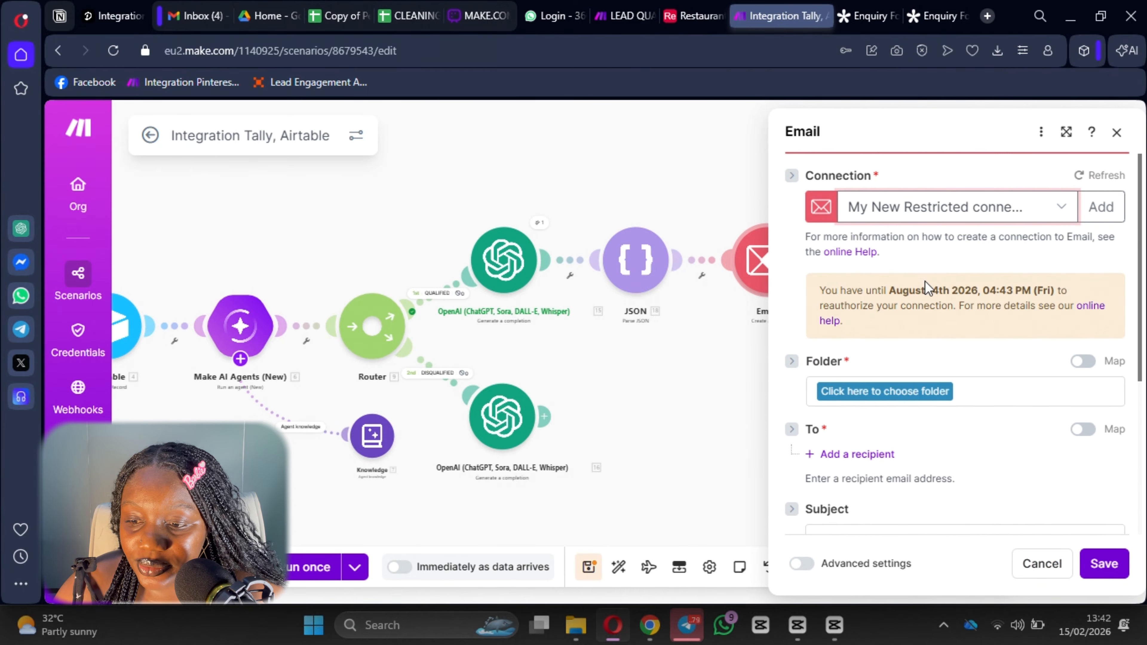
{"action": "scroll", "coordinate": [903, 271], "scroll_direction": "down", "scroll_amount": 3}
{"action": "left_click", "coordinate": [875, 221]}
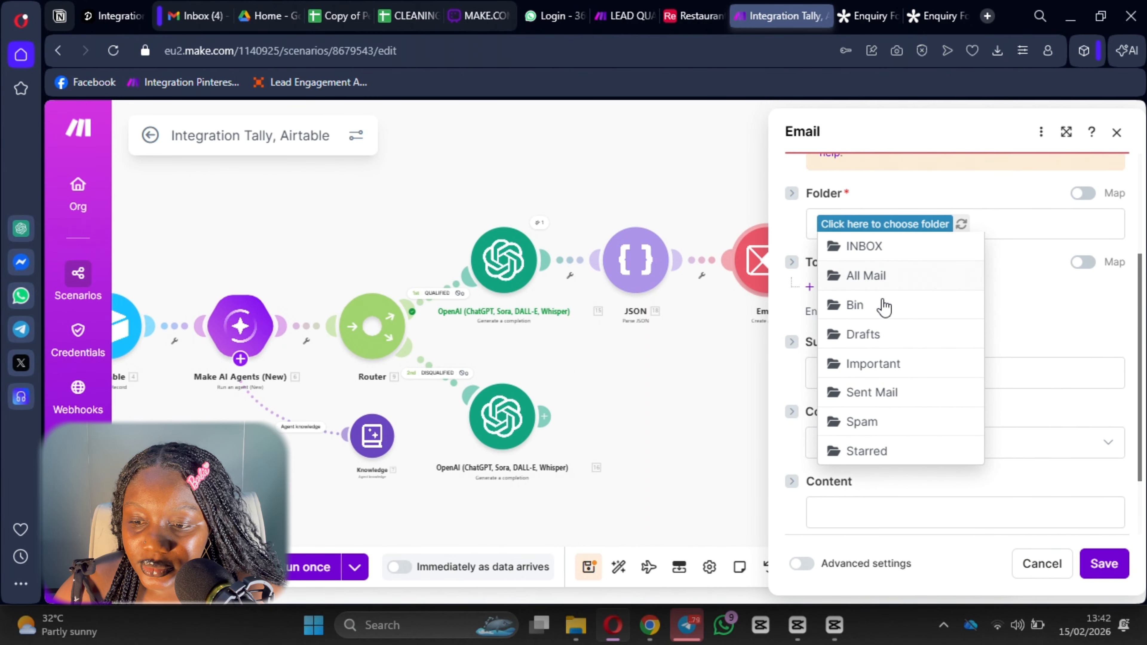
{"action": "left_click", "coordinate": [880, 334]}
Map To to the lead's Airtable Email, and Subject and Content to the parsed JSON Subject and Body.
{"action": "scroll", "coordinate": [871, 235], "scroll_direction": "down", "scroll_amount": 2}
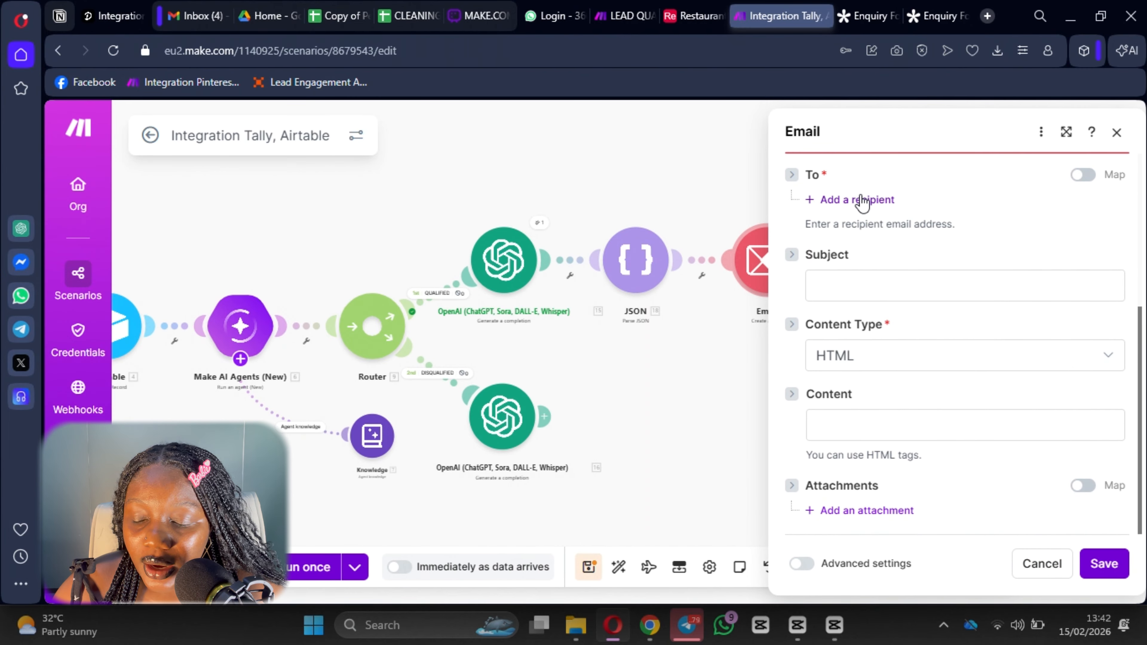
{"action": "left_click", "coordinate": [863, 200]}
{"action": "left_click", "coordinate": [899, 228]}
{"action": "scroll", "coordinate": [683, 265], "scroll_direction": "down", "scroll_amount": 12}
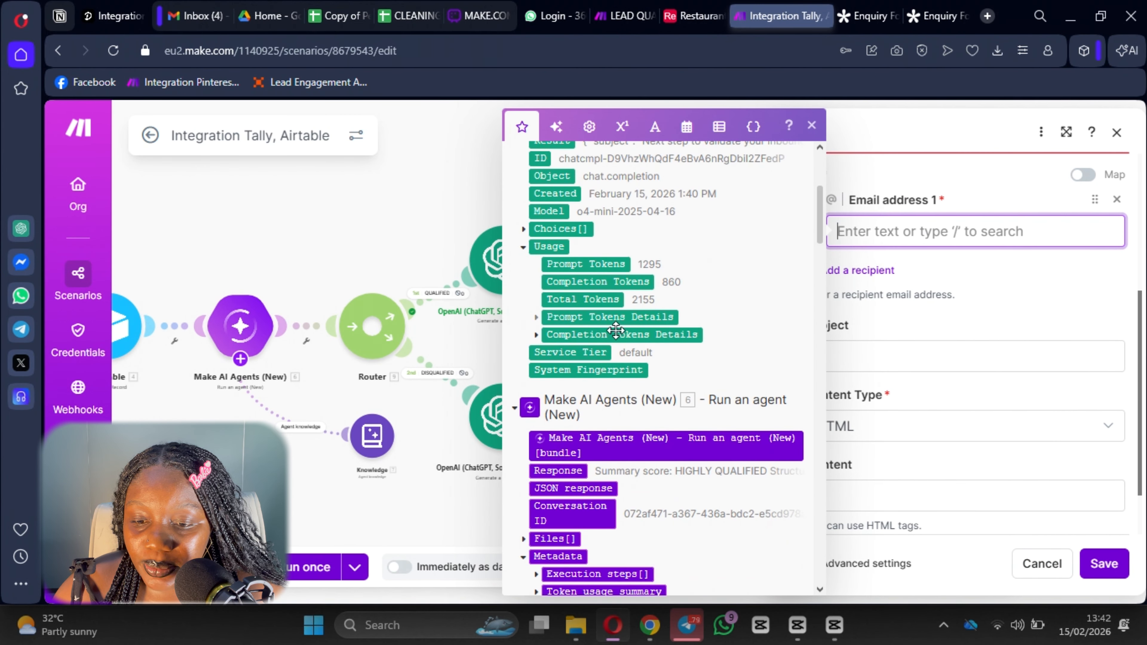
{"action": "scroll", "coordinate": [596, 377], "scroll_direction": "down", "scroll_amount": 4}
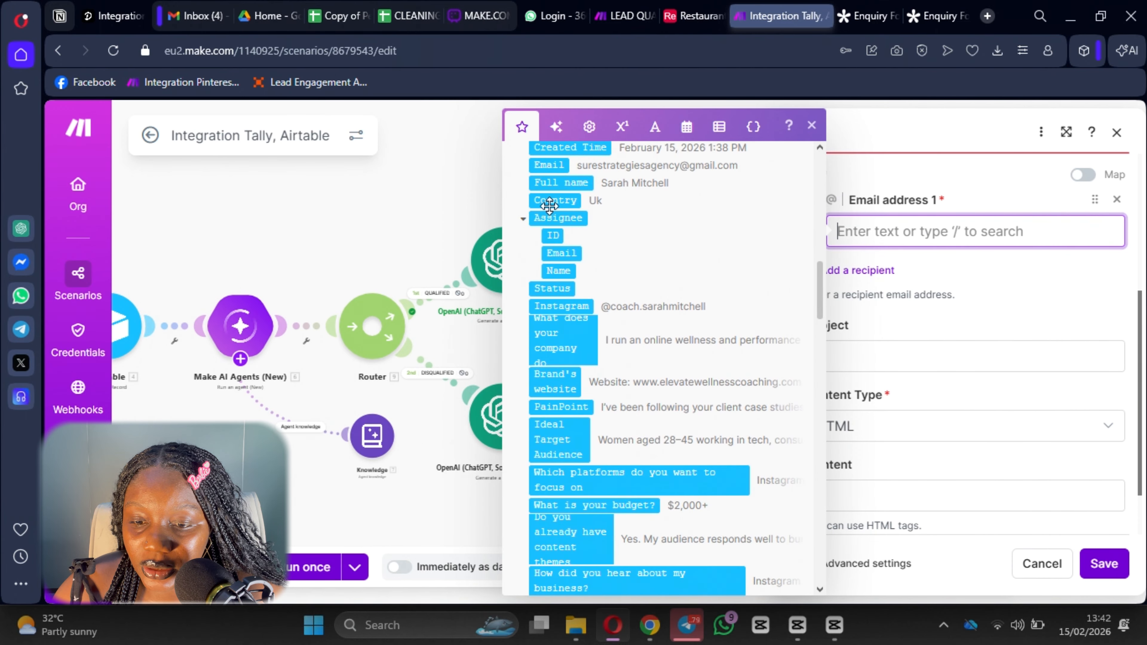
{"action": "left_click", "coordinate": [548, 165]}
{"action": "left_click_drag", "start_coordinate": [1054, 293], "coordinate": [825, 277]}
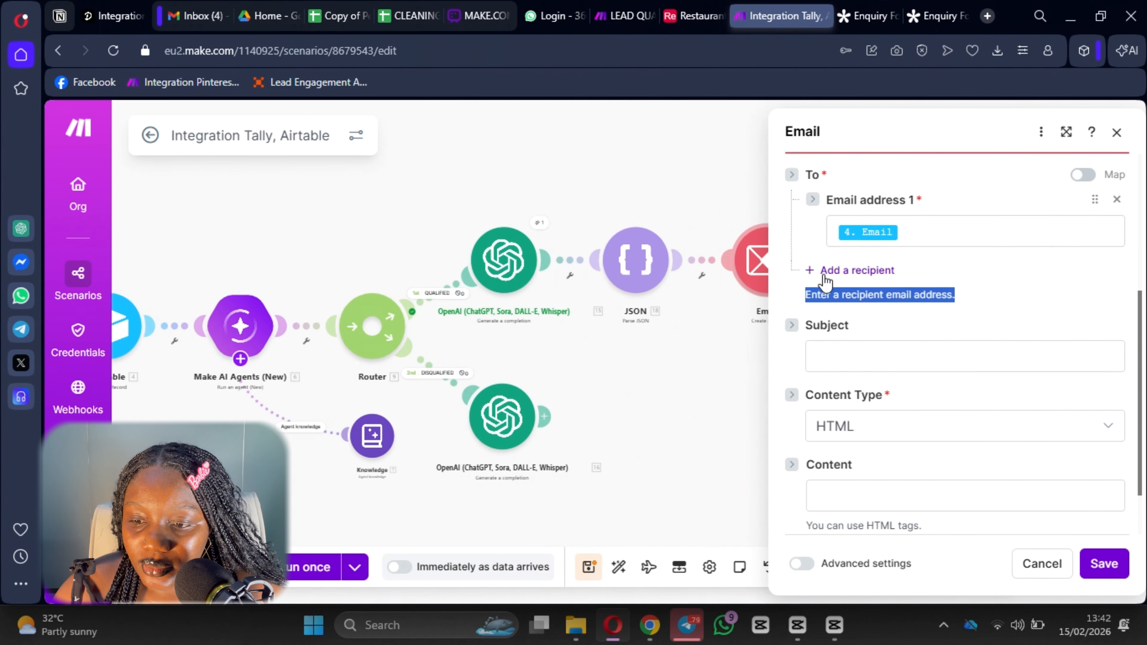
{"action": "scroll", "coordinate": [837, 274], "scroll_direction": "down", "scroll_amount": 2}
{"action": "left_click", "coordinate": [837, 279]}
{"action": "left_click", "coordinate": [537, 274]}
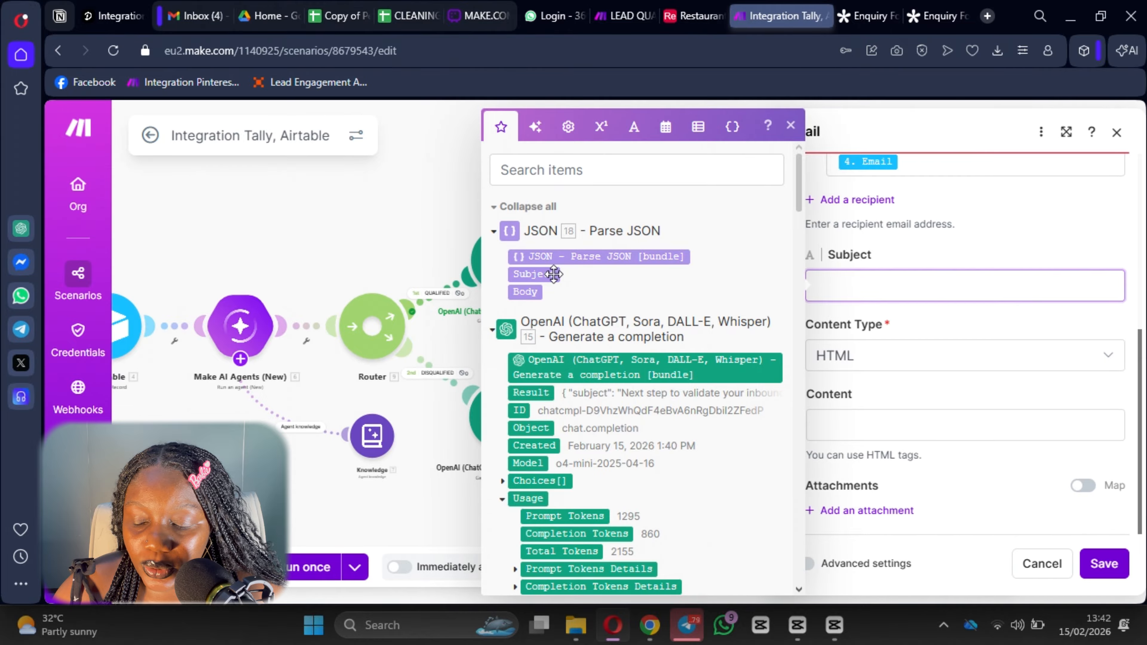
{"action": "left_click", "coordinate": [854, 414]}
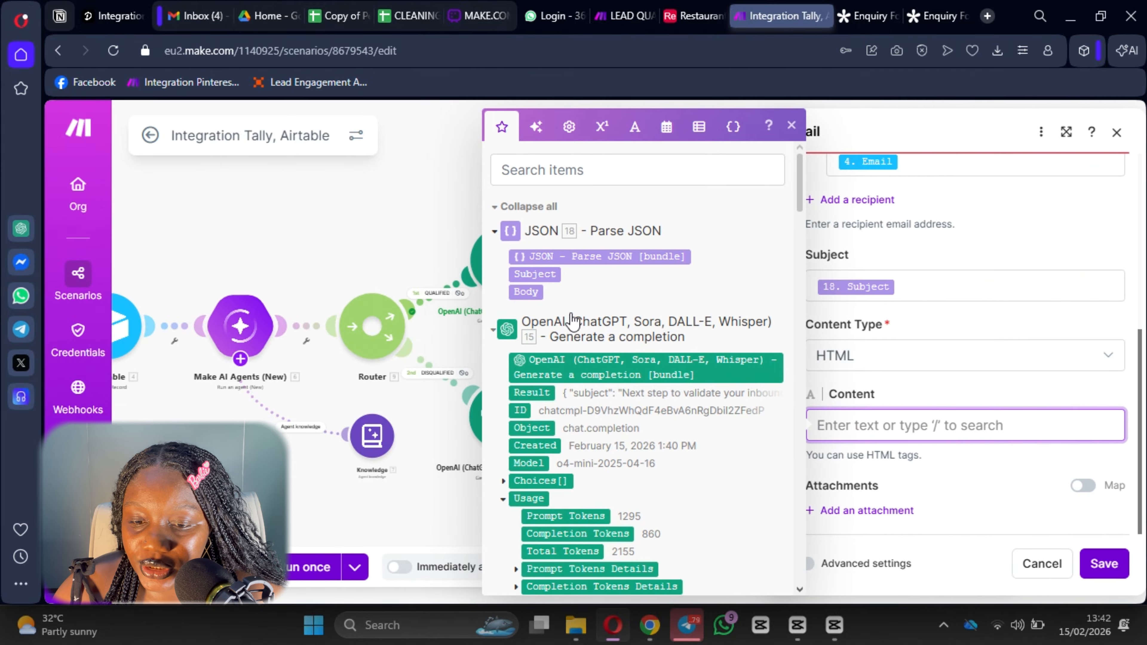
{"action": "left_click", "coordinate": [526, 291]}
{"action": "left_click", "coordinate": [1104, 565]}
{"action": "left_click", "coordinate": [1103, 565]}
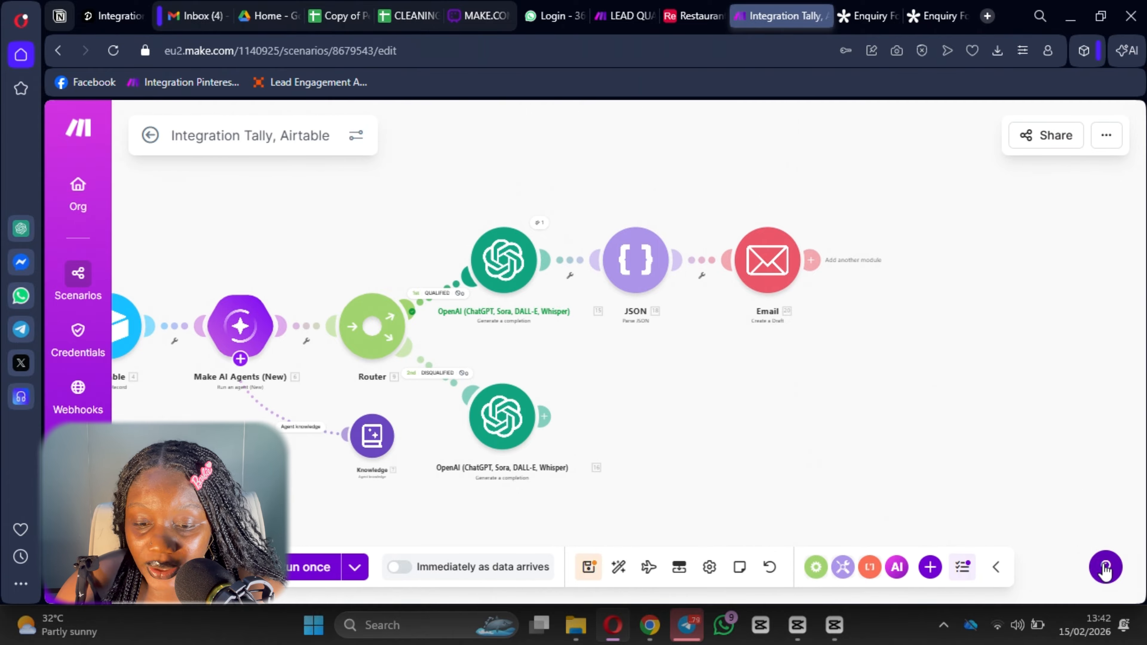
Change the qualified-lead OpenAI prompt to request 'Json HTML FORMAT', fixing the FROMAT typo.
{"action": "left_click", "coordinate": [485, 270]}
{"action": "scroll", "coordinate": [722, 353], "scroll_direction": "down", "scroll_amount": 3}
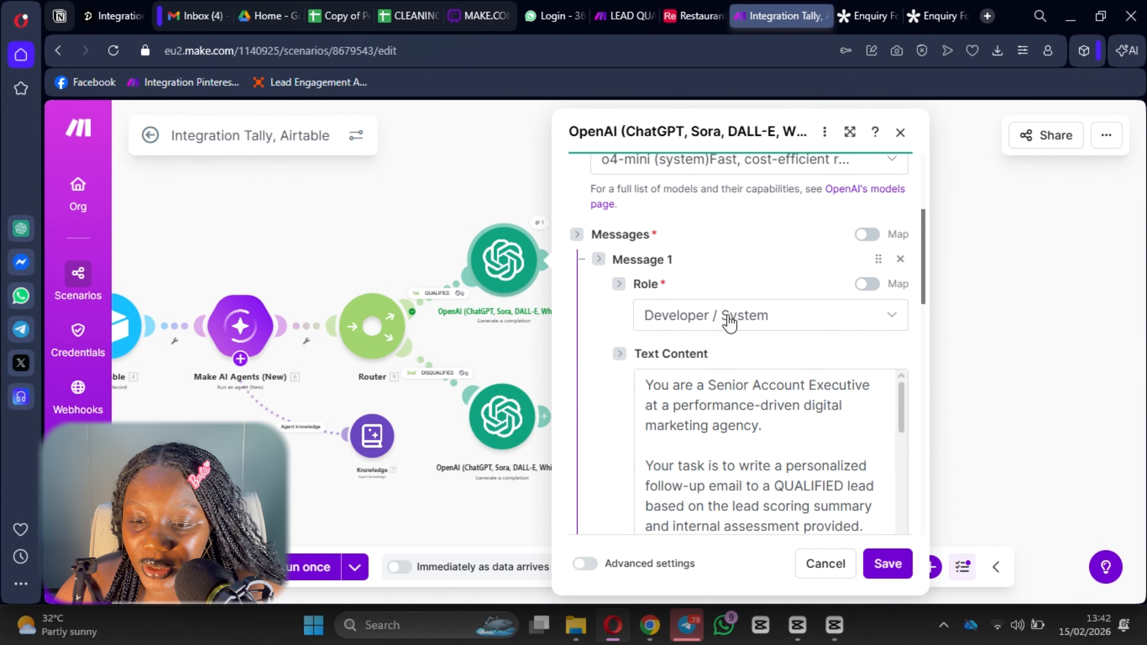
{"action": "scroll", "coordinate": [770, 374], "scroll_direction": "down", "scroll_amount": 20}
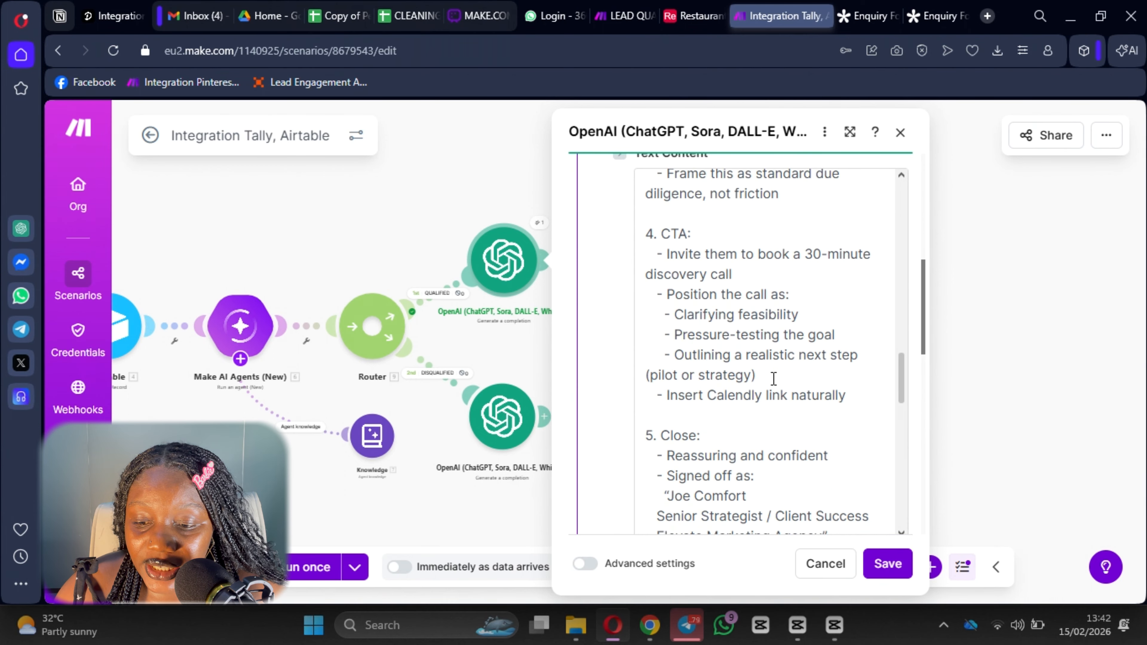
{"action": "scroll", "coordinate": [773, 379], "scroll_direction": "down", "scroll_amount": 13}
{"action": "scroll", "coordinate": [743, 486], "scroll_direction": "up", "scroll_amount": 6}
{"action": "scroll", "coordinate": [724, 350], "scroll_direction": "down", "scroll_amount": 5}
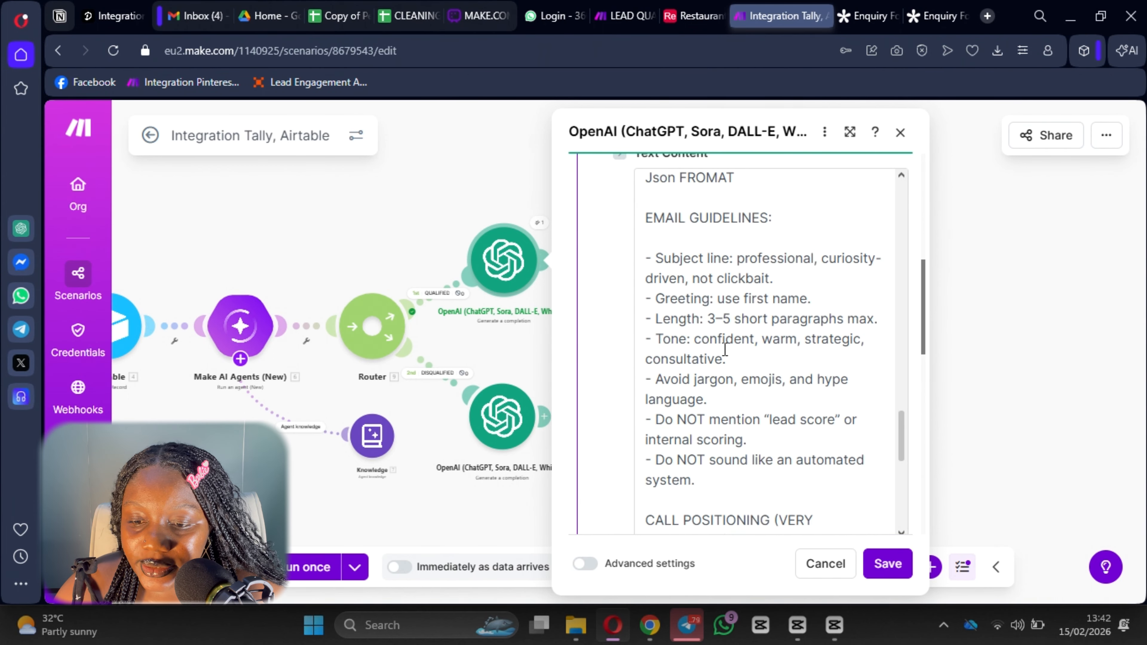
{"action": "scroll", "coordinate": [750, 384], "scroll_direction": "down", "scroll_amount": 4}
{"action": "scroll", "coordinate": [704, 304], "scroll_direction": "up", "scroll_amount": 8}
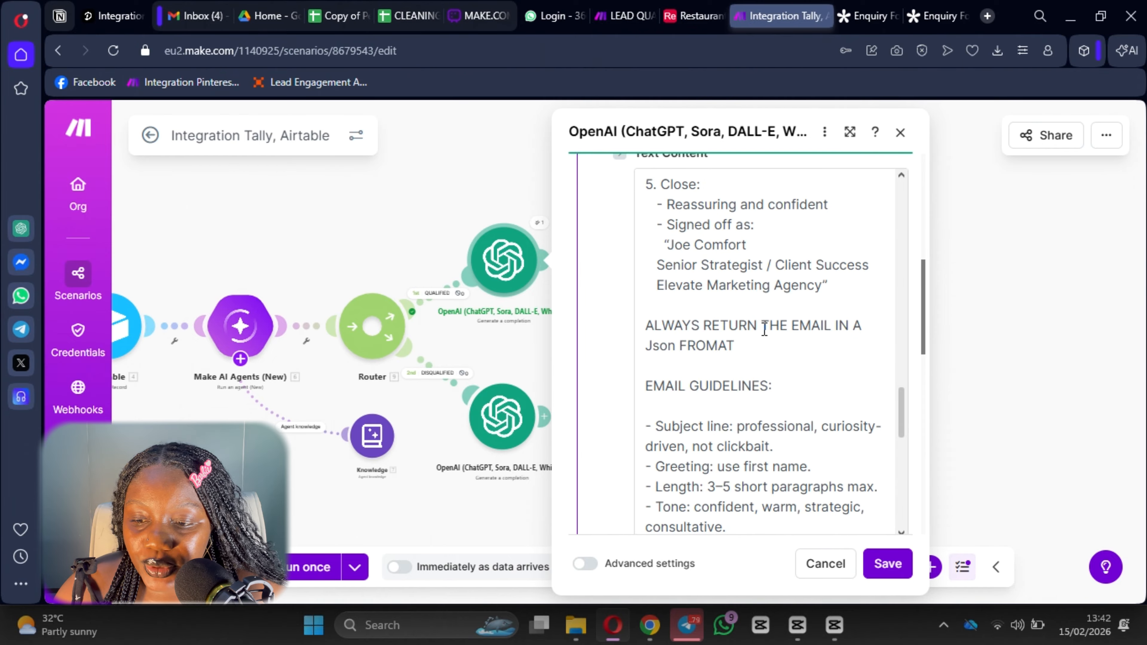
{"action": "left_click", "coordinate": [683, 347]}
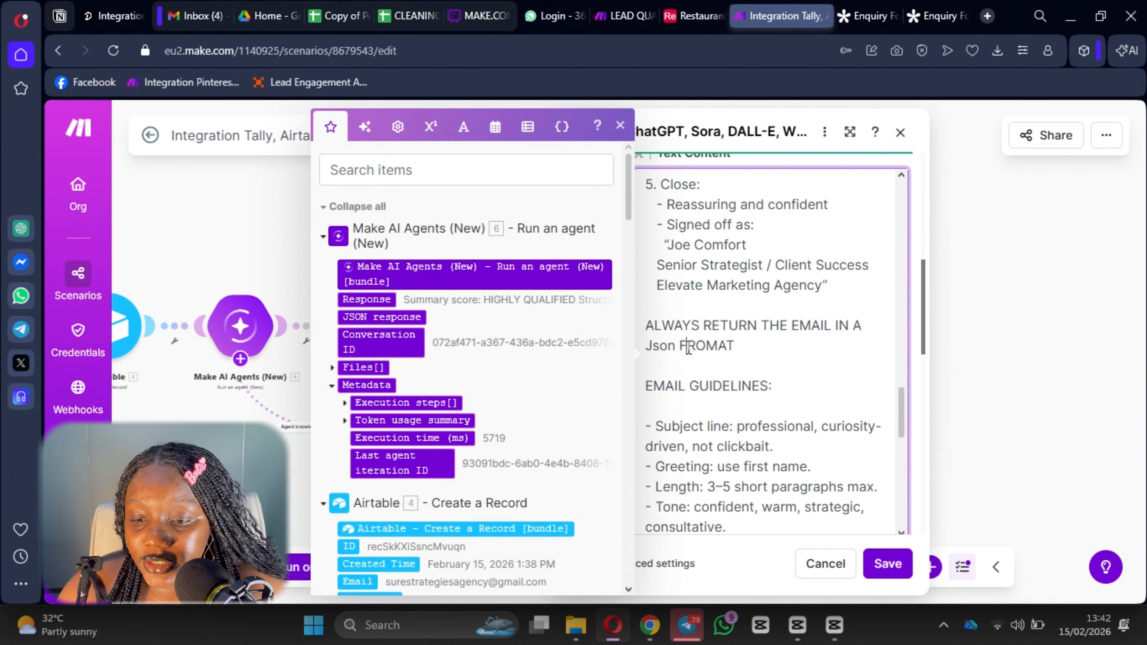
{"action": "type", "text": "HTML"}
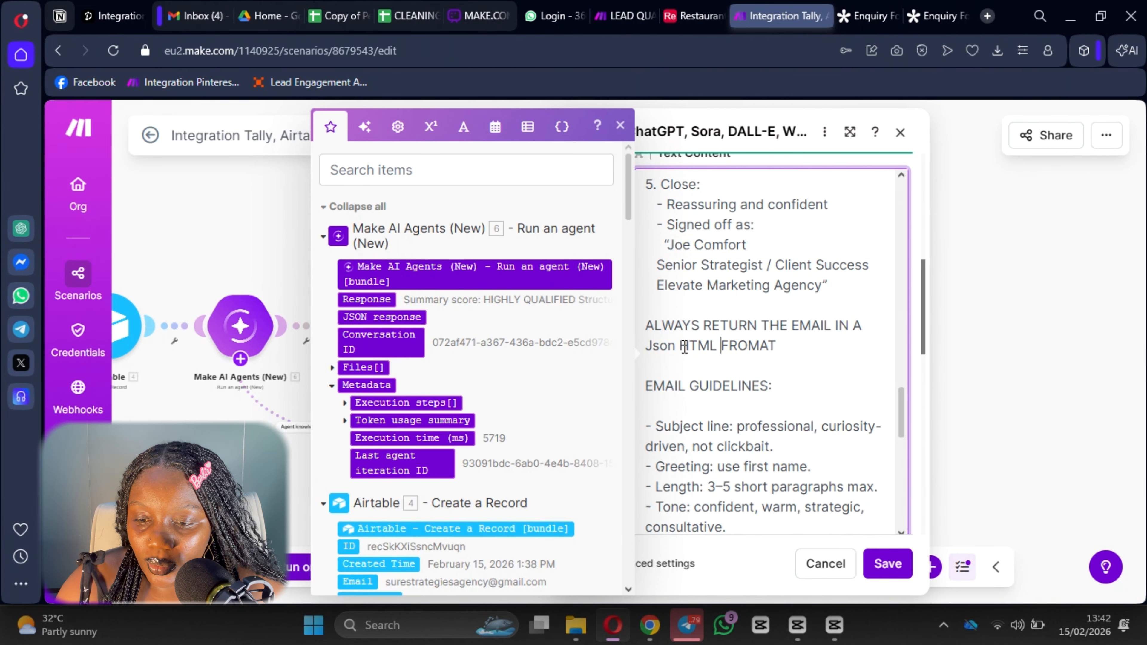
{"action": "key", "text": "Delete"}
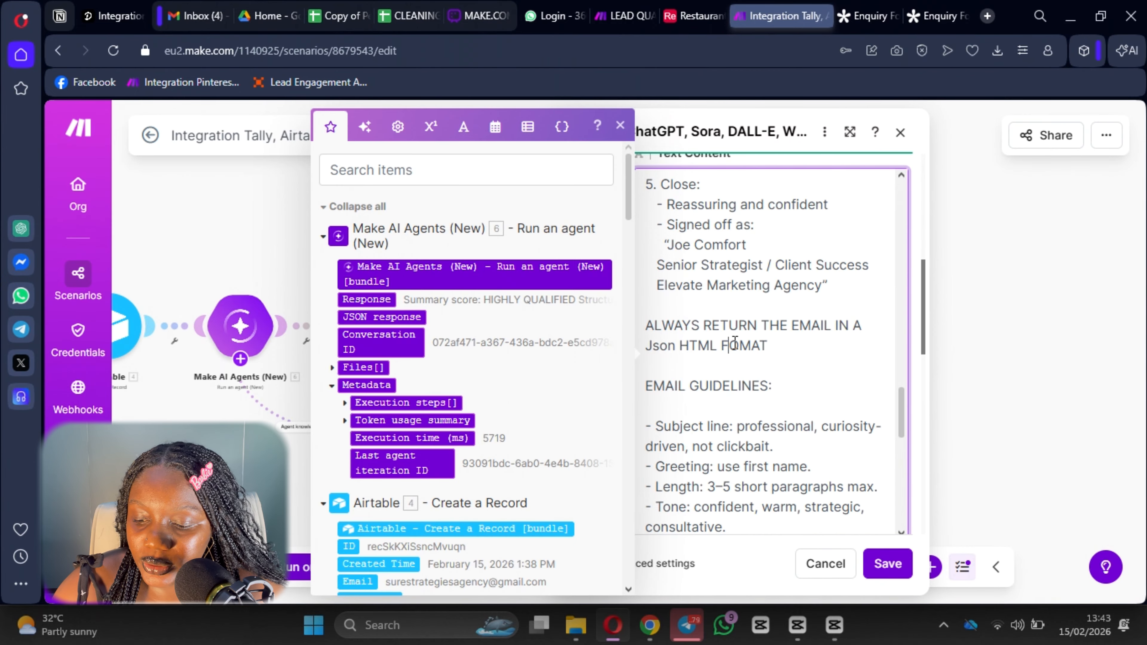
{"action": "type", "text": "R"}
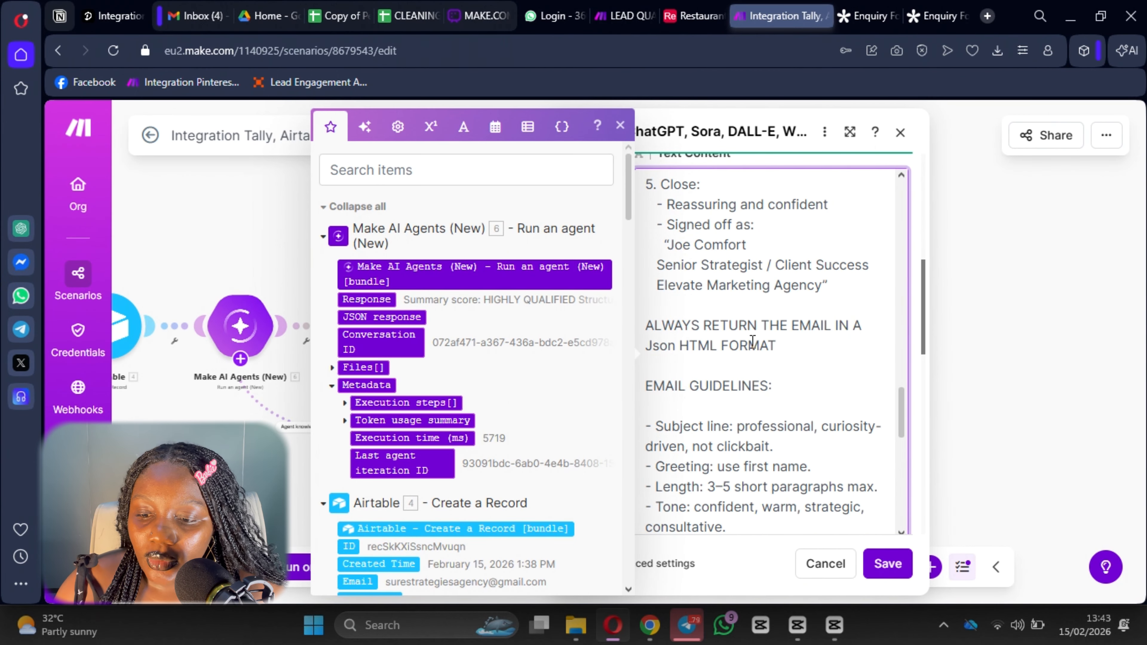
{"action": "left_click", "coordinate": [888, 560]}
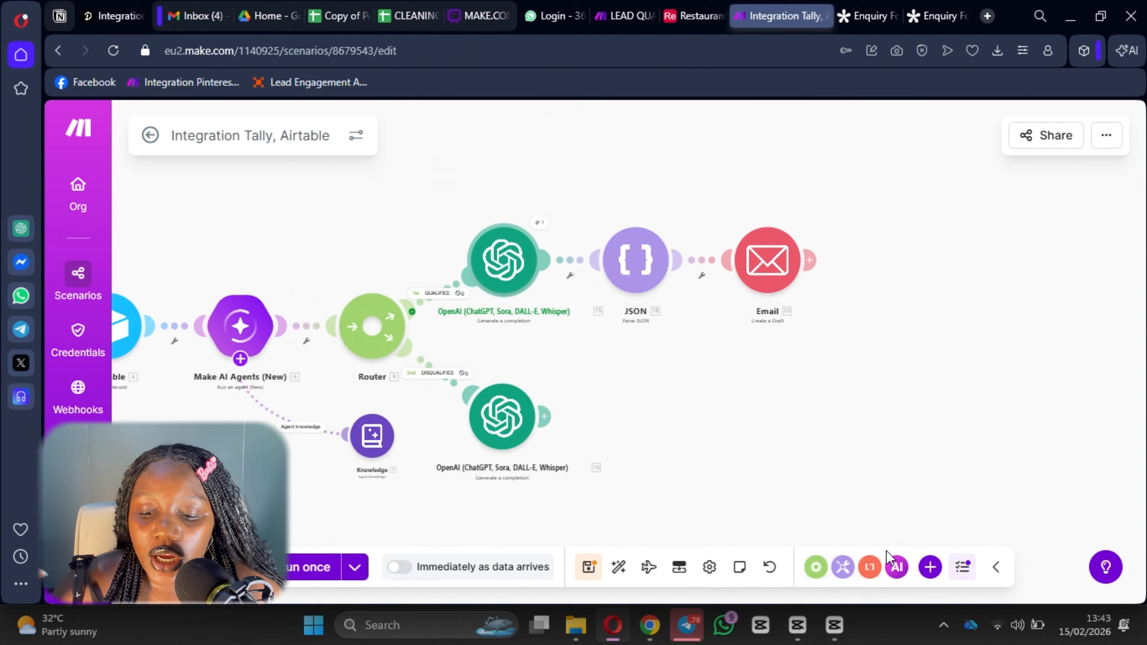
Save the scenario and bring up the app picker for a step after the Email draft.
{"action": "left_click", "coordinate": [588, 567]}
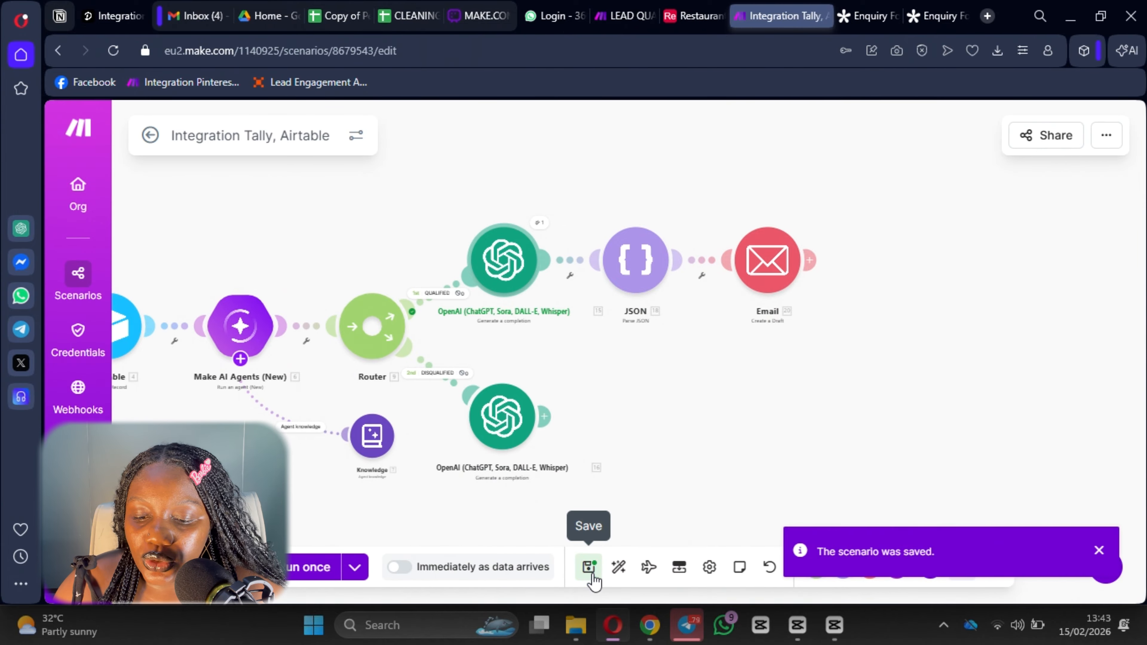
{"action": "left_click_drag", "start_coordinate": [865, 276], "coordinate": [816, 275]}
{"action": "left_click", "coordinate": [817, 271]}
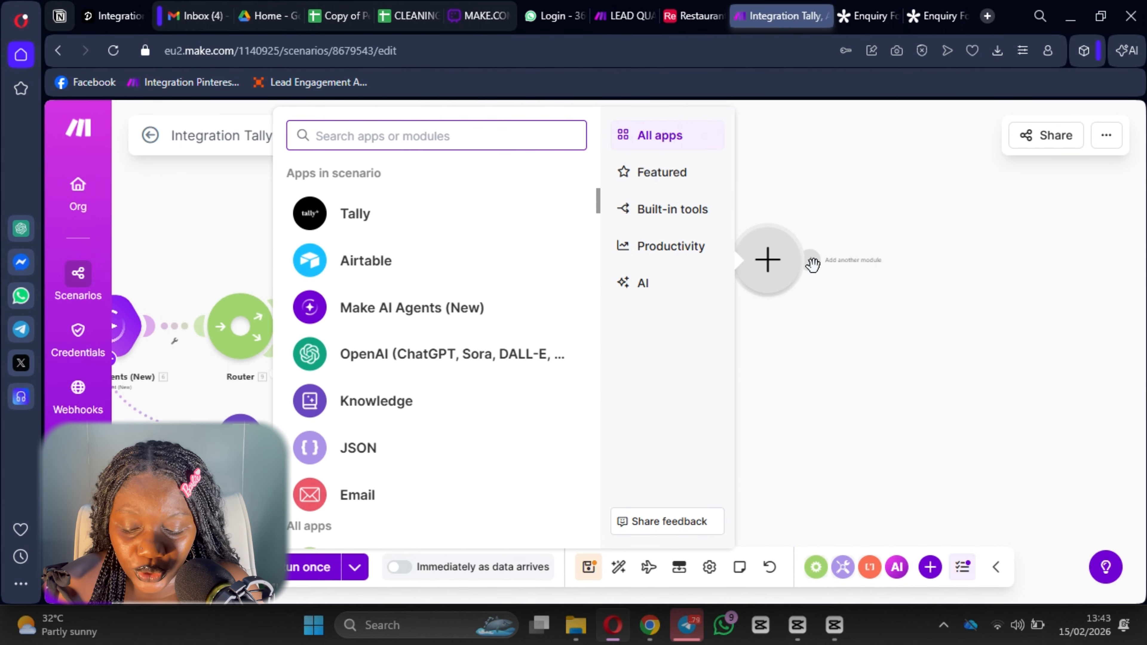
Add a Slack send-message step with the existing bot connection, posting to public channel all-joes-money.
{"action": "type", "text": "slack"}
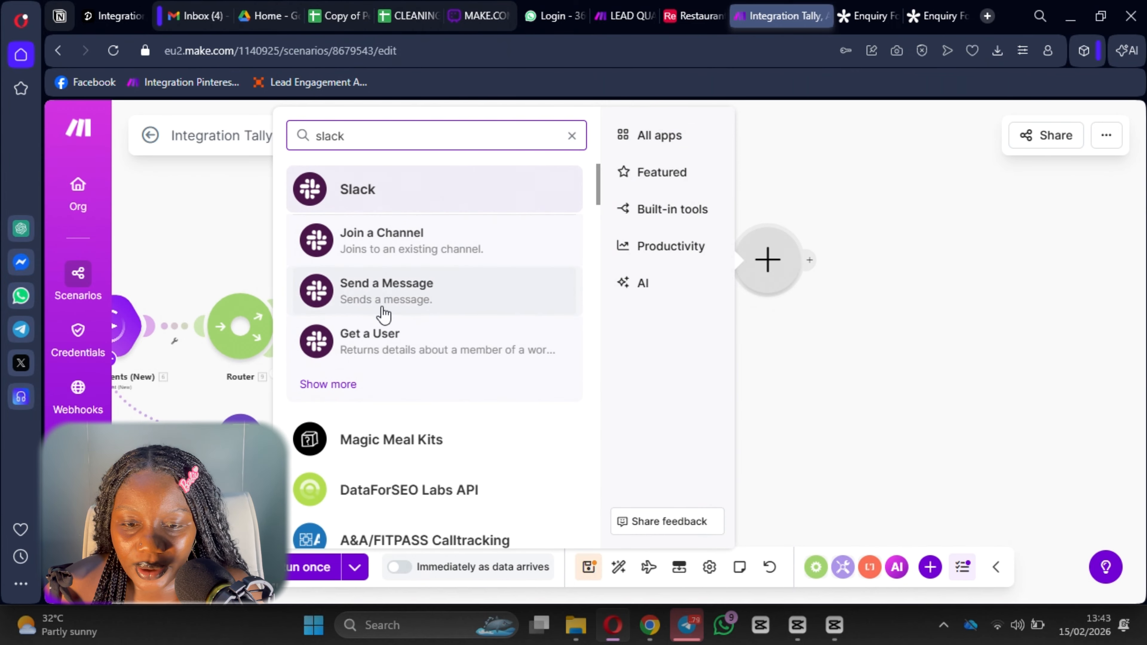
{"action": "left_click", "coordinate": [382, 298]}
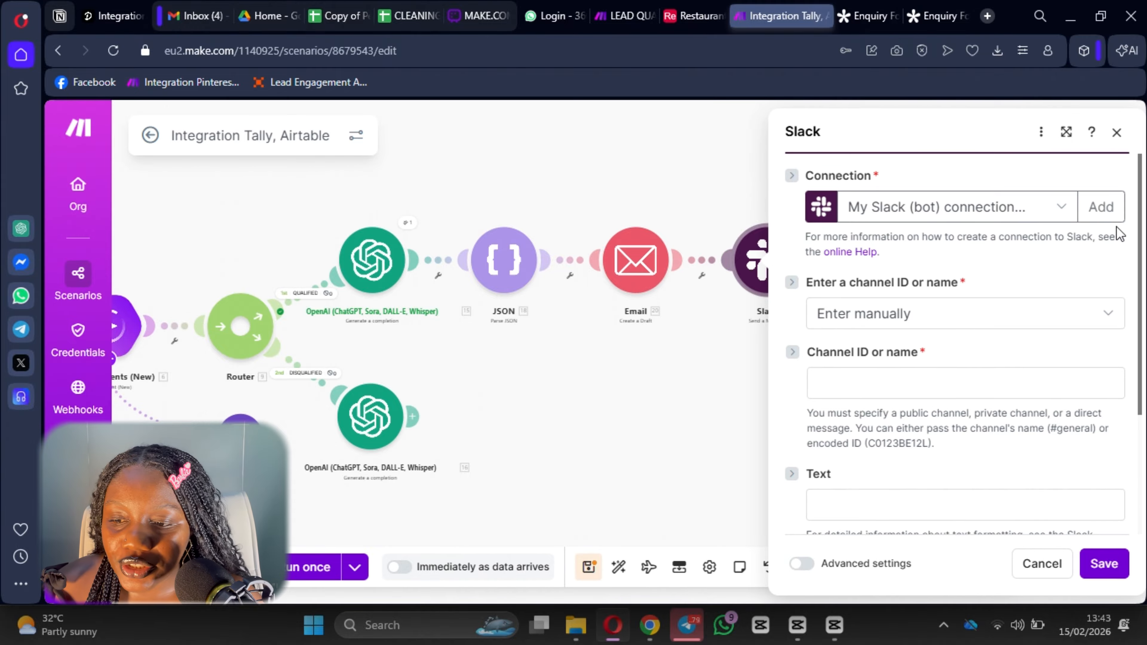
{"action": "left_click", "coordinate": [1102, 209]}
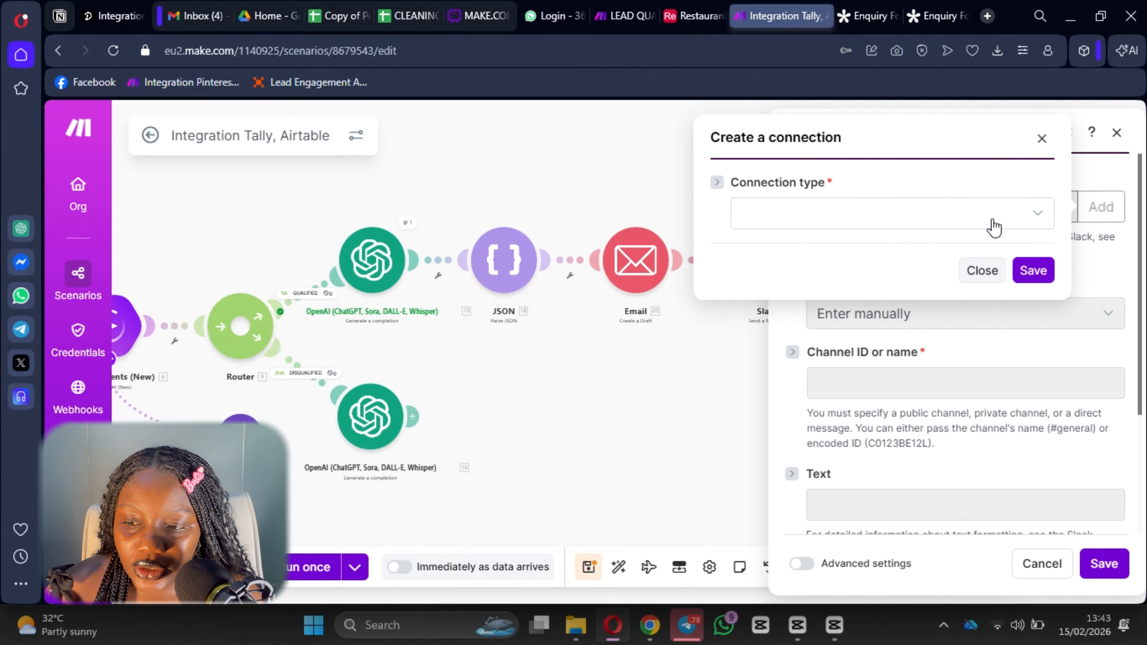
{"action": "left_click", "coordinate": [994, 224]}
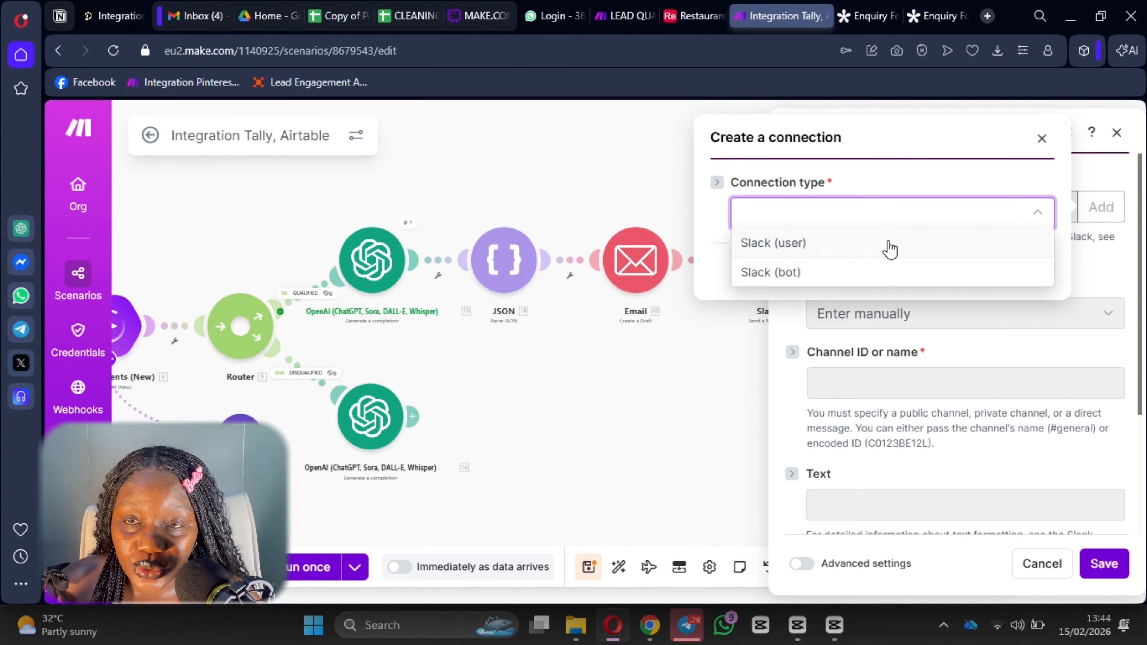
{"action": "left_click", "coordinate": [1041, 140]}
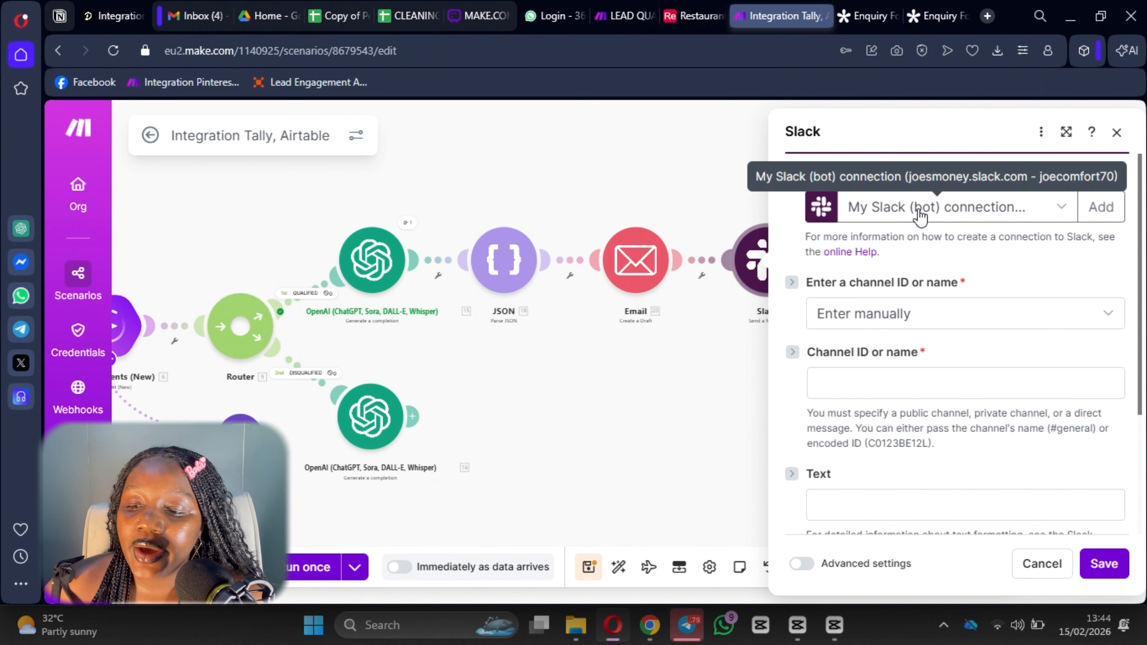
{"action": "left_click", "coordinate": [975, 317]}
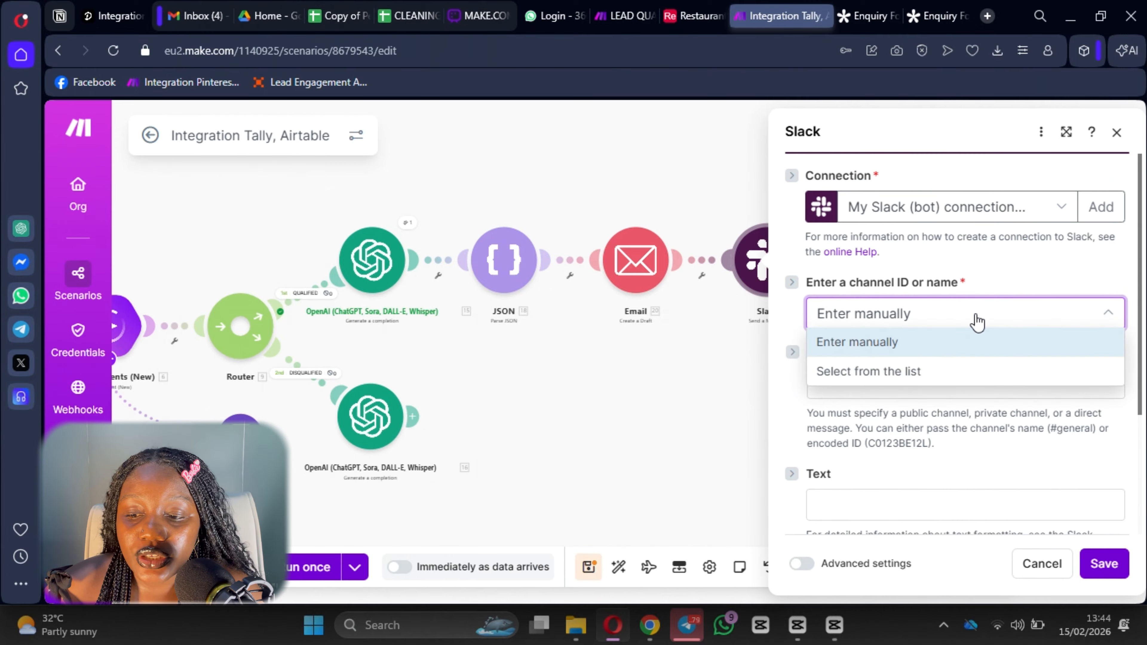
{"action": "left_click", "coordinate": [916, 371]}
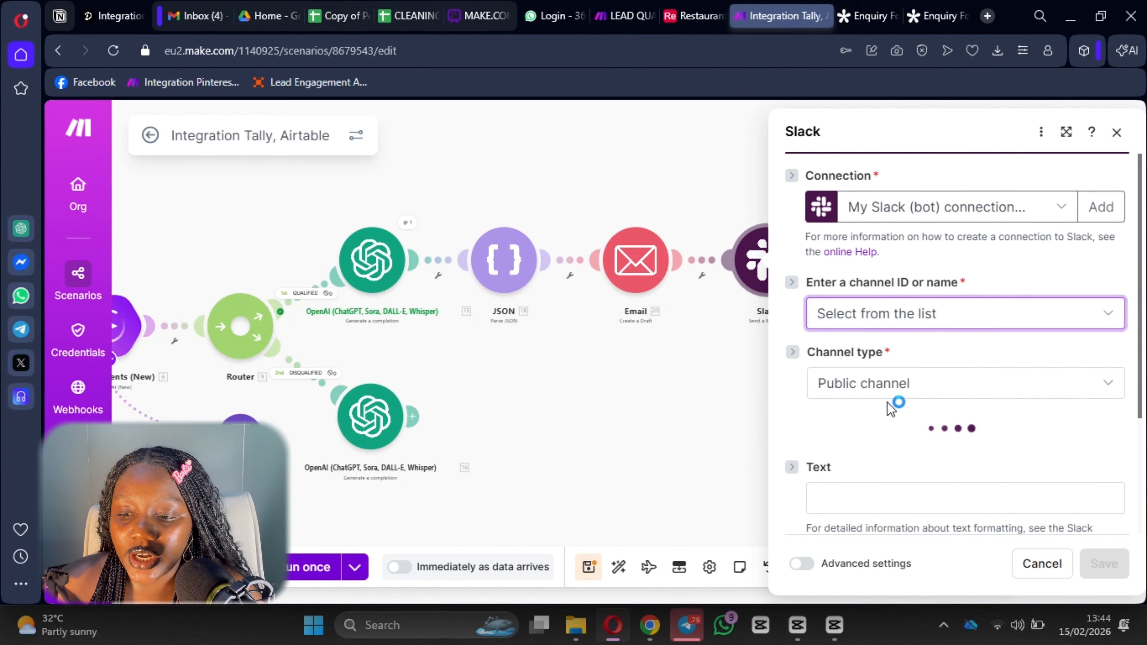
{"action": "scroll", "coordinate": [892, 409], "scroll_direction": "down", "scroll_amount": 2}
{"action": "left_click", "coordinate": [873, 383]}
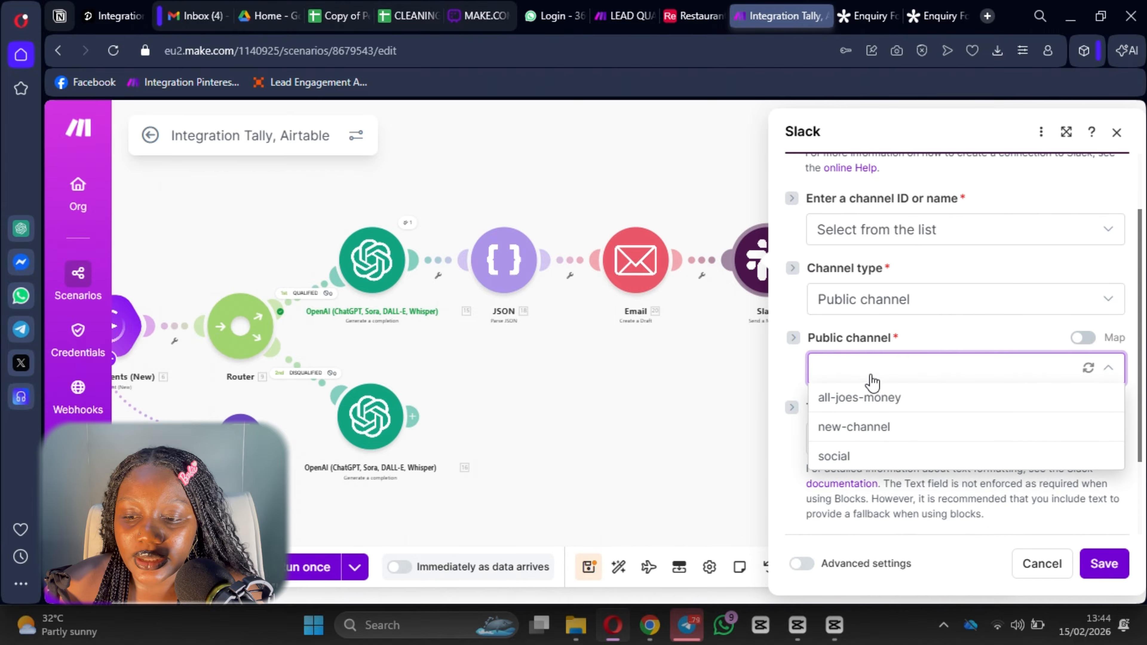
{"action": "left_click", "coordinate": [873, 398]}
Write the message 'There's a new draft email for a qualified lead name is' plus the mapped Full name.
{"action": "scroll", "coordinate": [858, 352], "scroll_direction": "down", "scroll_amount": 2}
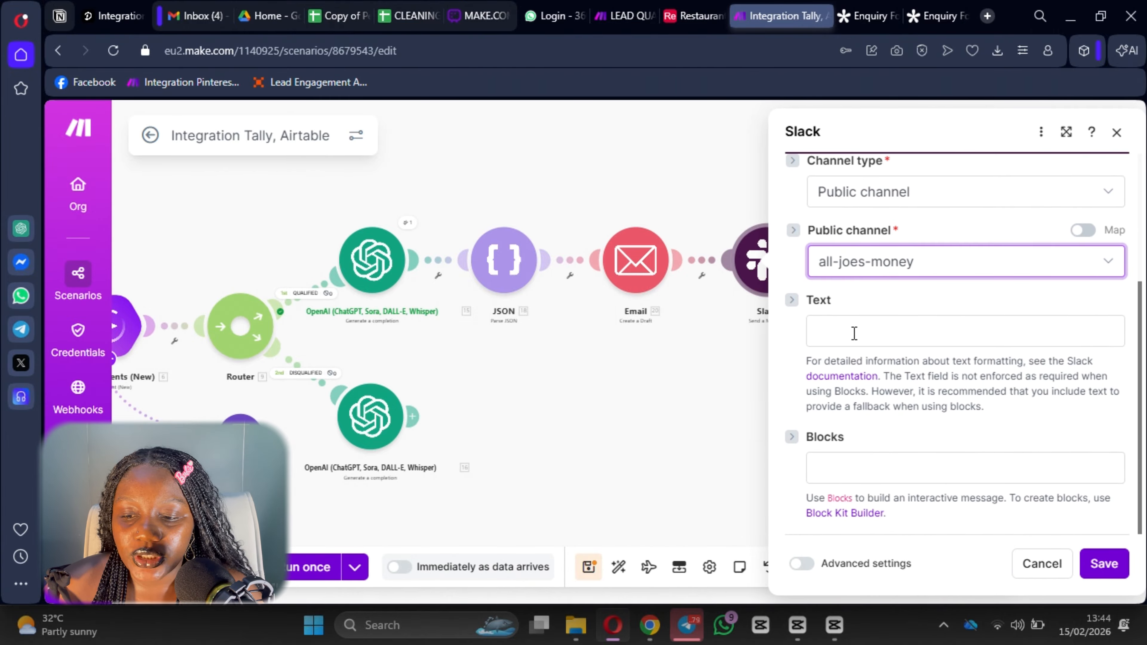
{"action": "left_click", "coordinate": [854, 333]}
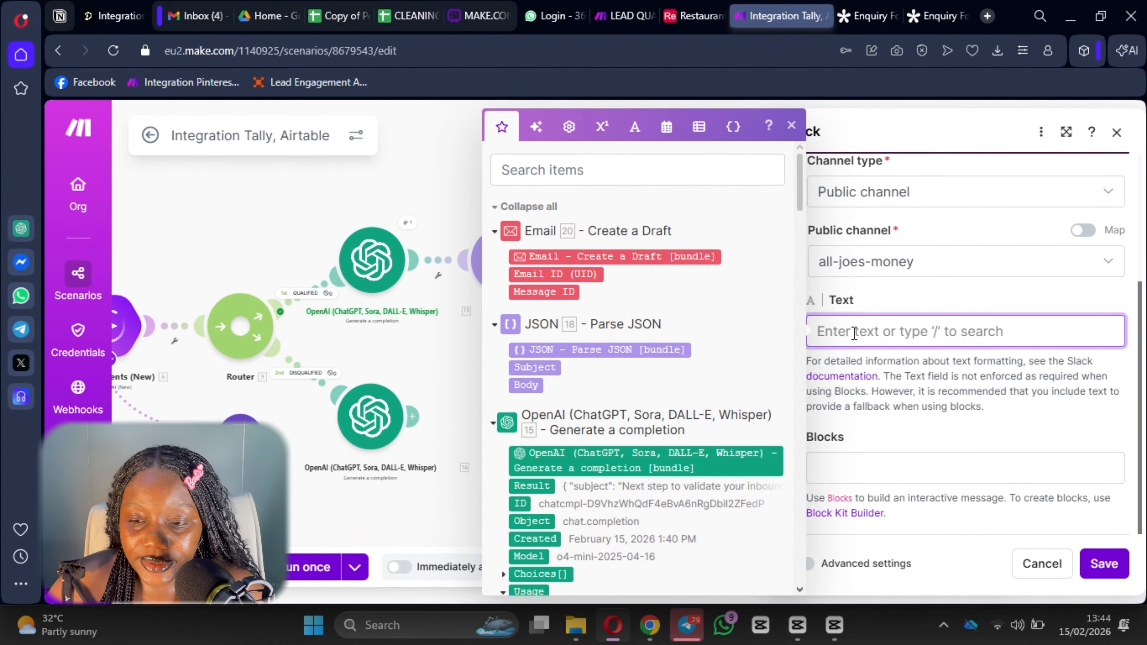
{"action": "type", "text": "There's"}
{"action": "key", "text": "BackSpace"}
{"action": "type", "text": "'s"}
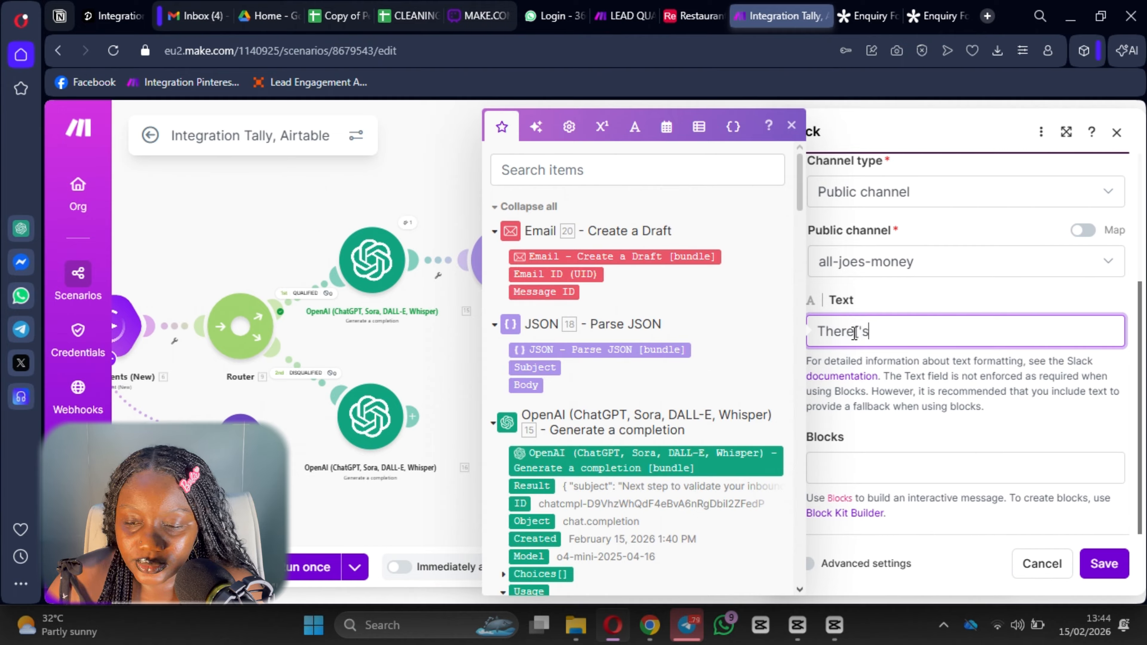
{"action": "key", "text": "BackSpace"}
{"action": "type", "text": "'s a "}
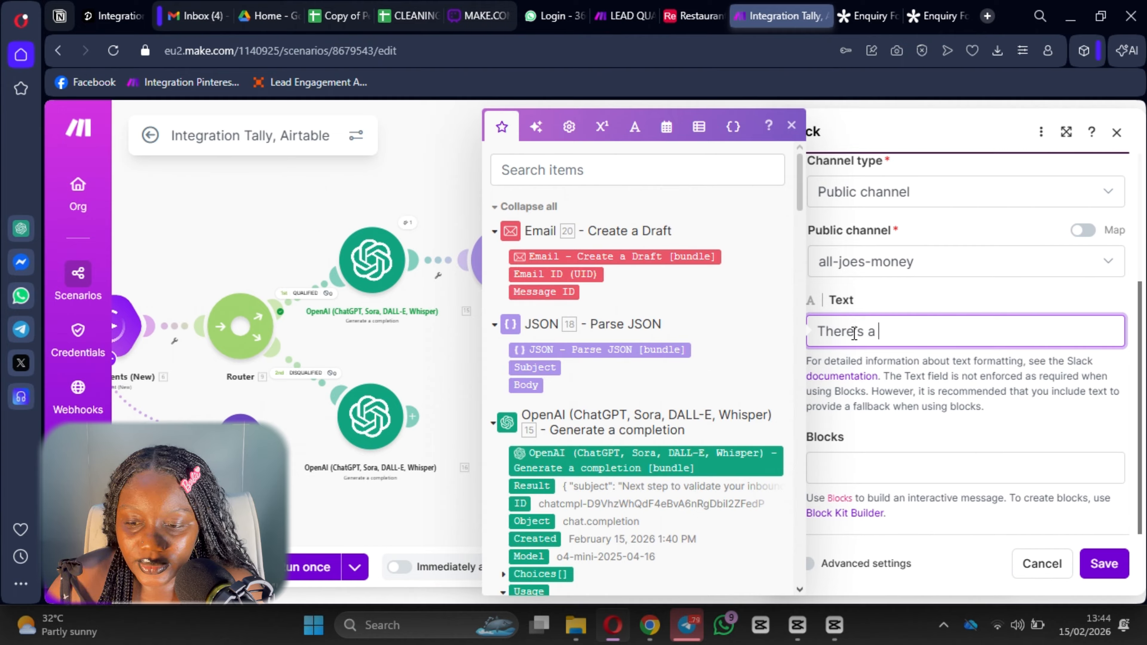
{"action": "type", "text": "nb"}
{"action": "type", "text": "e"}
{"action": "key", "text": "BackSpace"}
{"action": "key", "text": "BackSpace"}
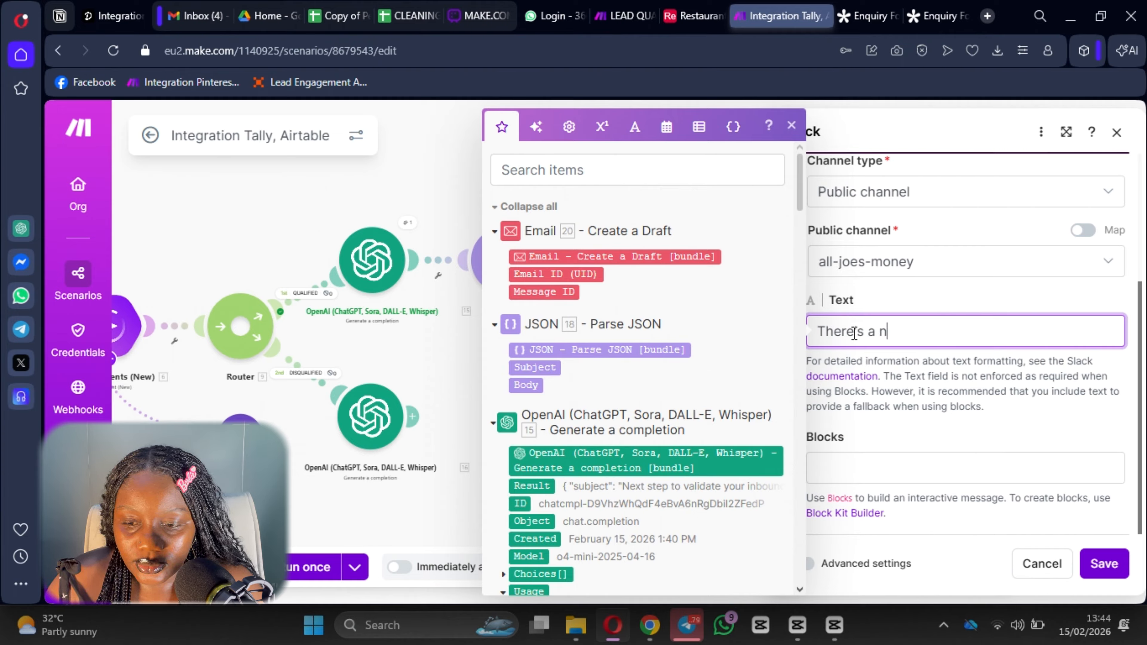
{"action": "type", "text": "ew draft em"}
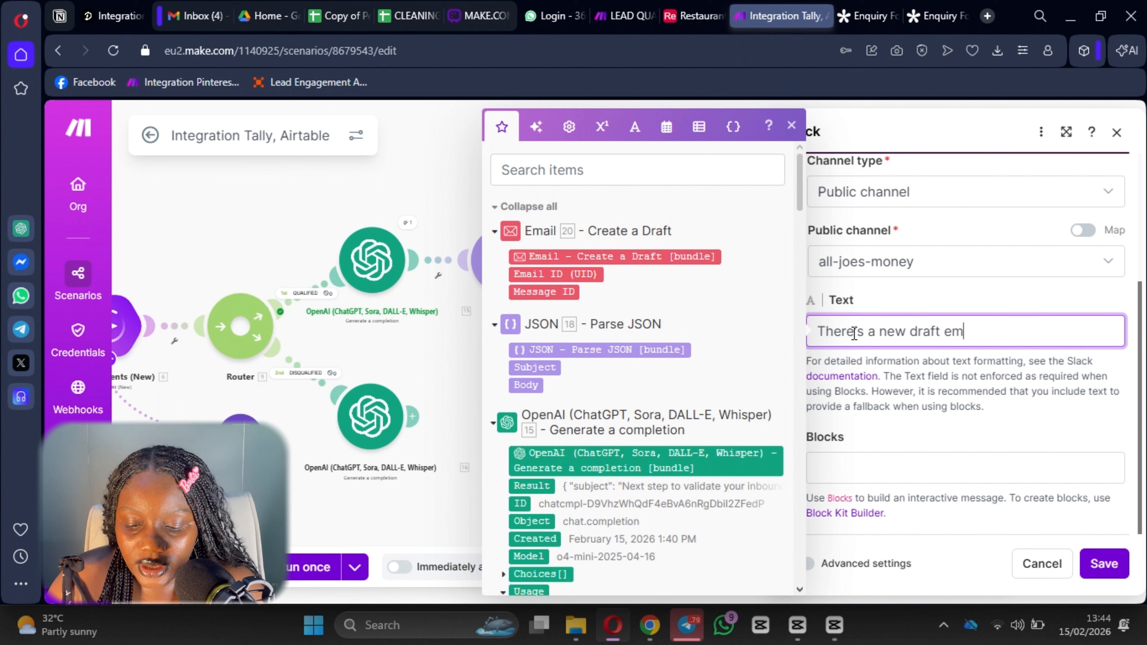
{"action": "type", "text": "ail ch"}
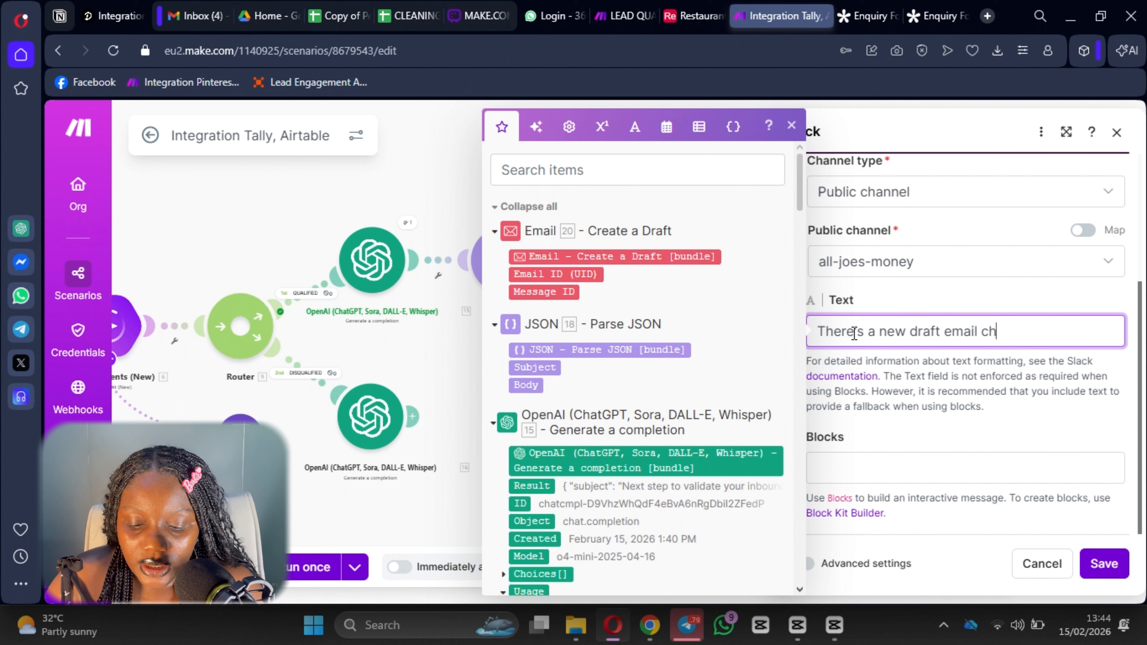
{"action": "type", "text": "eck"}
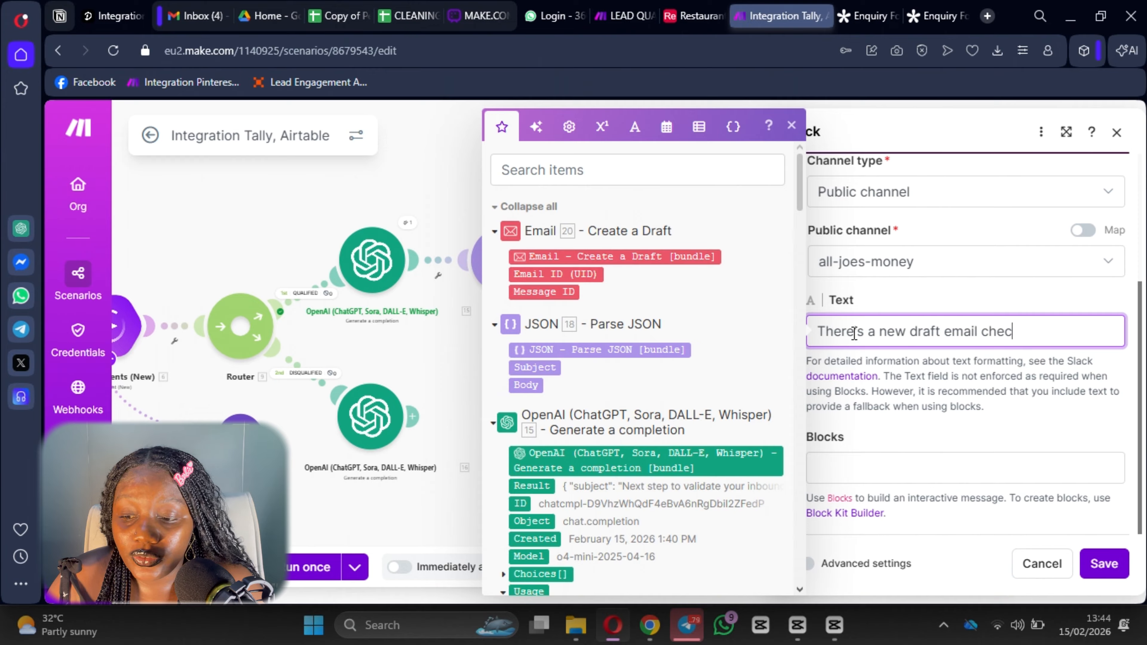
{"action": "key", "text": "BackSpace"}
{"action": "key", "text": "BackSpace"}
{"action": "key", "text": "BackSpace"}
{"action": "key", "text": "BackSpace"}
{"action": "key", "text": "BackSpace"}
{"action": "type", "text": "for a "}
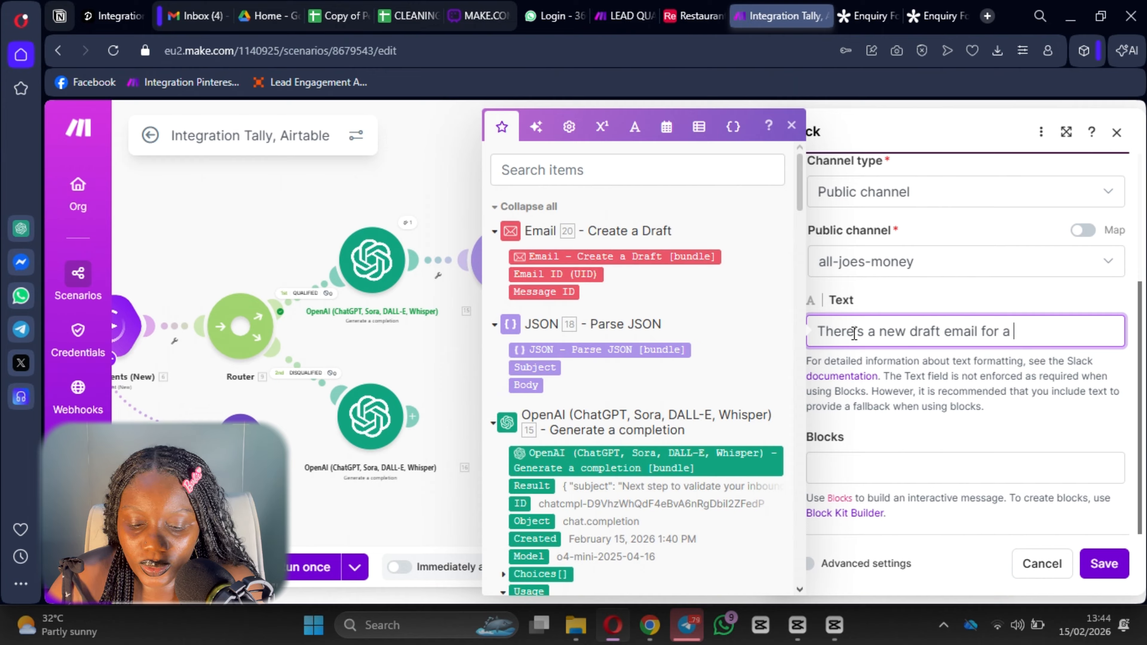
{"action": "type", "text": "qualified"}
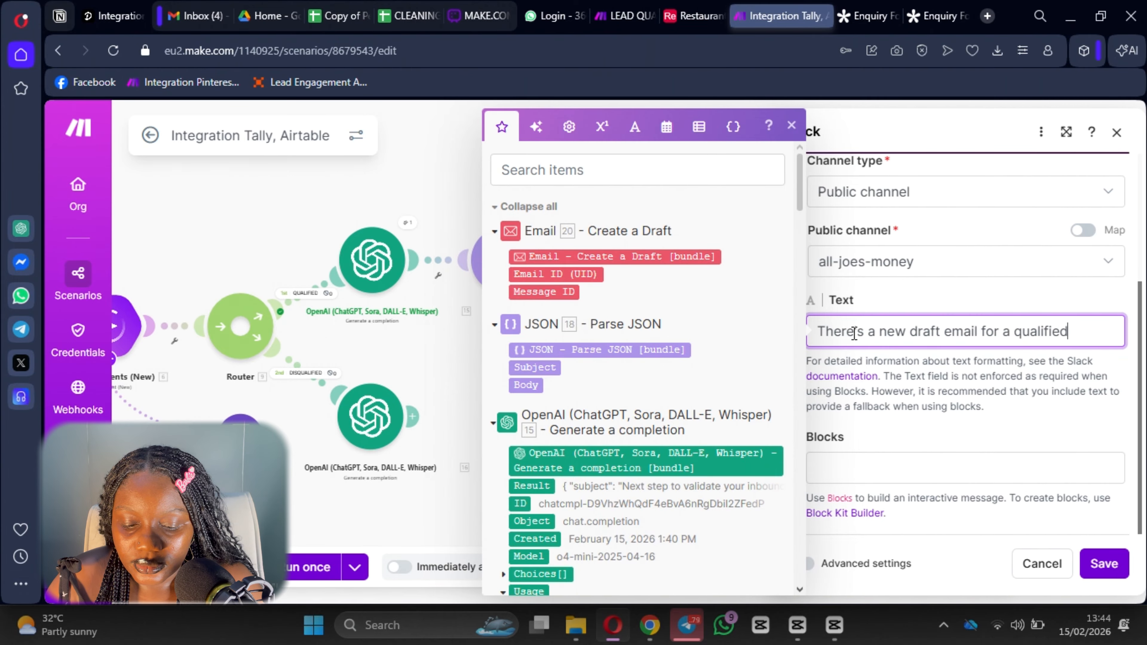
{"action": "type", "text": " lead name is"}
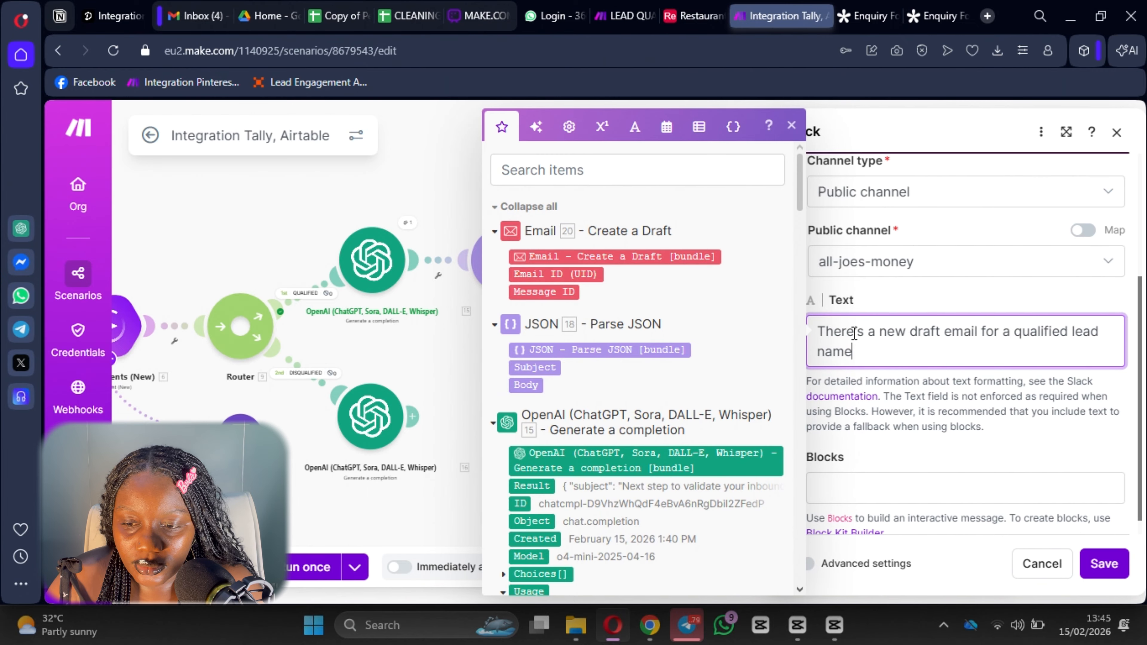
{"action": "scroll", "coordinate": [853, 333], "scroll_direction": "down", "scroll_amount": 1}
{"action": "scroll", "coordinate": [613, 395], "scroll_direction": "down", "scroll_amount": 10}
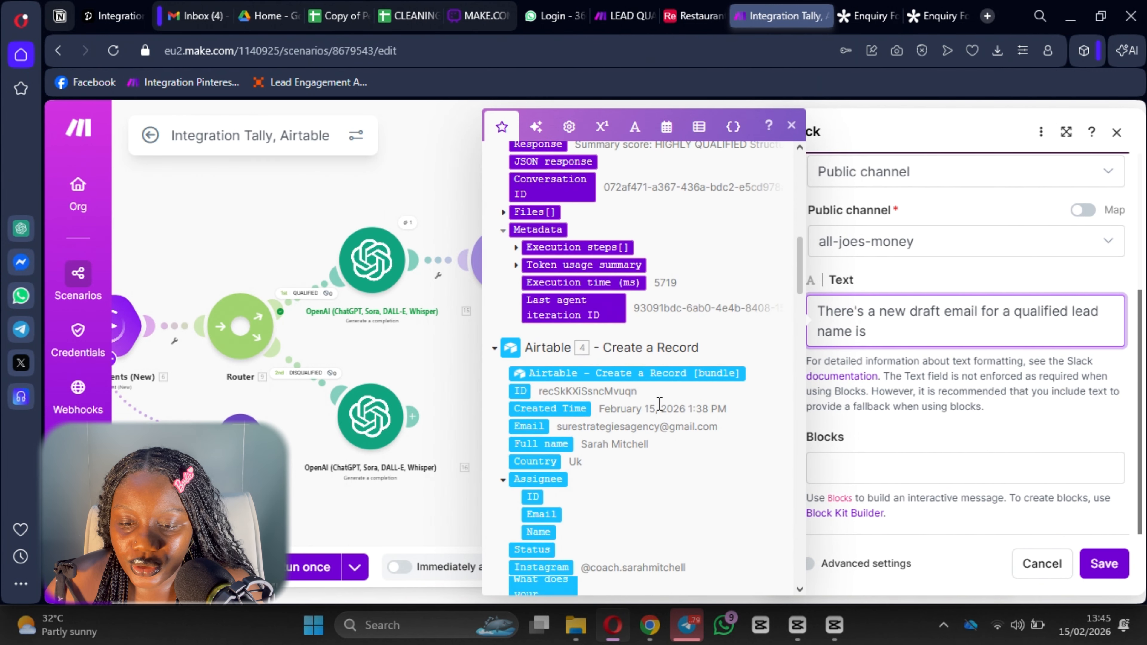
{"action": "scroll", "coordinate": [612, 396], "scroll_direction": "down", "scroll_amount": 4}
{"action": "left_click", "coordinate": [541, 360]}
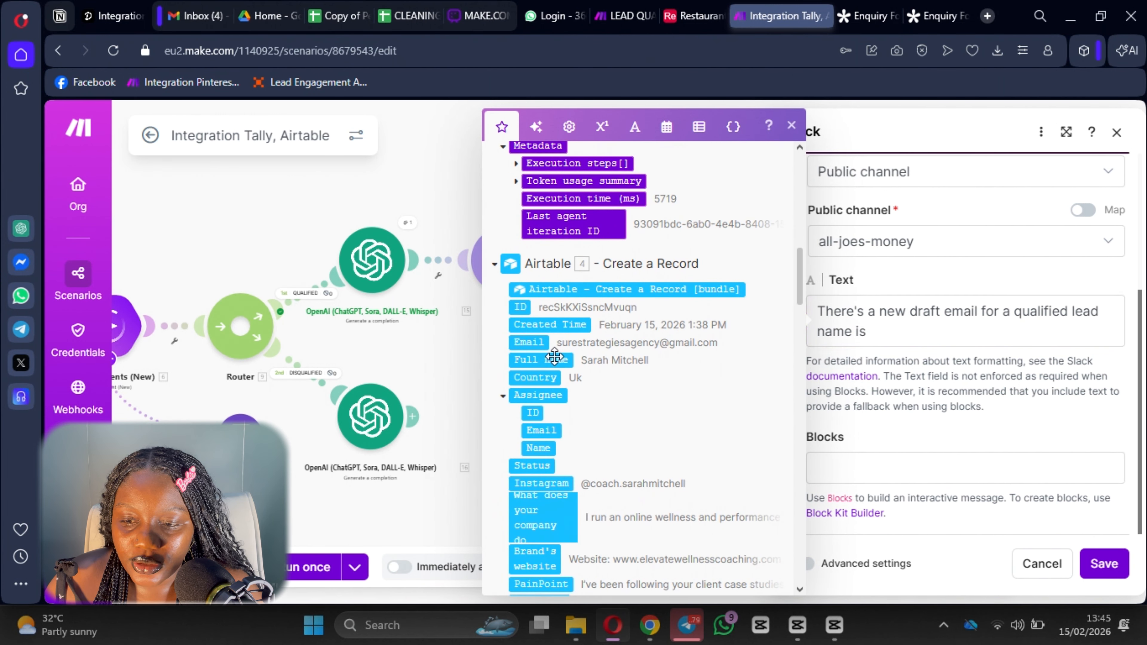
{"action": "left_click", "coordinate": [1011, 316]}
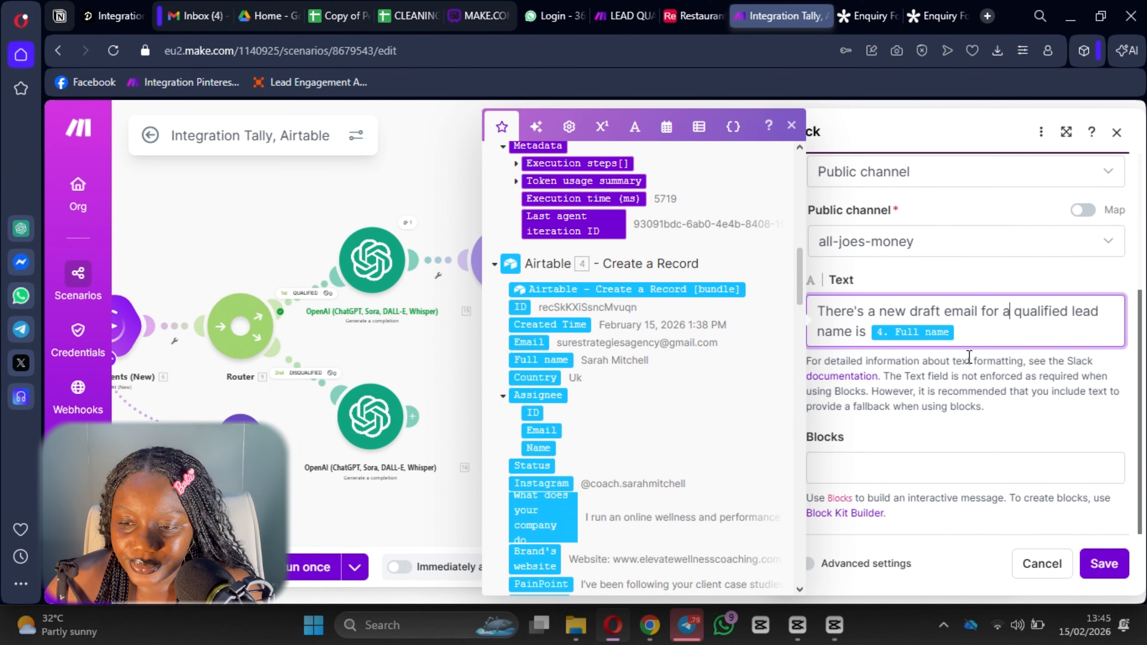
{"action": "left_click", "coordinate": [960, 330]}
{"action": "type", "text": "Check"}
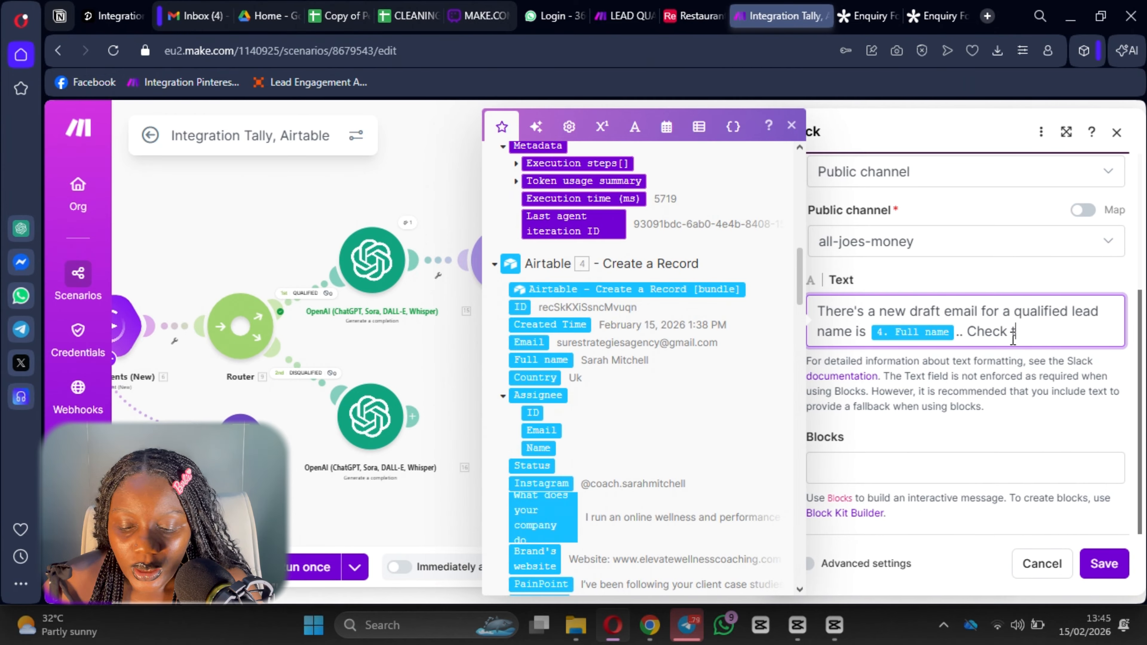
{"action": "type", "text": "the"}
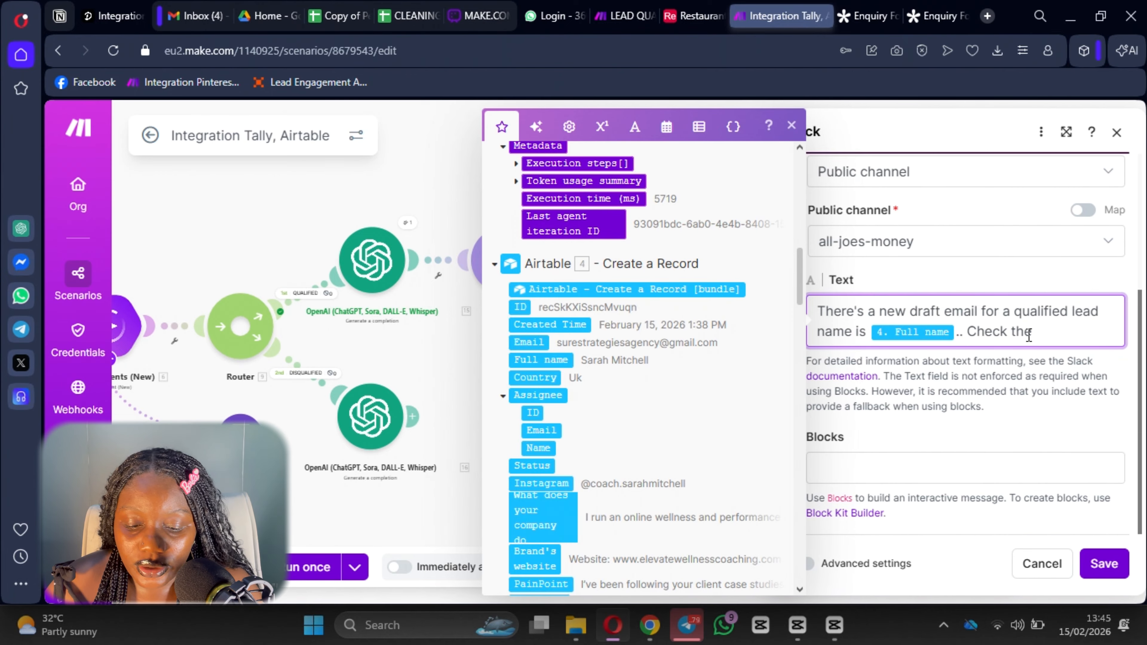
{"action": "key", "text": "BackSpace"}
{"action": "key", "text": "BackSpace"}
{"action": "key", "text": "BackSpace"}
{"action": "type", "text": "it now3"}
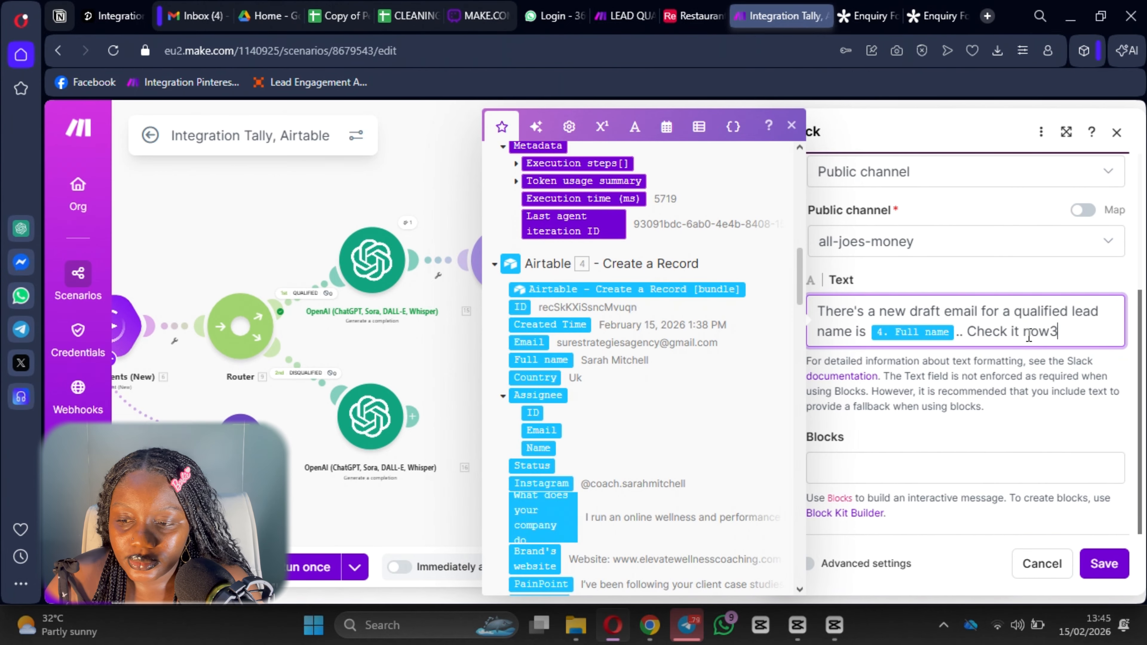
{"action": "left_click", "coordinate": [1104, 563]}
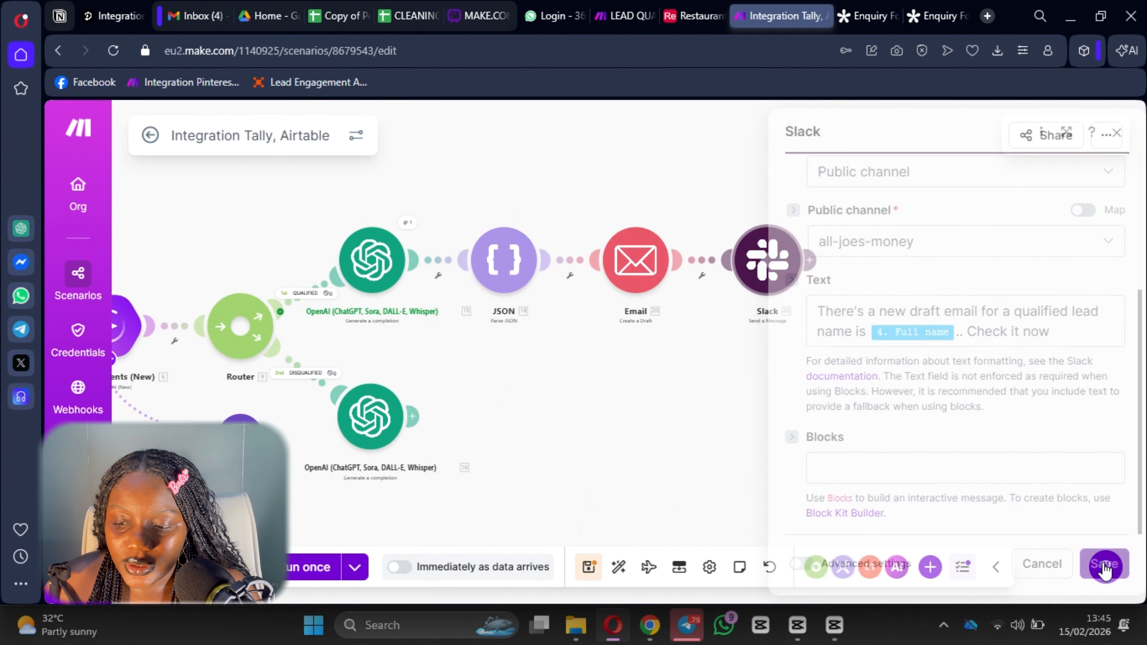
Save the scenario and clone Parse JSON and Email draft onto the lower OpenAI branch.
{"action": "left_click", "coordinate": [594, 569]}
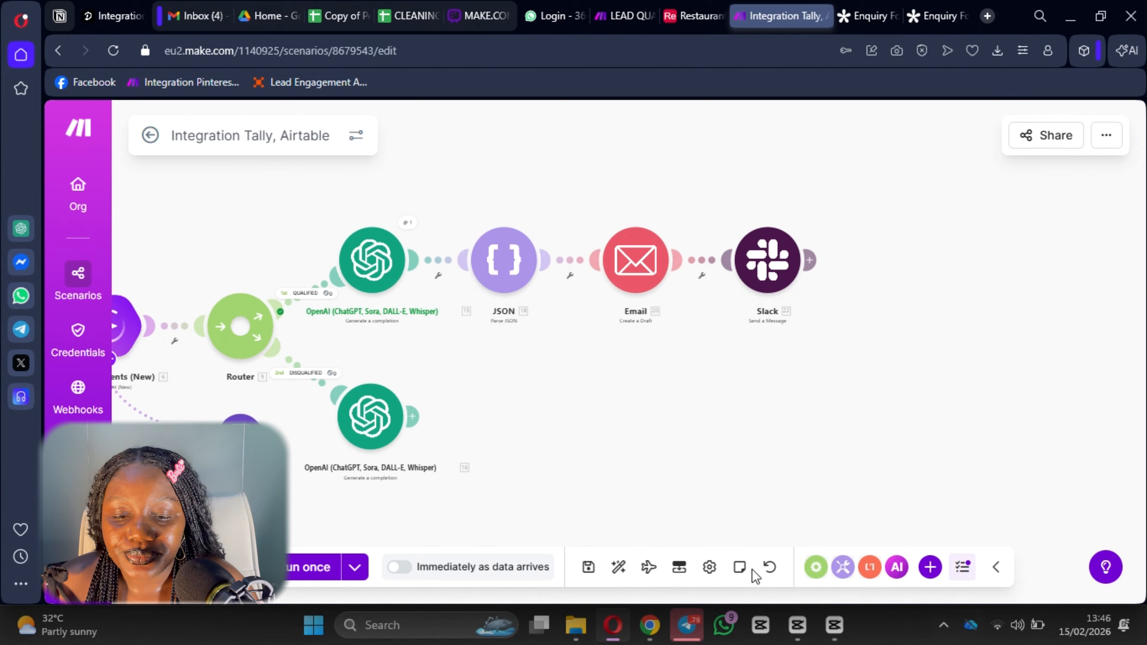
{"action": "right_click", "coordinate": [504, 285]}
{"action": "left_click", "coordinate": [561, 409]}
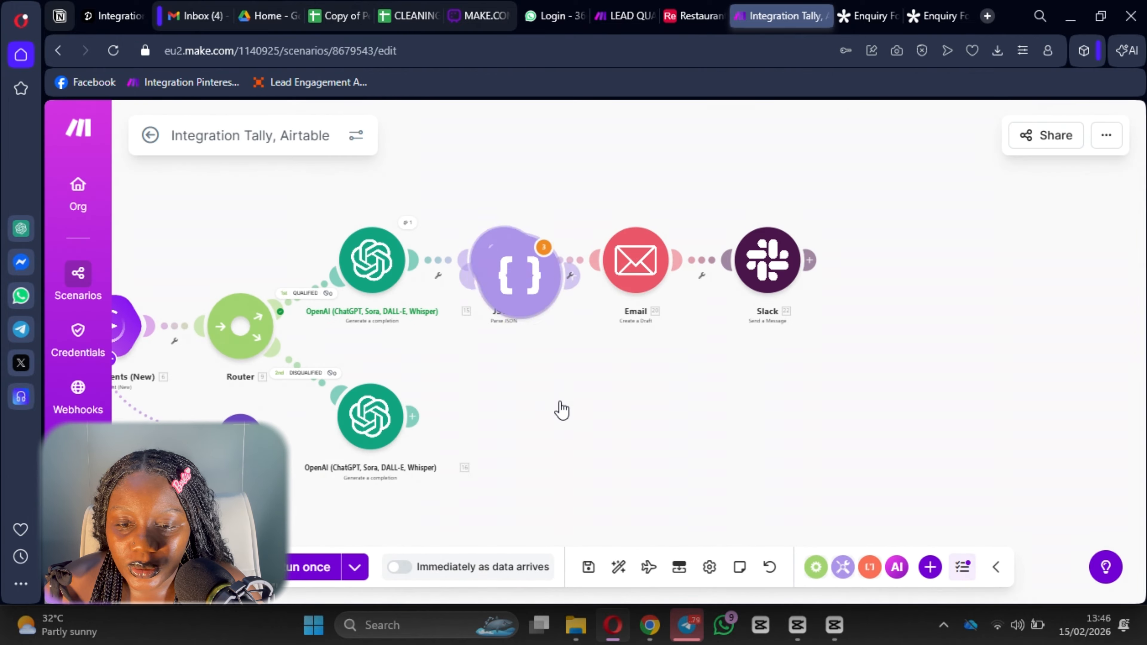
{"action": "left_click_drag", "start_coordinate": [538, 289], "coordinate": [513, 465]}
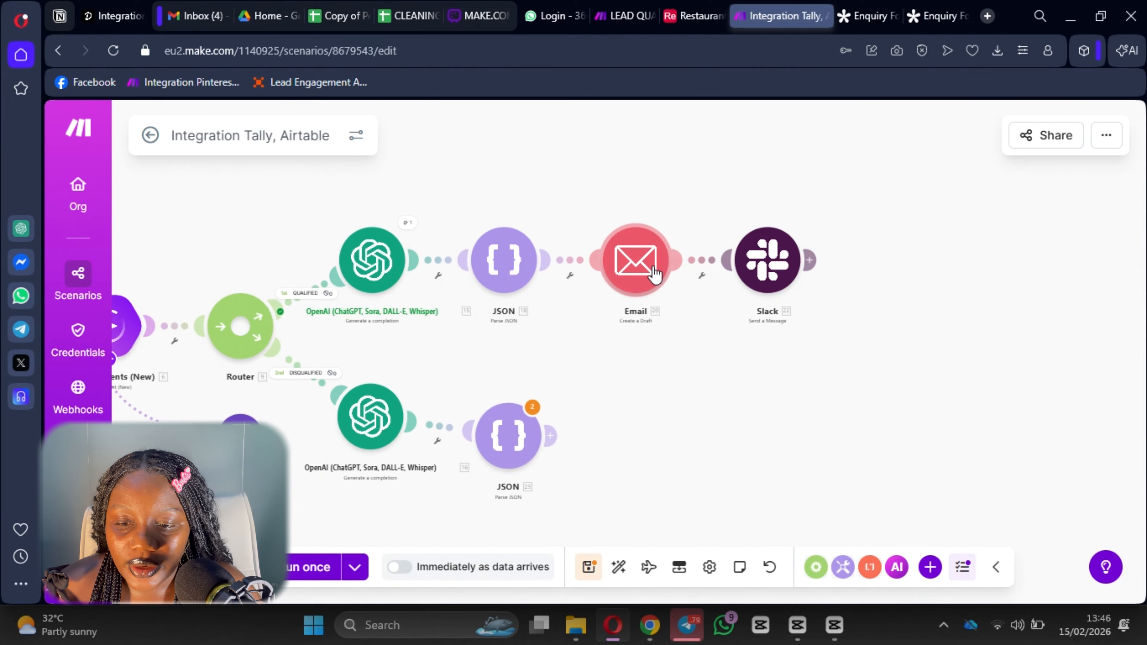
{"action": "right_click", "coordinate": [634, 257]}
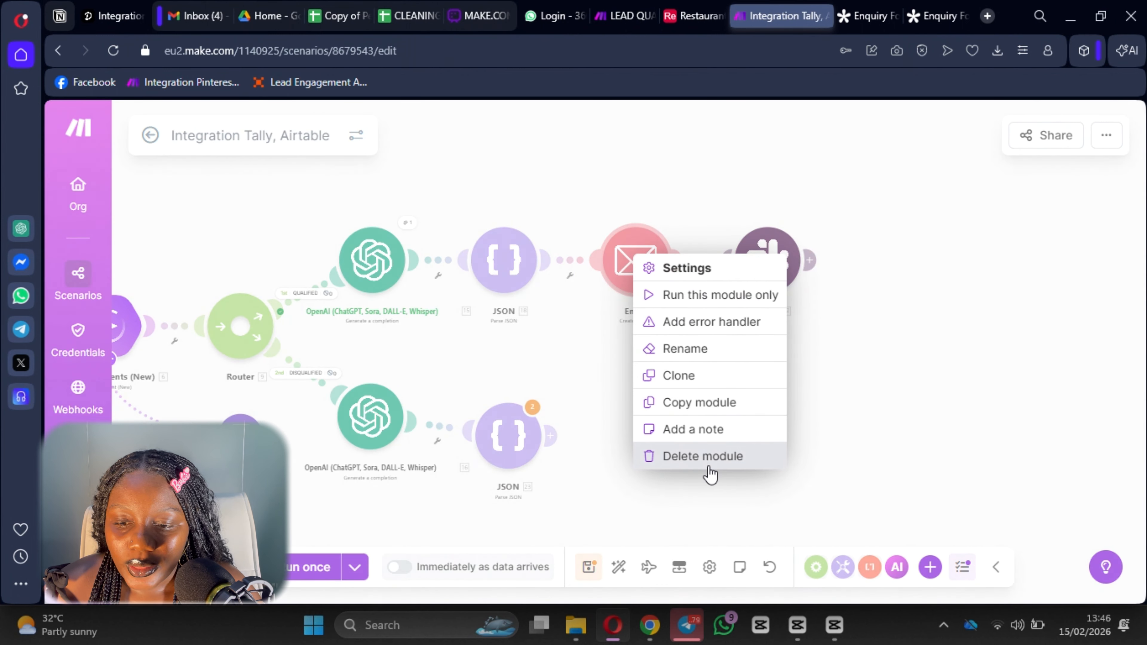
{"action": "left_click", "coordinate": [697, 377]}
{"action": "left_click_drag", "start_coordinate": [670, 294], "coordinate": [637, 451]}
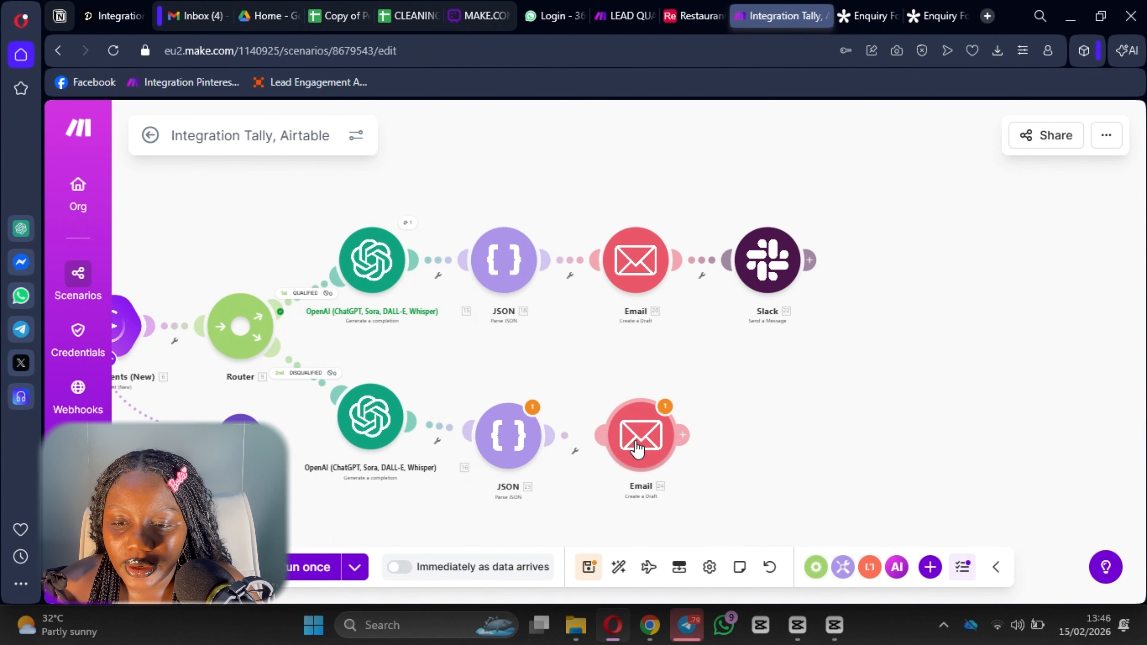
Clone the Slack module after the lower Email step and open that Email's settings.
{"action": "right_click", "coordinate": [784, 262]}
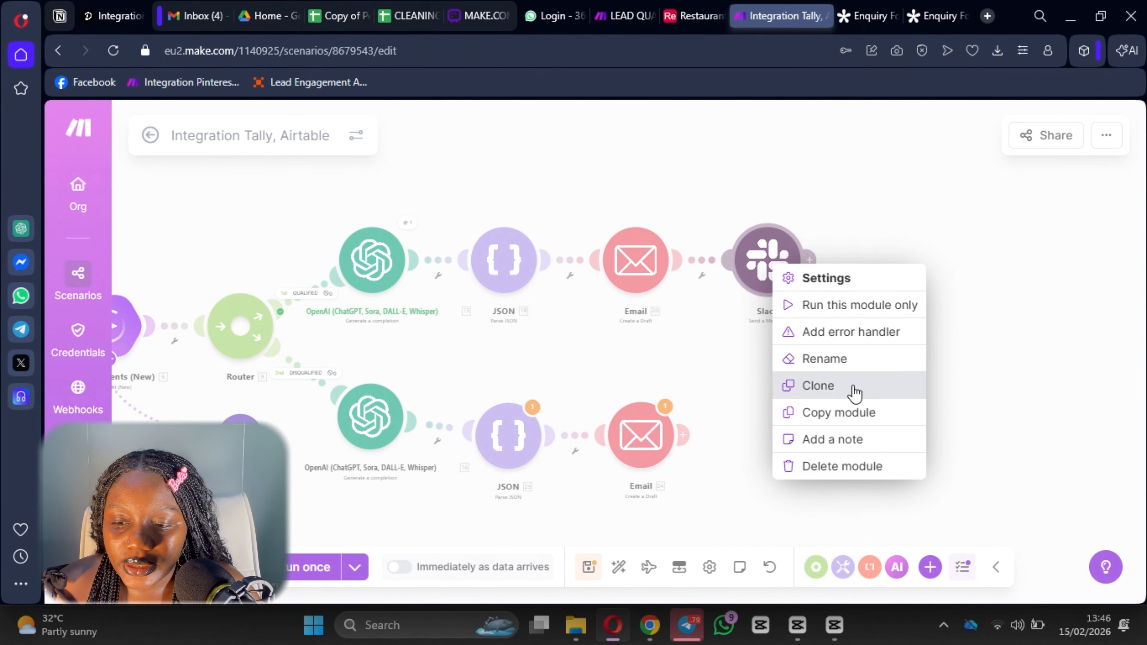
{"action": "left_click", "coordinate": [840, 386]}
{"action": "mouse_move", "coordinate": [795, 293]}
{"action": "left_mouse_down"}
{"action": "mouse_move", "coordinate": [815, 418]}
{"action": "mouse_move", "coordinate": [802, 457]}
{"action": "left_mouse_up"}
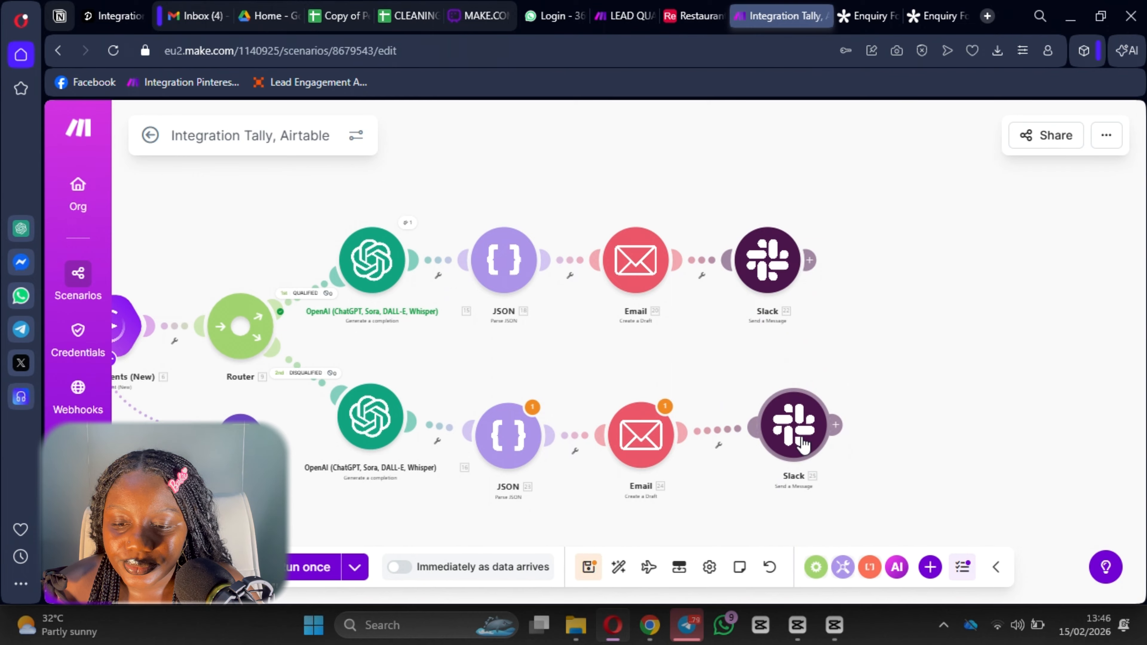
{"action": "left_click", "coordinate": [654, 447]}
Remap the lower email's Subject to 23.Subject and Content to the lower JSON's Body.
{"action": "scroll", "coordinate": [875, 276], "scroll_direction": "down", "scroll_amount": 4}
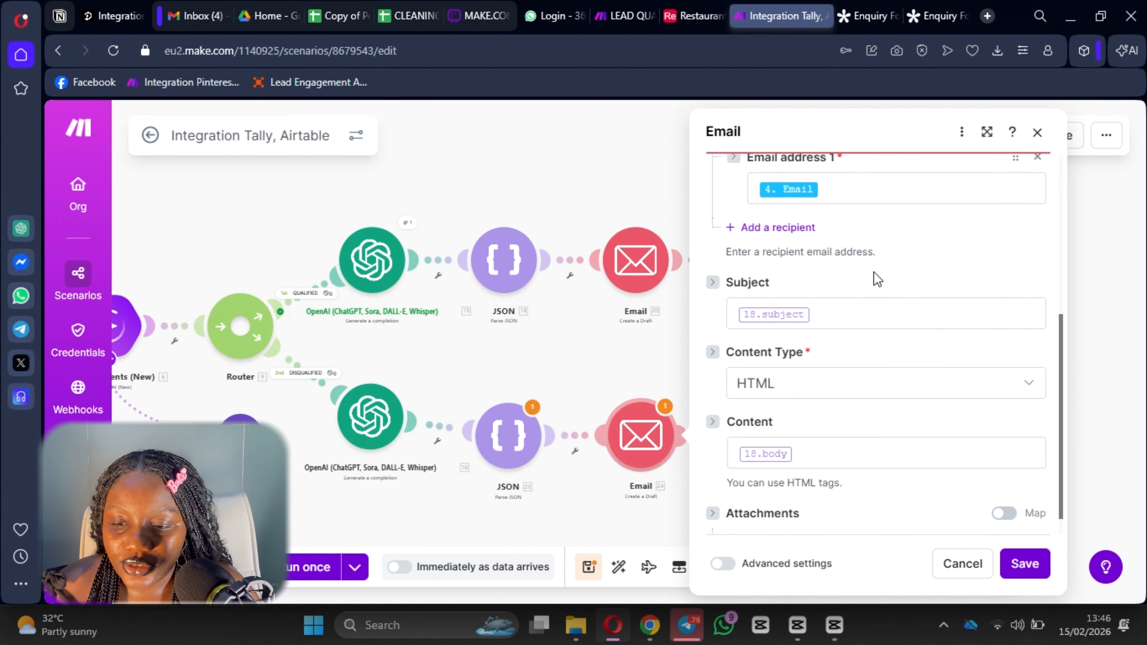
{"action": "left_click", "coordinate": [838, 312]}
{"action": "key", "text": "BackSpace"}
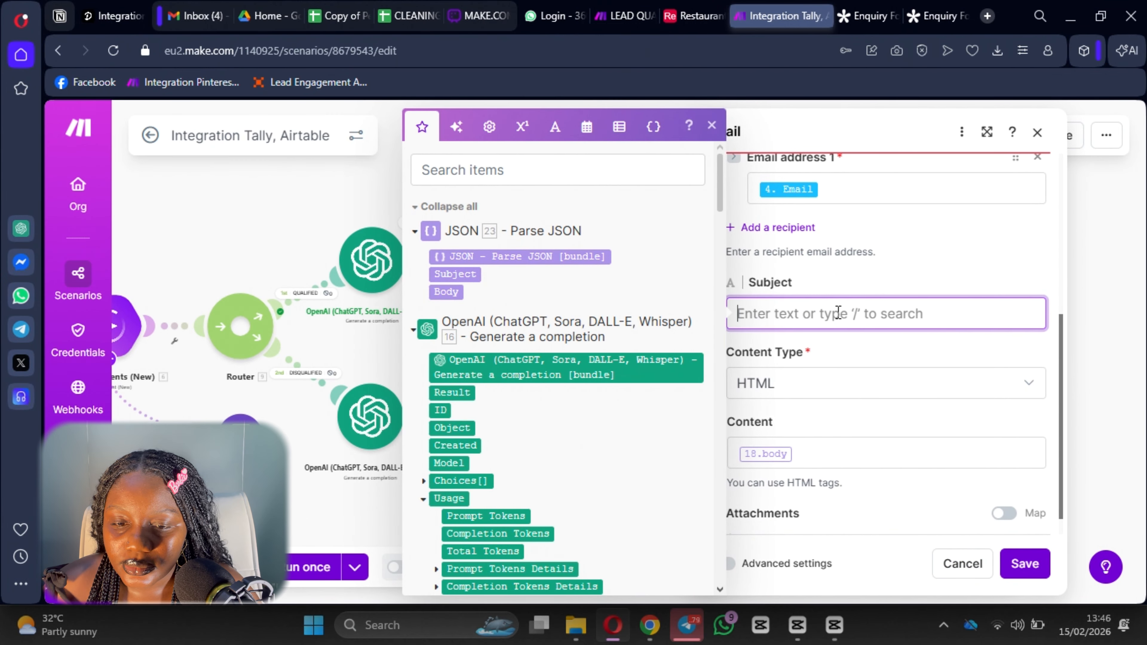
{"action": "left_click", "coordinate": [453, 274]}
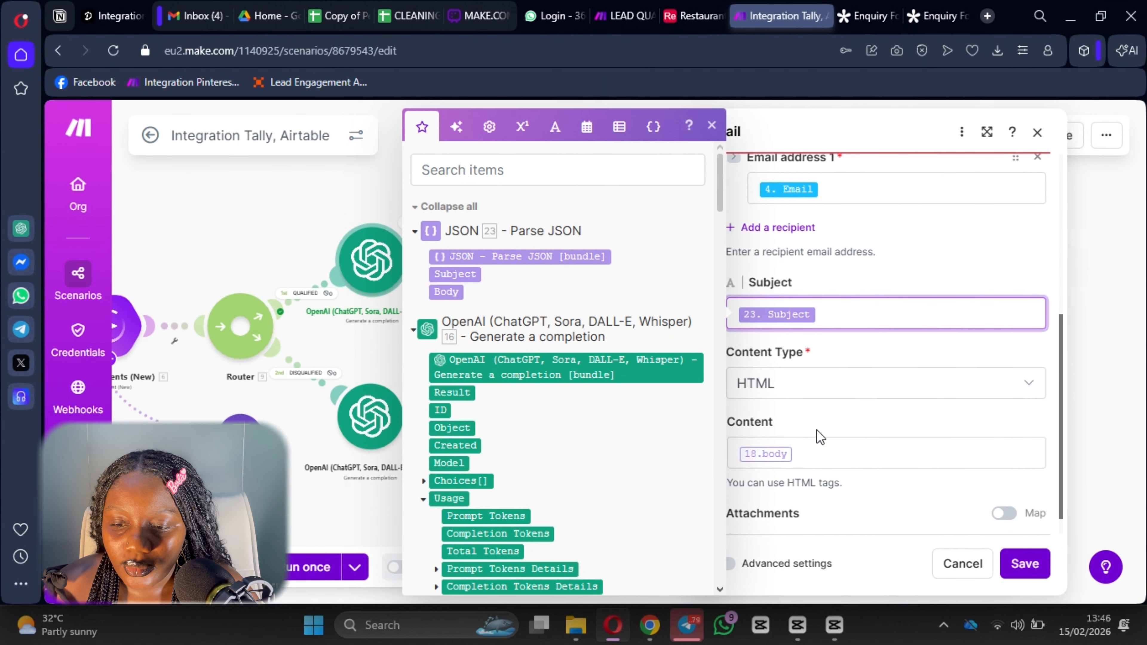
{"action": "left_click", "coordinate": [818, 449]}
{"action": "key", "text": "BackSpace"}
{"action": "left_click", "coordinate": [447, 293]}
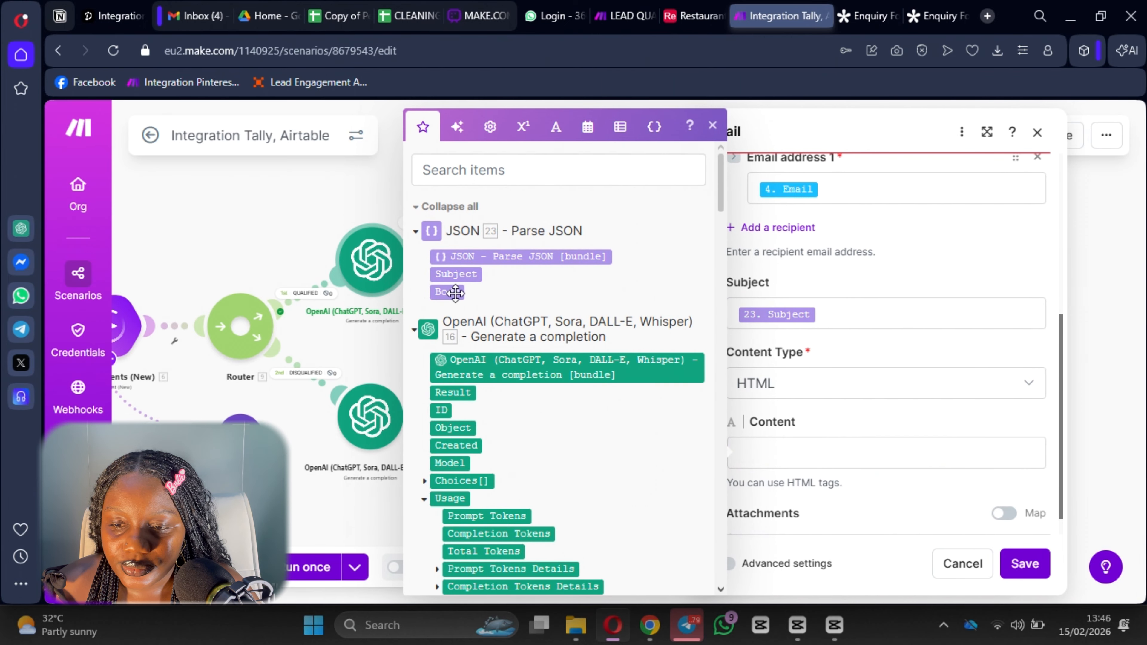
{"action": "left_click", "coordinate": [1026, 566]}
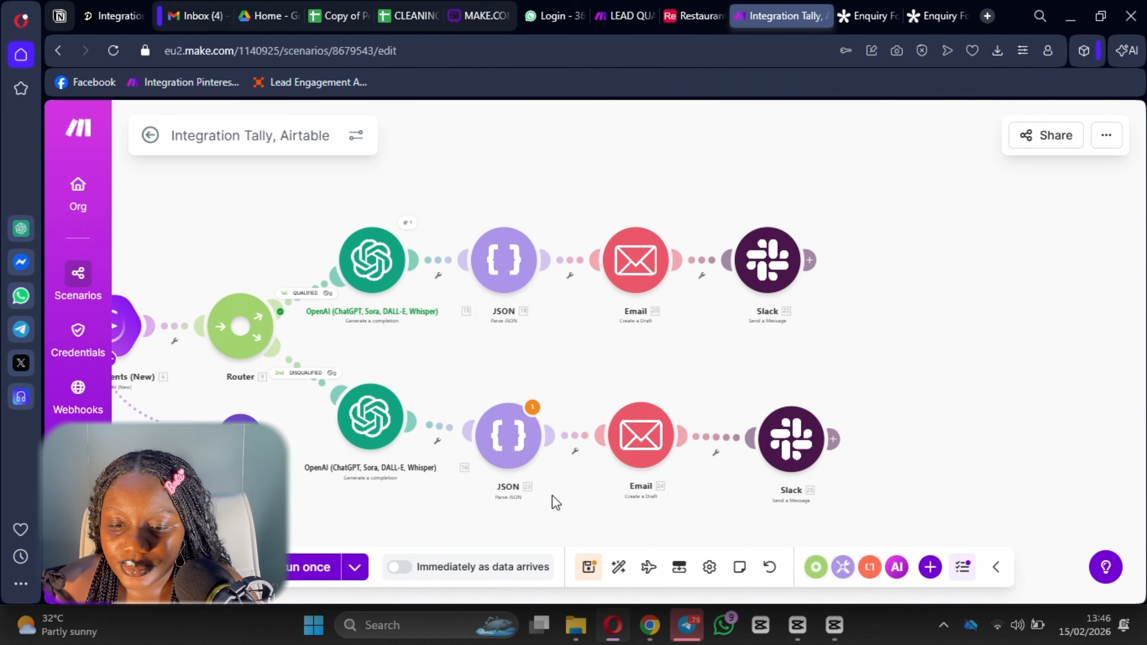
Set the lower JSON string to 16.Result and save the scenario.
{"action": "left_click", "coordinate": [506, 436]}
{"action": "left_click", "coordinate": [760, 497]}
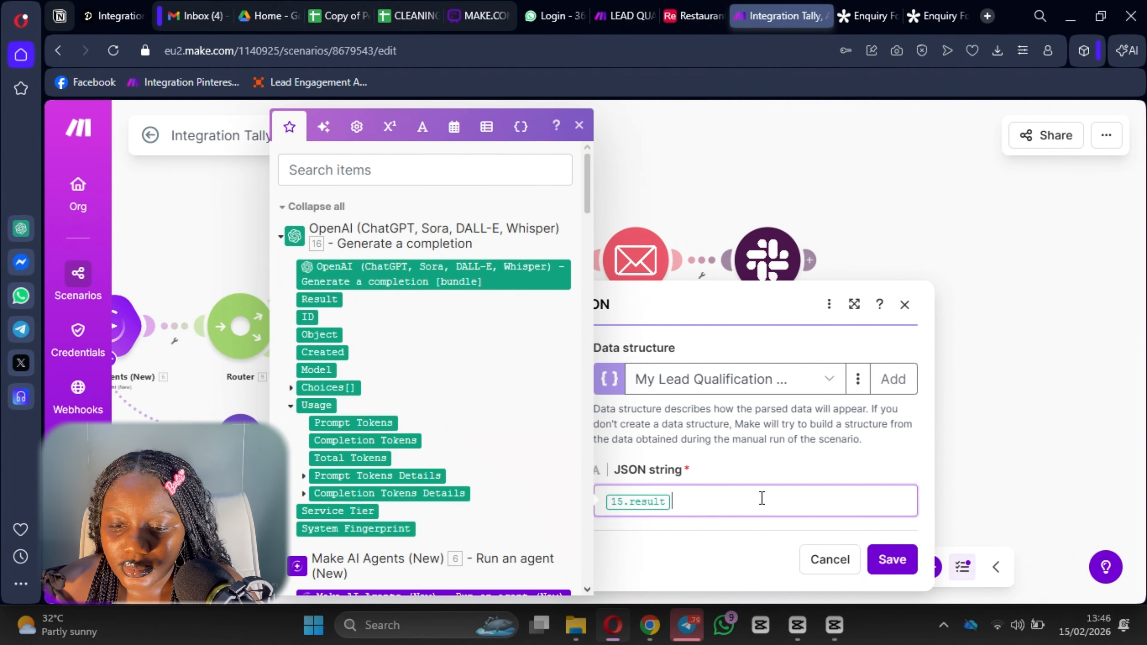
{"action": "key", "text": "BackSpace"}
{"action": "left_click", "coordinate": [320, 299]}
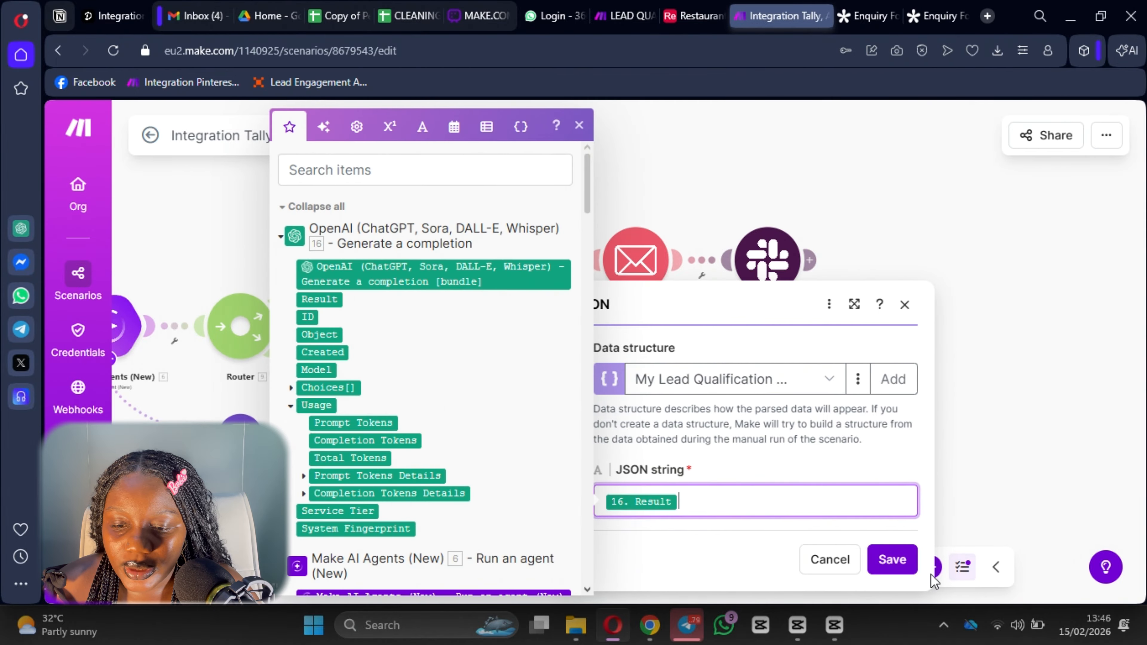
{"action": "left_click", "coordinate": [892, 560]}
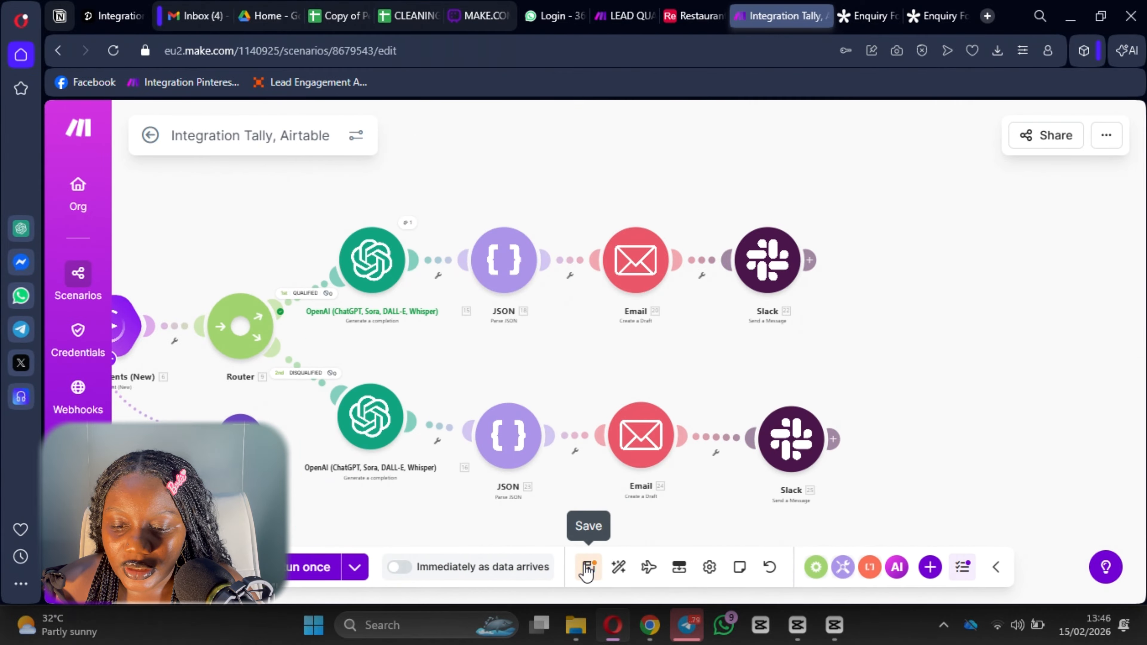
{"action": "left_click", "coordinate": [588, 567]}
{"action": "scroll", "coordinate": [1016, 289], "scroll_direction": "down", "scroll_amount": 3}
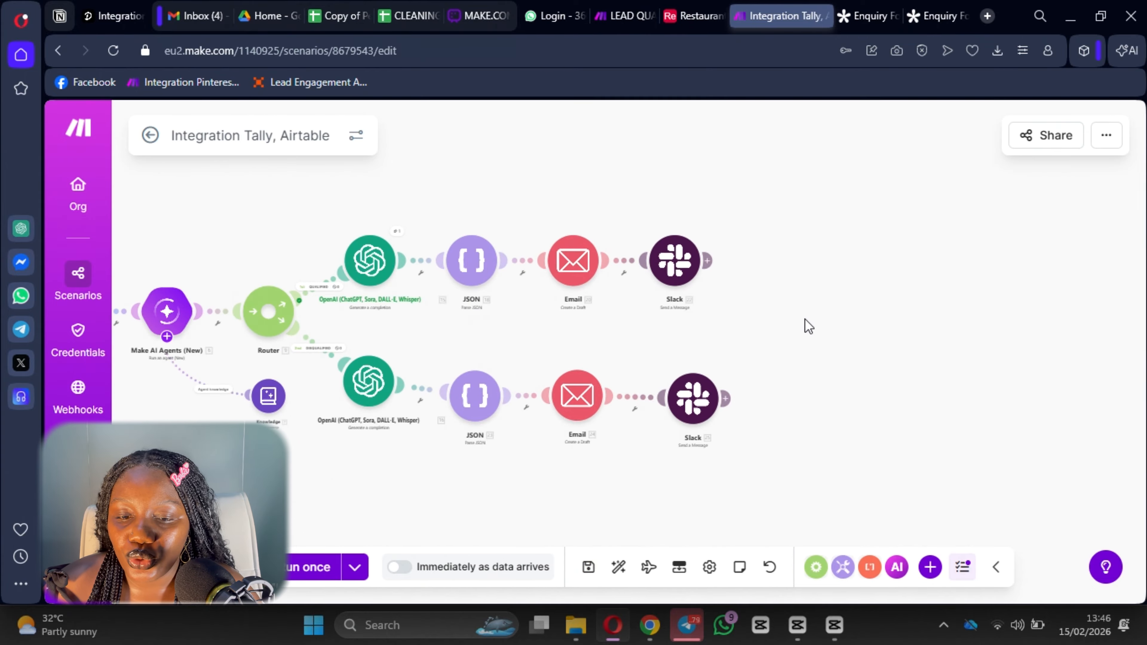
{"action": "left_click_drag", "start_coordinate": [808, 325], "coordinate": [1015, 357]}
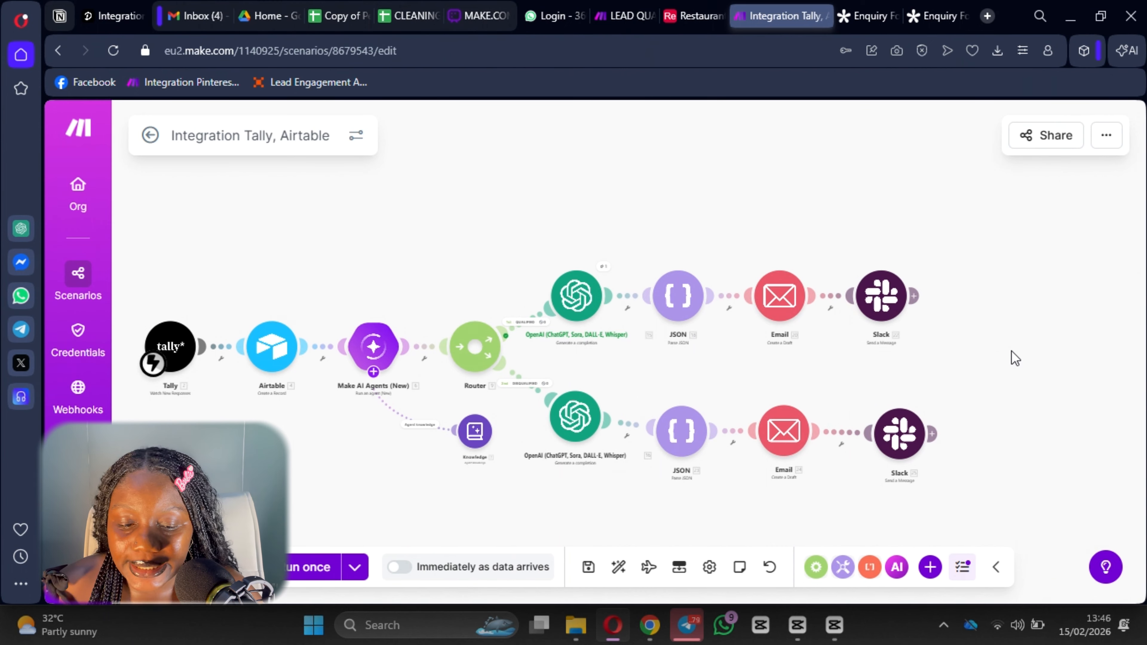
{"action": "left_click", "coordinate": [922, 16]}
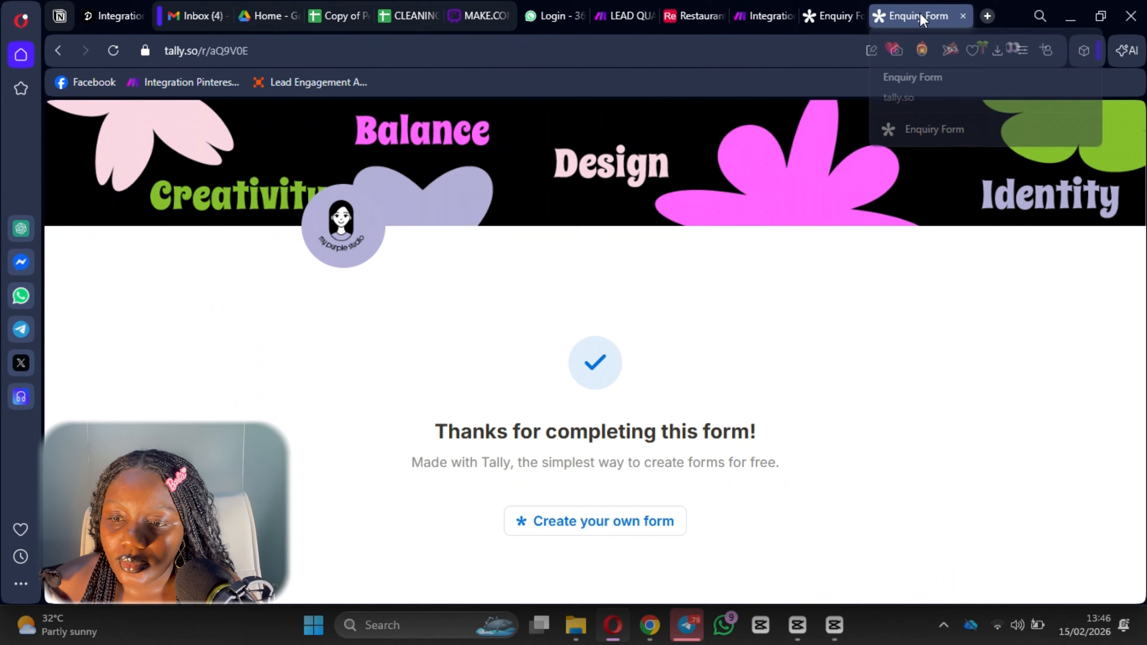
Copy the Enquiry Form's public link from Submissions and load it in a new tab.
{"action": "left_click", "coordinate": [964, 17]}
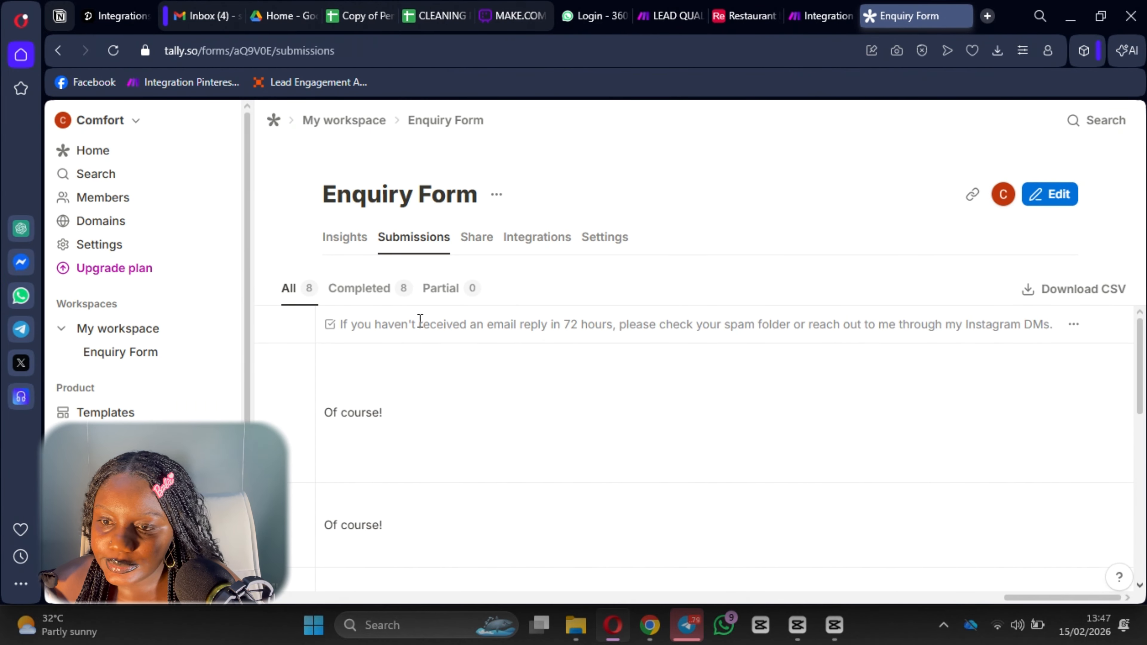
{"action": "left_click", "coordinate": [290, 288]}
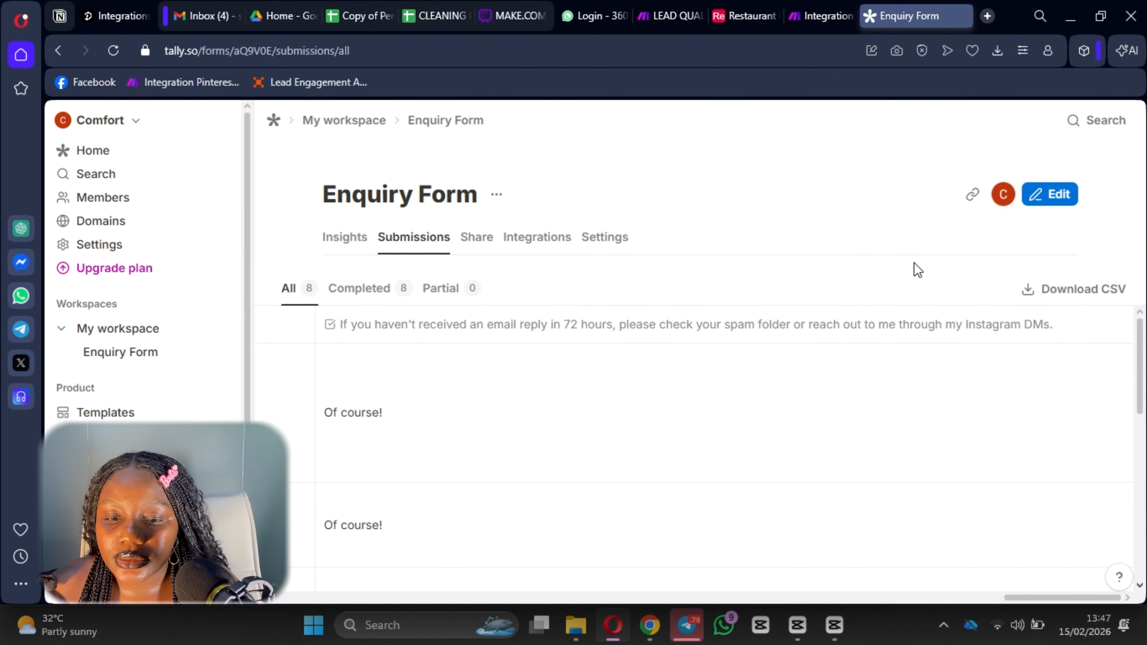
{"action": "left_click", "coordinate": [972, 194]}
{"action": "left_click", "coordinate": [987, 15]}
{"action": "type", "text": "https://tally.so/r/aQ9V0E"}
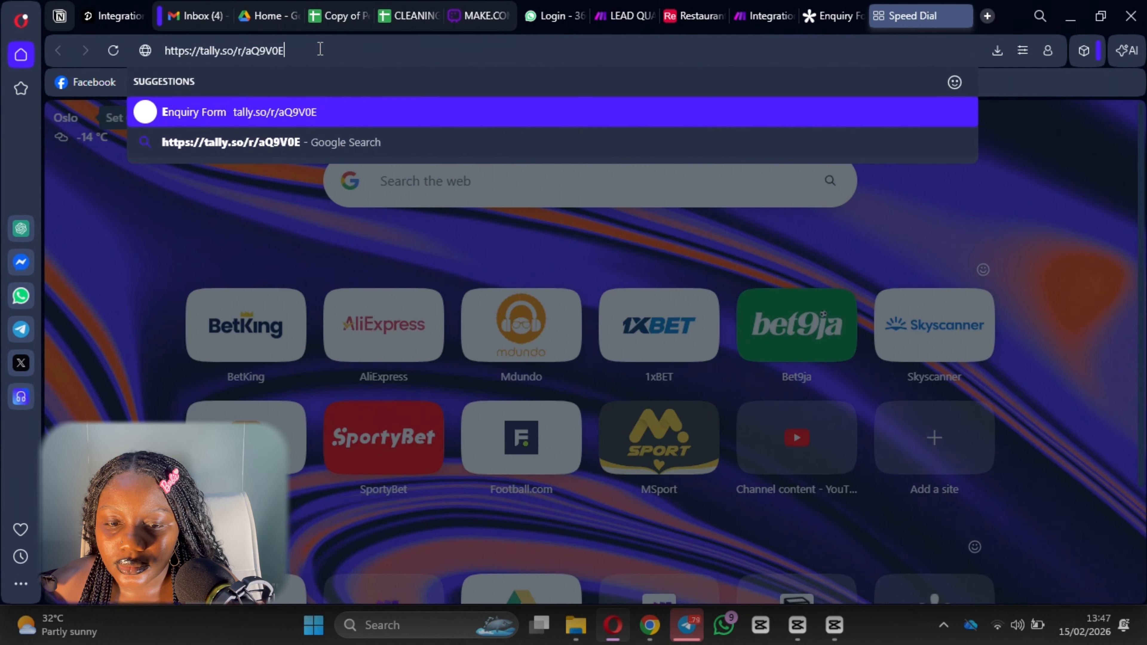
{"action": "key", "text": "Return"}
Ask ChatGPT to 'Give me another sample data' for the enquiry form.
{"action": "left_click", "coordinate": [652, 641]}
{"action": "left_click", "coordinate": [566, 555]}
{"action": "type", "text": "Give me anoth"}
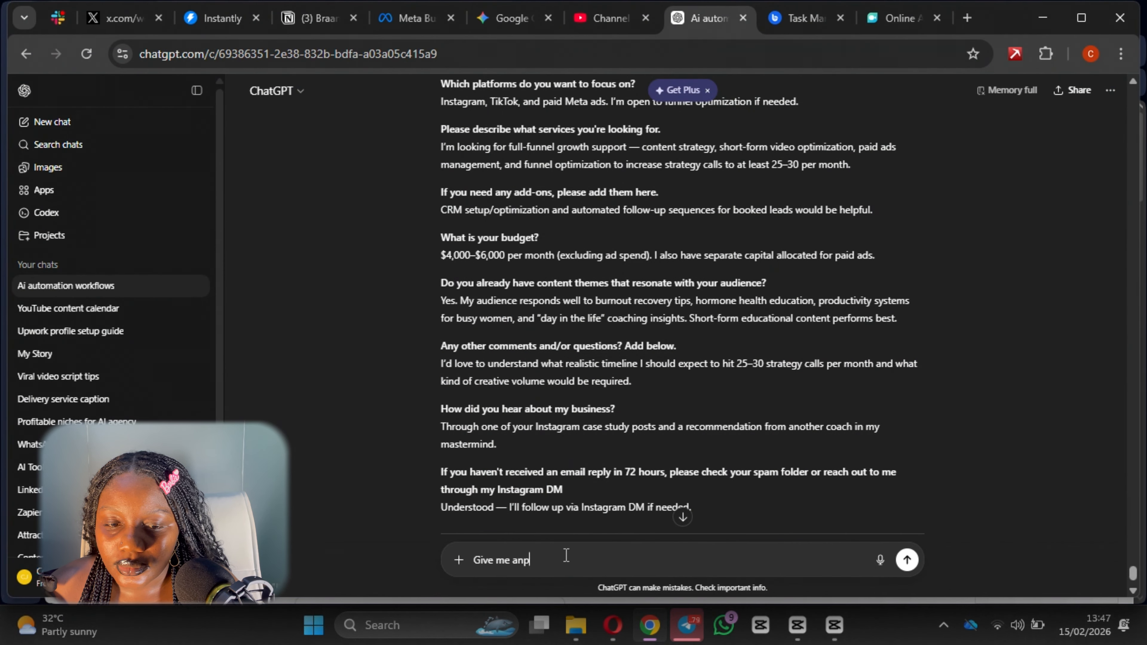
{"action": "type", "text": "er s"}
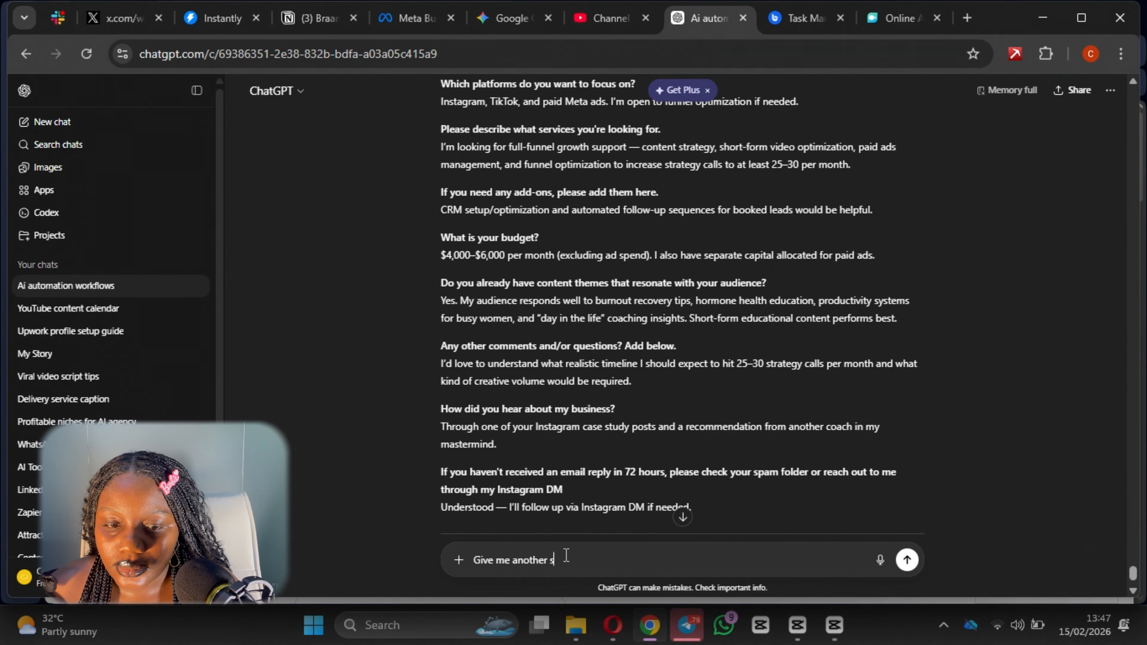
{"action": "type", "text": "ample data"}
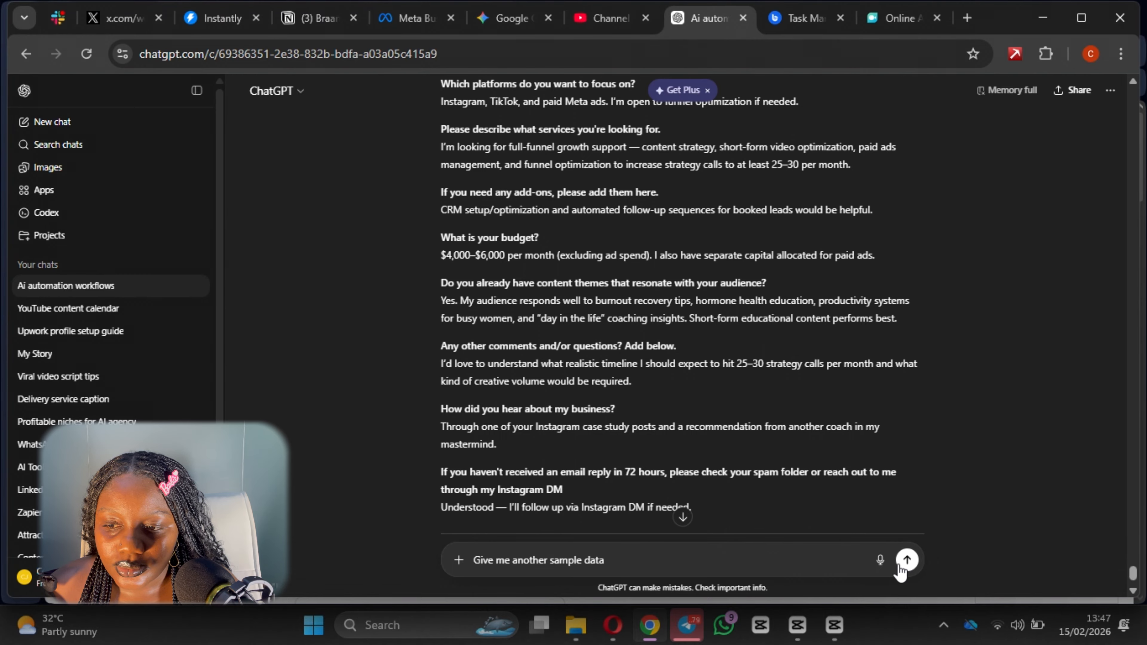
{"action": "left_click", "coordinate": [906, 560]}
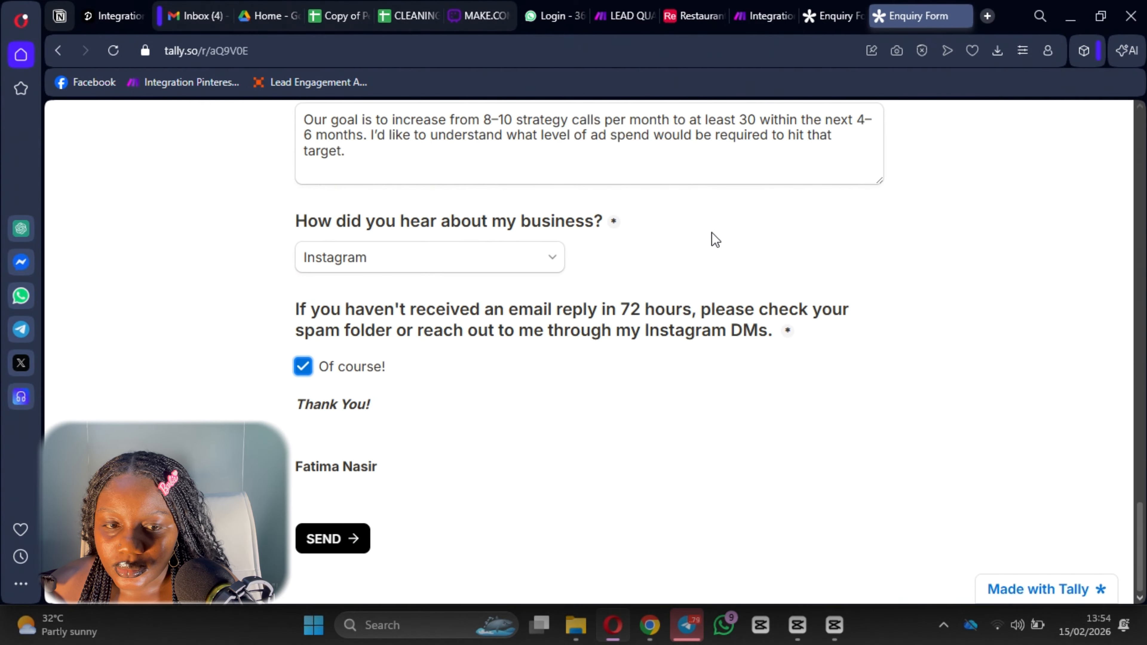
Run the Make scenario once, then submit the filled Enquiry Form and check the run.
{"action": "left_click", "coordinate": [763, 16]}
{"action": "left_click", "coordinate": [312, 566]}
{"action": "left_click", "coordinate": [919, 16]}
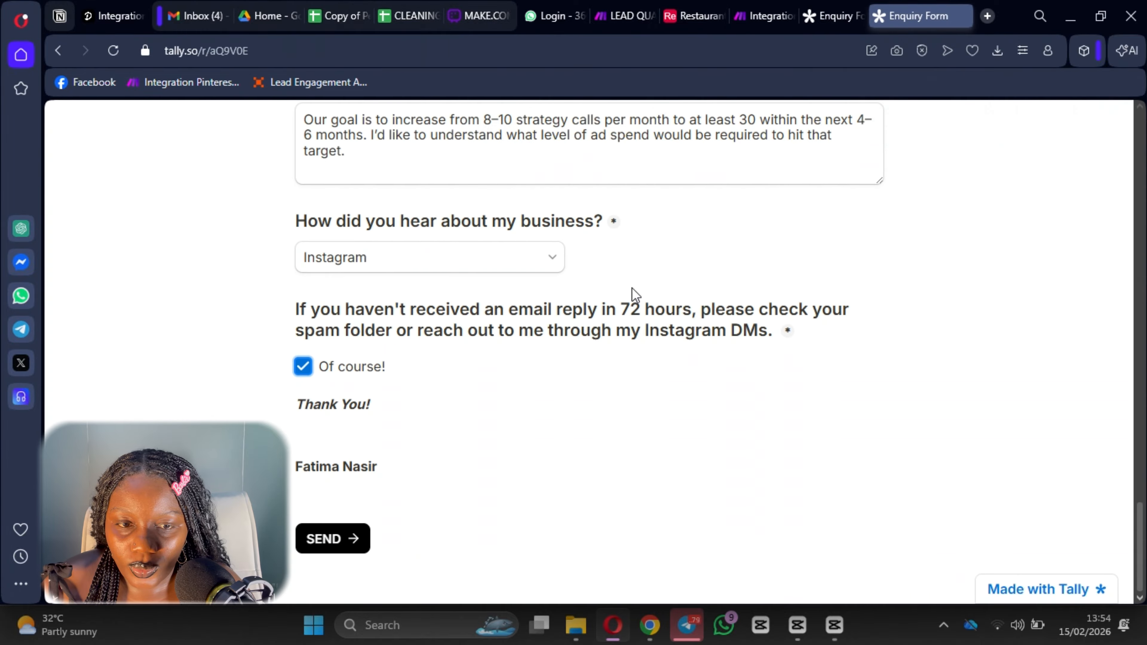
{"action": "left_click", "coordinate": [348, 542]}
{"action": "left_click", "coordinate": [750, 11]}
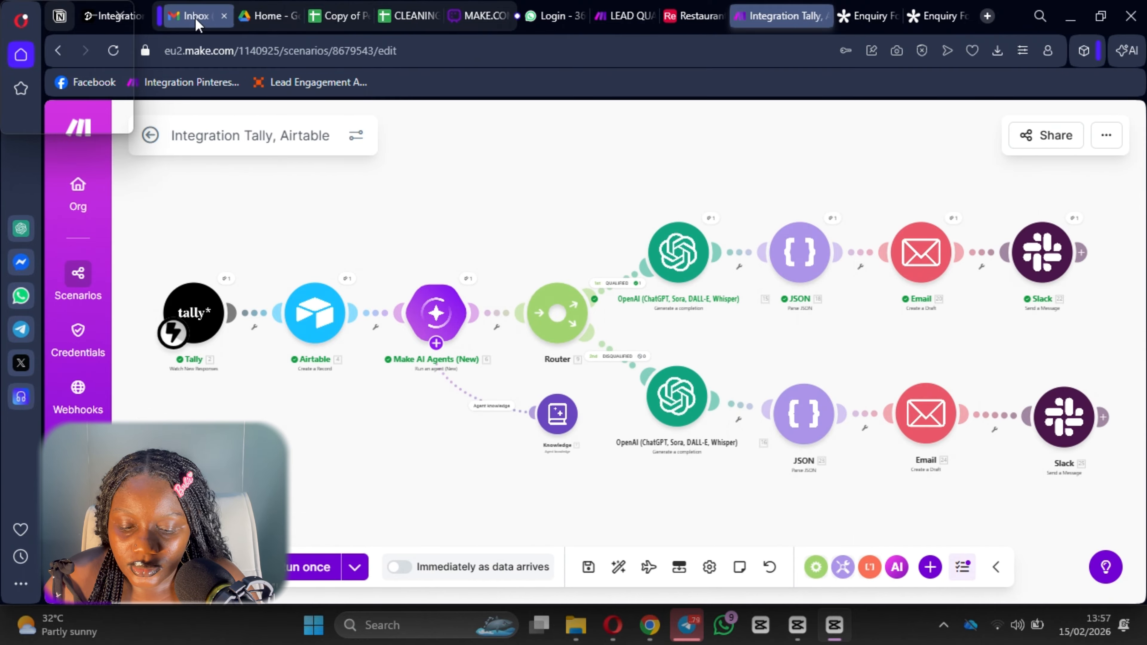
{"action": "left_click", "coordinate": [987, 16]}
Check the new draft alert in Slack's all-joes-money channel, then go to the Gmail inbox.
{"action": "type", "text": "slack"}
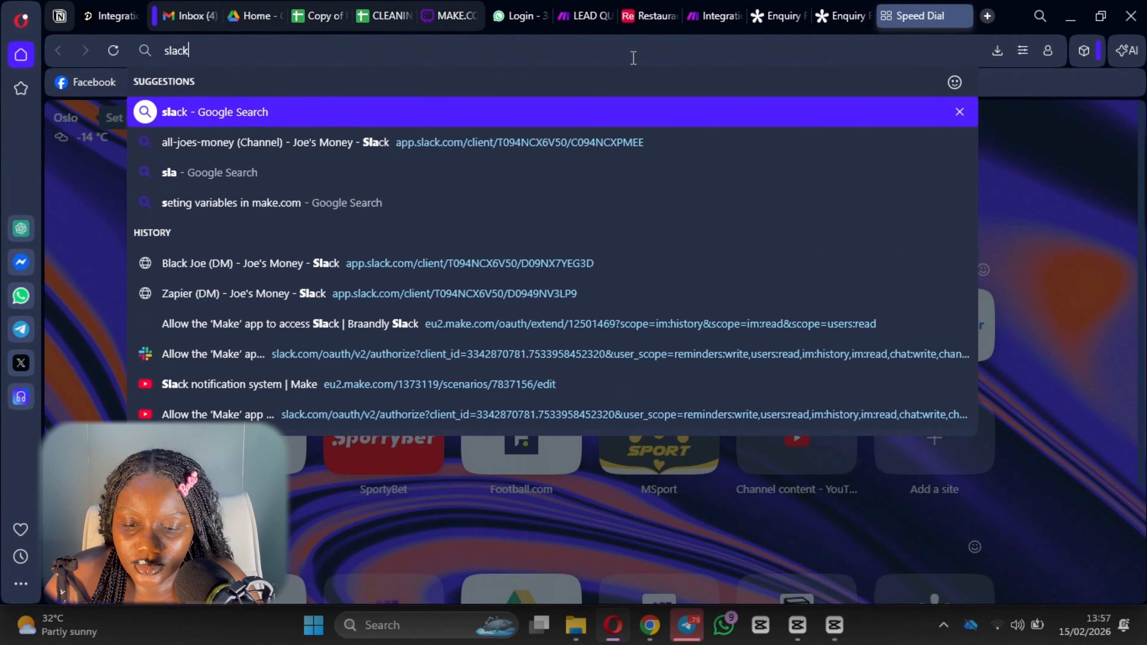
{"action": "left_click", "coordinate": [533, 151]}
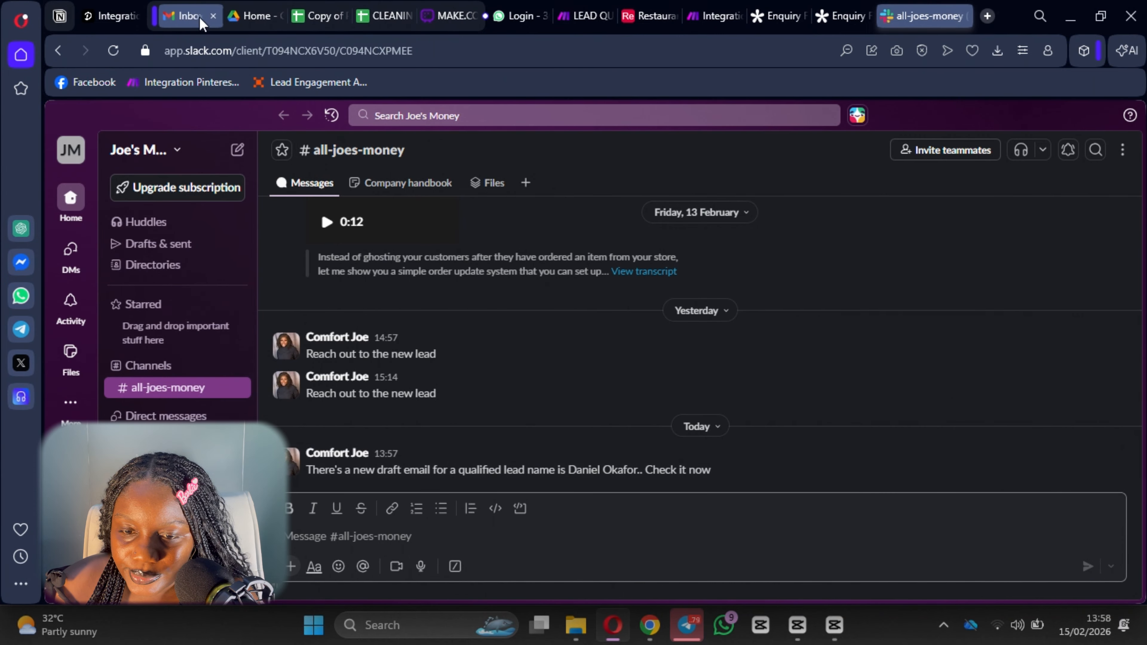
{"action": "left_click", "coordinate": [185, 16]}
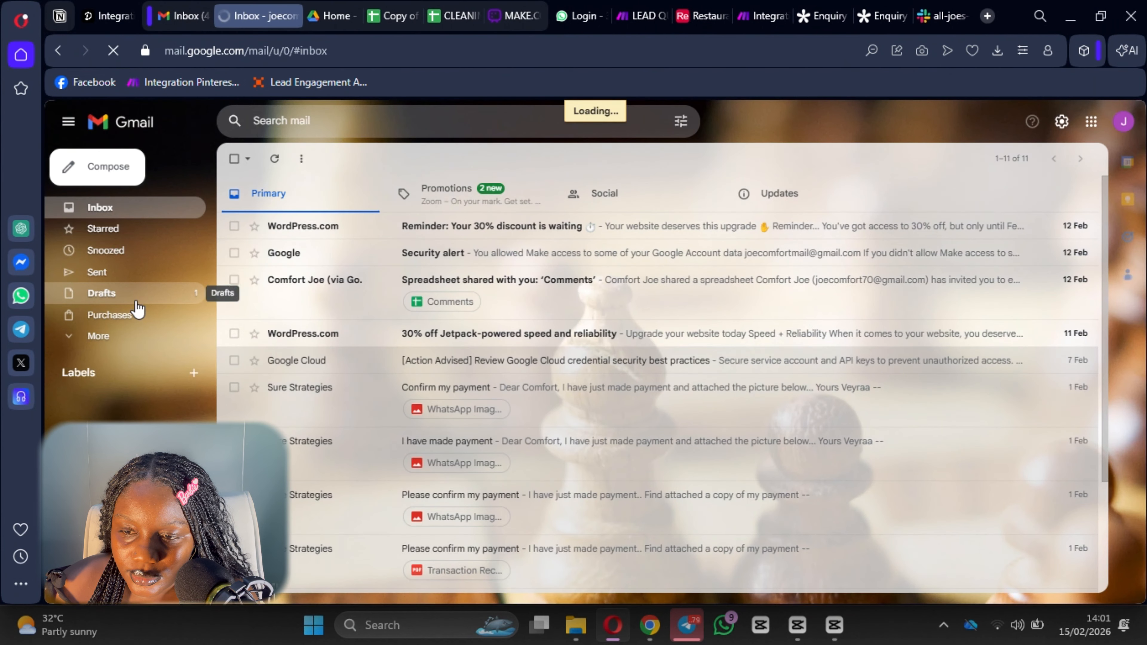
Open the 'Next step to validate your inbound growth plan' draft from Drafts and read through it.
{"action": "left_click", "coordinate": [138, 297]}
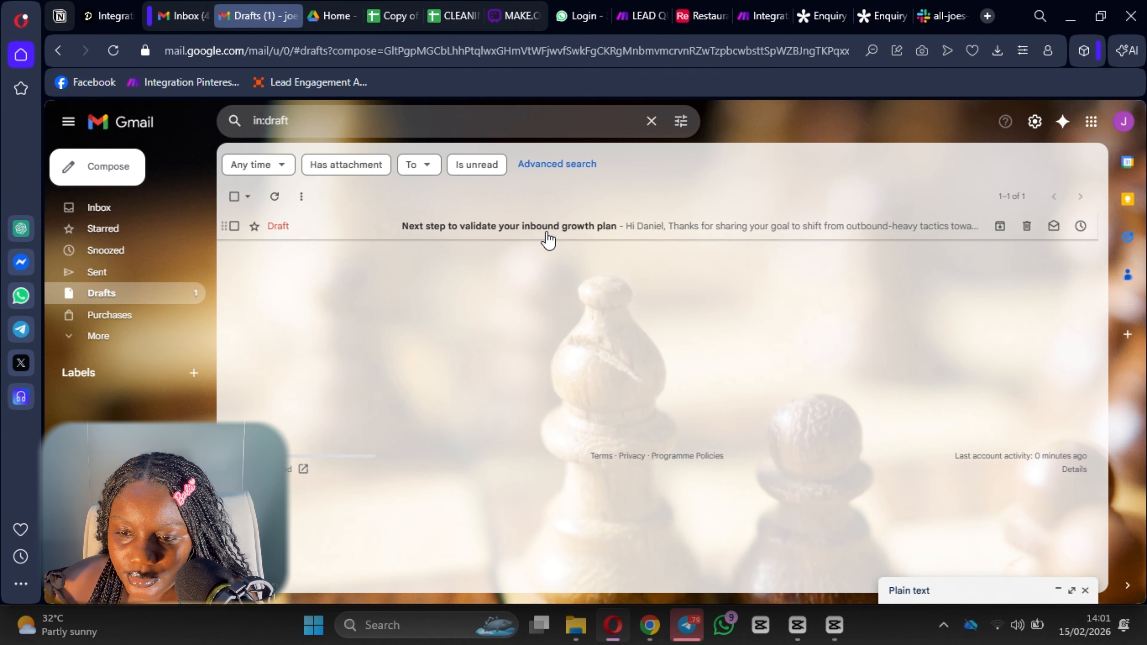
{"action": "left_click", "coordinate": [545, 230]}
{"action": "scroll", "coordinate": [834, 502], "scroll_direction": "down", "scroll_amount": 3}
{"action": "scroll", "coordinate": [950, 518], "scroll_direction": "up", "scroll_amount": 2}
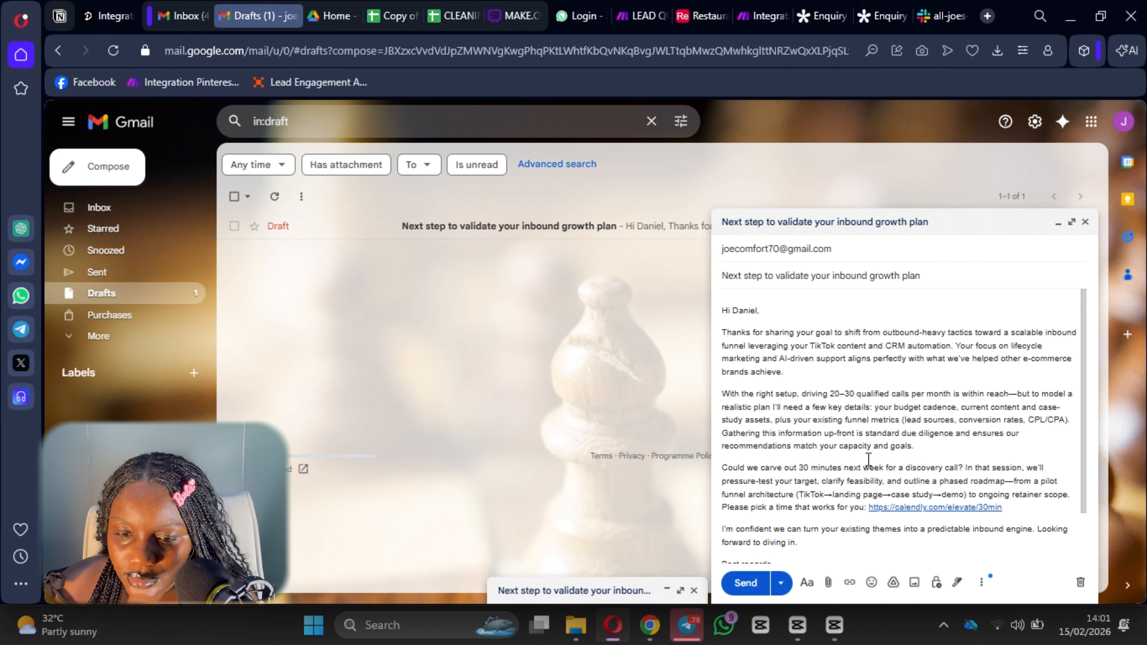
{"action": "scroll", "coordinate": [826, 377], "scroll_direction": "down", "scroll_amount": 2}
{"action": "scroll", "coordinate": [788, 401], "scroll_direction": "up", "scroll_amount": 2}
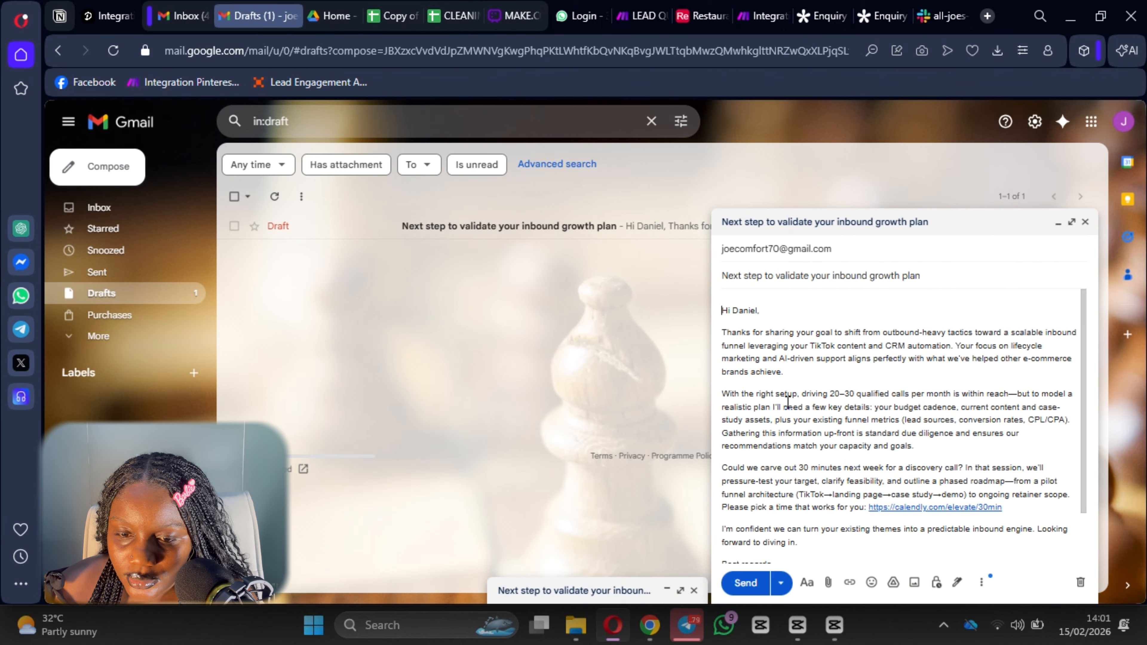